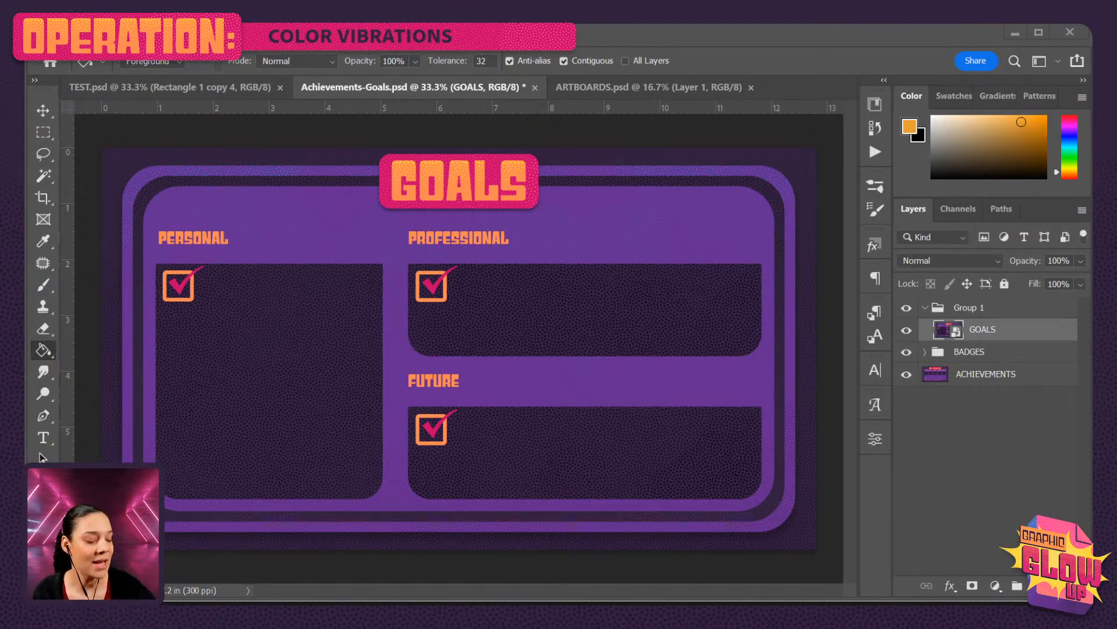
Hide the Group 1 layer group to view the Achievements page beneath it, and show the group again.
click(907, 309)
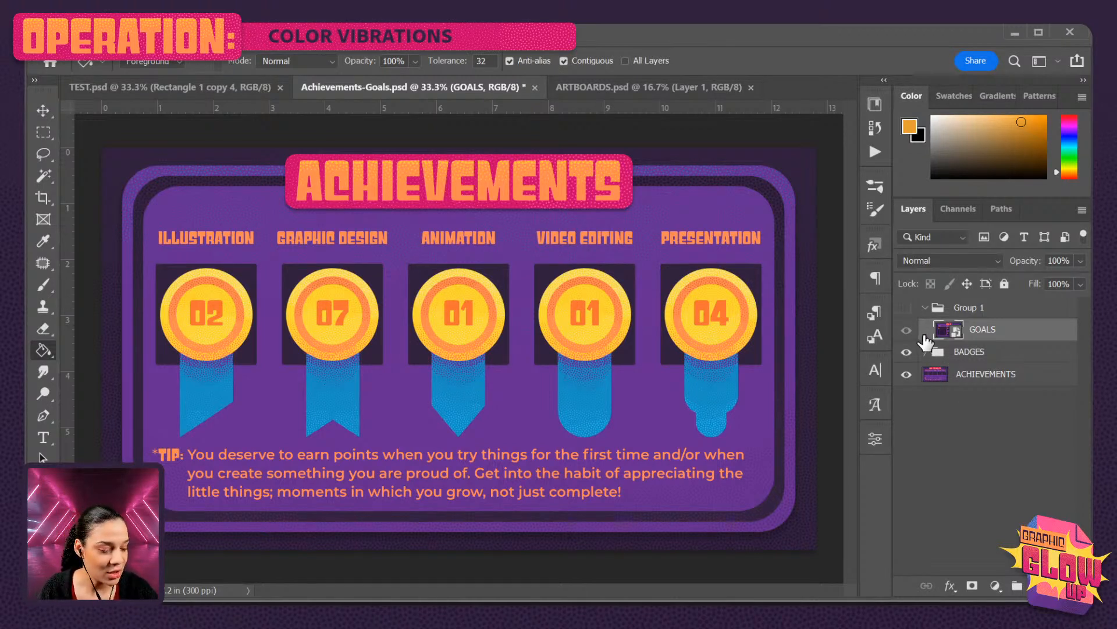
click(907, 308)
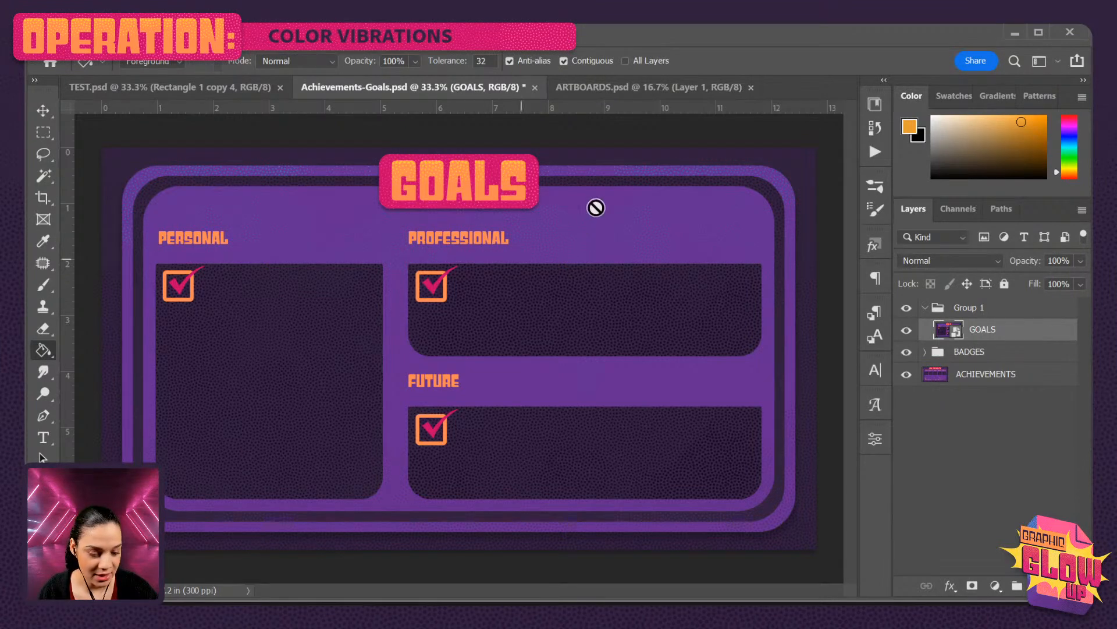
Add a paragraph text box beside the Personal checkbox reading "Create moodboards that look like a finished product".
key(t)
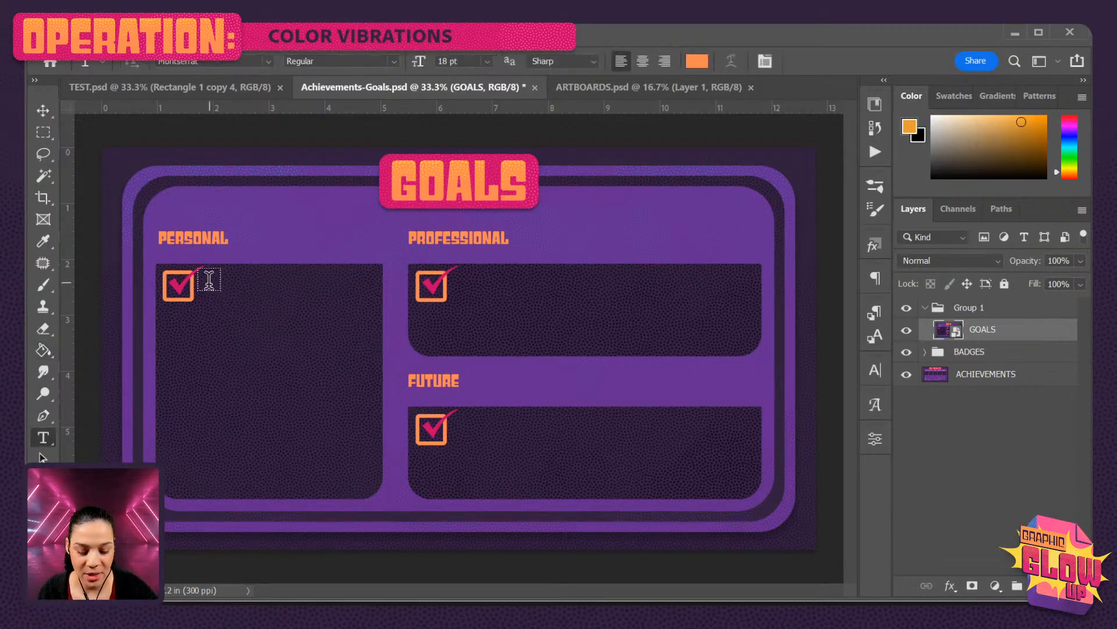
drag(207, 281, 364, 482)
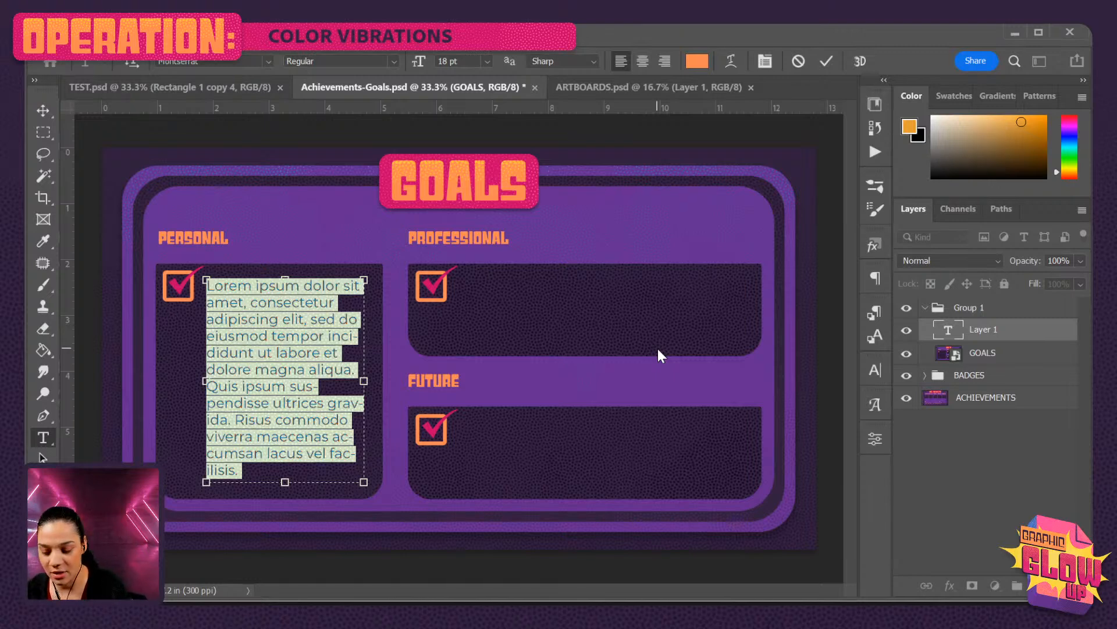
text(Create)
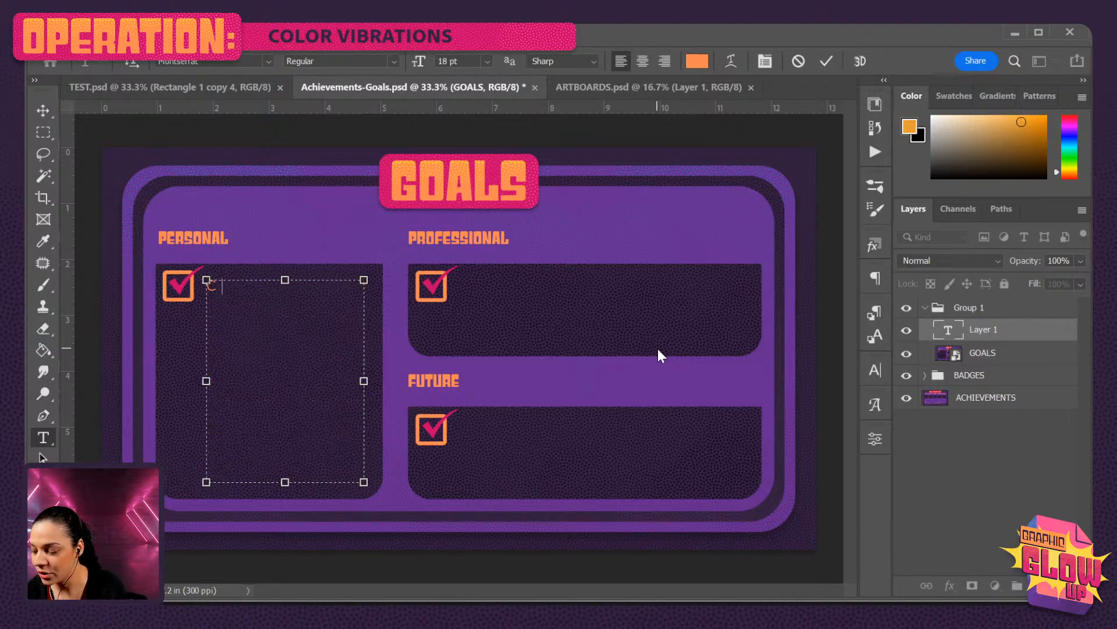
text(moodboards)
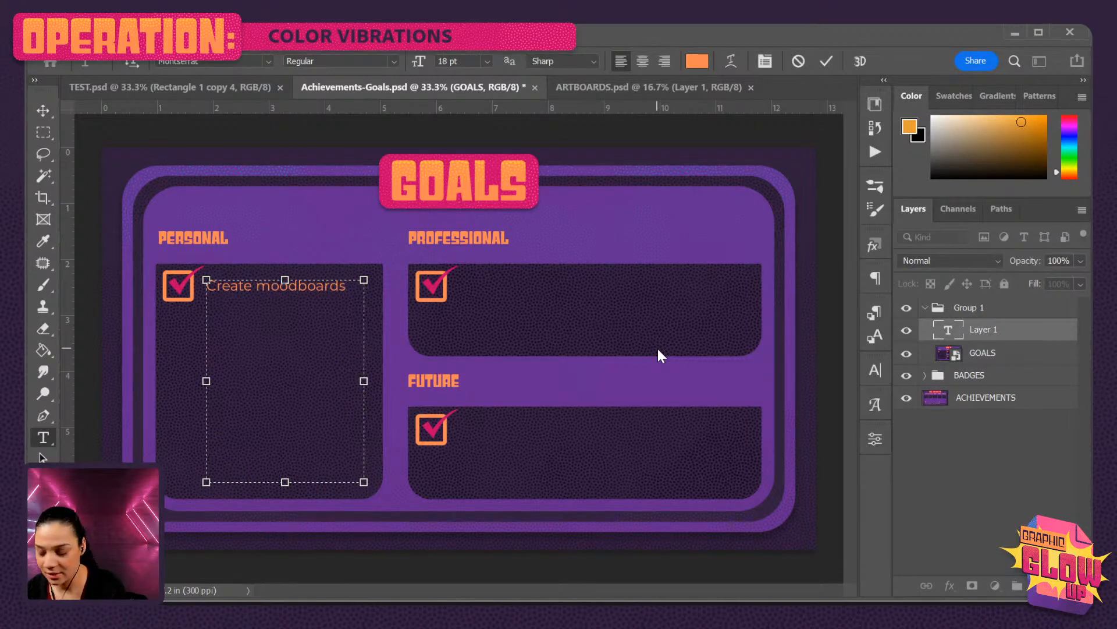
text( that )
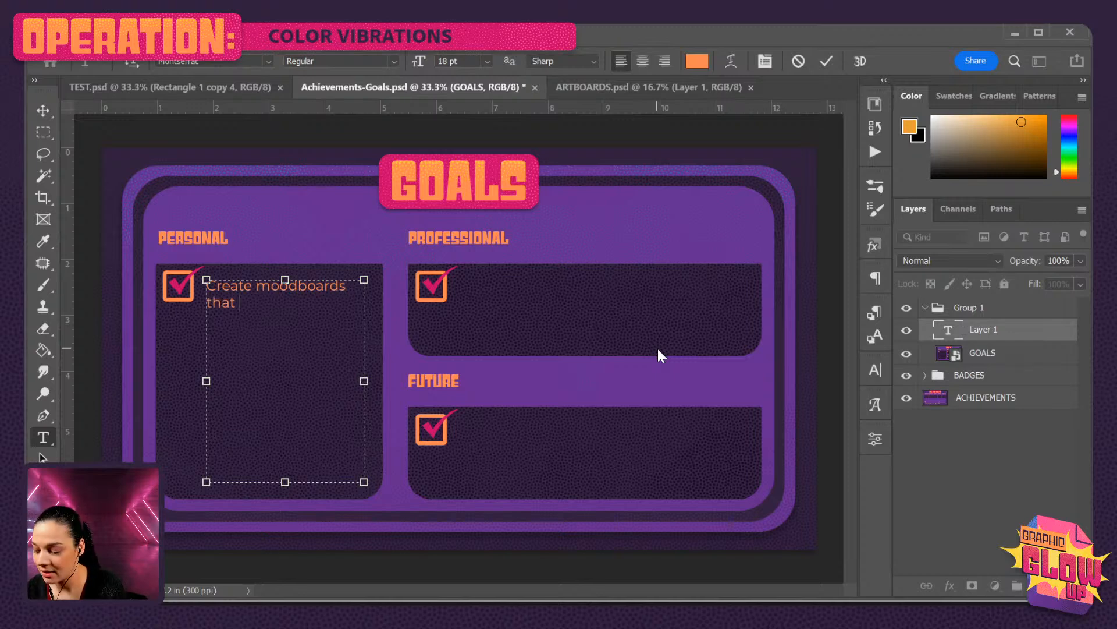
text(look like a fi)
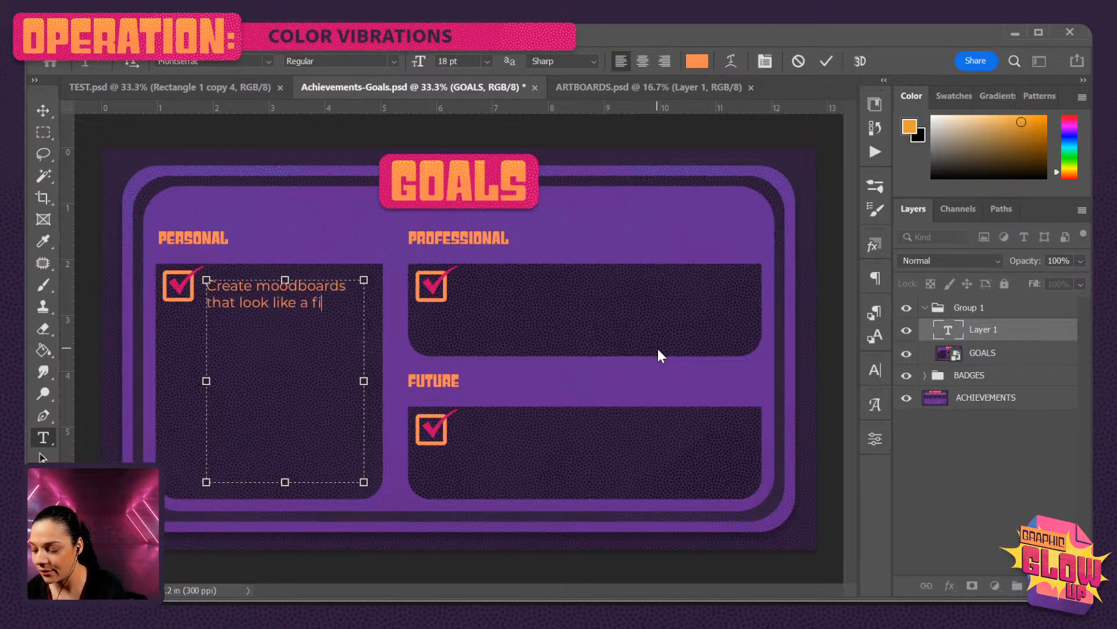
text(nished product)
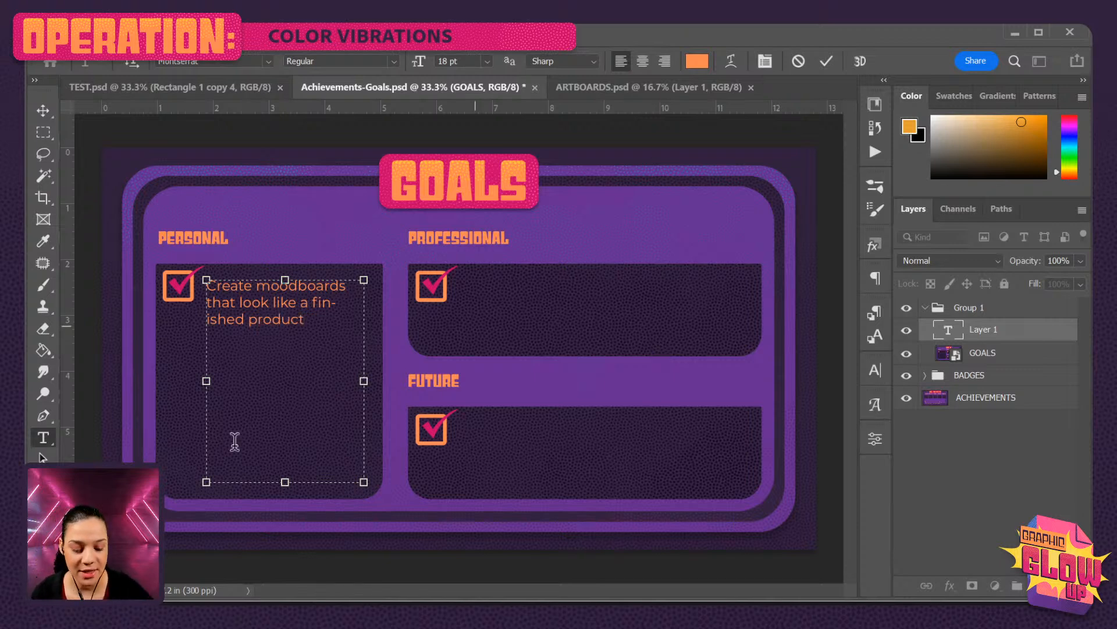
Fix the Personal goal's line break so "finished product" sits unhyphenated on its own line, and commit the text.
click(314, 297)
key(BackSpace)
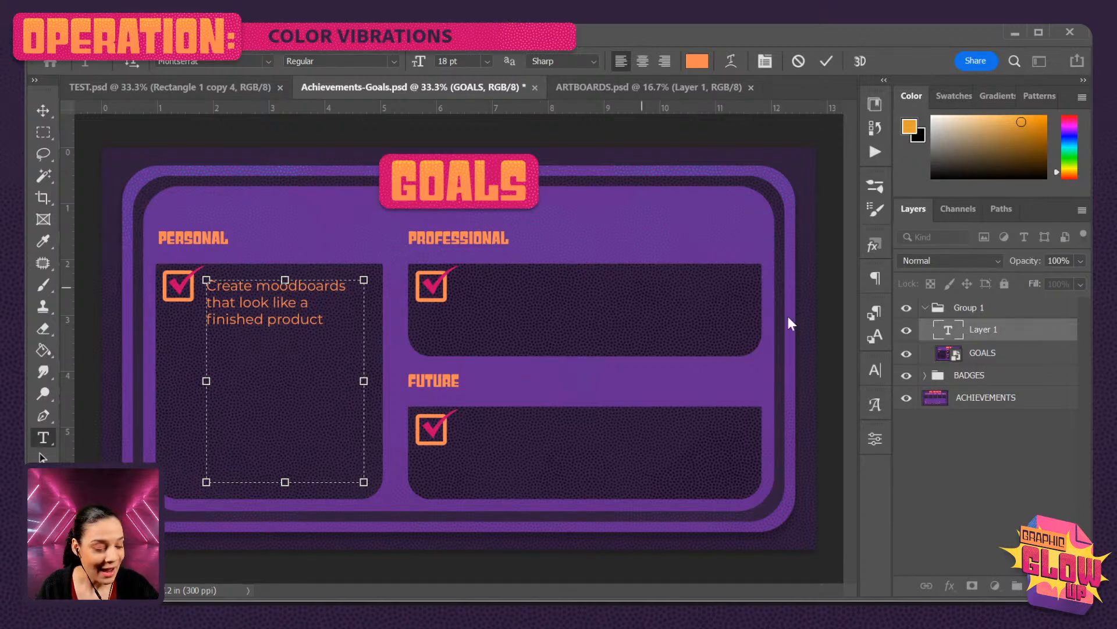
click(1028, 338)
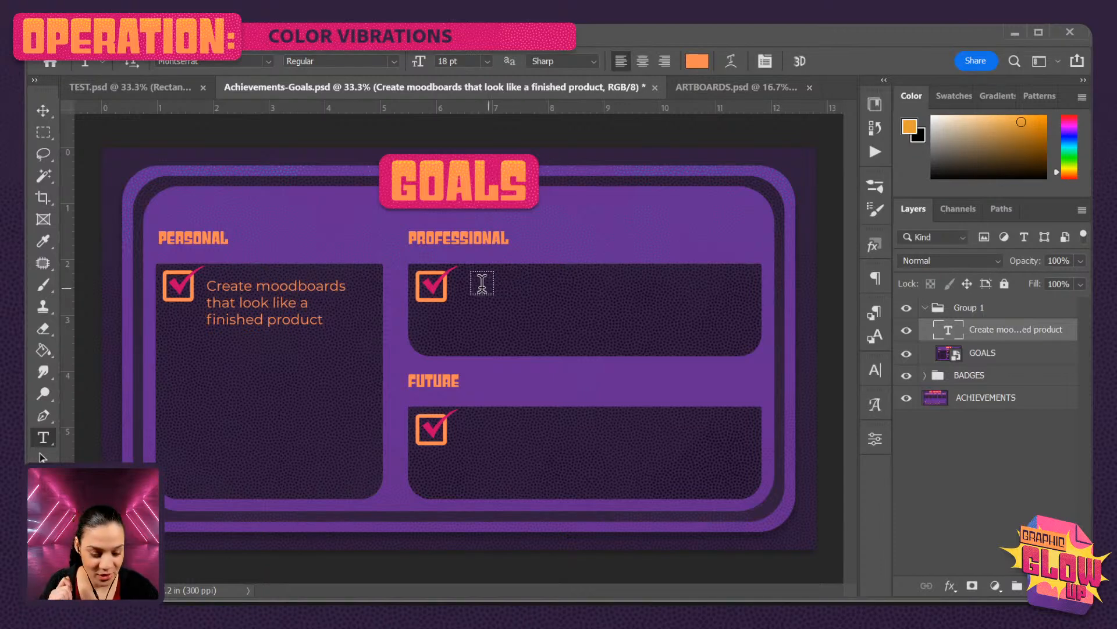
Add a paragraph text box beside the Professional checkbox reading "Become more comfortable with style guide type work".
drag(457, 275, 724, 333)
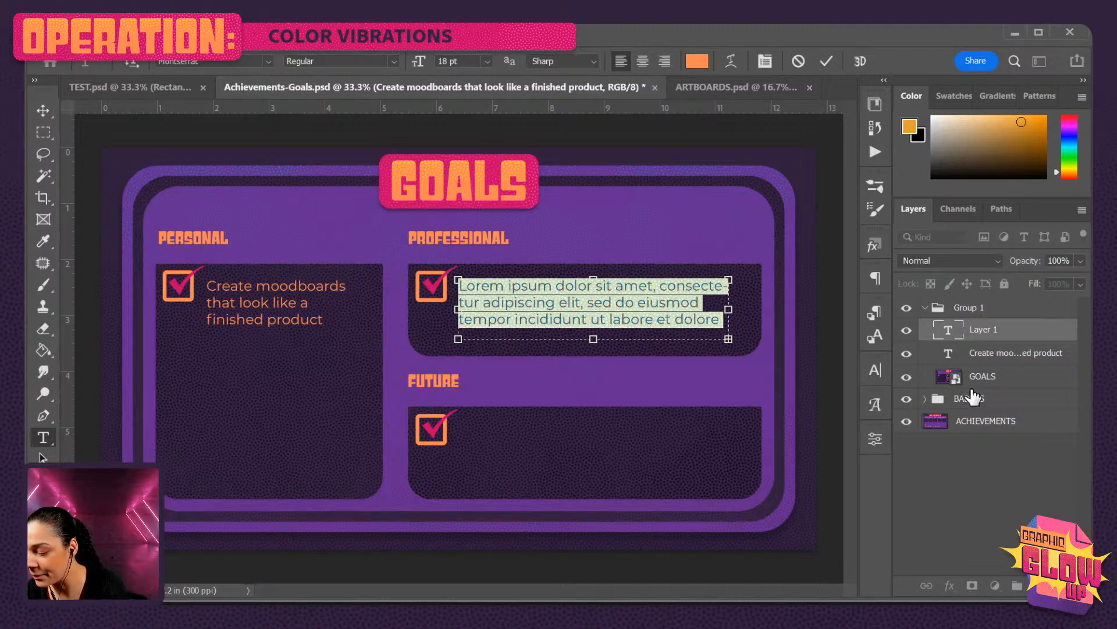
text(become m)
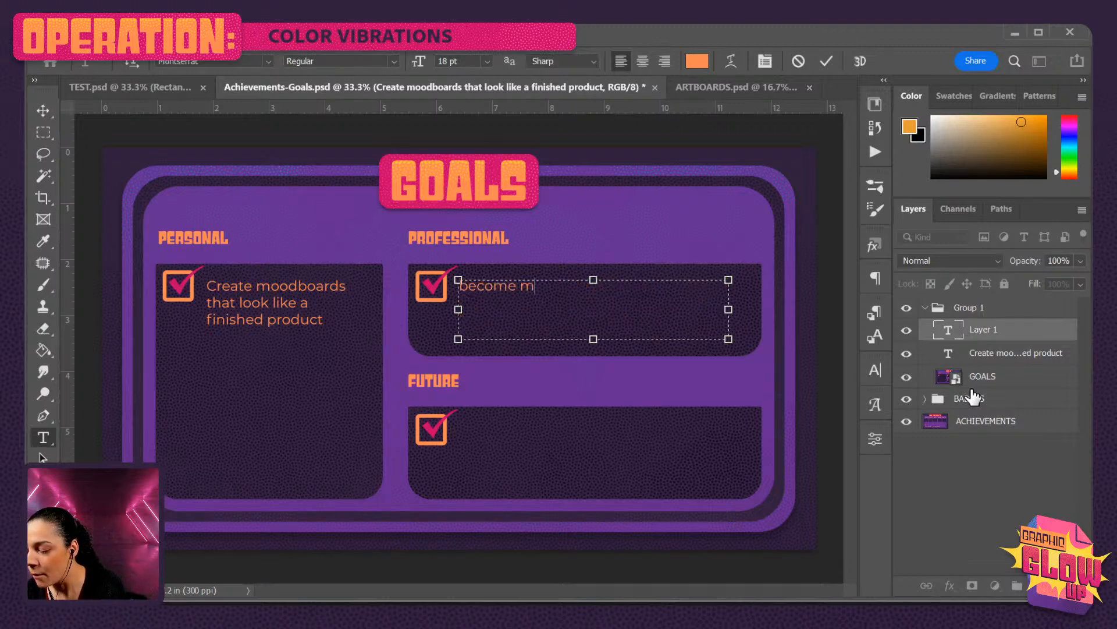
text(ore comfortable with style guide type work)
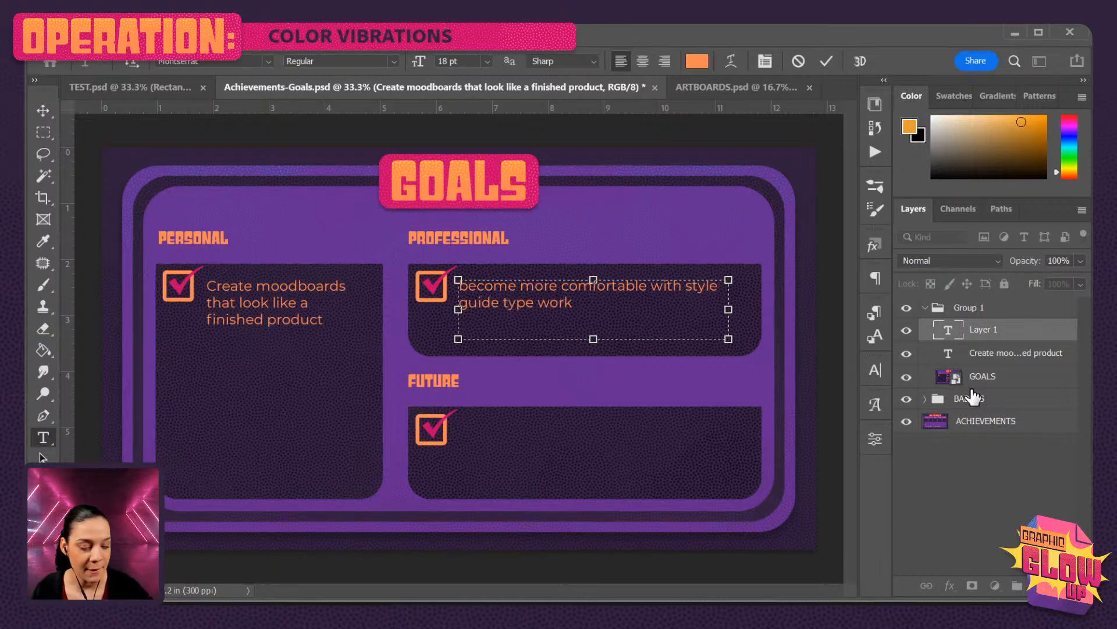
click(468, 285)
key(BackSpace)
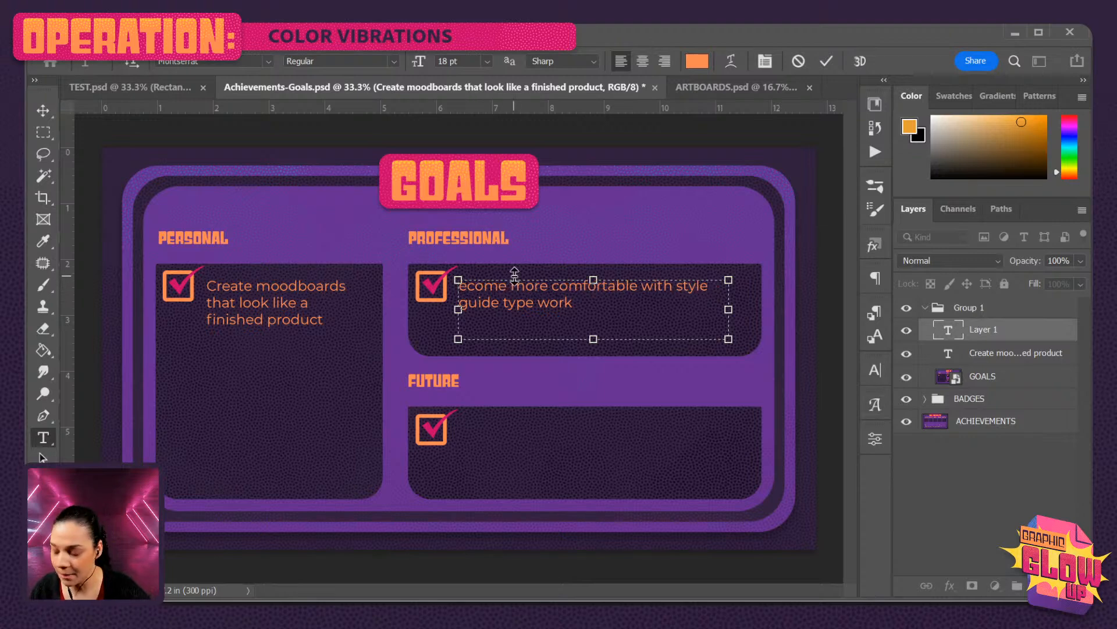
text(B)
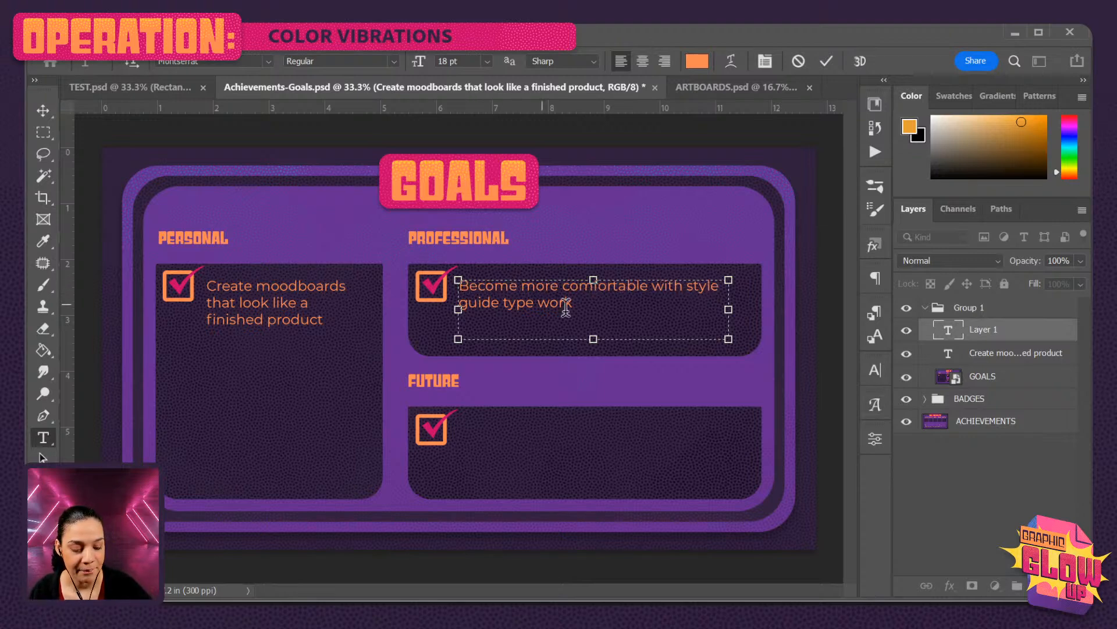
click(1024, 339)
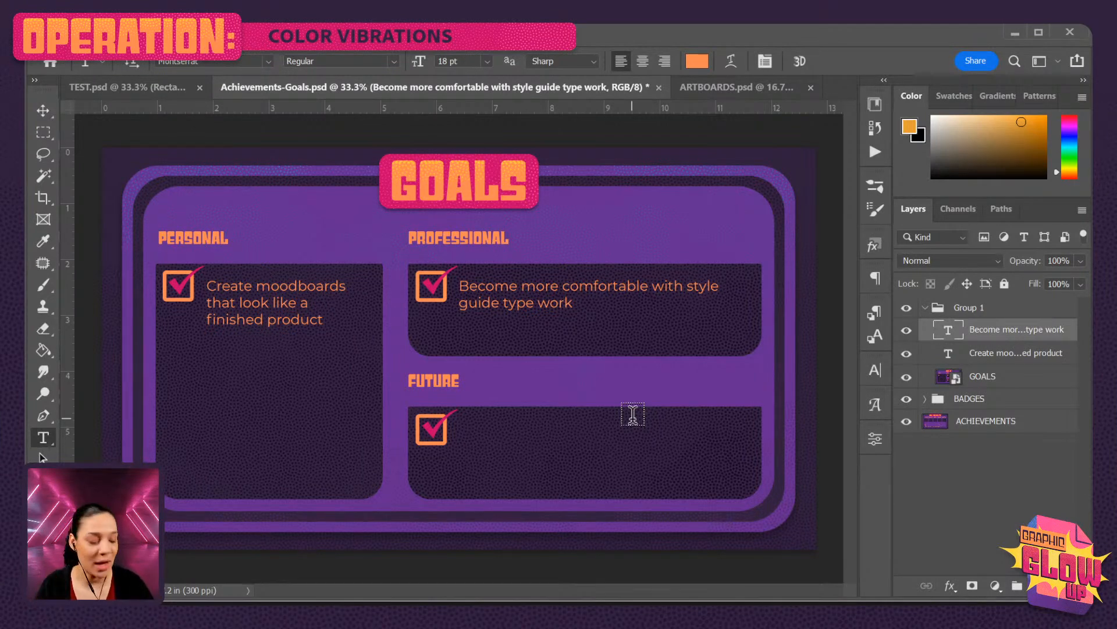
Collapse the Group 1 layer group and switch to the ARTBOARDS.psd document.
click(925, 307)
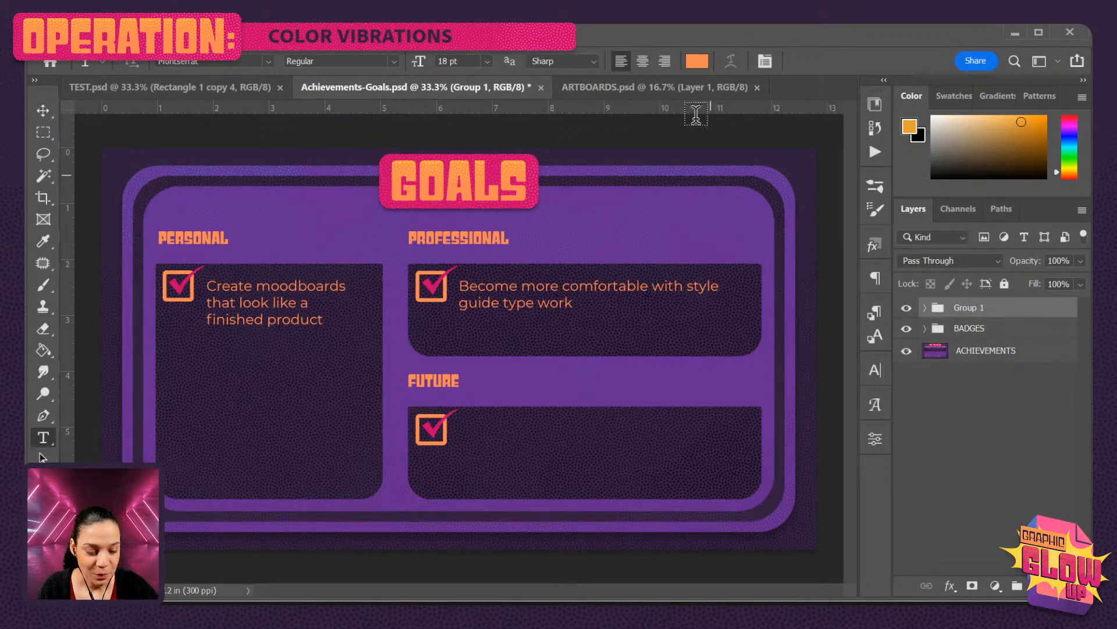
click(679, 89)
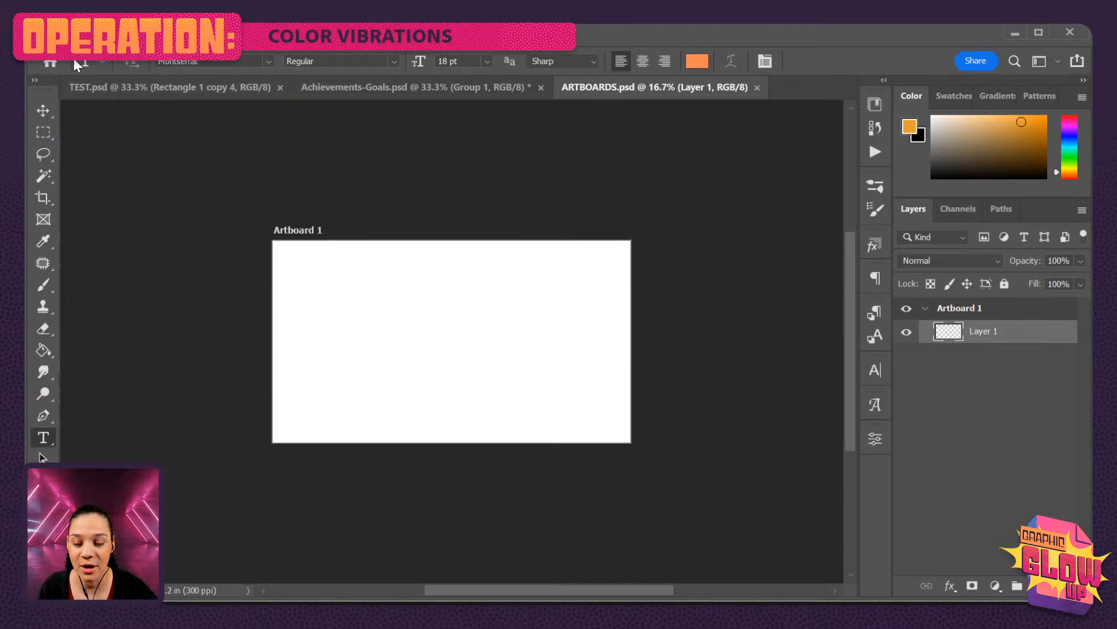
Examine the new document settings, including the Artboards option, and close them without creating a file.
click(57, 44)
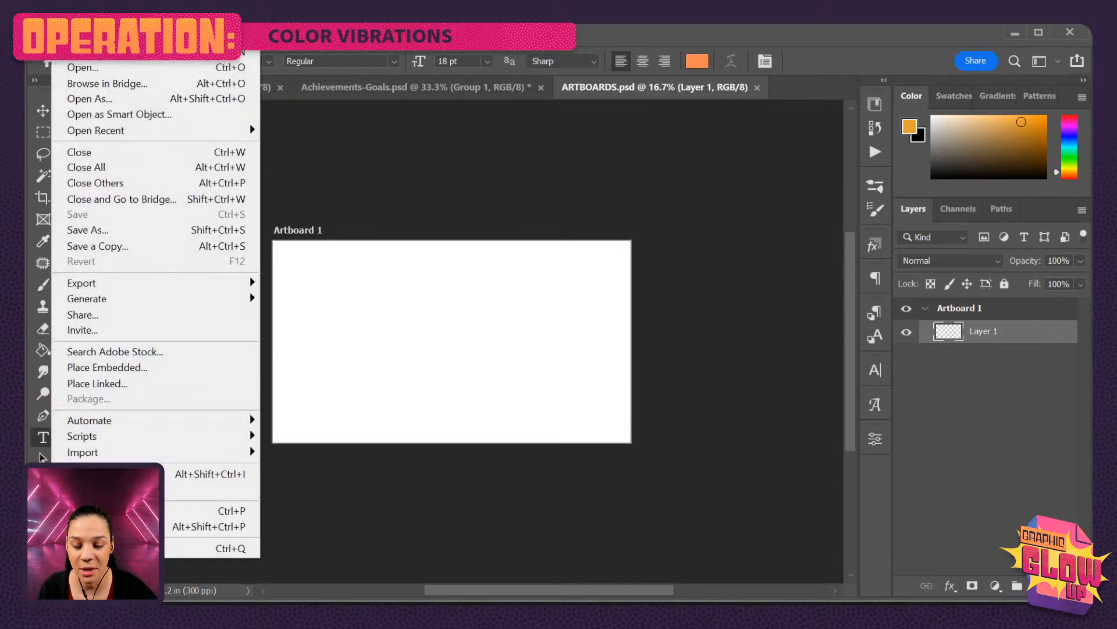
click(86, 56)
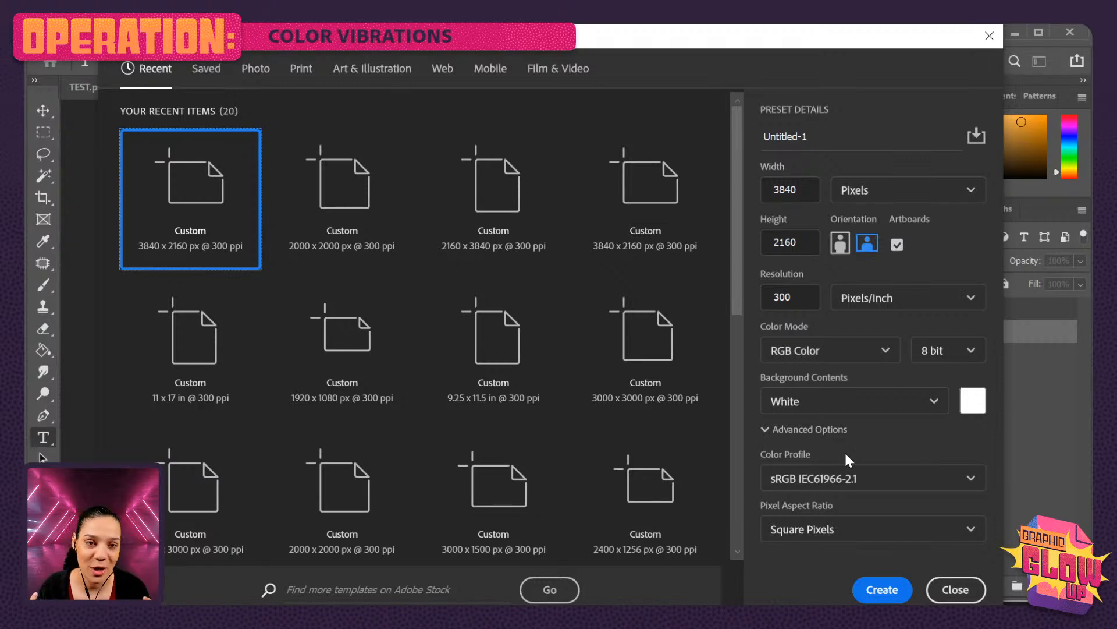
click(955, 589)
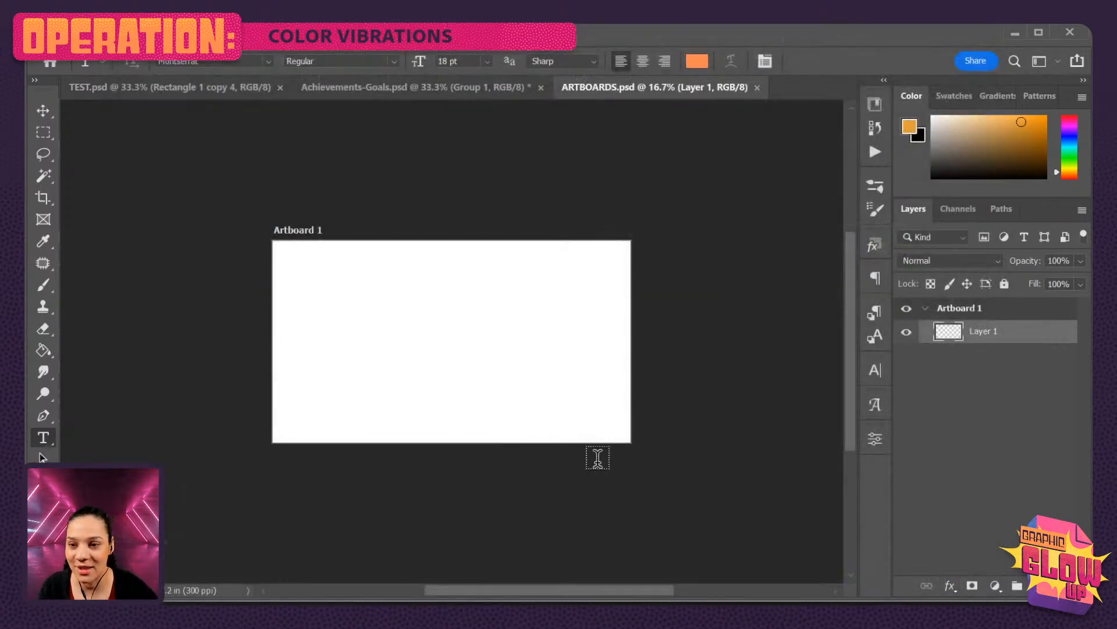
Add a second artboard of the same size to the right of Artboard 1 using the Artboard tool.
key(ctrl+plus)
key(ctrl+minus)
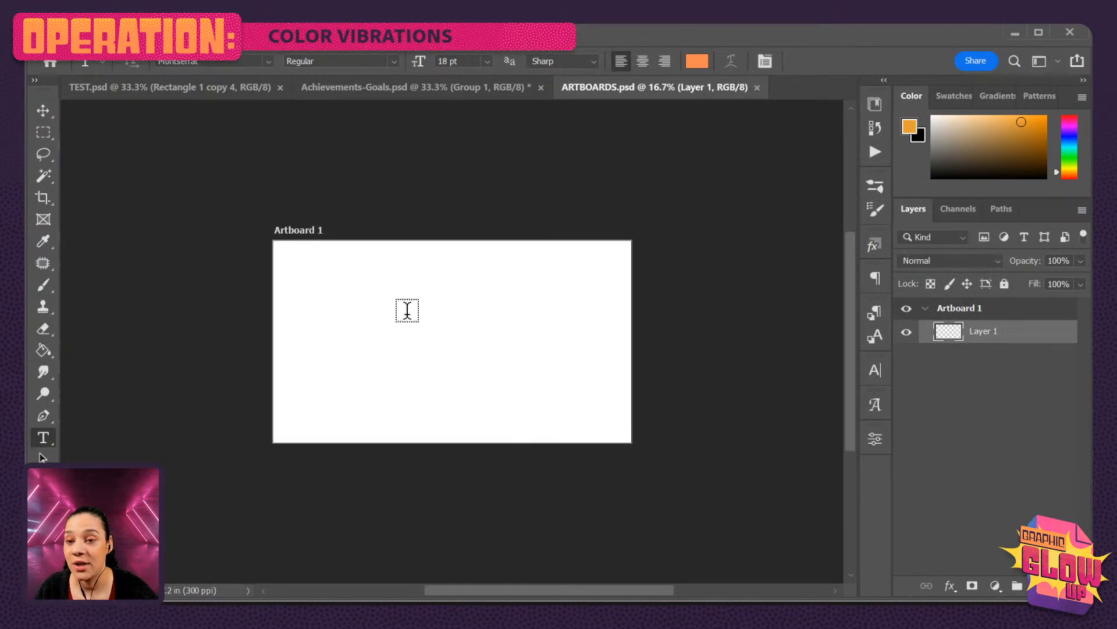
key(ctrl+plus)
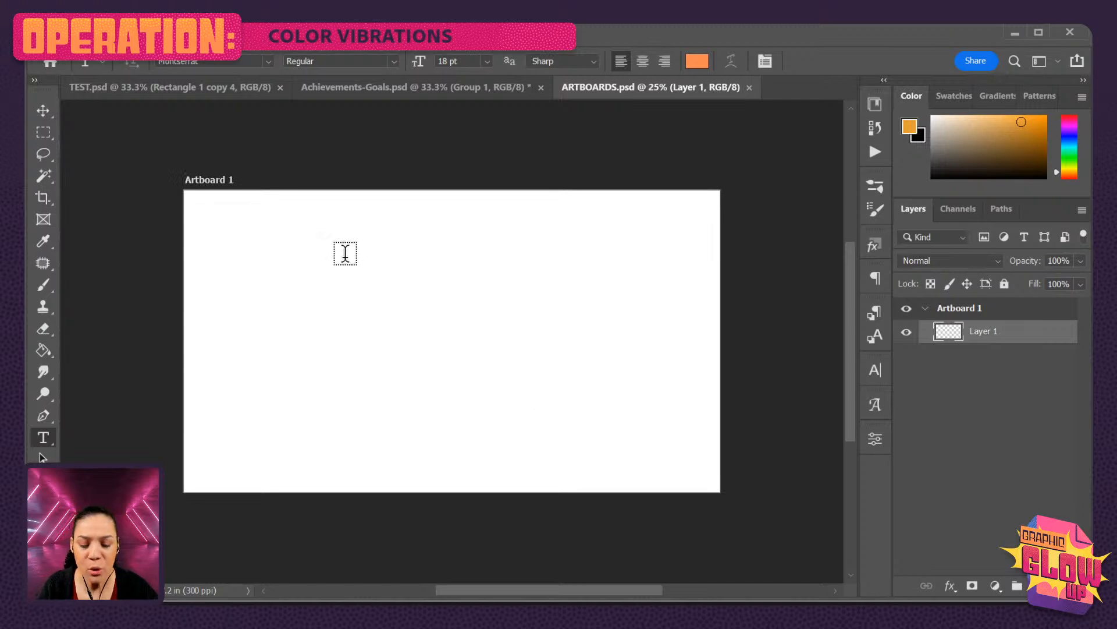
click(43, 111)
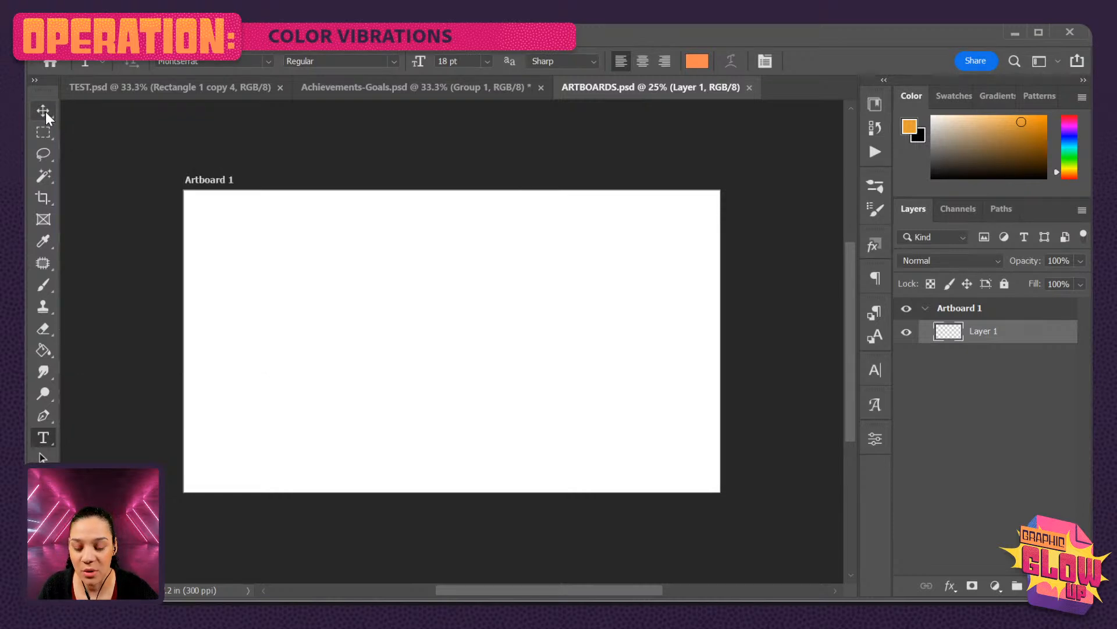
right_click(45, 111)
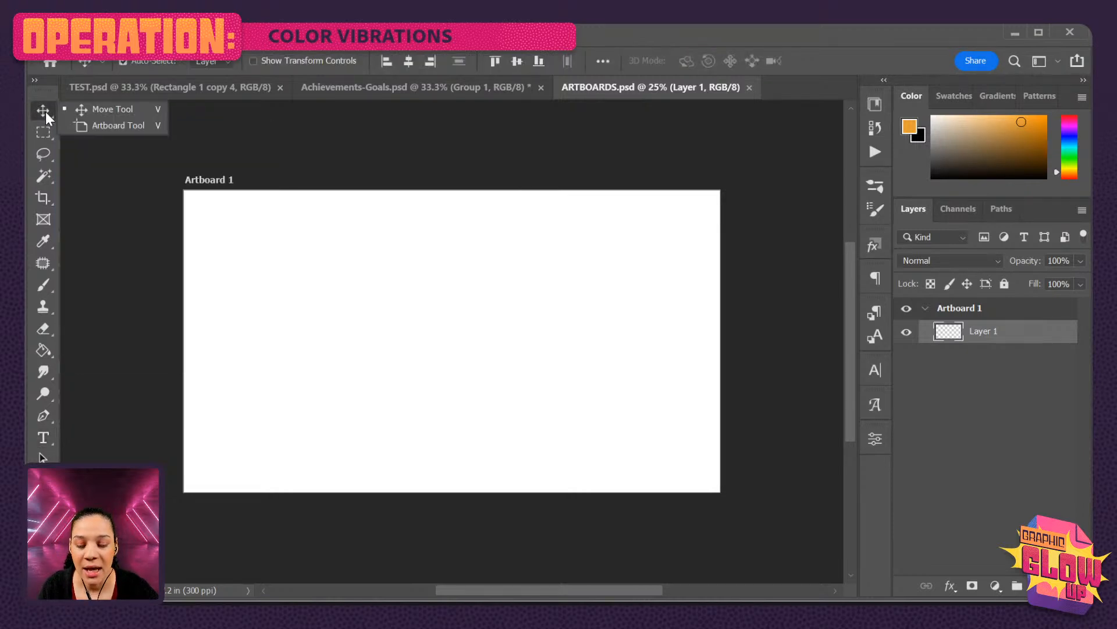
click(110, 125)
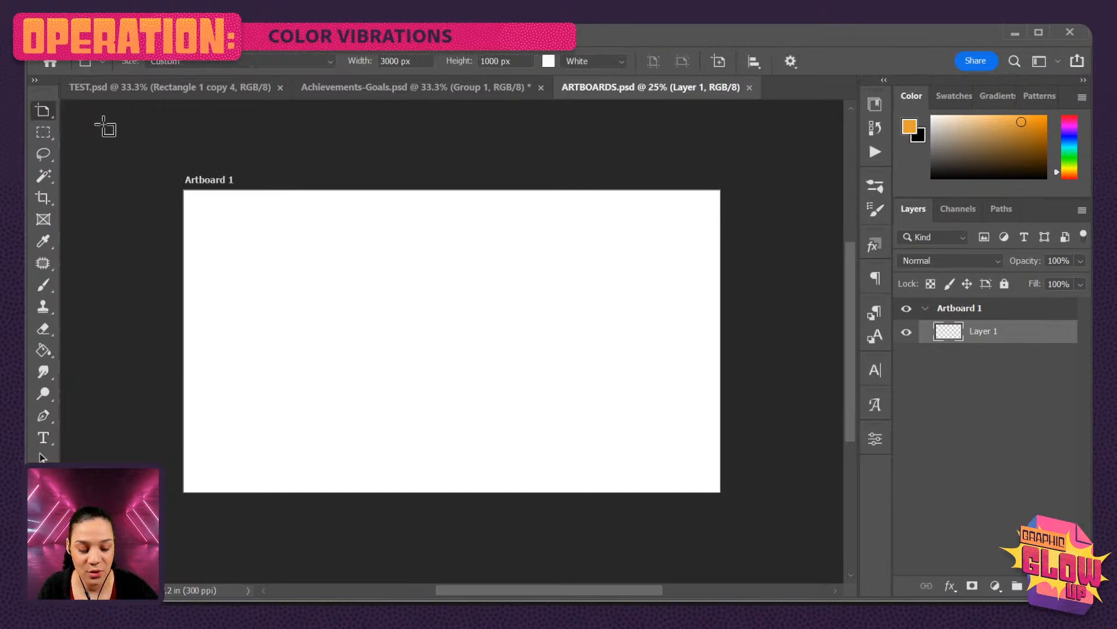
click(961, 312)
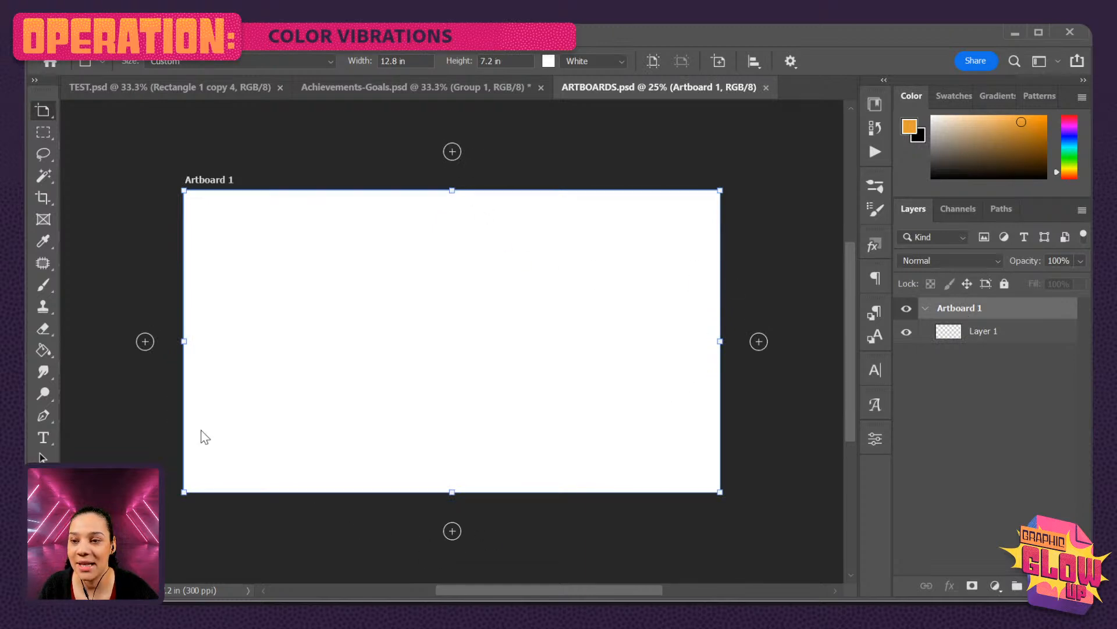
key(ctrl+minus)
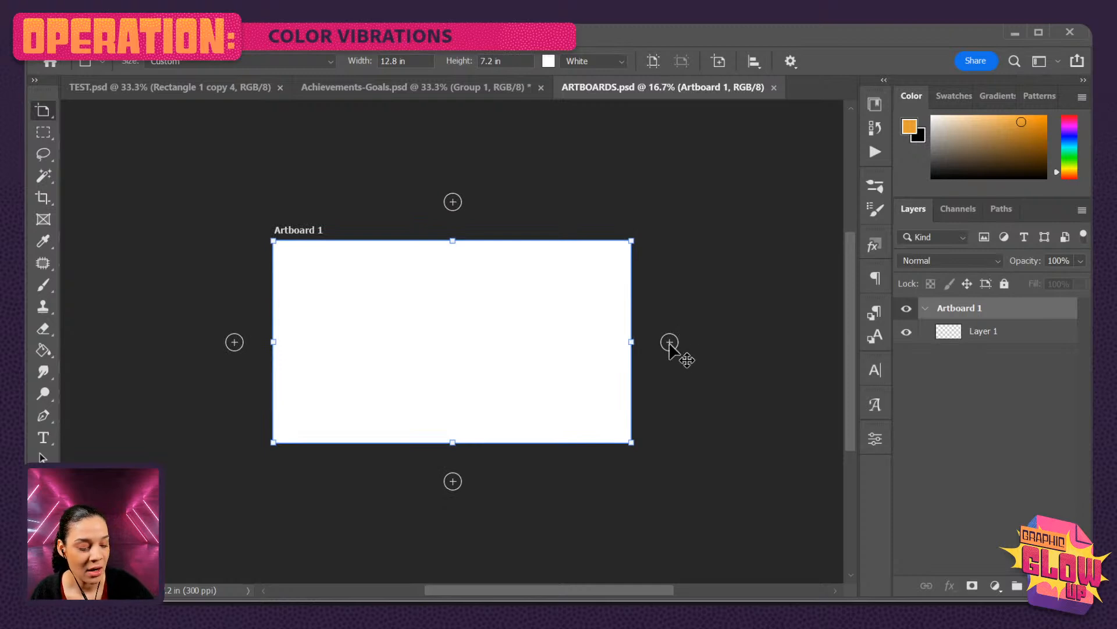
click(669, 342)
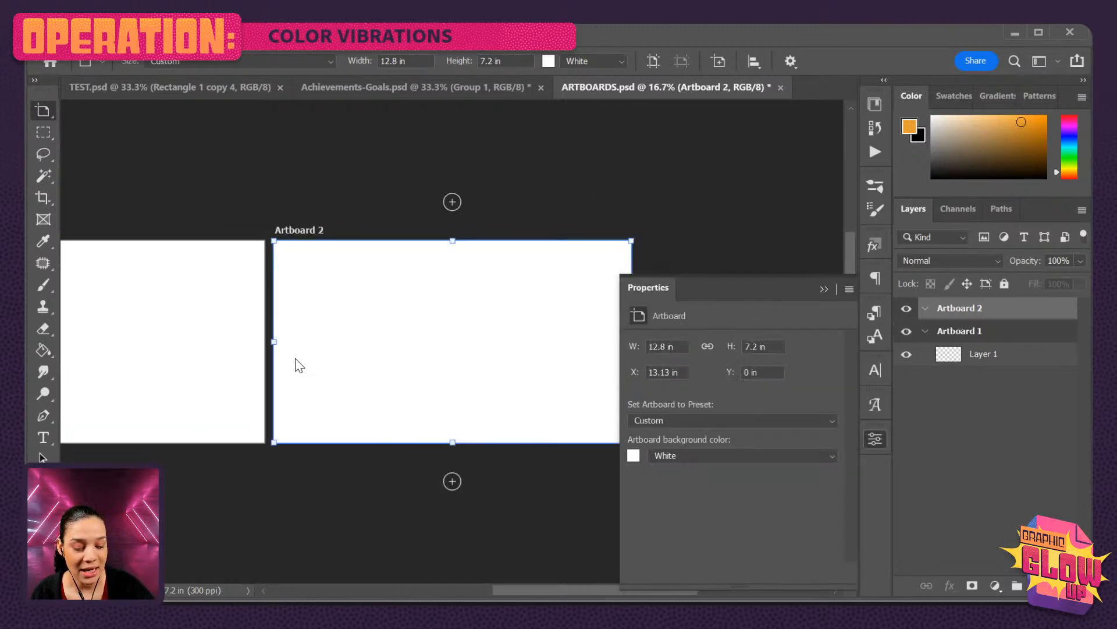
Try moving Artboard 2 farther away from Artboard 1, and undo the move.
mouse_move(339, 234)
mouse_down()
mouse_move(393, 235)
mouse_move(382, 118)
mouse_move(413, 175)
mouse_move(392, 329)
mouse_move(361, 328)
mouse_move(350, 237)
mouse_up()
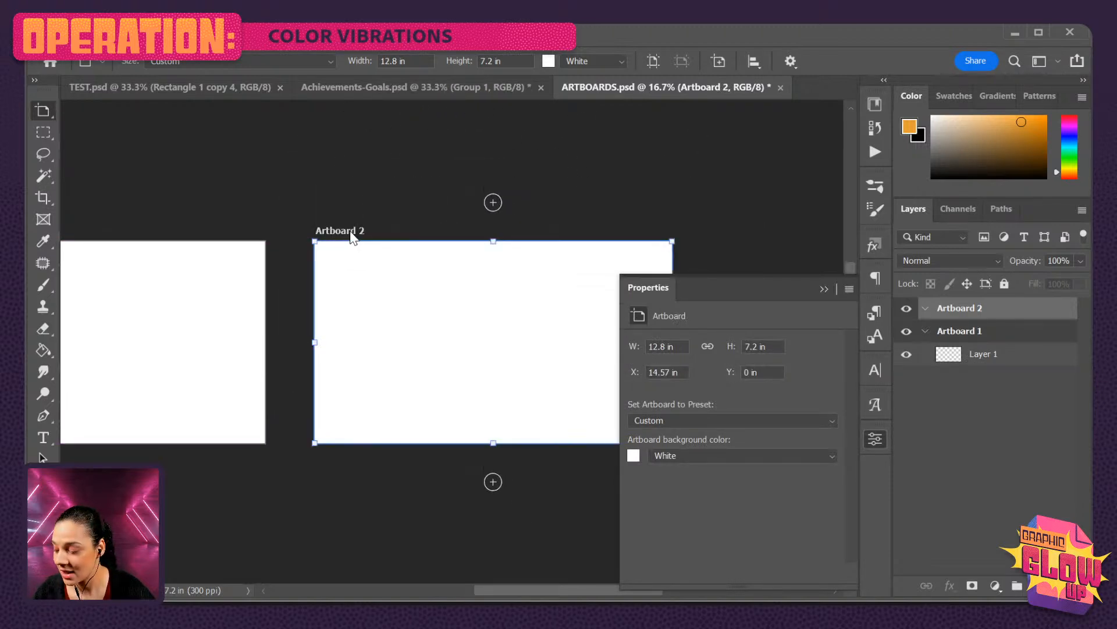
key(ctrl+z)
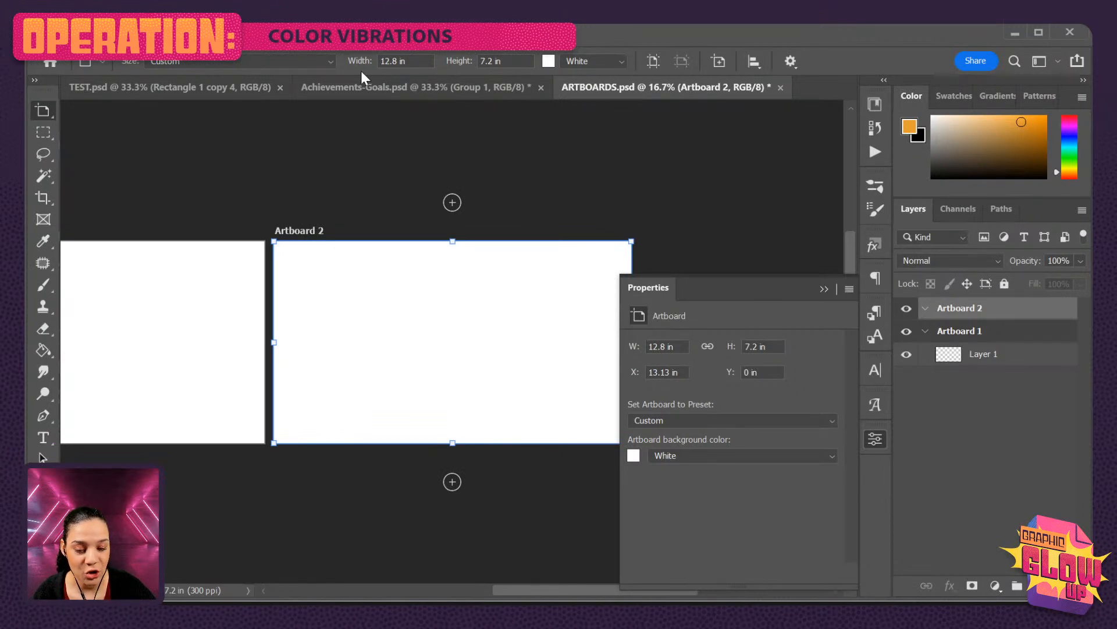
Set the width of Artboard 2 to 5 in.
click(398, 61)
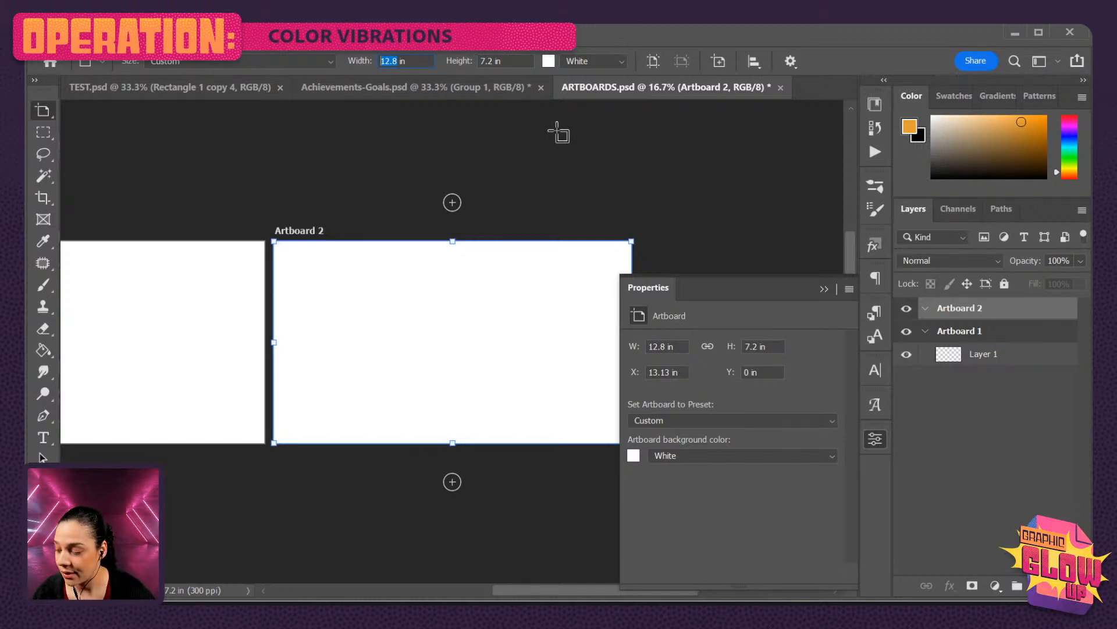
text(5)
key(Return)
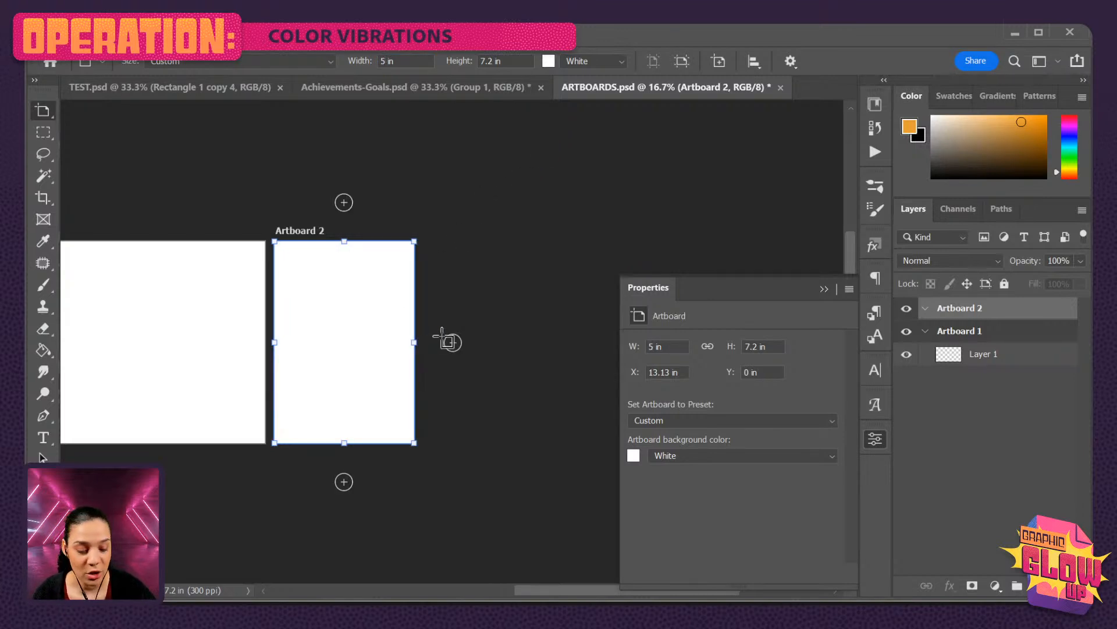
drag(290, 353, 486, 339)
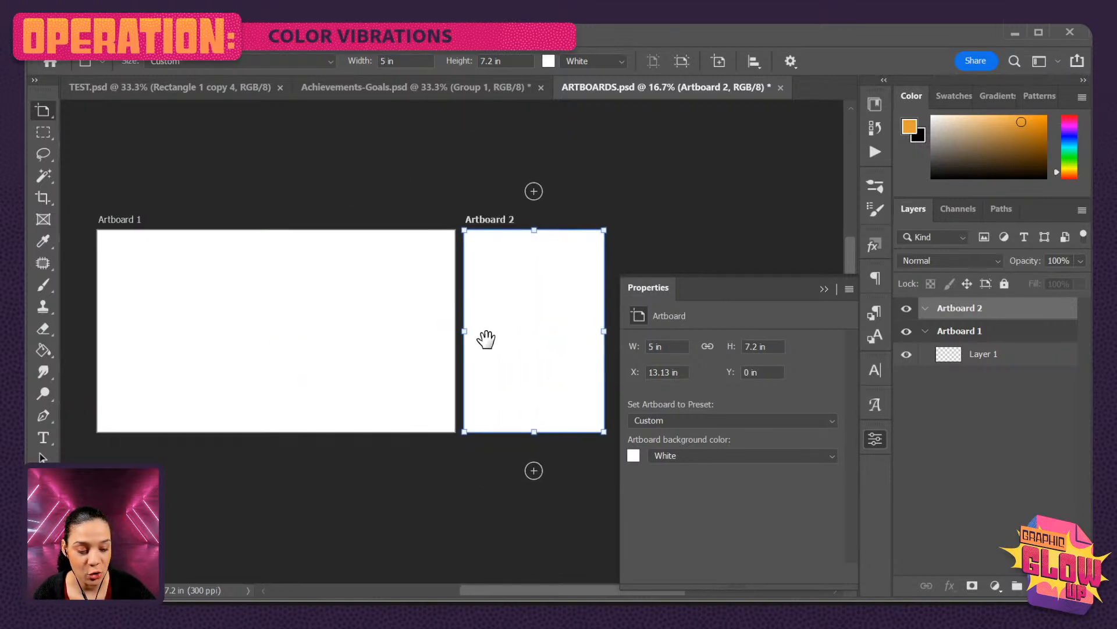
Delete Artboard 2 and move Artboard 1 to the middle of the workspace.
click(874, 440)
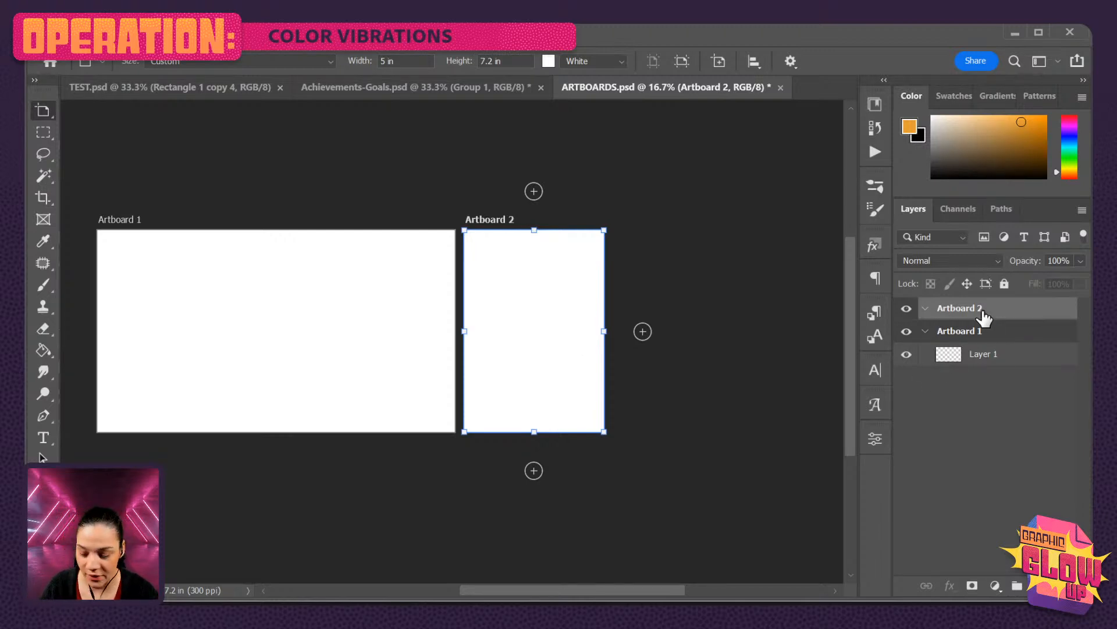
key(Delete)
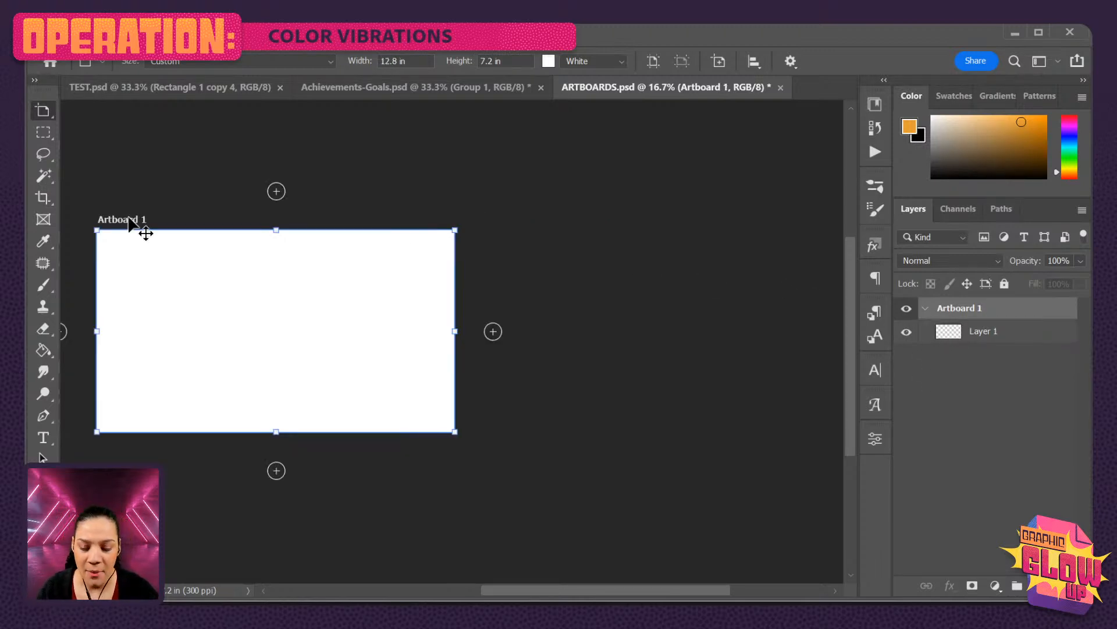
drag(127, 219, 286, 233)
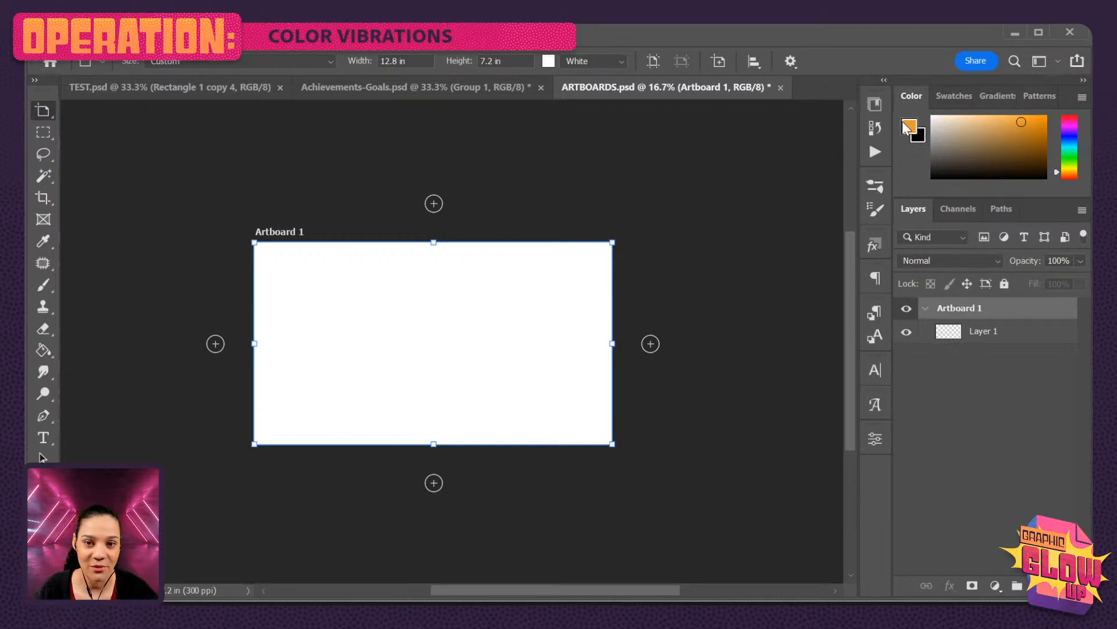
Review the color themes in the GGU COLOR library, and switch to Adobe Color in the browser to examine the extracted five-color theme.
click(874, 105)
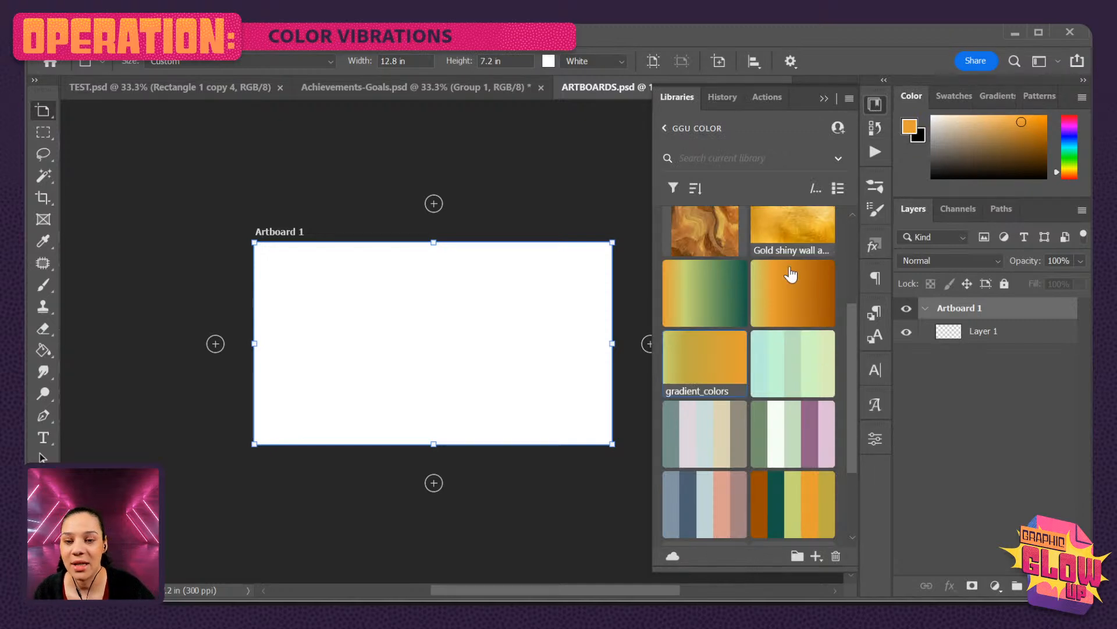
scroll(791, 361, down, 3)
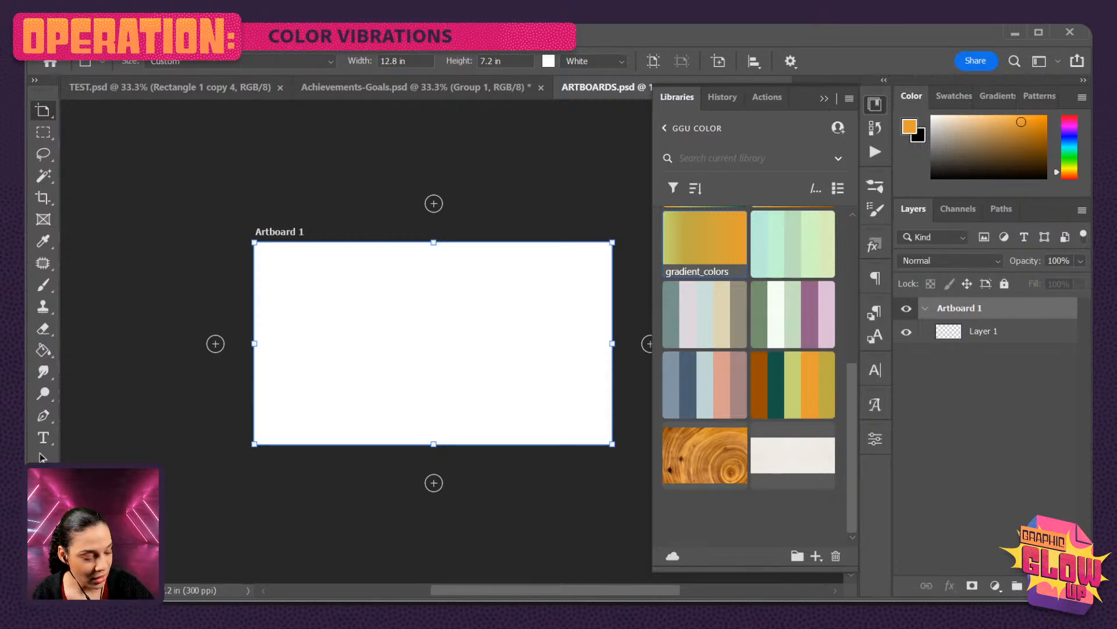
key(alt+Tab)
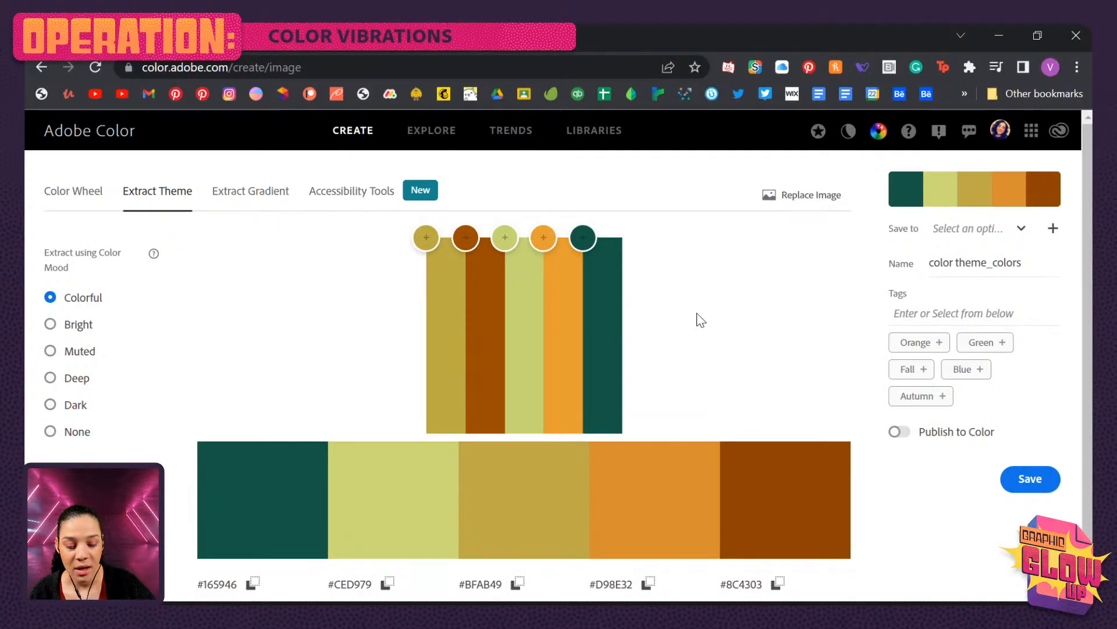
scroll(678, 311, down, 1)
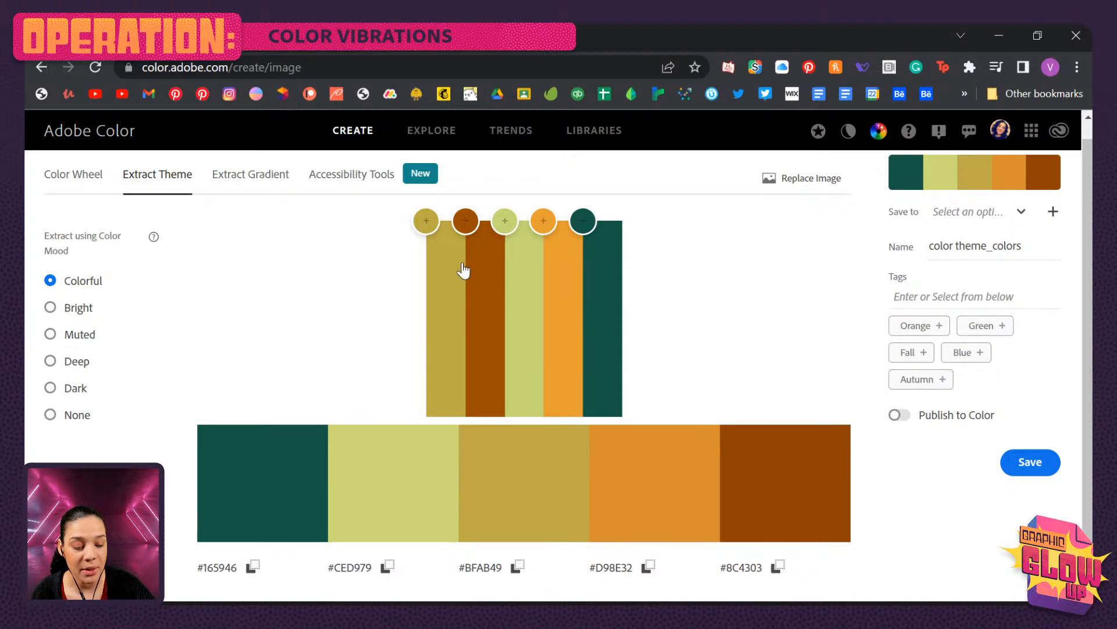
scroll(462, 276, up, 1)
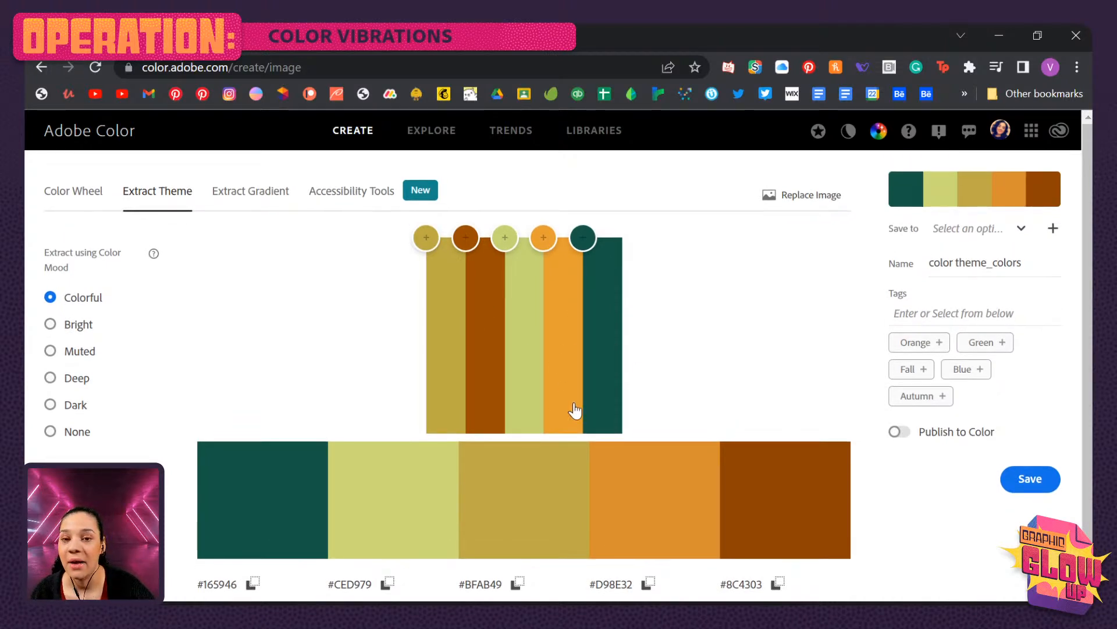
scroll(488, 550, down, 1)
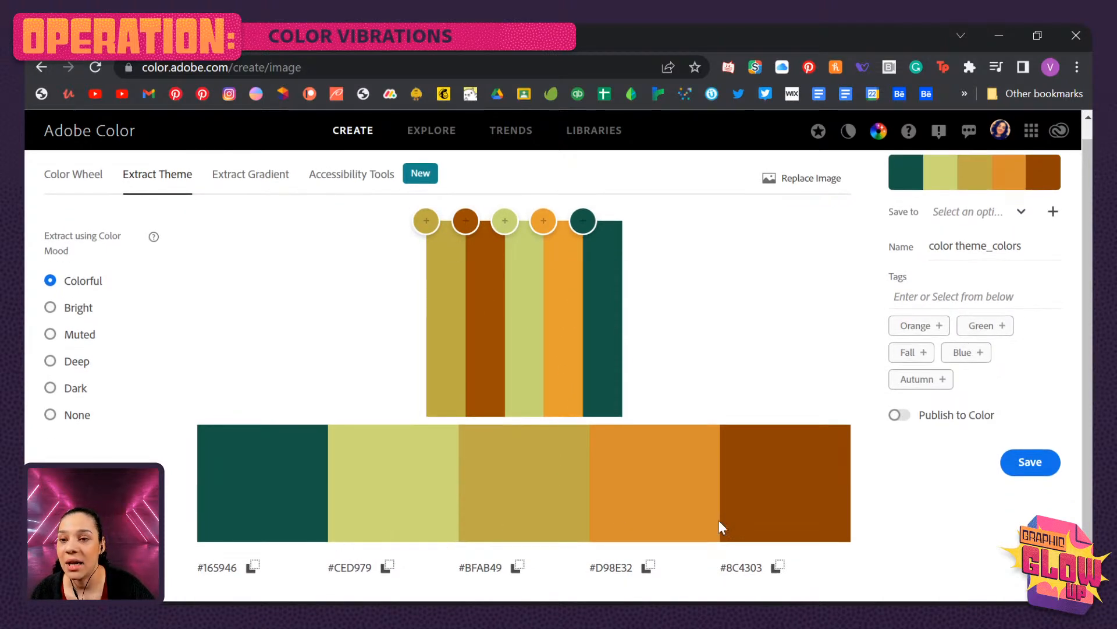
Examine the Contrast Checker in the accessibility tools, including the contrast ratio and the text and graphics previews.
click(334, 176)
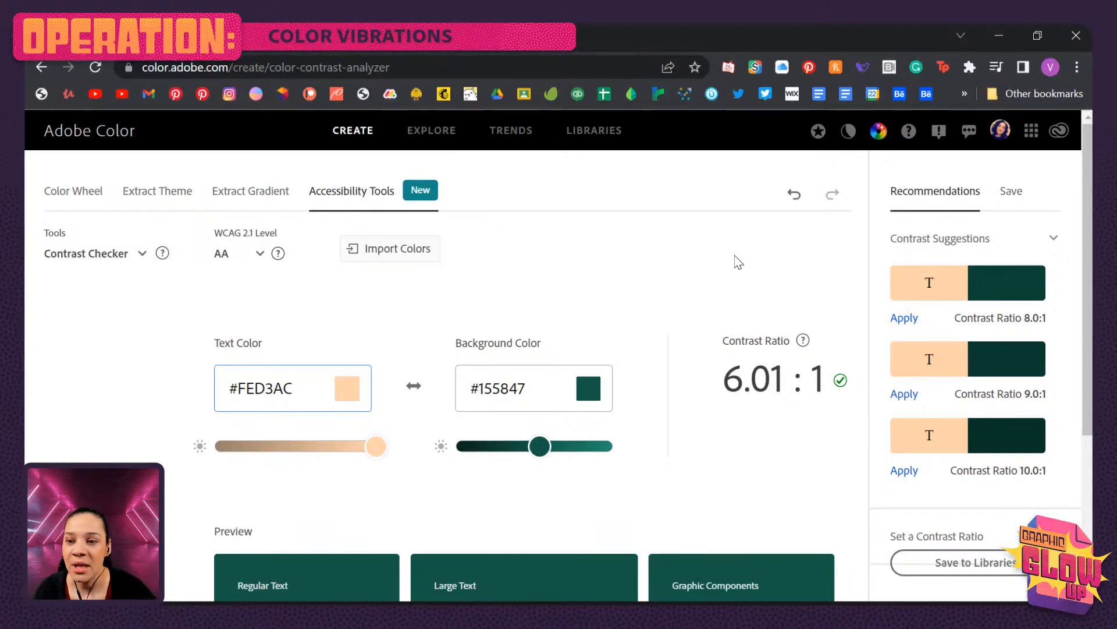
scroll(738, 265, down, 3)
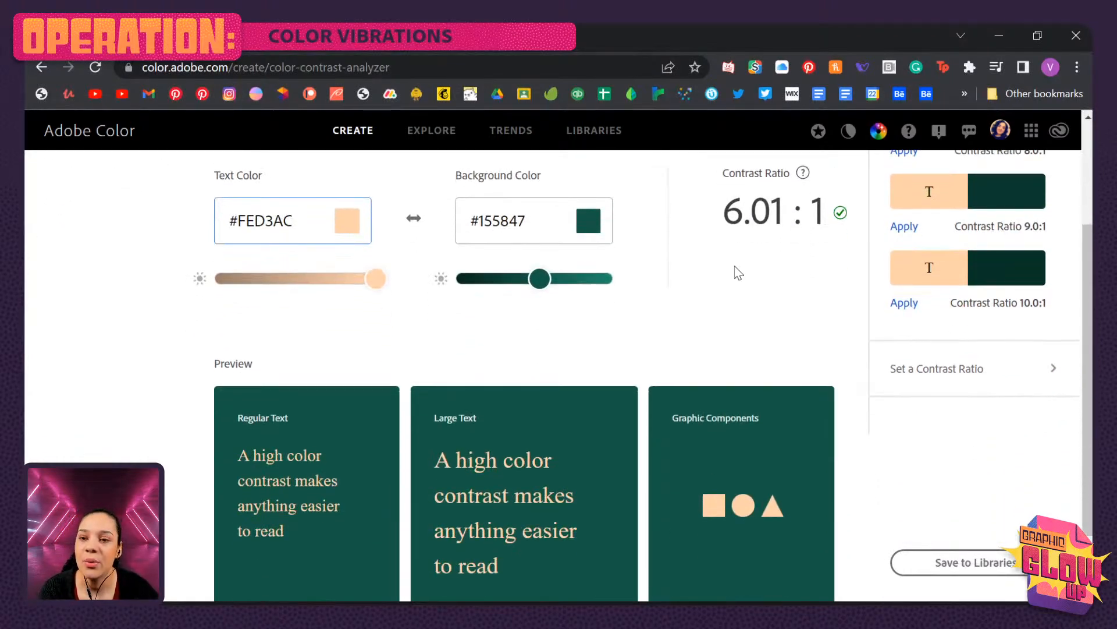
scroll(718, 295, down, 2)
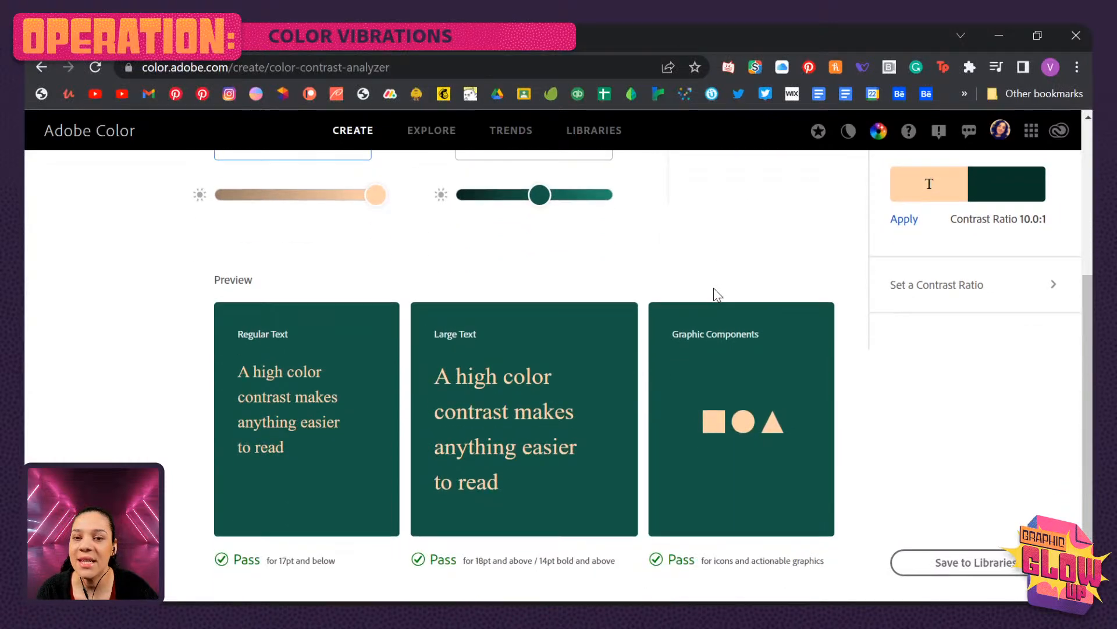
scroll(718, 295, up, 2)
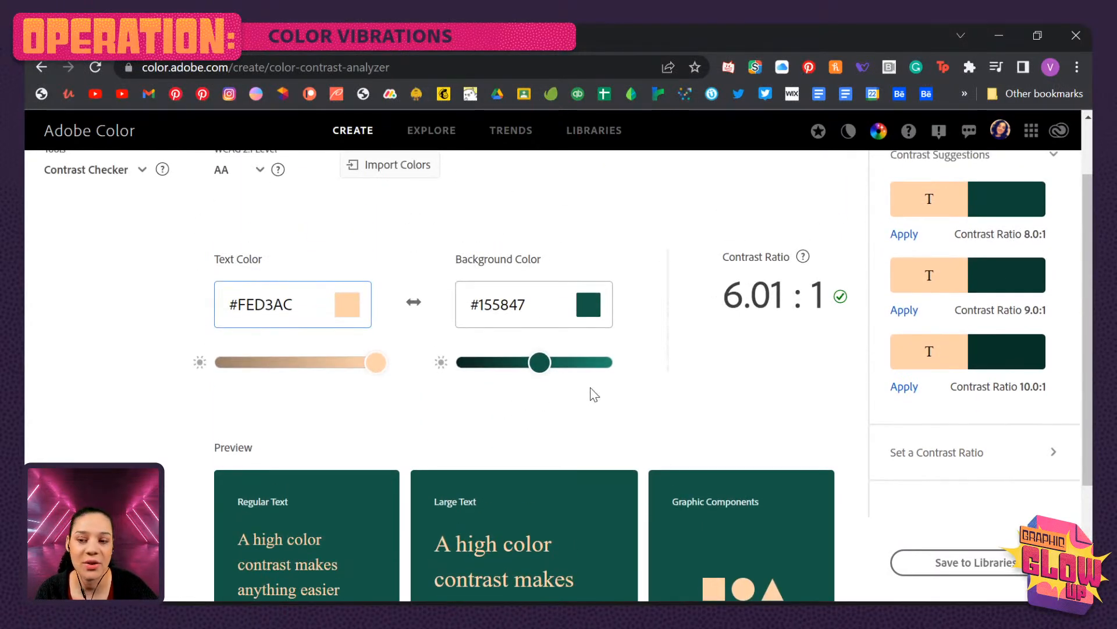
scroll(592, 394, down, 1)
scroll(593, 395, down, 2)
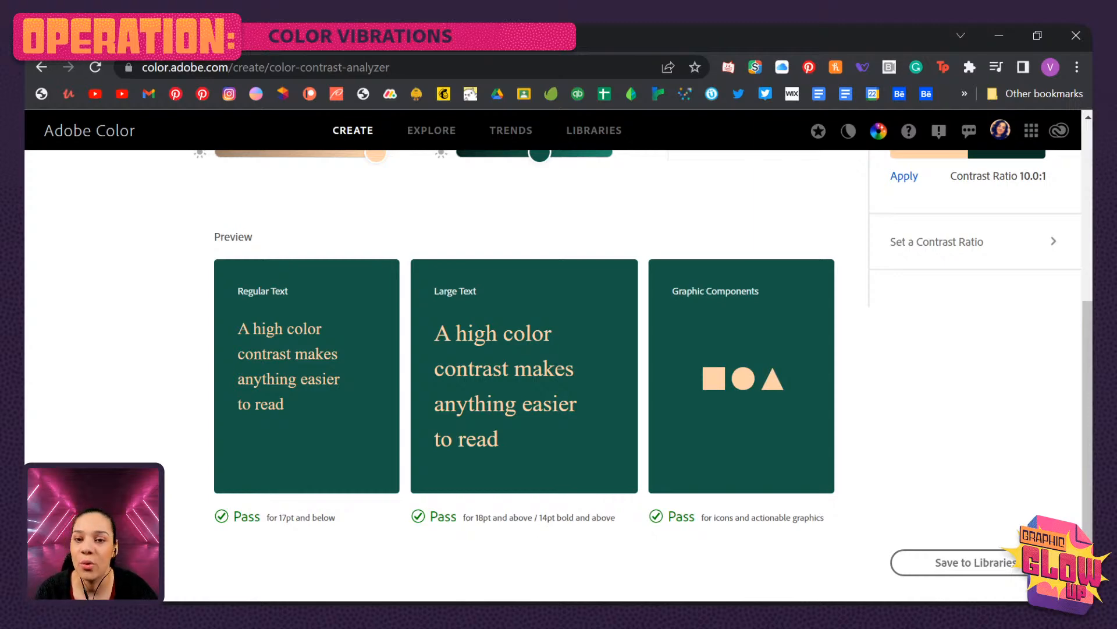
scroll(515, 511, up, 5)
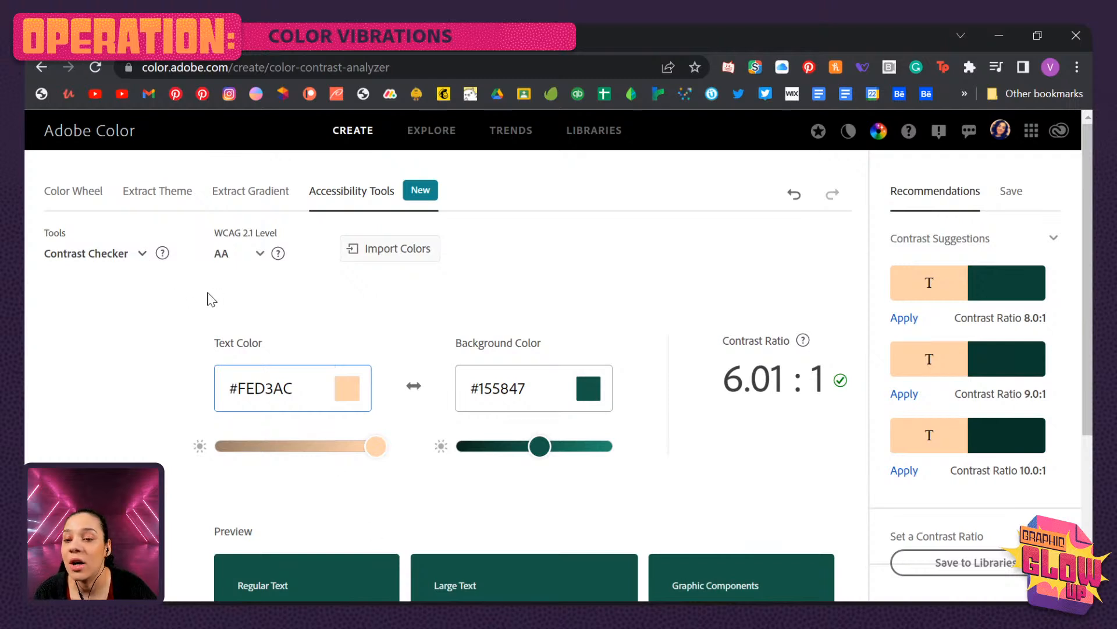
Switch the accessibility tool to Color Blind Safe and examine the theme's color conflicts on the wheel and in the Color Blind Simulator.
click(138, 256)
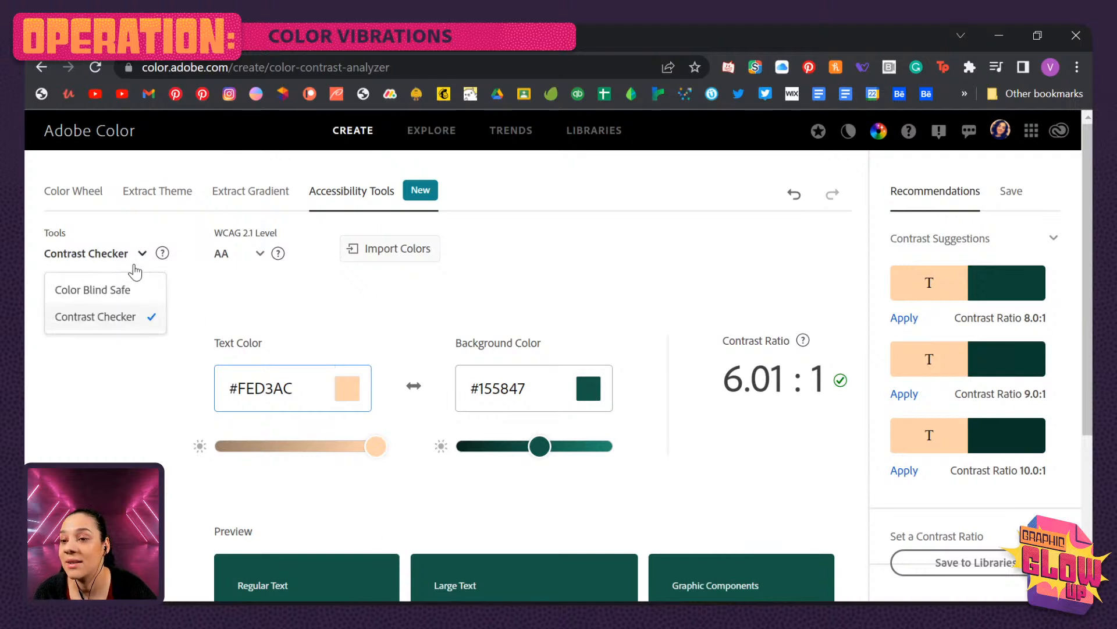
click(131, 291)
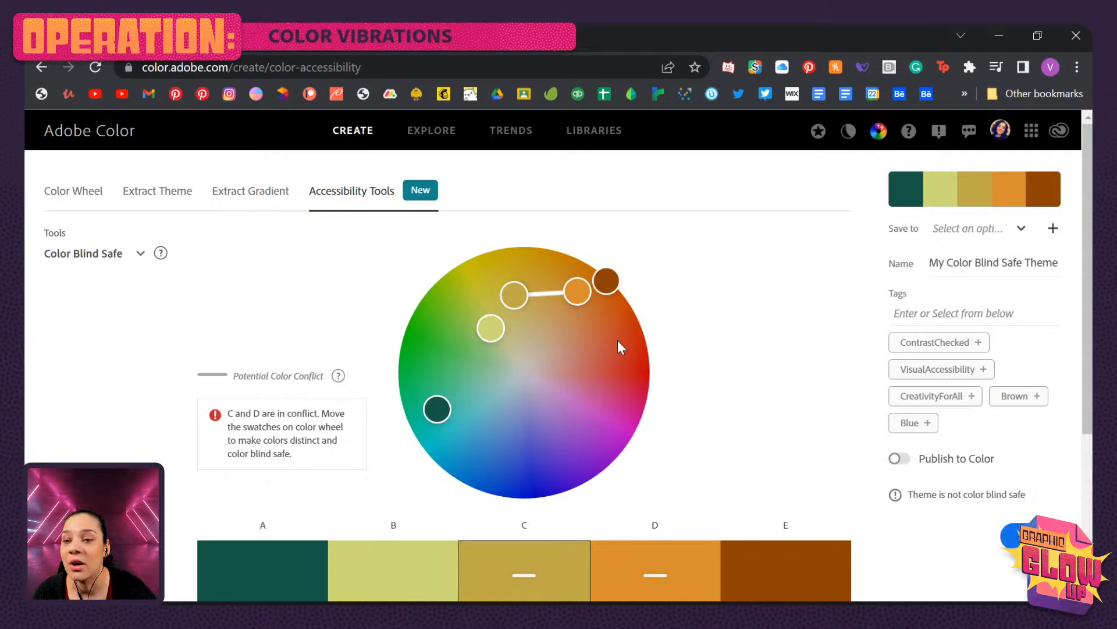
scroll(641, 349, down, 4)
scroll(577, 343, up, 2)
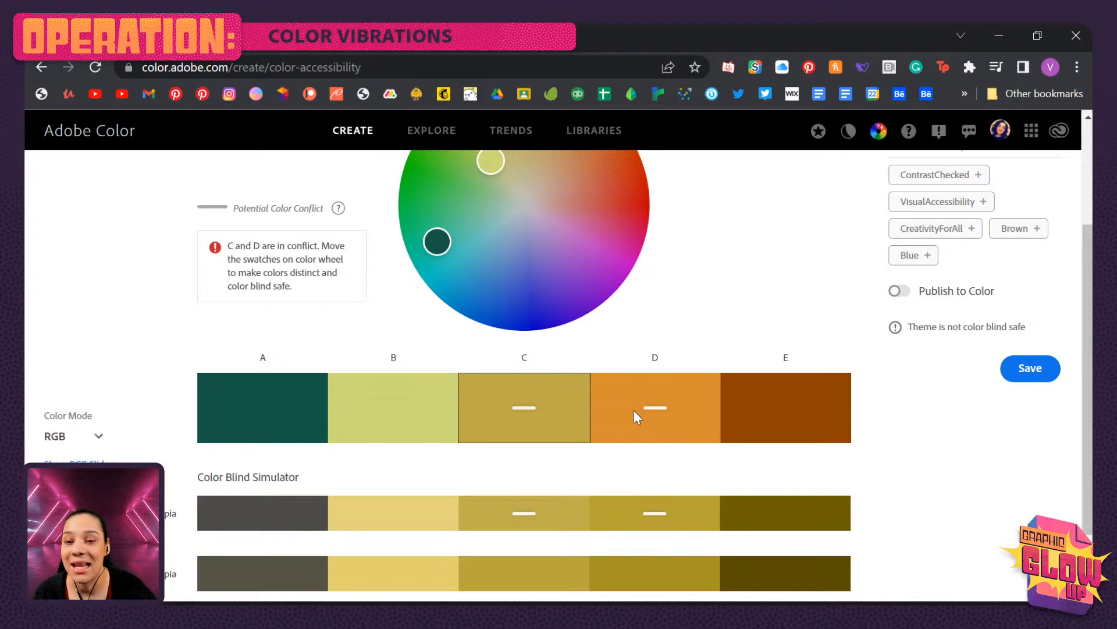
scroll(605, 399, up, 3)
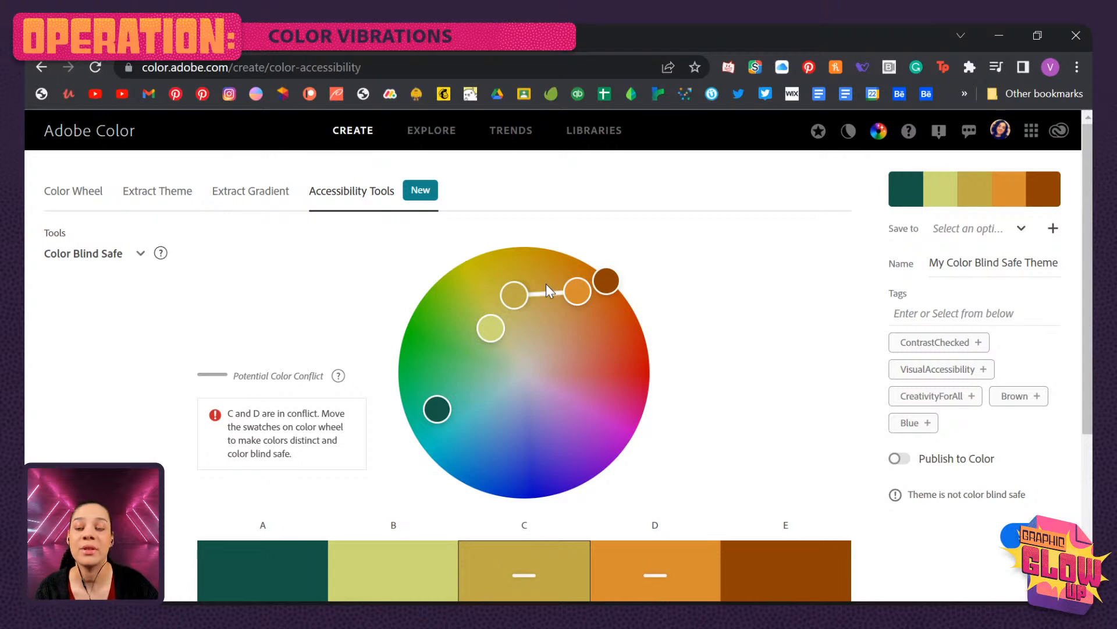
scroll(602, 295, down, 3)
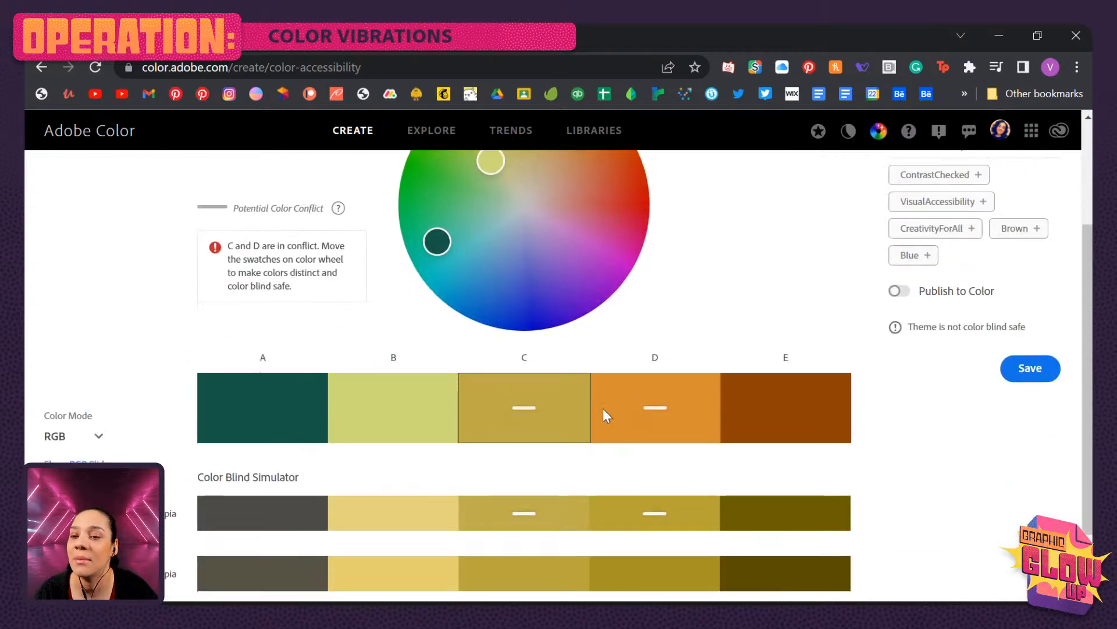
scroll(525, 453, down, 3)
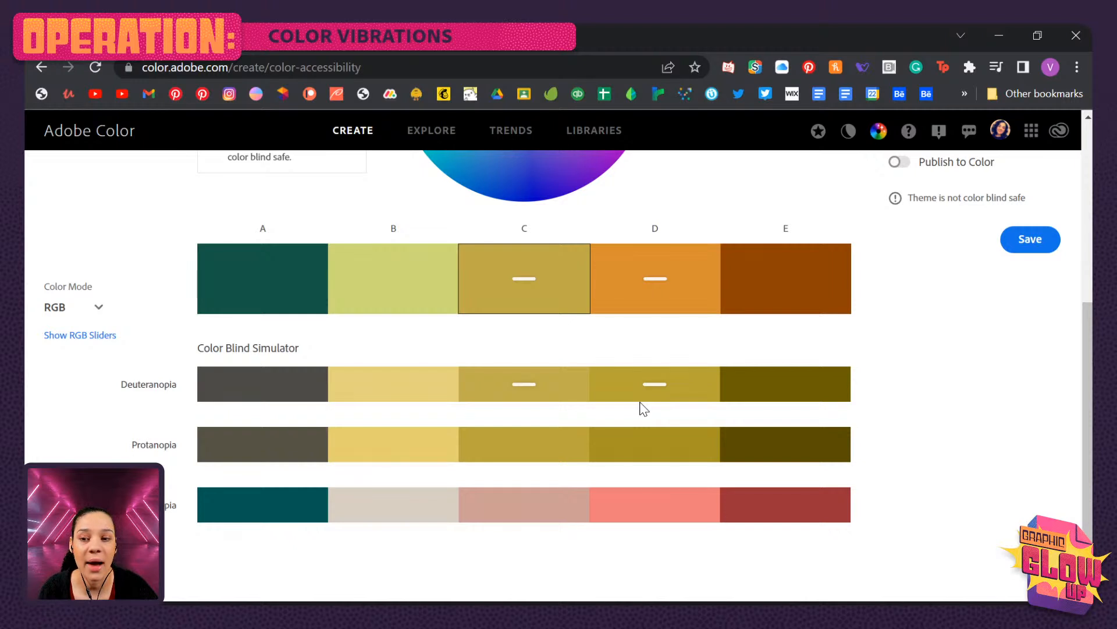
scroll(643, 409, up, 2)
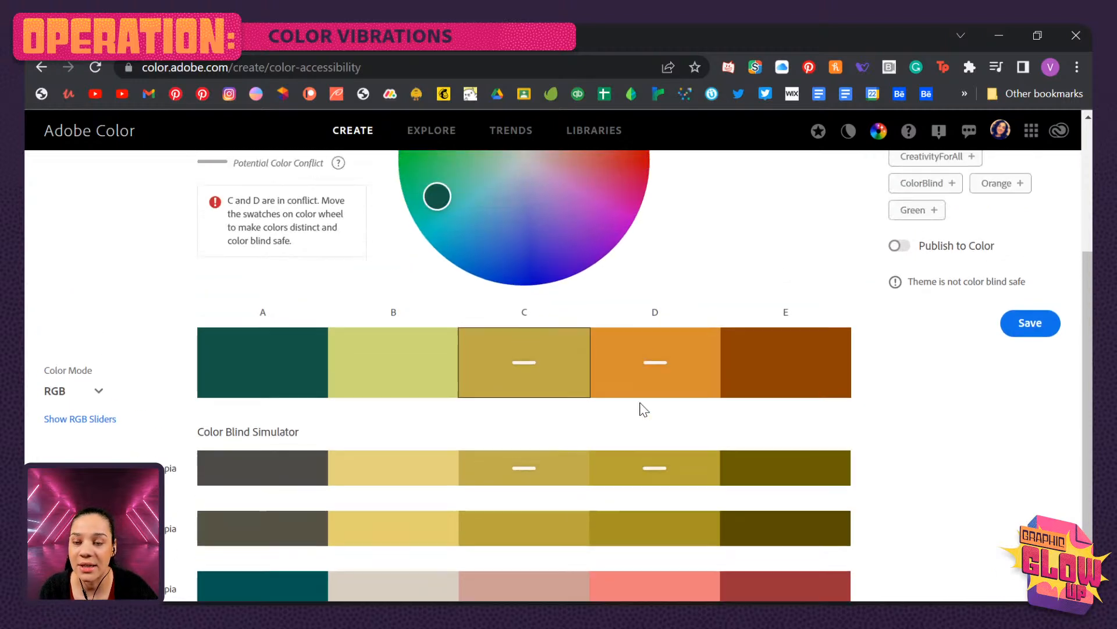
scroll(644, 409, up, 3)
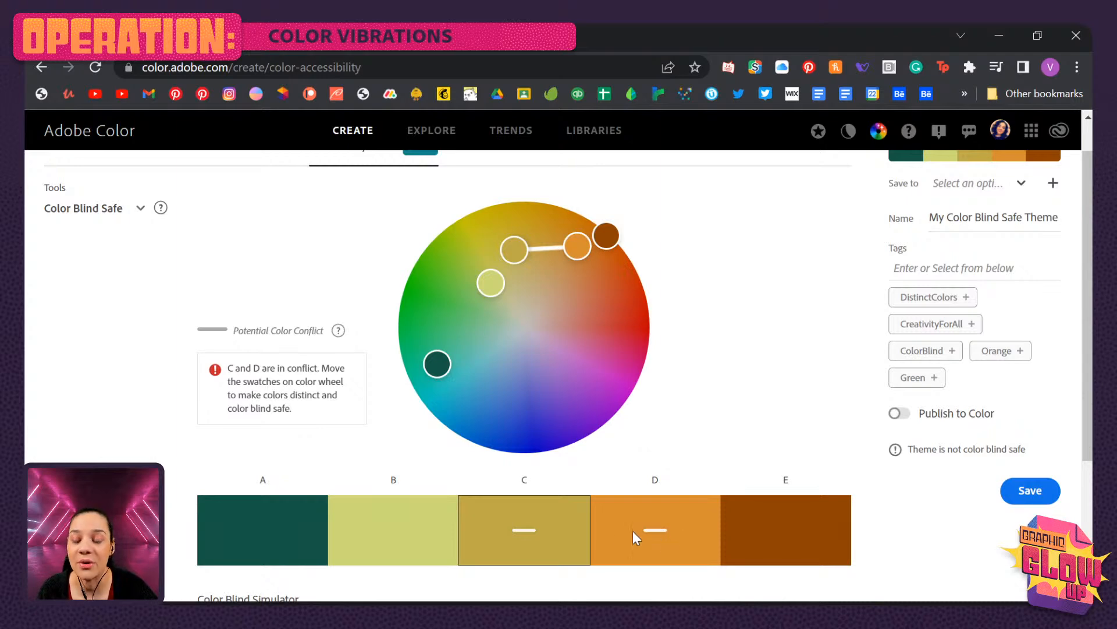
scroll(620, 527, down, 3)
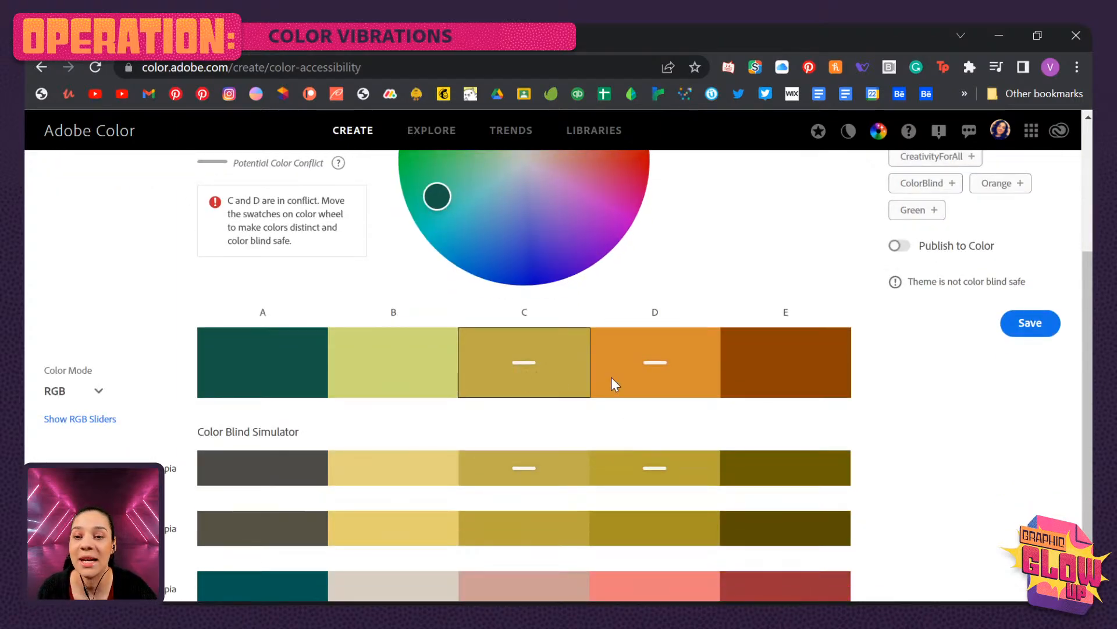
scroll(610, 377, up, 1)
scroll(614, 381, up, 3)
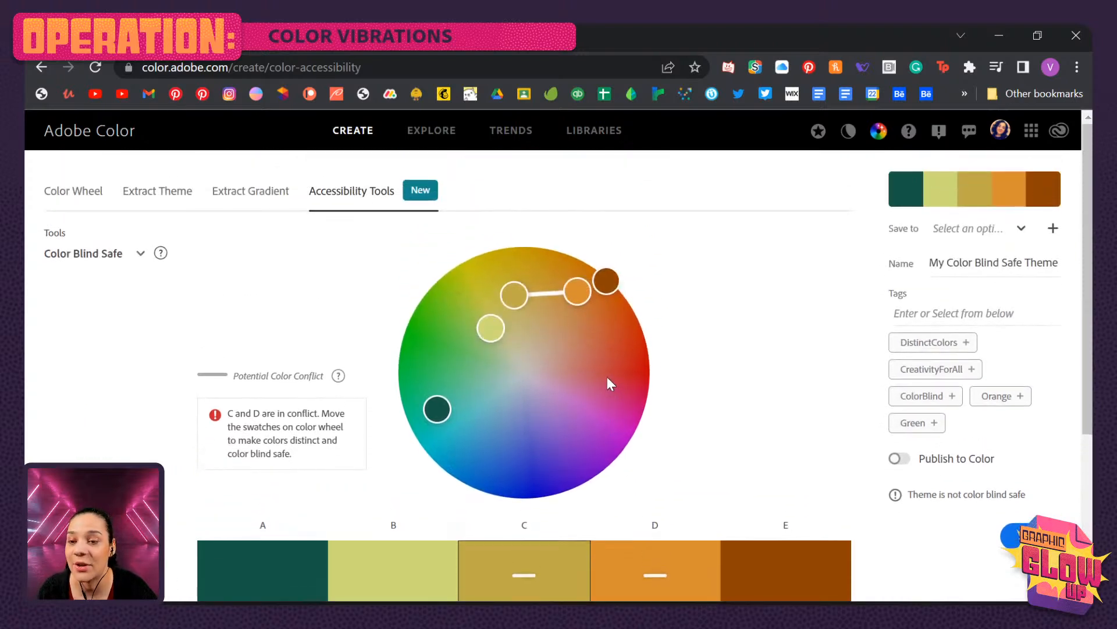
Move swatch D inward on the color wheel to a pale tan, away from swatch C.
drag(577, 297, 542, 254)
scroll(711, 358, down, 4)
scroll(711, 357, up, 3)
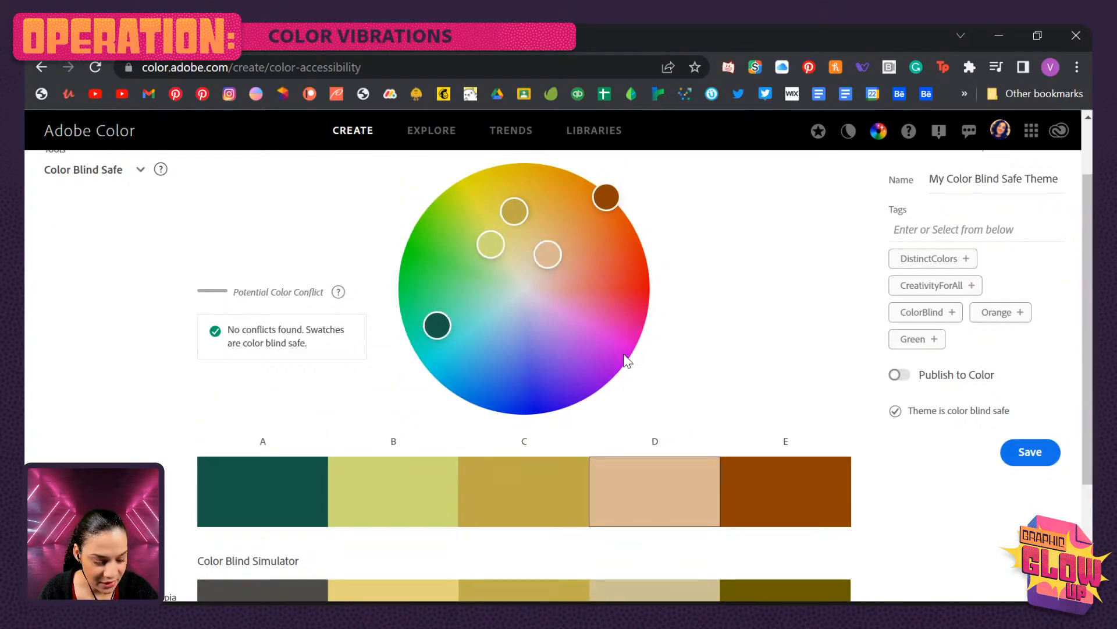
Check the adjusted theme's swatches in the Color Blind Simulator for each type of color blindness and review the conflict status.
scroll(669, 459, down, 1)
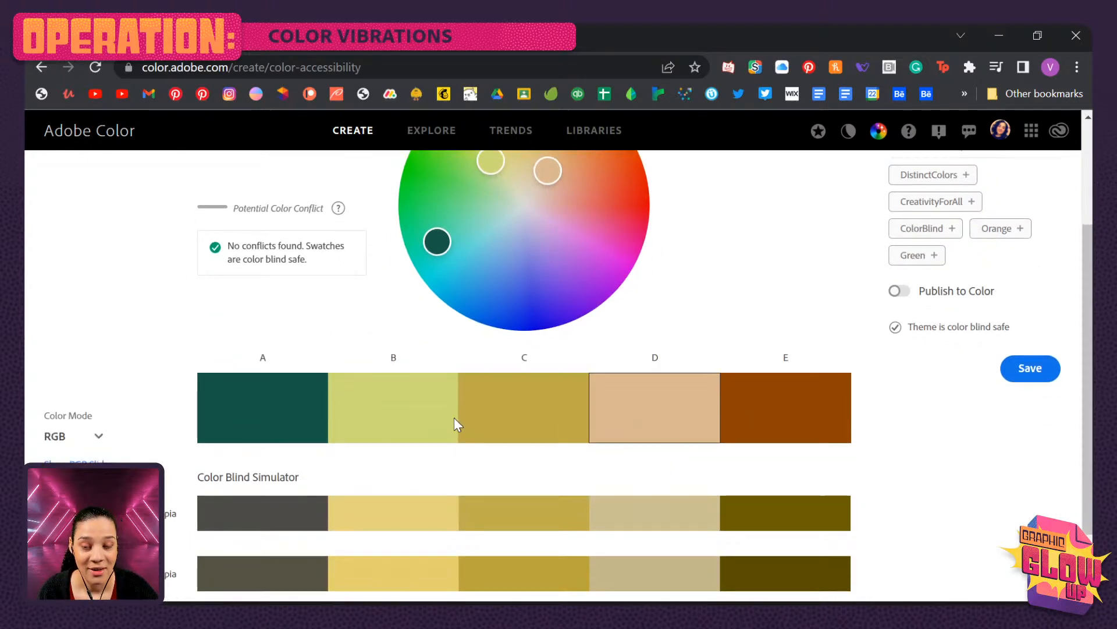
scroll(769, 409, down, 2)
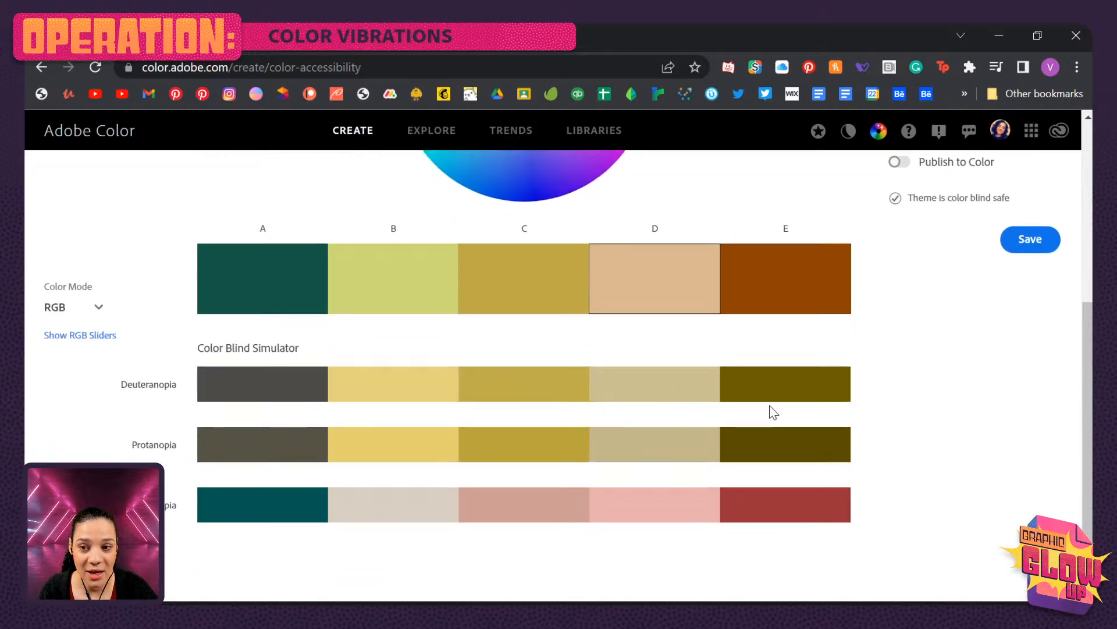
scroll(369, 387, up, 3)
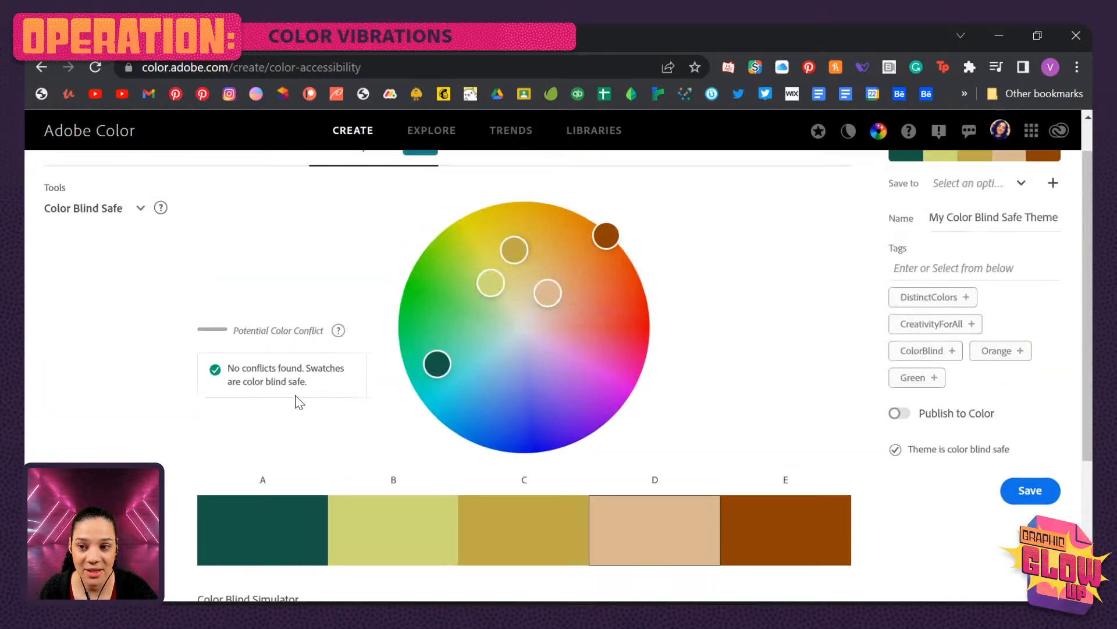
scroll(299, 402, up, 1)
scroll(320, 408, down, 5)
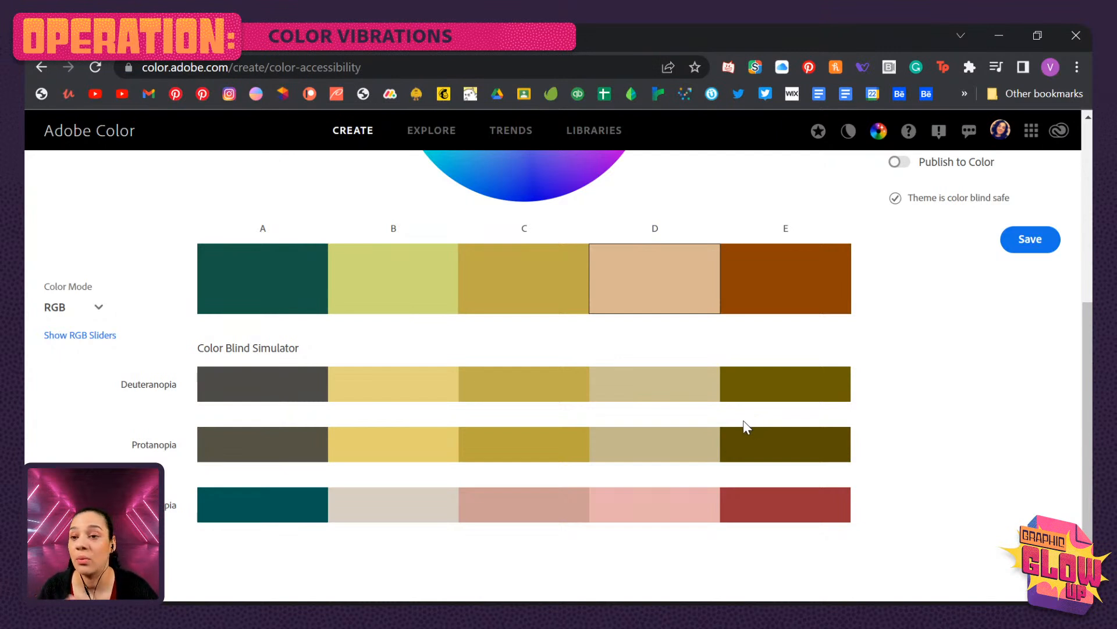
scroll(744, 428, up, 3)
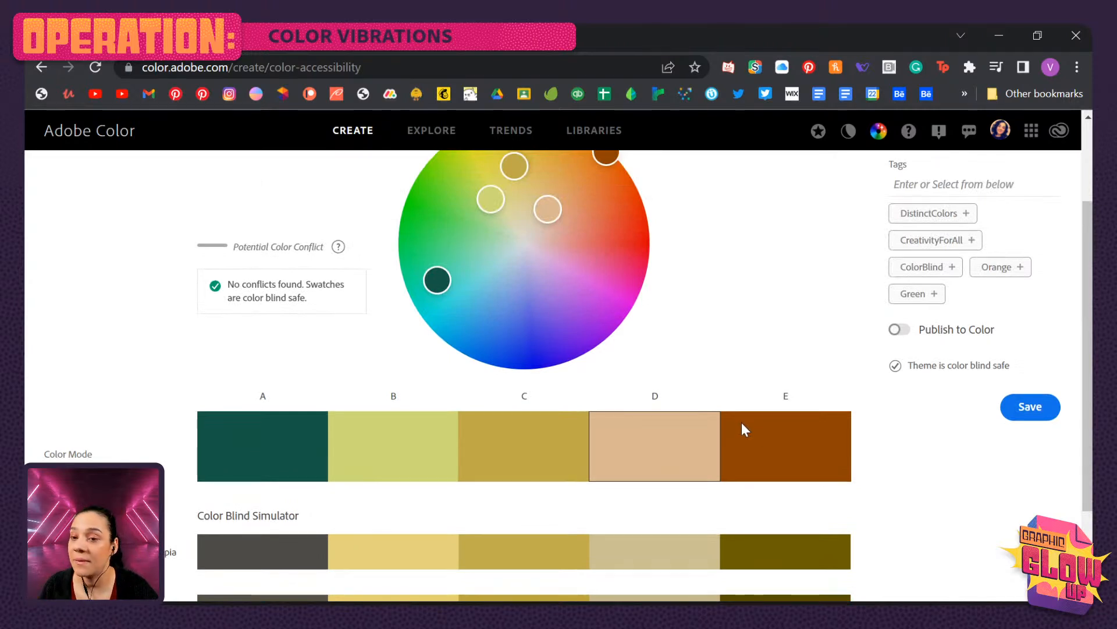
scroll(746, 427, down, 2)
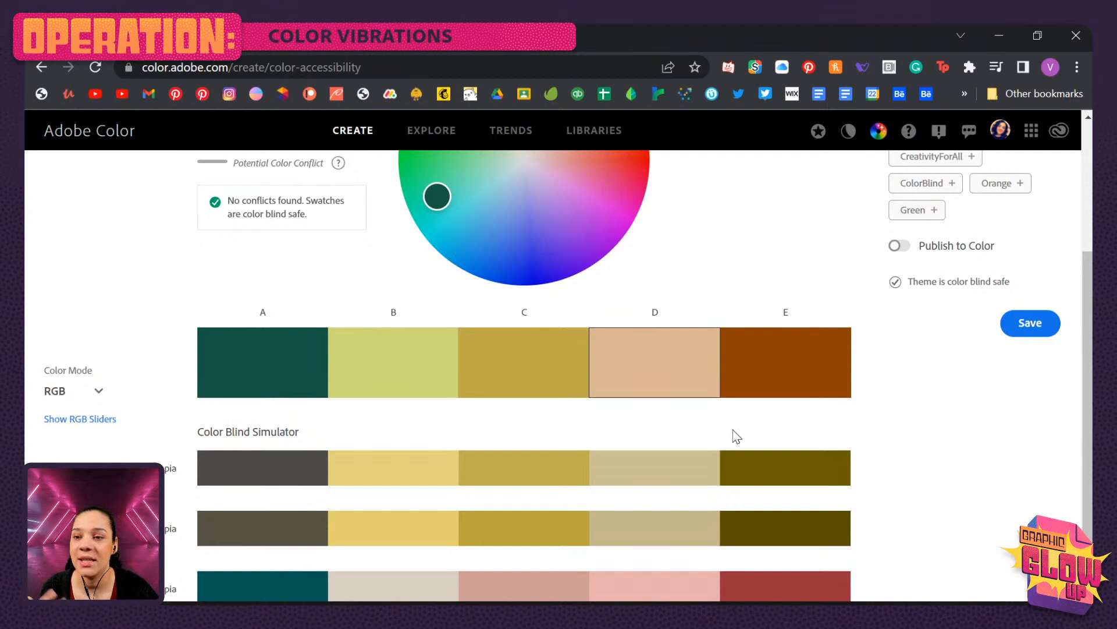
Save the adjusted colors to the GGU Color library as My Color Blind Safe Theme.
scroll(738, 436, up, 3)
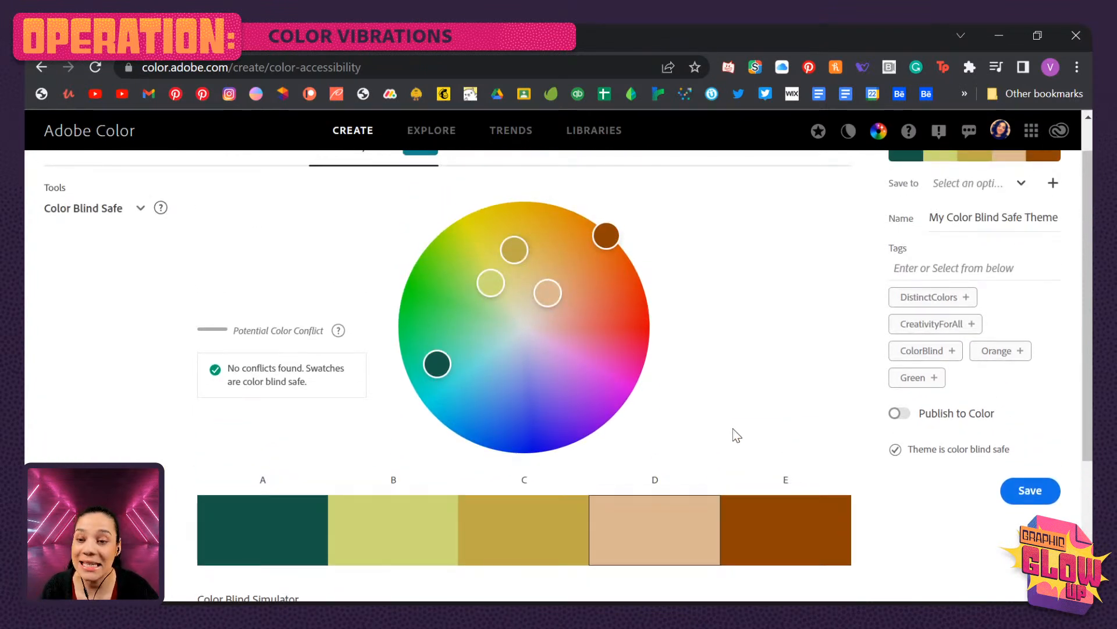
click(1045, 494)
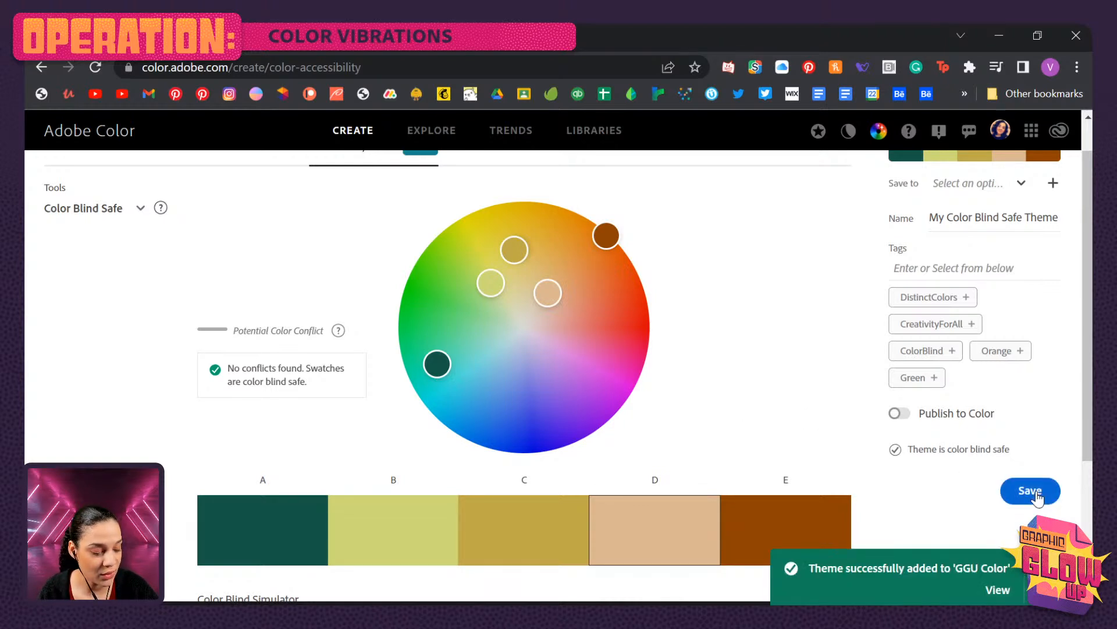
scroll(792, 480, up, 1)
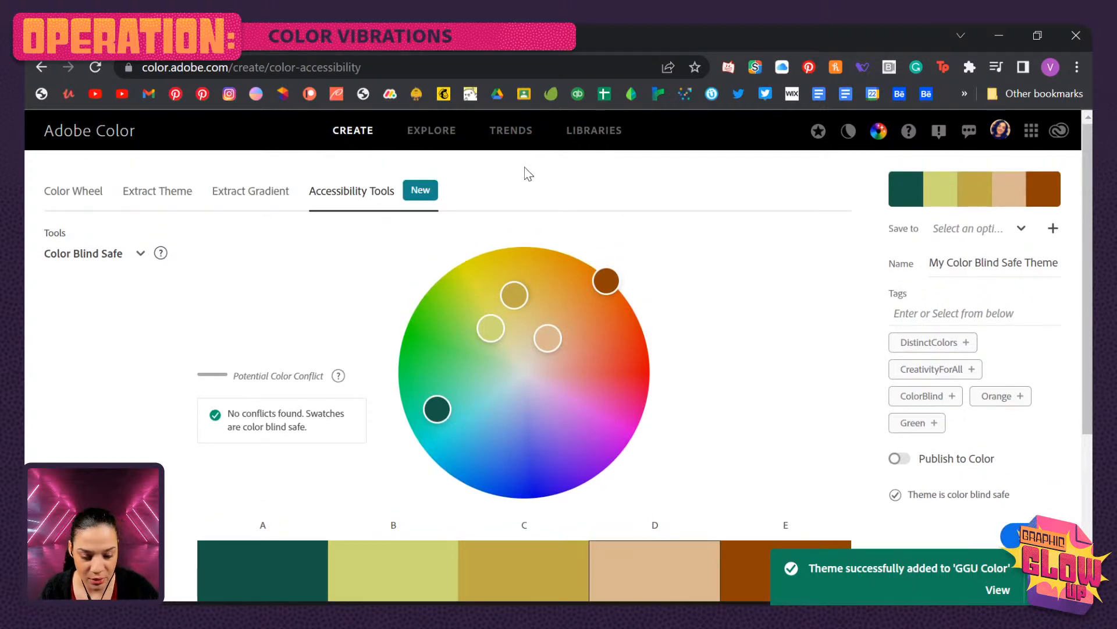
In Extract Gradient, move the middle gradient stop from the brown stripe to the light green stripe.
click(248, 198)
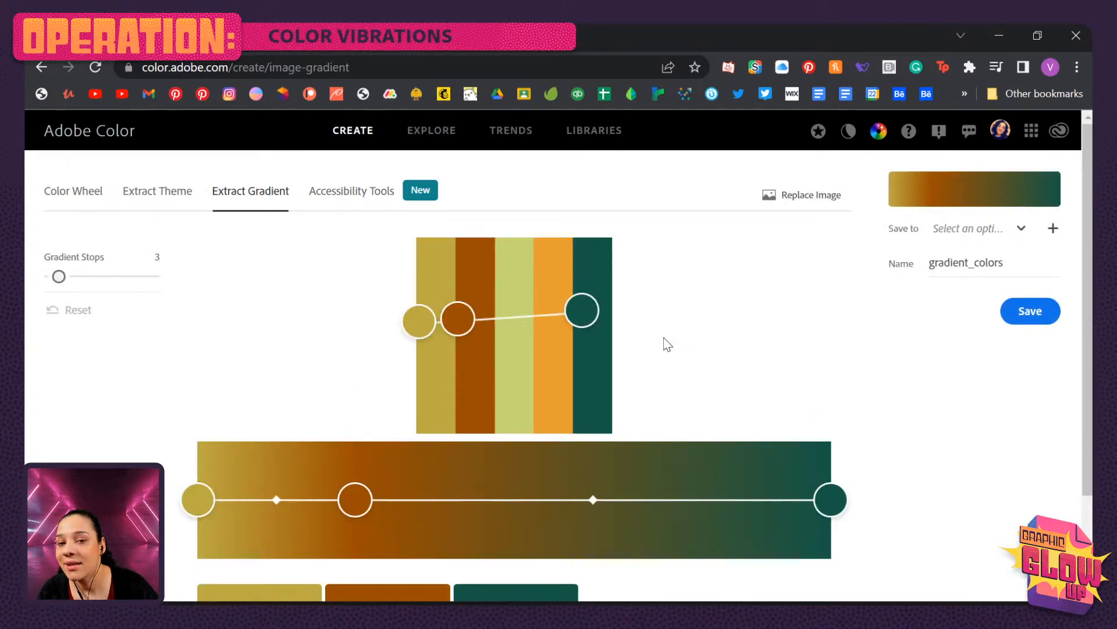
scroll(738, 382, down, 3)
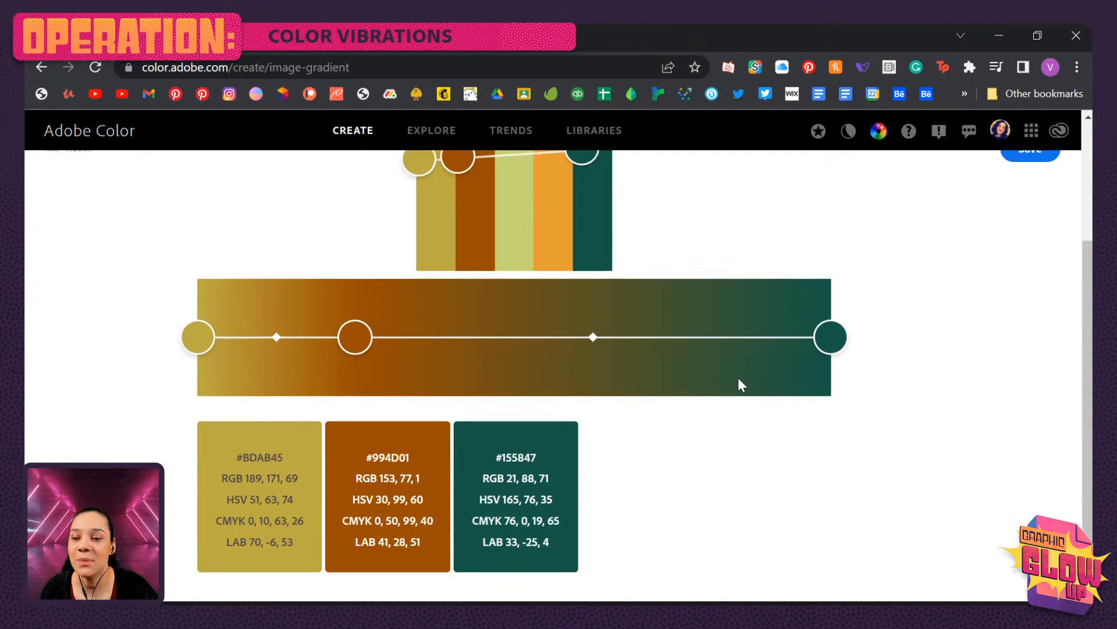
scroll(738, 384, up, 2)
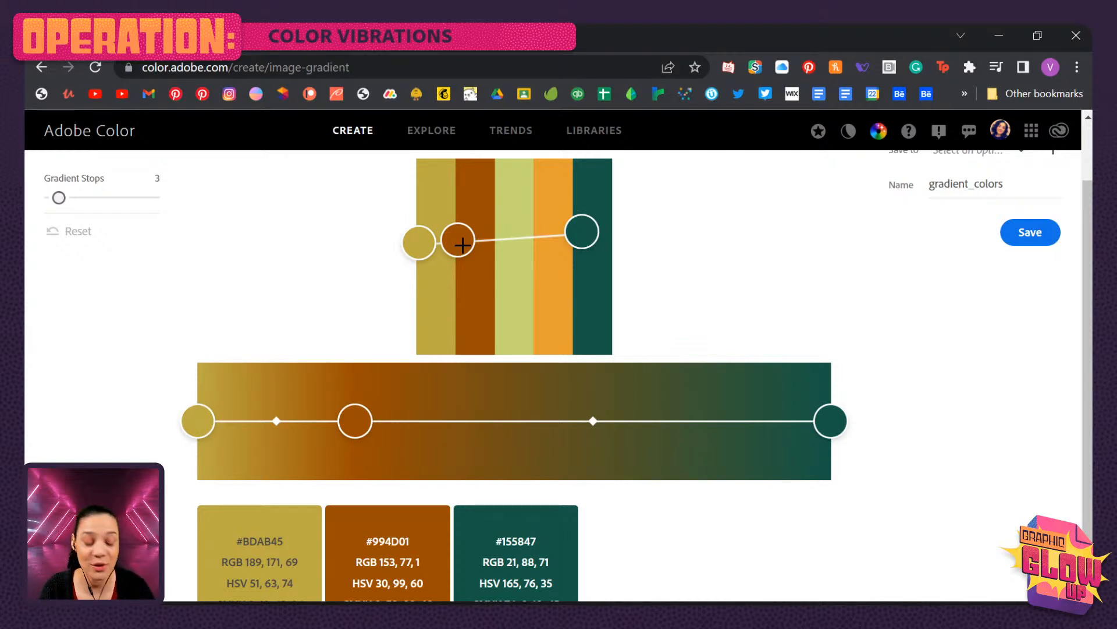
drag(460, 241, 507, 256)
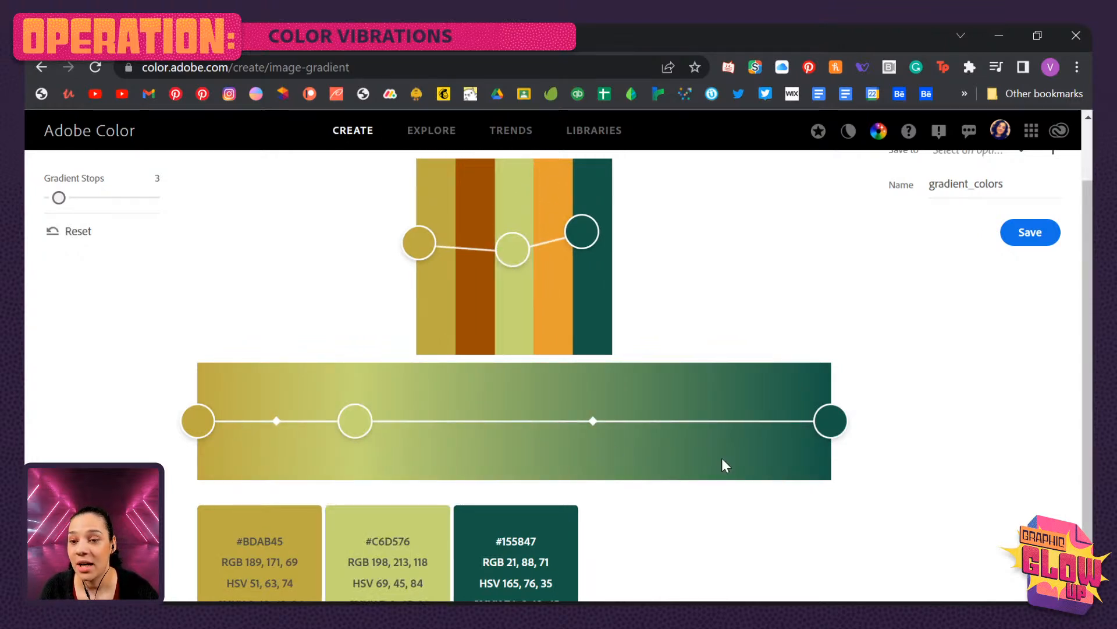
Try swapping the gold and light green stops, restore the gold, light green and dark green order, and save the gradient.
drag(415, 241, 511, 205)
drag(508, 244, 431, 261)
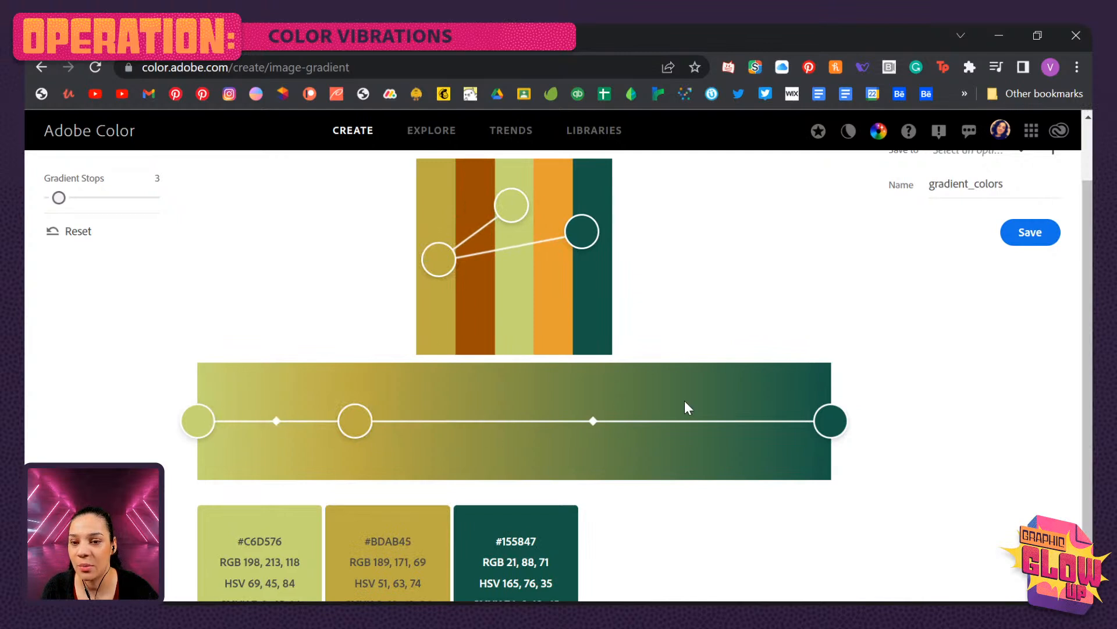
drag(430, 254, 438, 228)
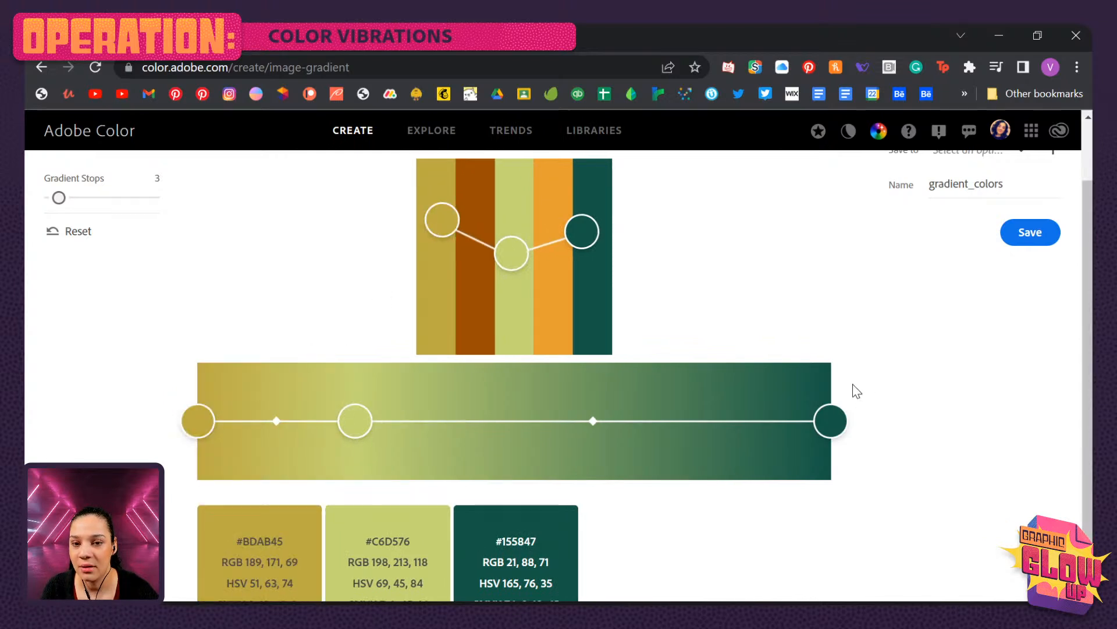
scroll(880, 345, up, 2)
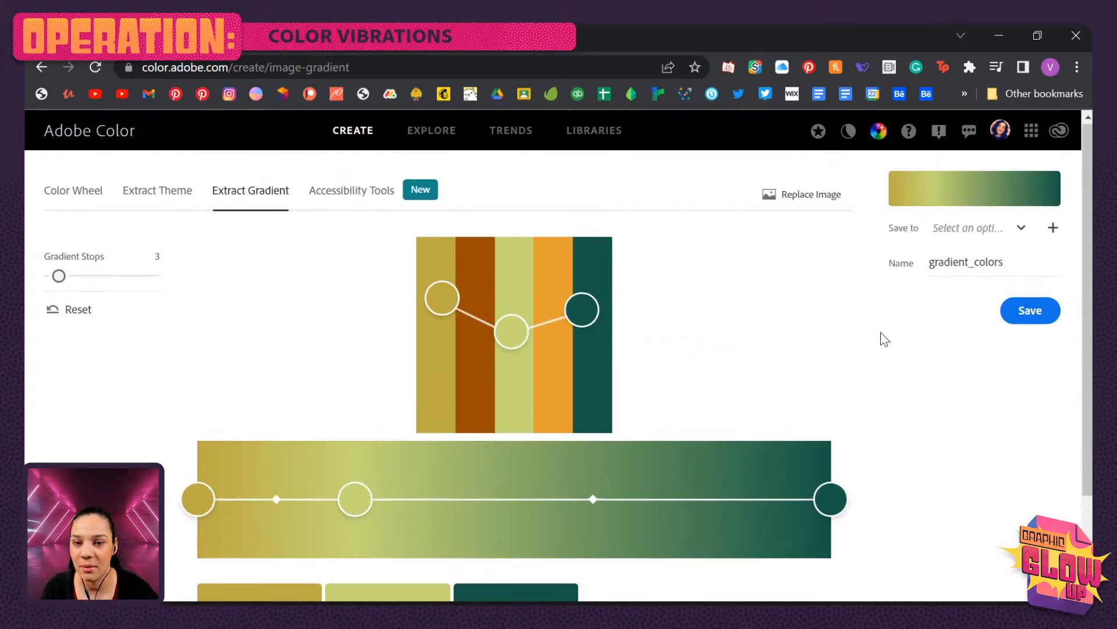
click(1033, 315)
Move the end stop to orange and the first stop to dark green, and save this gradient too.
scroll(736, 340, down, 3)
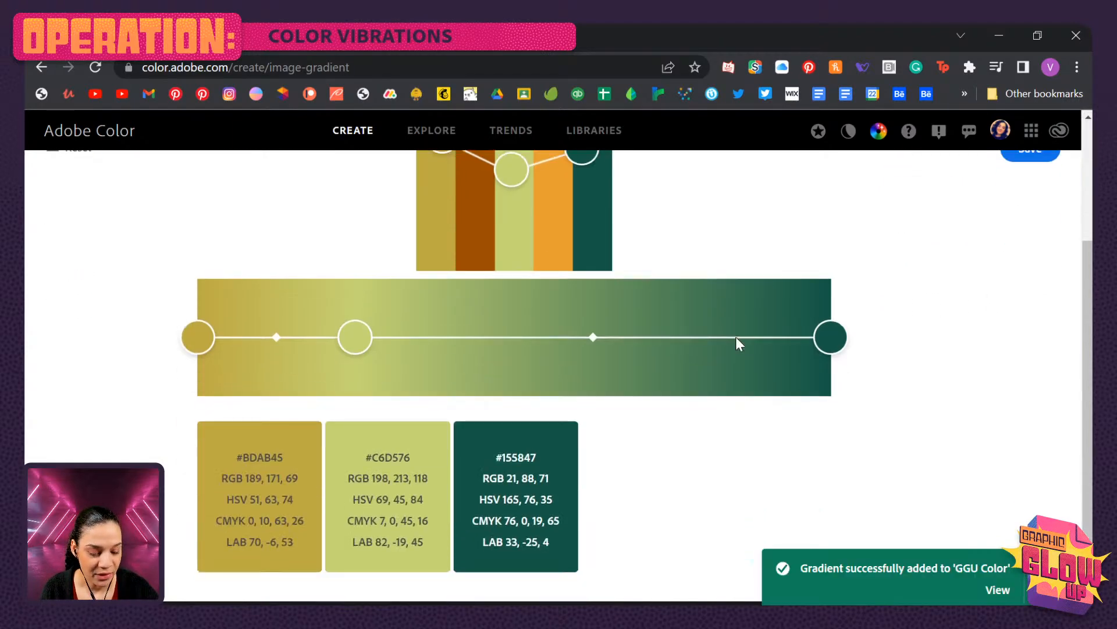
scroll(736, 336, up, 3)
drag(581, 309, 564, 309)
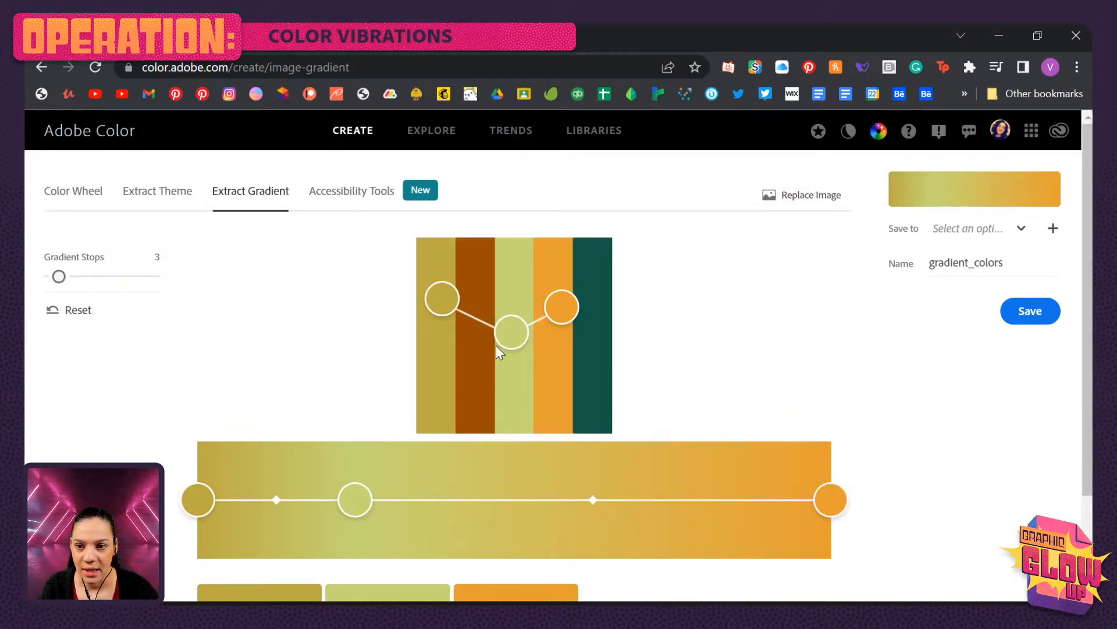
drag(446, 304, 599, 347)
click(1031, 319)
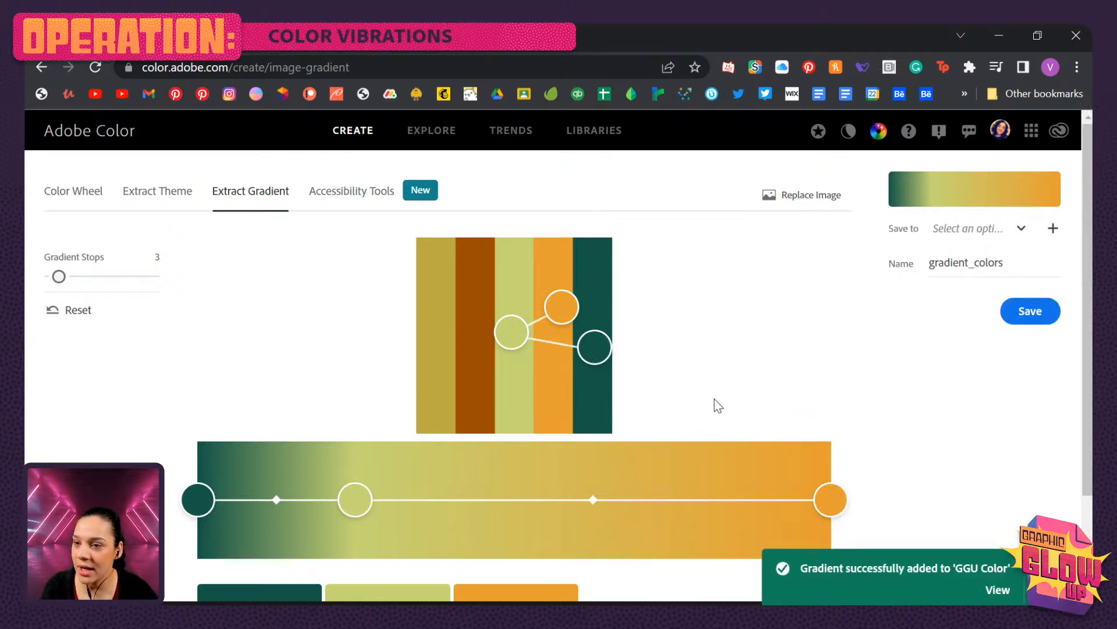
In Extract Theme, move the orange color picker fully onto the orange stripe to get #E69E32.
click(158, 193)
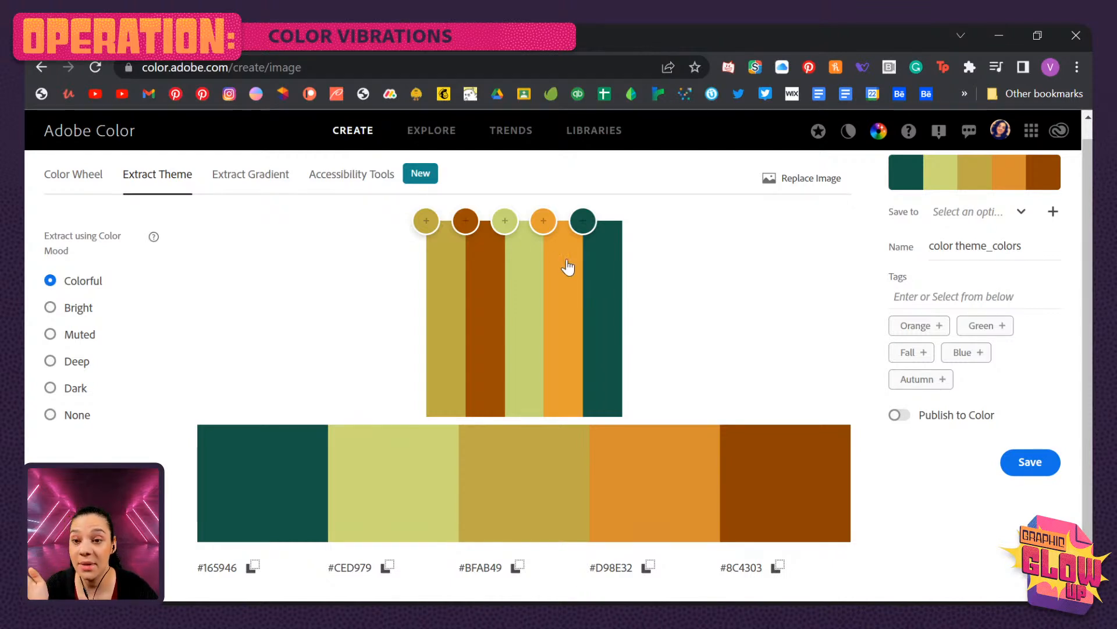
mouse_move(534, 226)
mouse_down()
mouse_move(537, 256)
mouse_move(574, 273)
mouse_move(547, 247)
mouse_move(548, 231)
mouse_up()
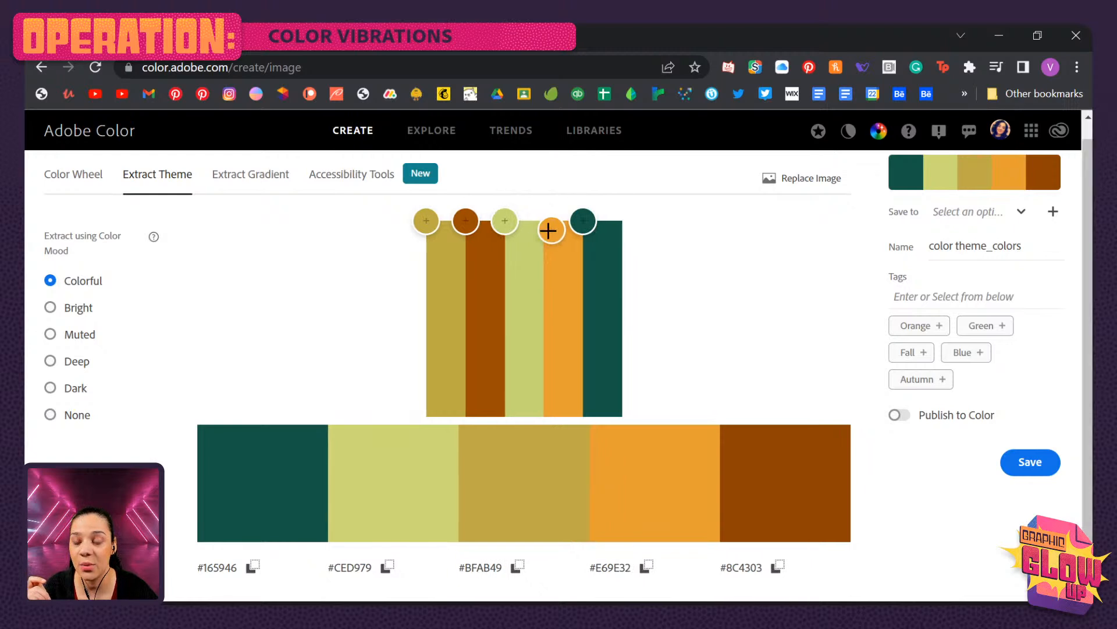
On the Color Wheel, move swatch B to a pink and swatch D to a light blue.
click(75, 175)
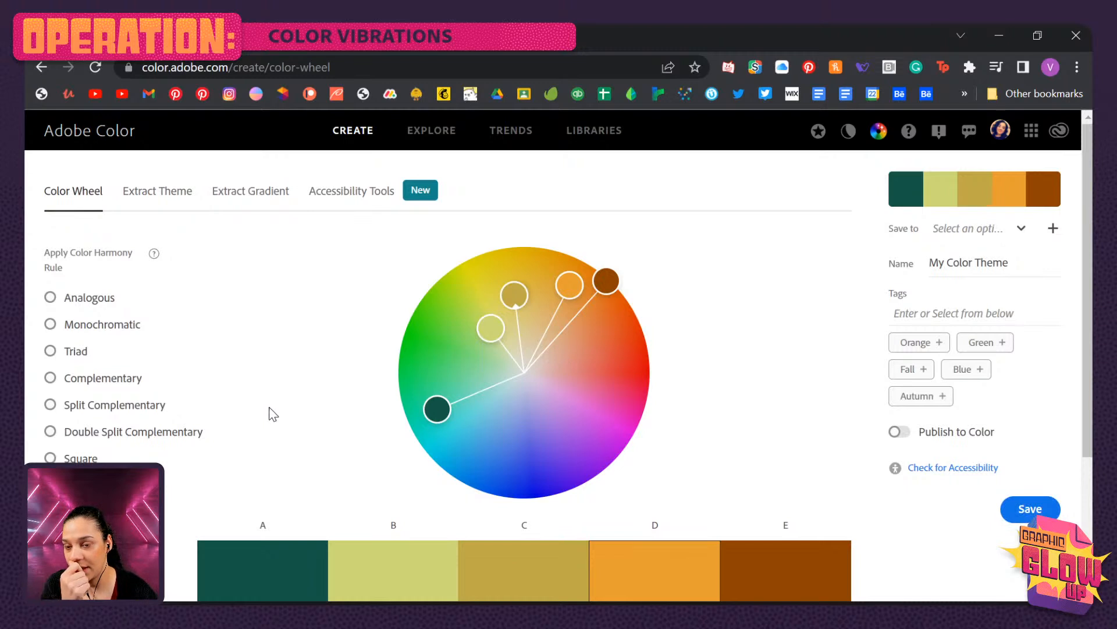
drag(491, 328, 568, 393)
drag(559, 289, 490, 438)
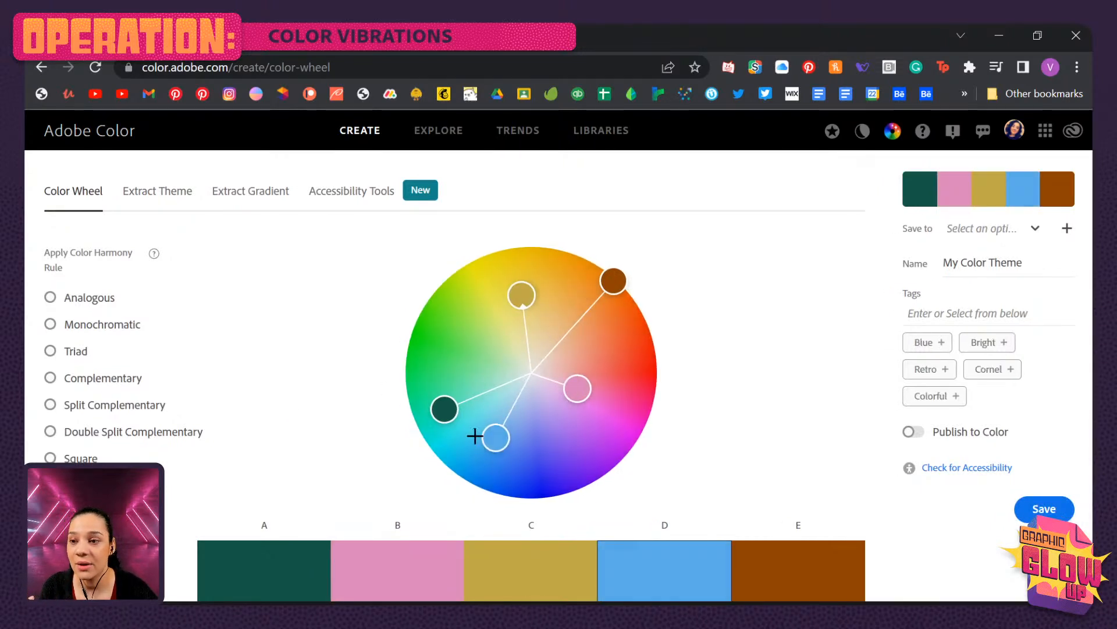
Apply the Complementary harmony rule and rotate the swatches toward a yellow and purple pairing.
scroll(53, 338, down, 3)
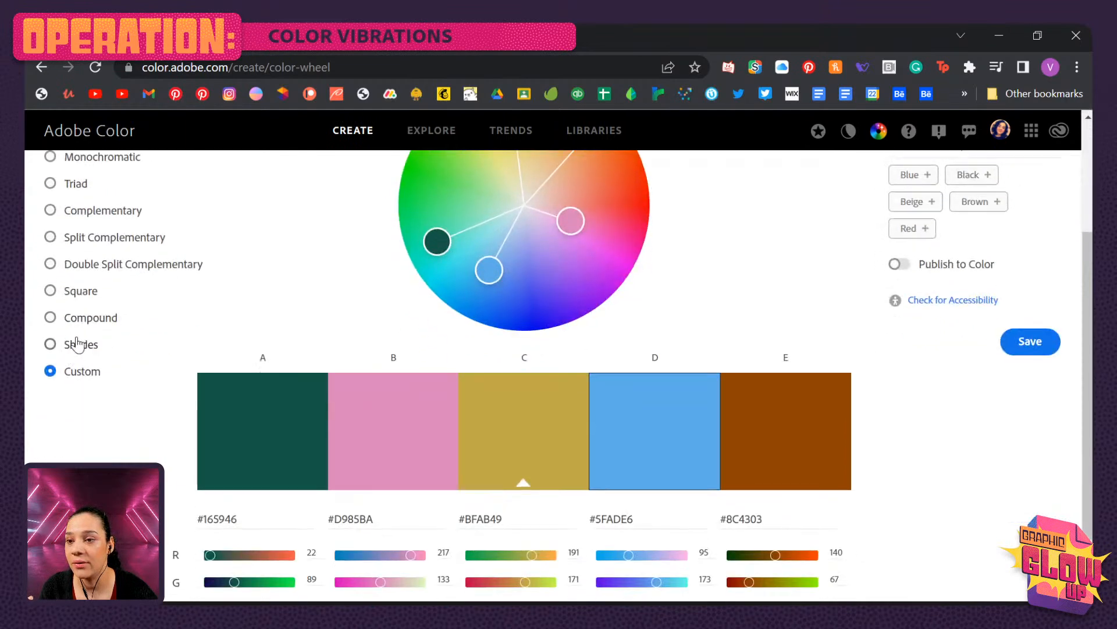
click(74, 213)
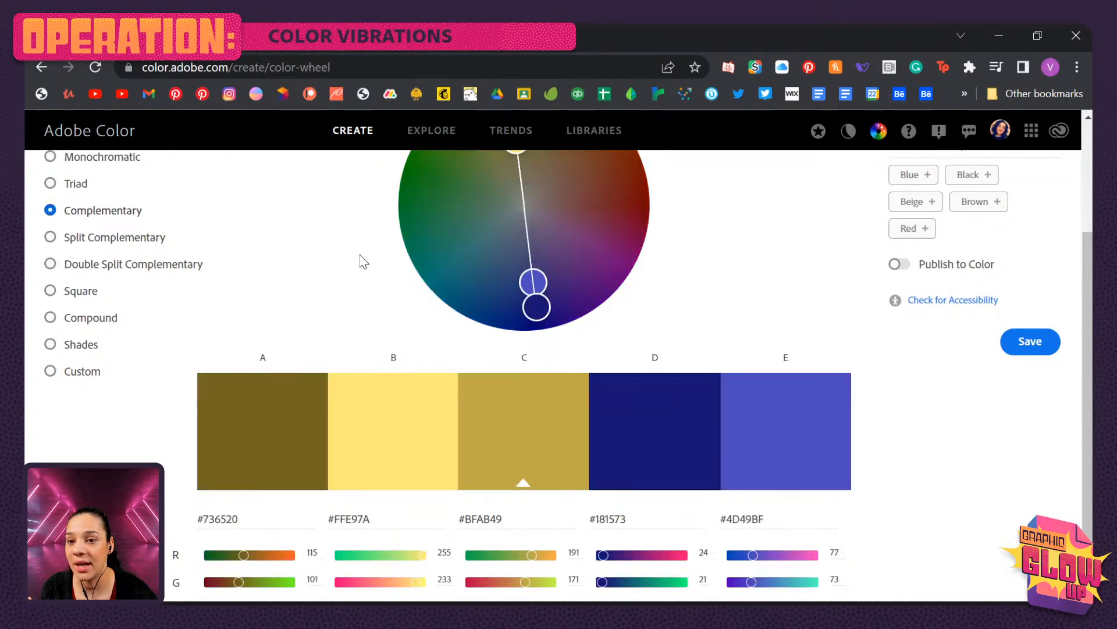
scroll(536, 291, up, 2)
mouse_move(513, 230)
mouse_down()
mouse_move(544, 239)
mouse_move(569, 299)
mouse_move(544, 290)
mouse_move(588, 274)
mouse_move(571, 245)
mouse_move(526, 229)
mouse_move(496, 238)
mouse_up()
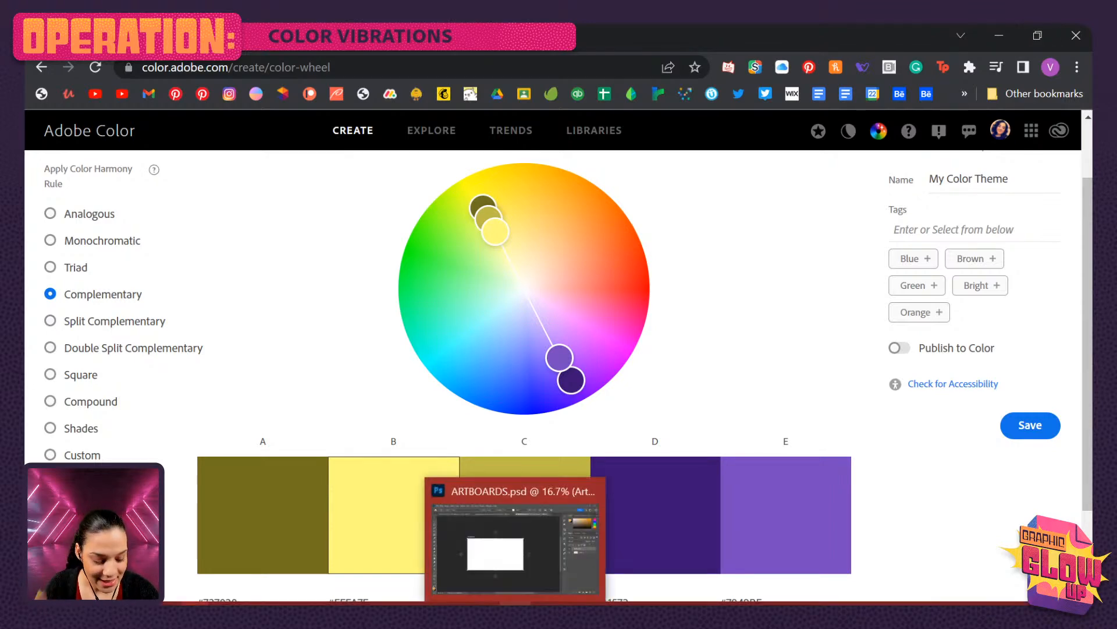
Switch to Photoshop and look through the GGU Color library for the saved gradients, color themes and texture images.
click(527, 556)
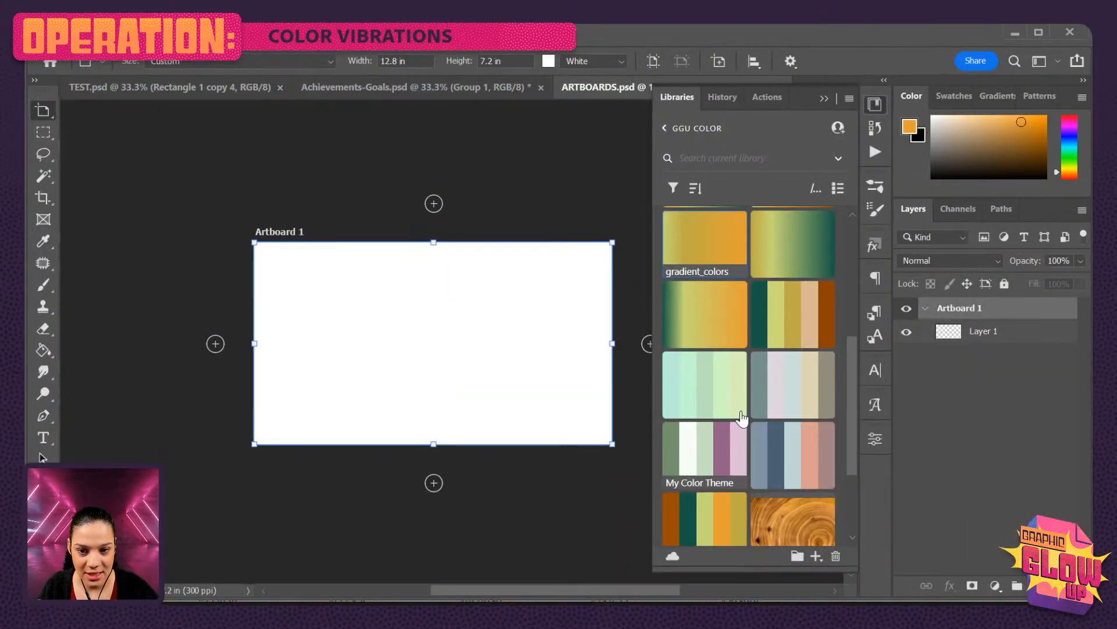
scroll(802, 468, down, 1)
scroll(801, 458, down, 2)
scroll(801, 457, up, 5)
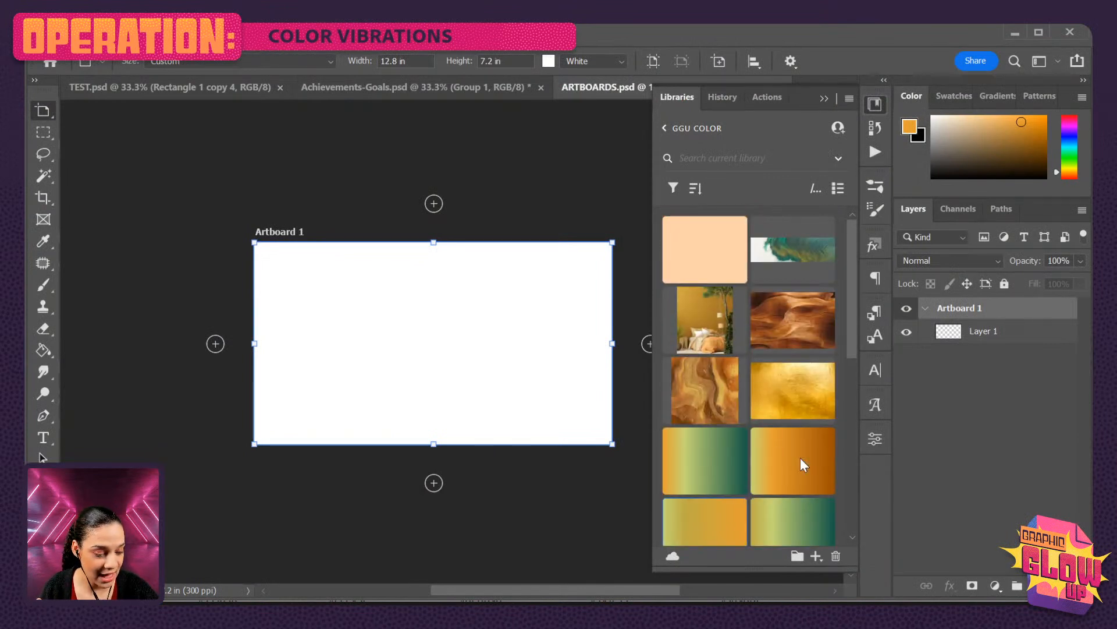
scroll(801, 458, down, 1)
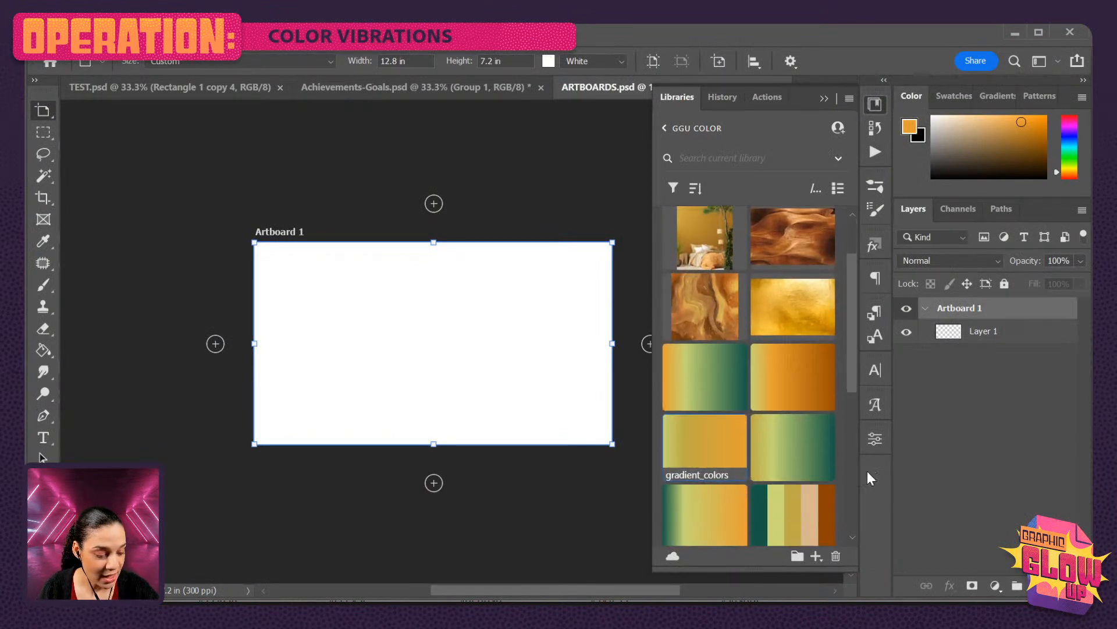
scroll(735, 431, down, 1)
scroll(736, 429, up, 2)
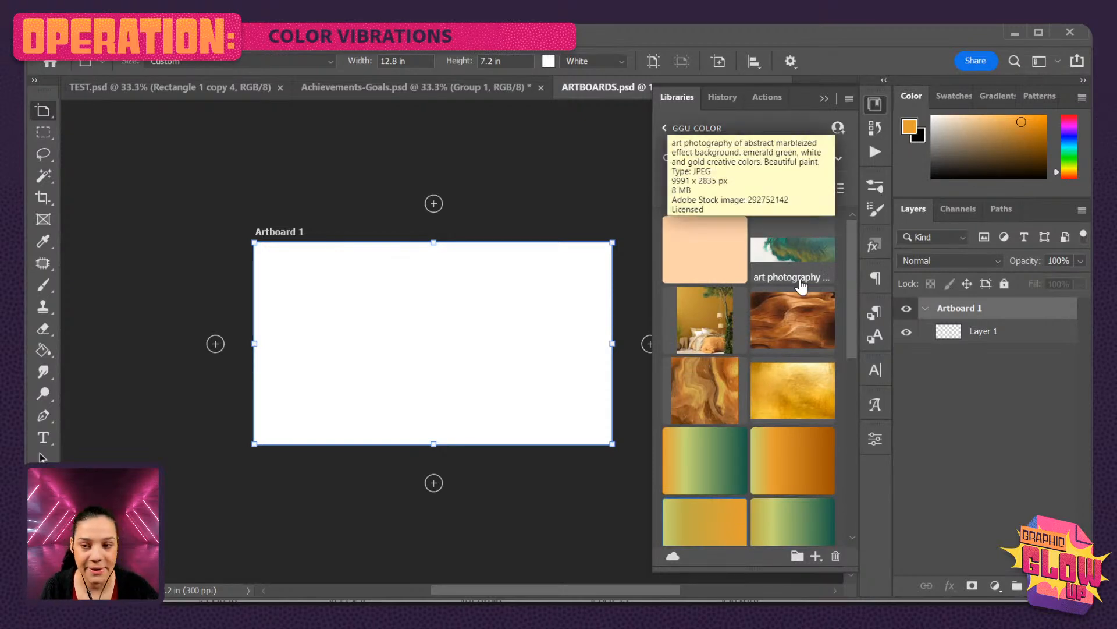
scroll(801, 312, down, 5)
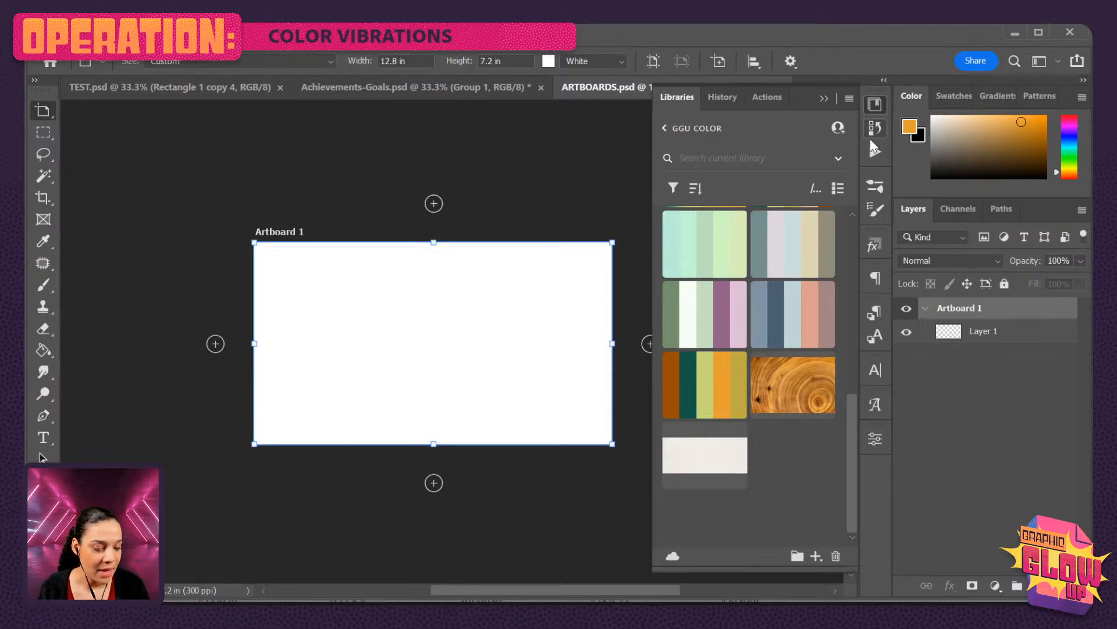
Place the recycled paper texture above Layer 1 and stretch it to fill Artboard 1 at 12.8 by 7.2 in.
click(1023, 338)
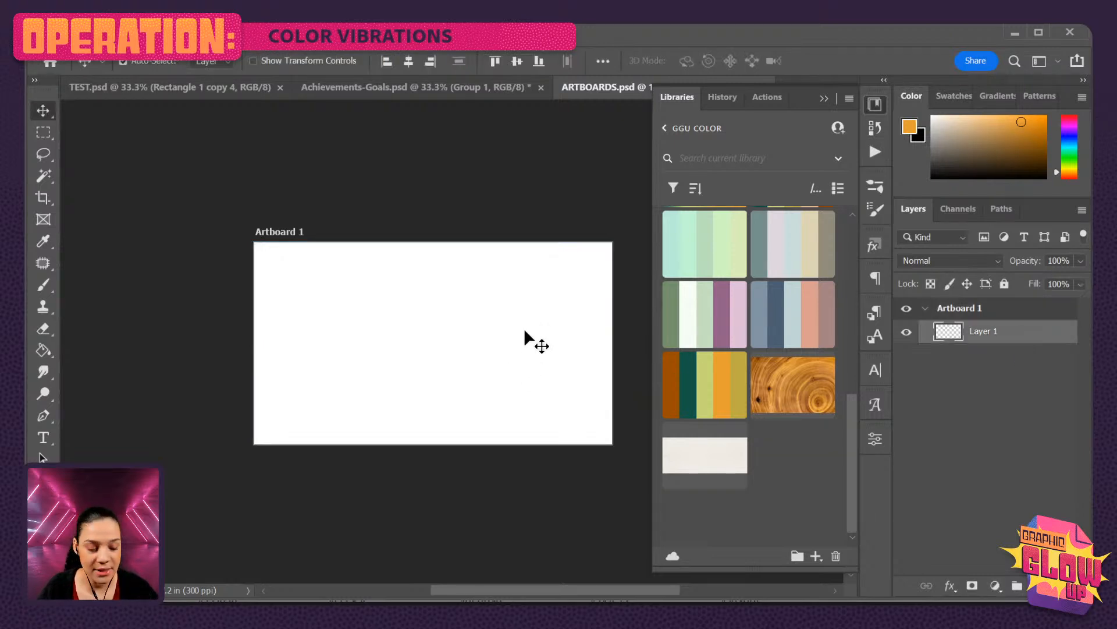
key(ctrl+plus)
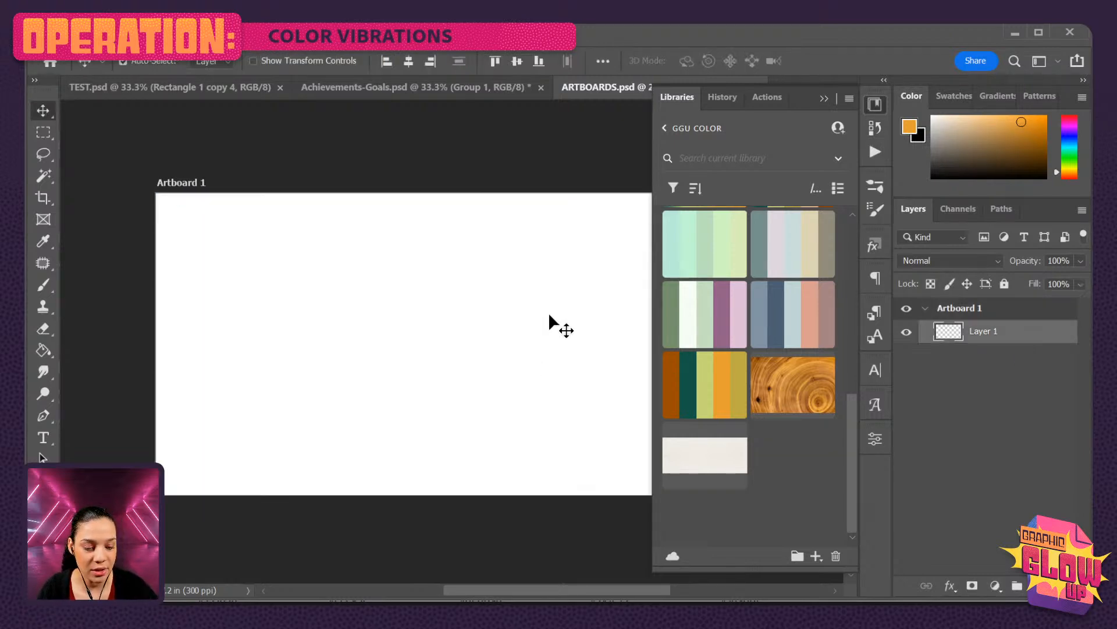
drag(573, 293, 503, 278)
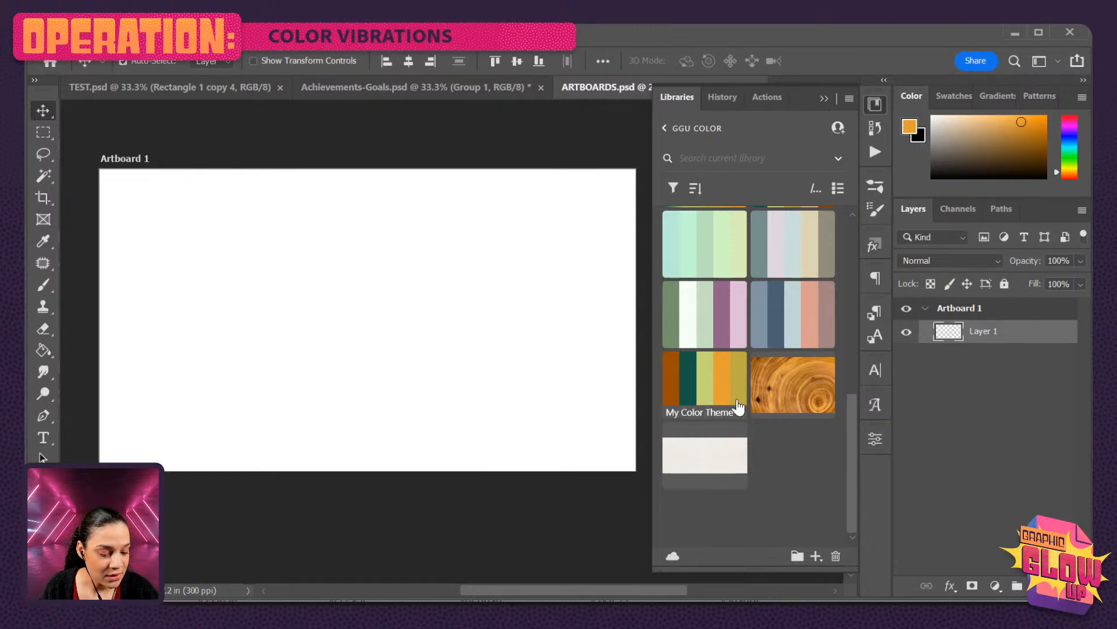
drag(720, 462, 387, 333)
drag(518, 327, 492, 281)
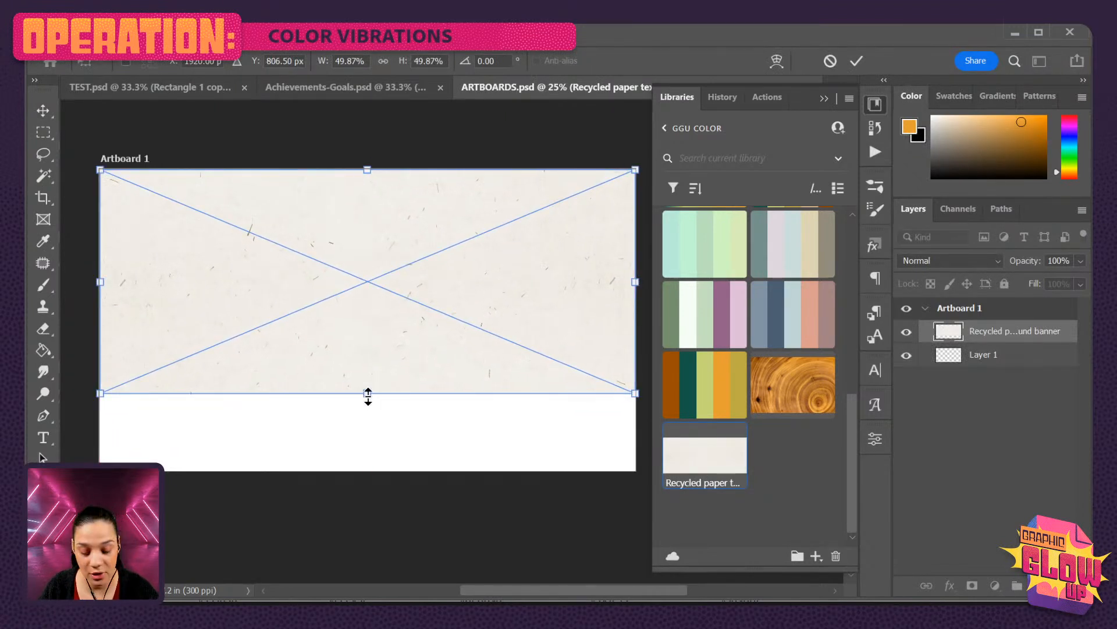
drag(368, 394, 380, 469)
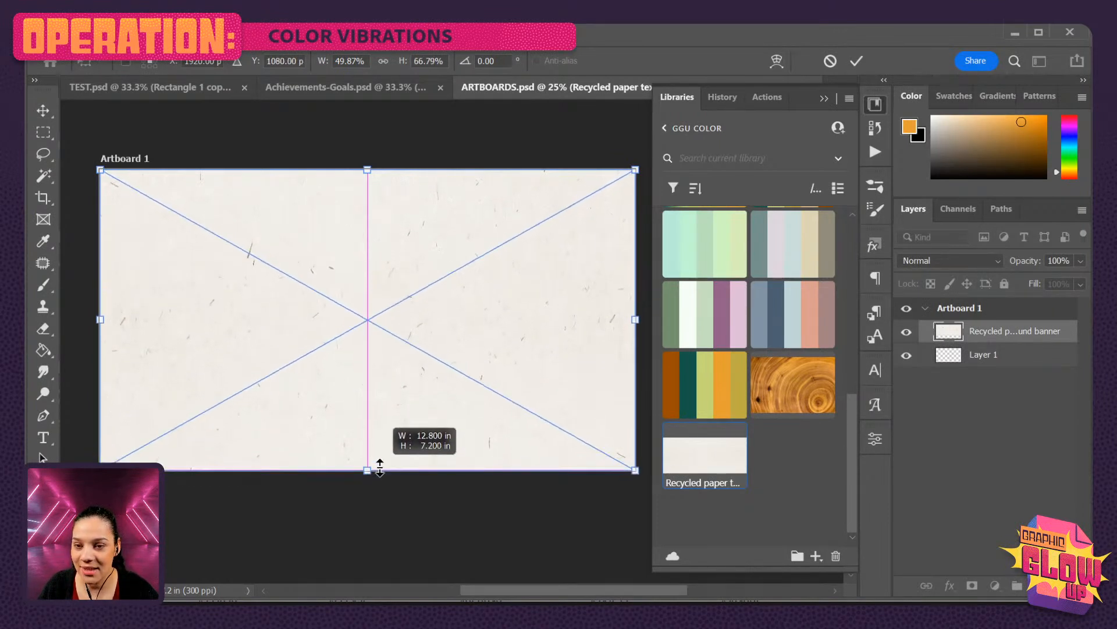
drag(380, 469, 380, 469)
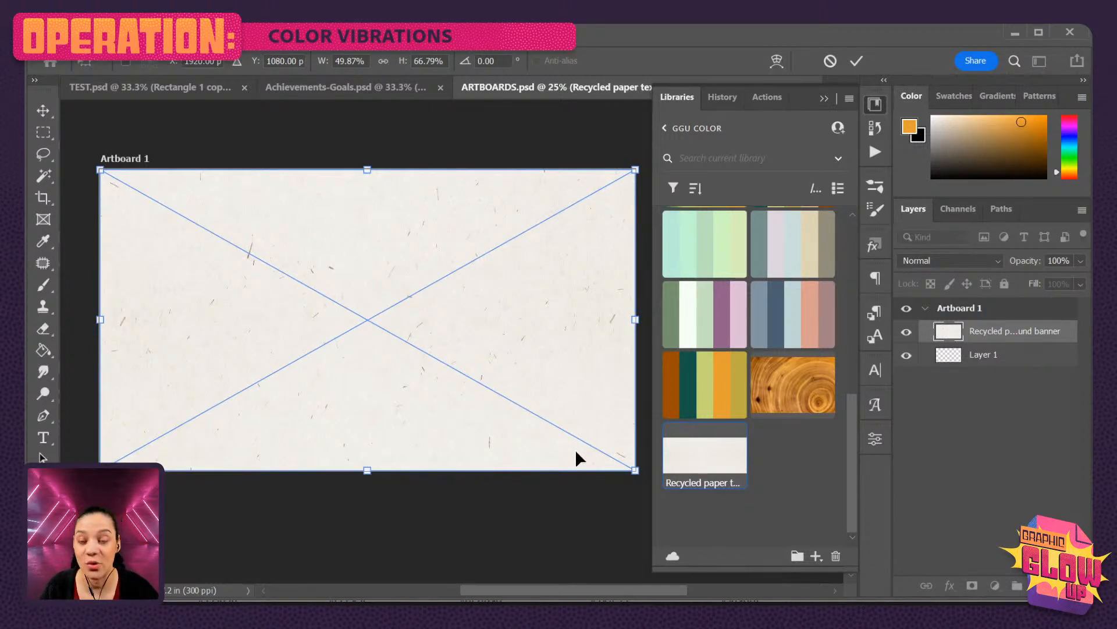
key(Return)
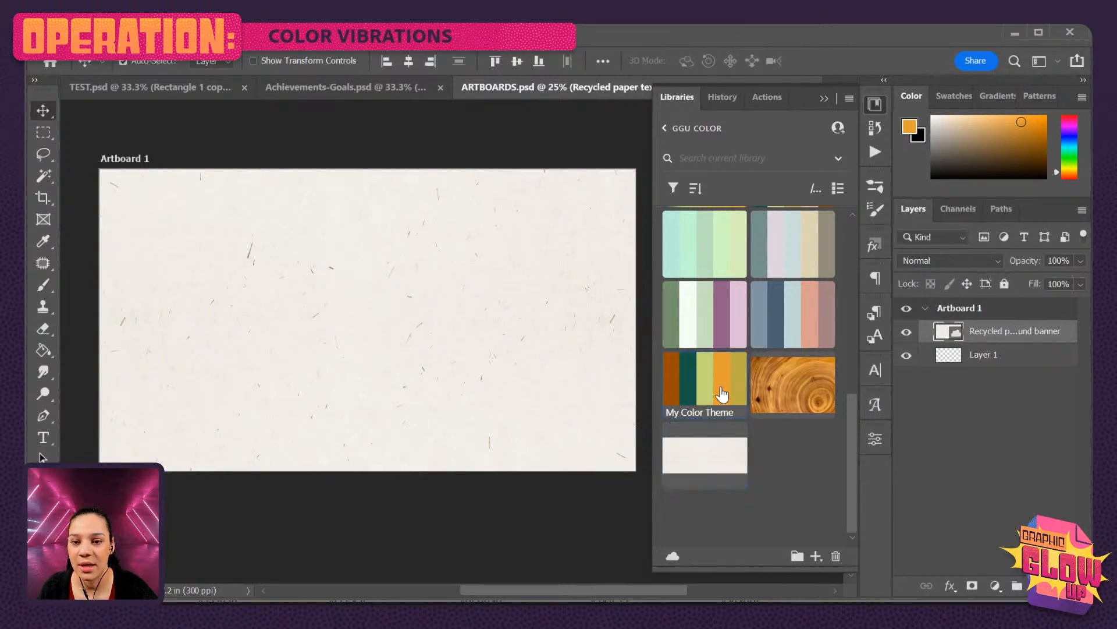
Fill Layer 1, beneath the paper texture, with the orange foreground color using the Paint Bucket.
click(1045, 357)
click(42, 350)
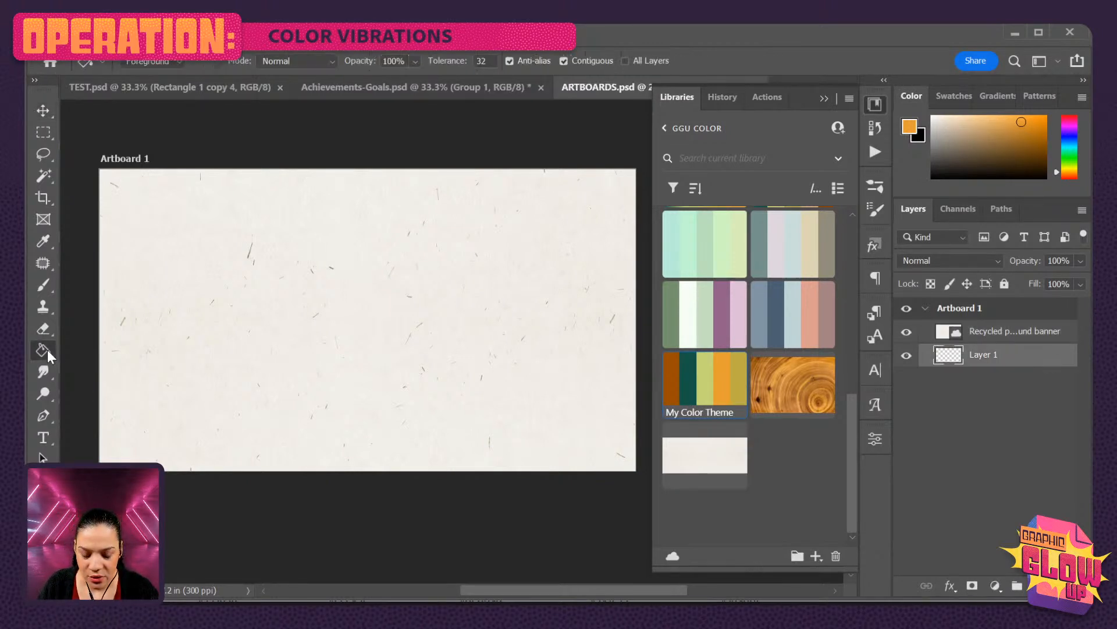
click(461, 358)
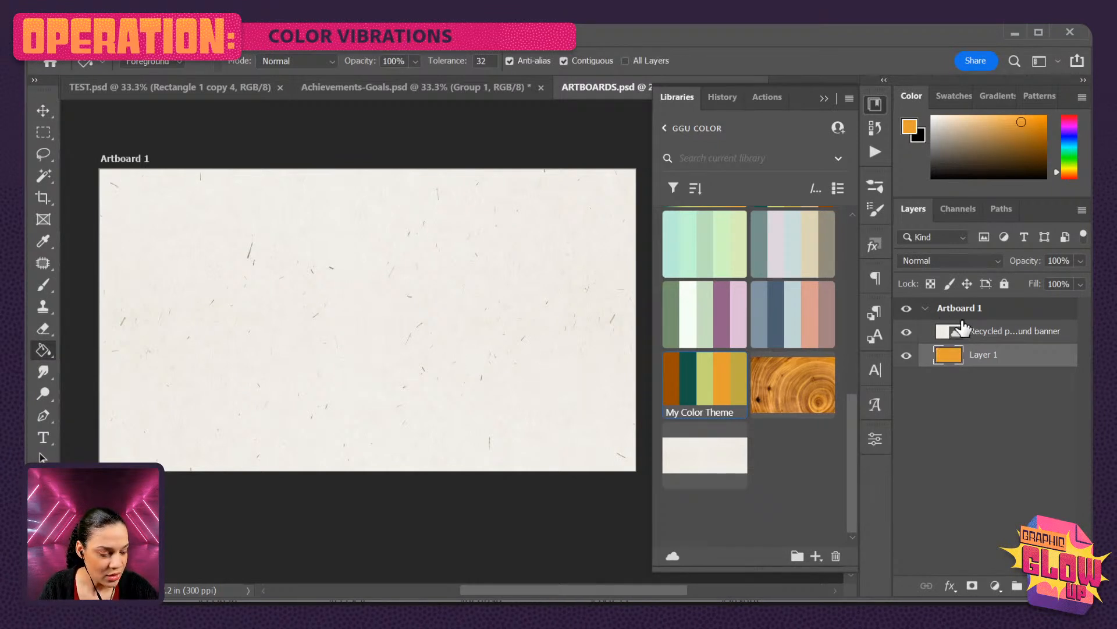
Cycle through the blend modes on the recycled paper texture layer and set it to Hard Light.
click(996, 337)
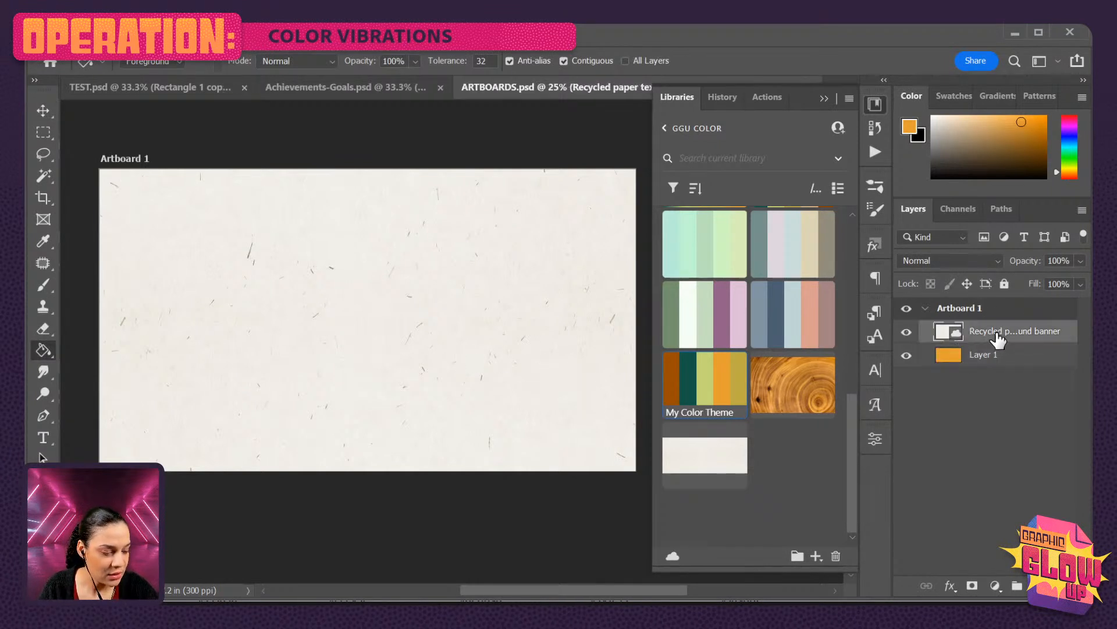
click(932, 259)
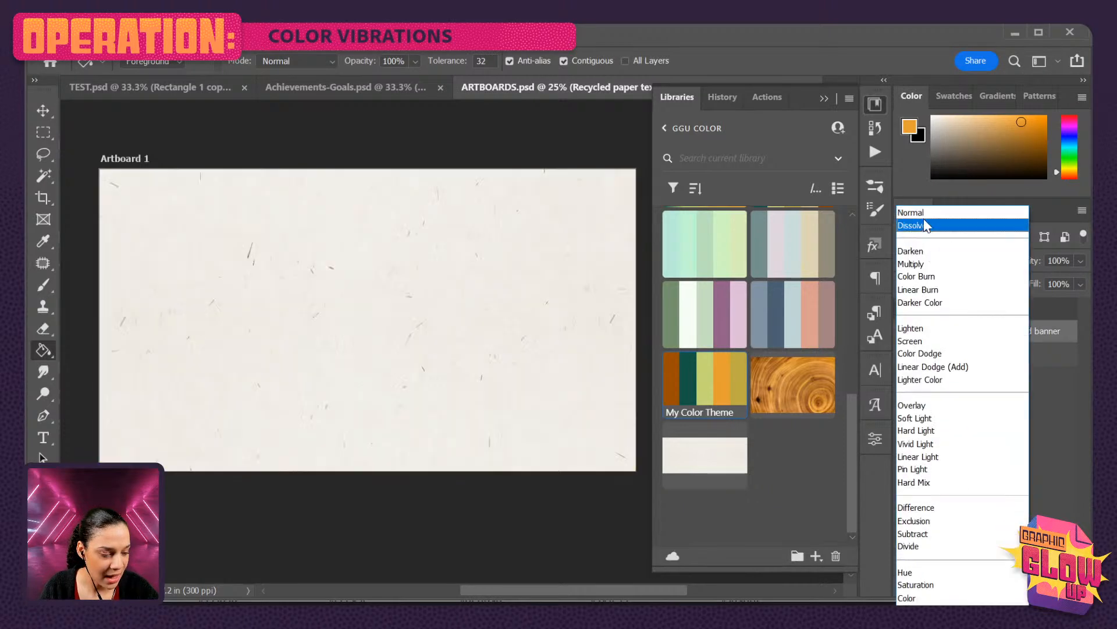
click(924, 222)
key(Down)
key(Down)
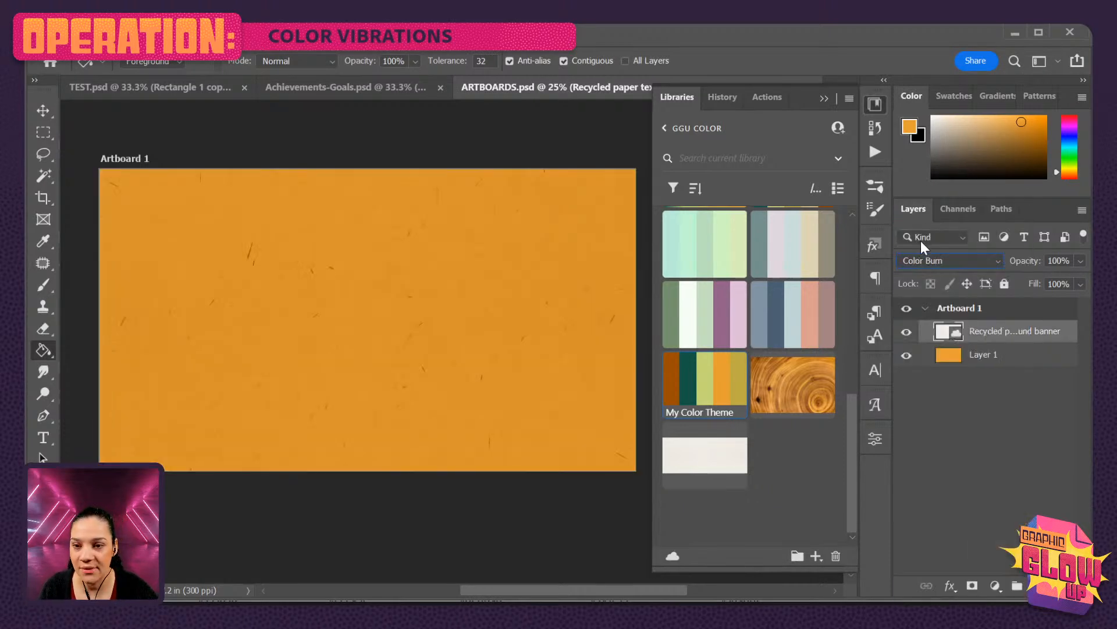
key(Down)
key(Down)
key(Down)
key(Down)
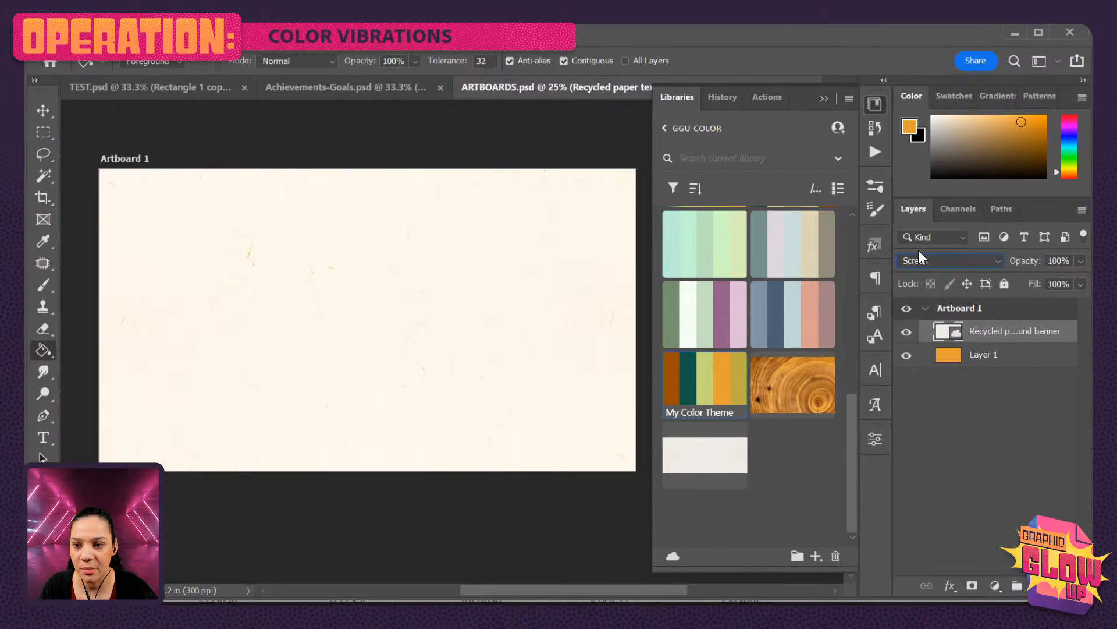
key(Down)
key(Down)
key(Down)
key(Down)
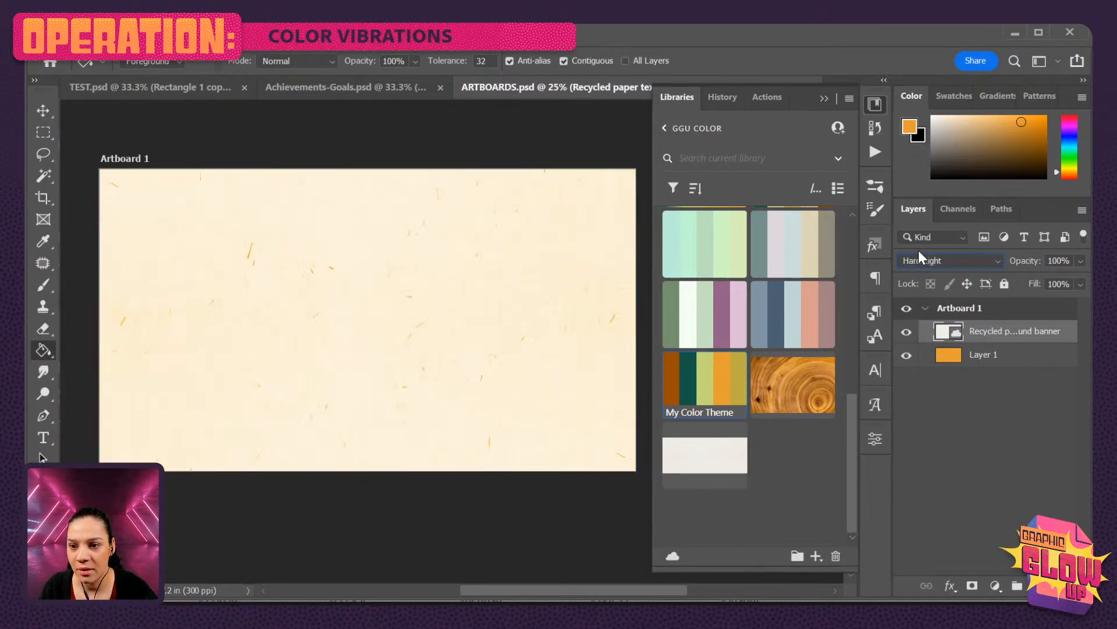
Examine the blended paper texture on Artboard 1 closely, checking how the flecks and grain look up to 200% magnification.
key(ctrl+plus)
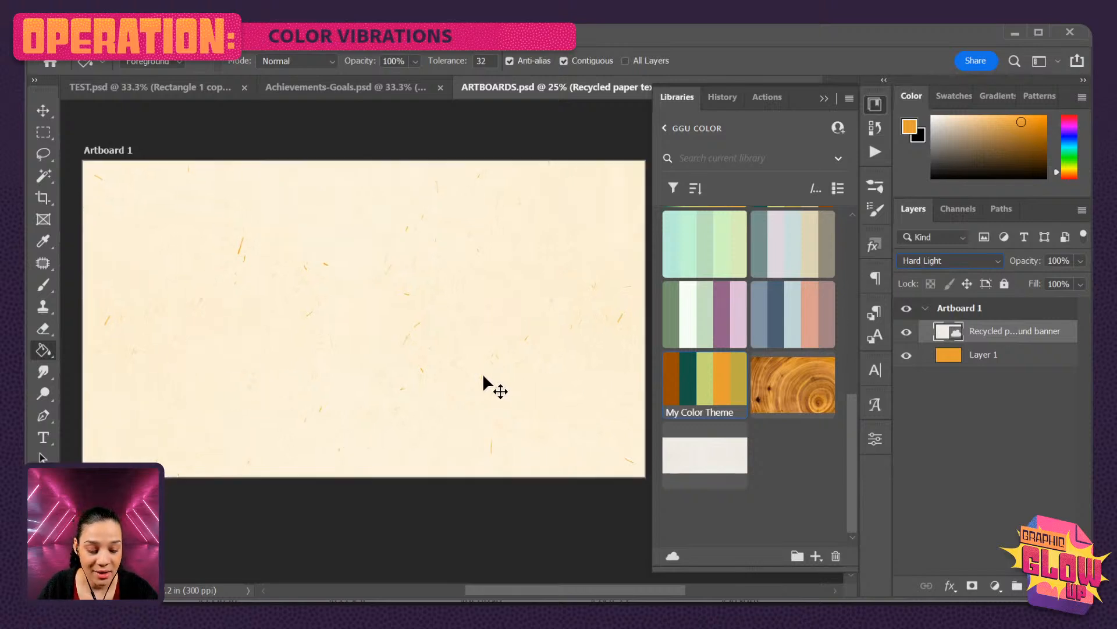
key(ctrl+plus)
key(ctrl+plus)
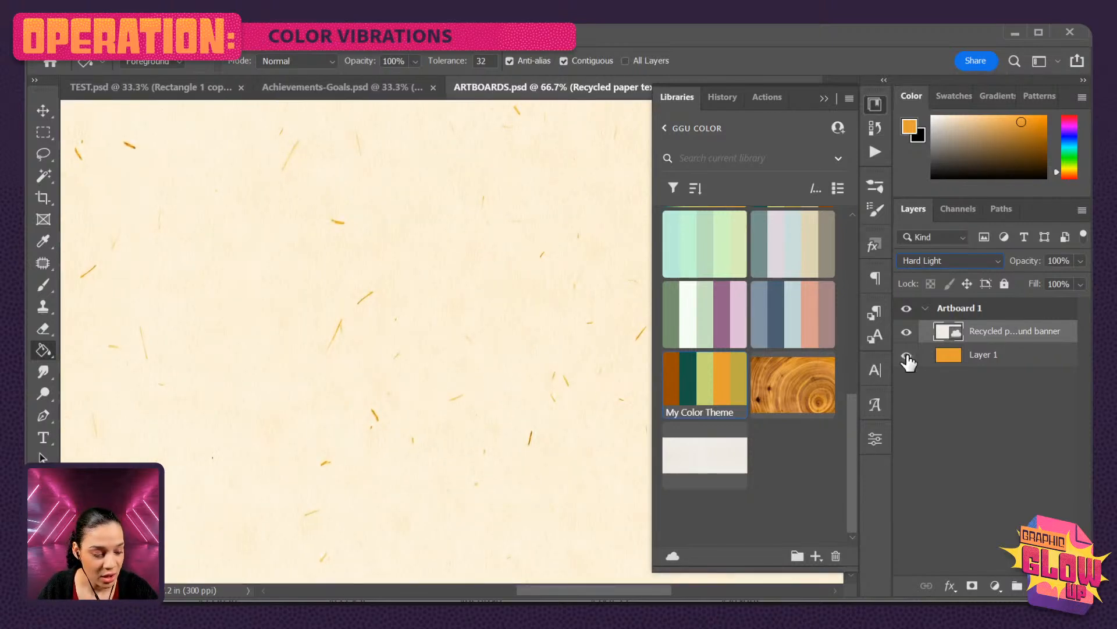
key(ctrl+minus)
key(ctrl+minus)
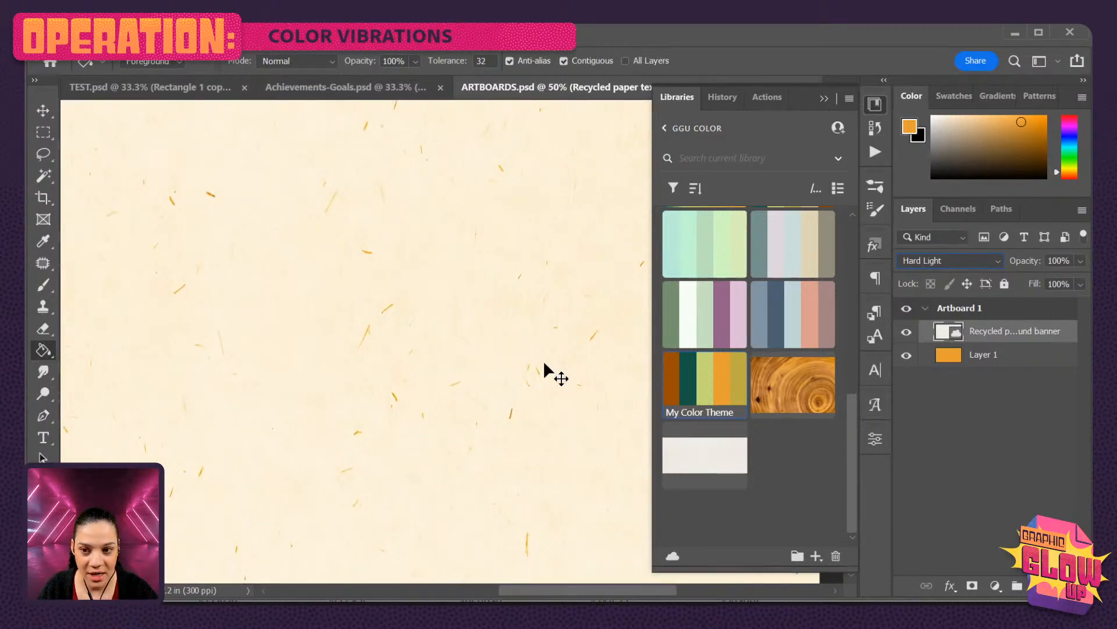
key(ctrl+minus)
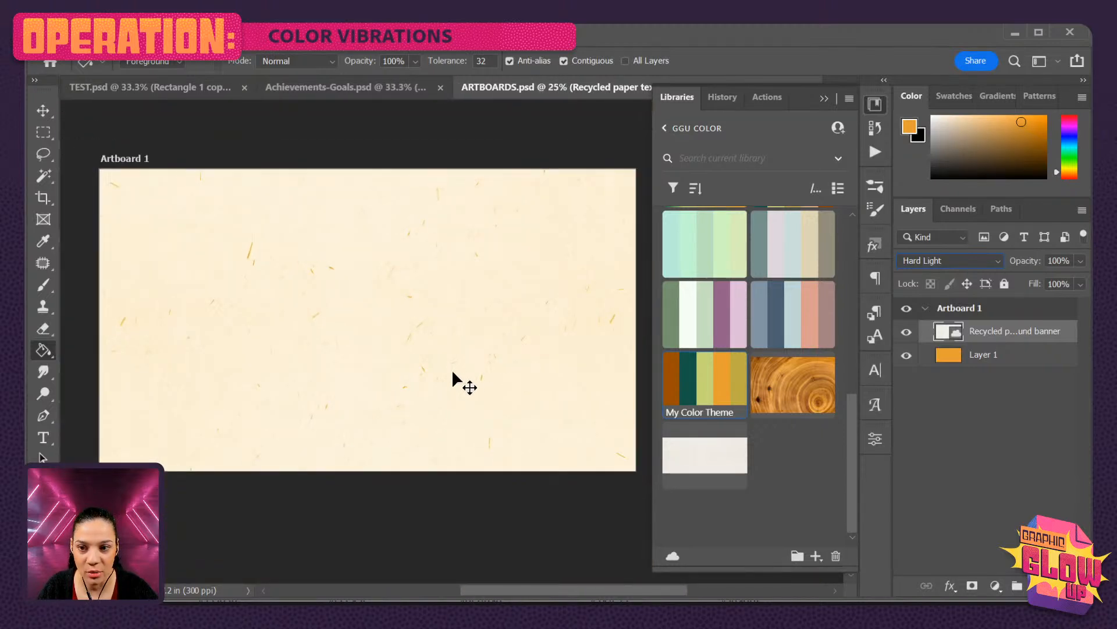
key(ctrl+plus)
key(ctrl+plus)
key(ctrl+plus)
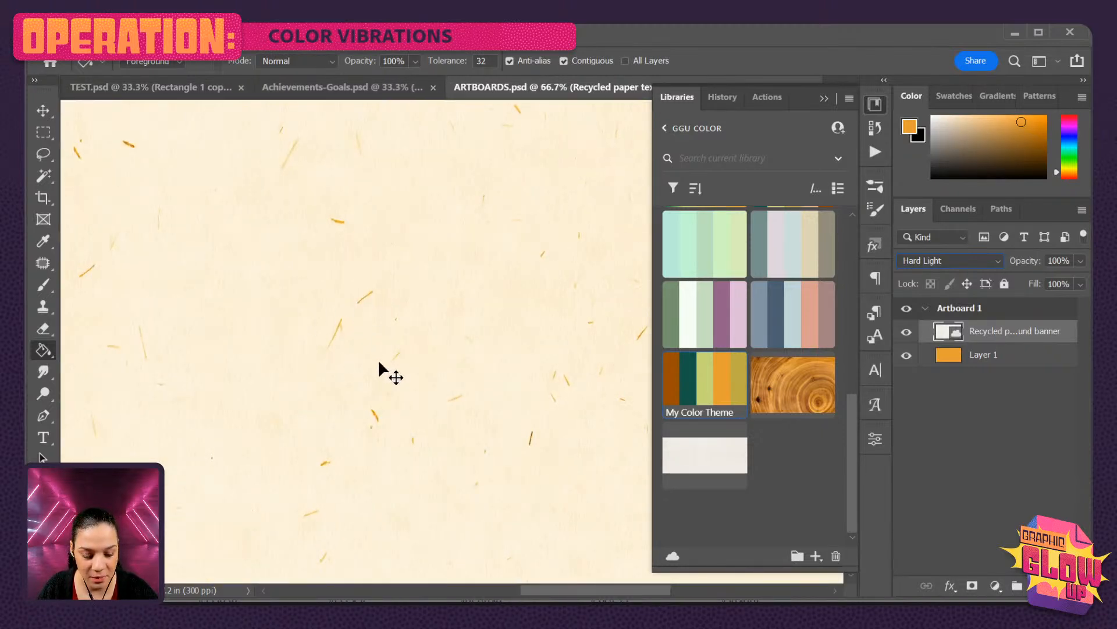
key(ctrl+plus)
key(ctrl+plus)
drag(373, 330, 616, 338)
drag(304, 344, 494, 454)
drag(285, 297, 410, 504)
mouse_move(444, 374)
mouse_down()
mouse_move(516, 479)
mouse_move(516, 411)
mouse_up()
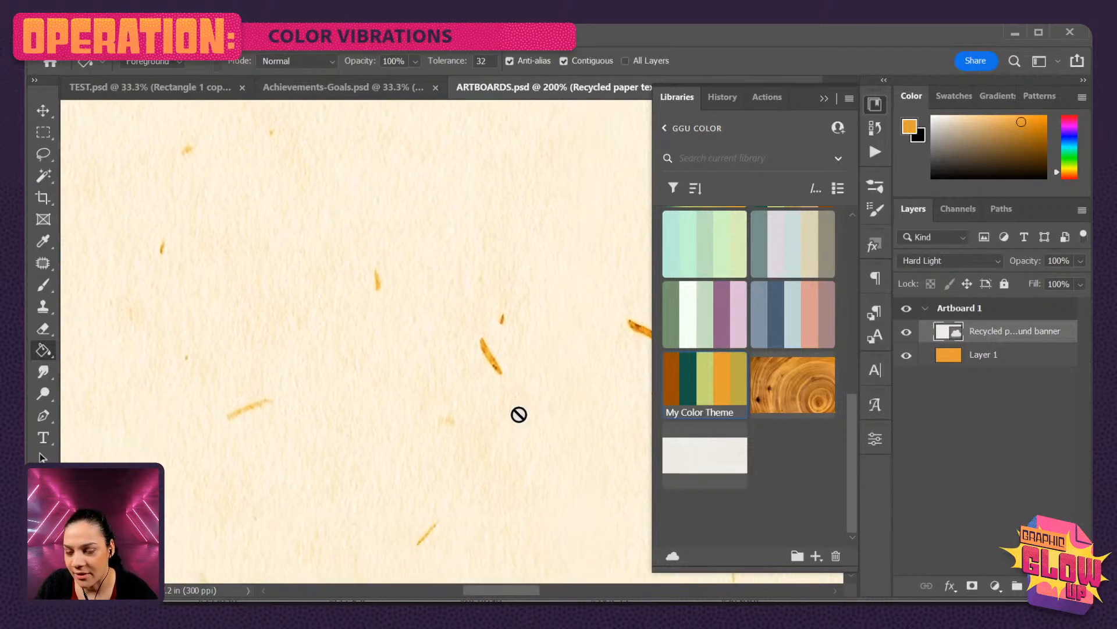
key(ctrl+minus)
key(ctrl+minus)
key(ctrl+minus)
key(ctrl+minus)
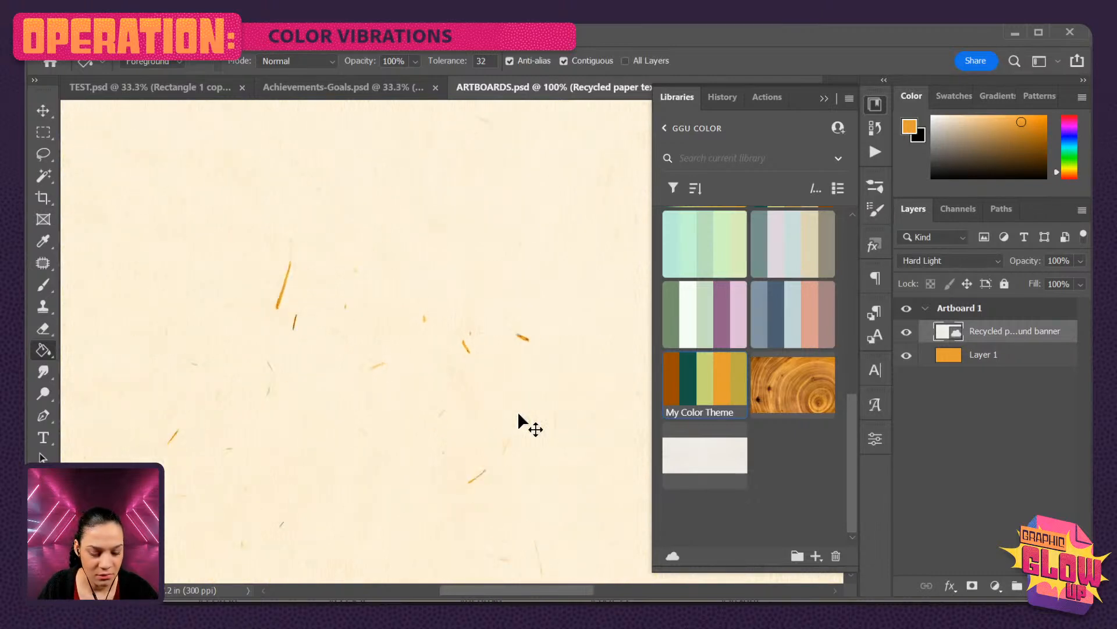
key(ctrl+minus)
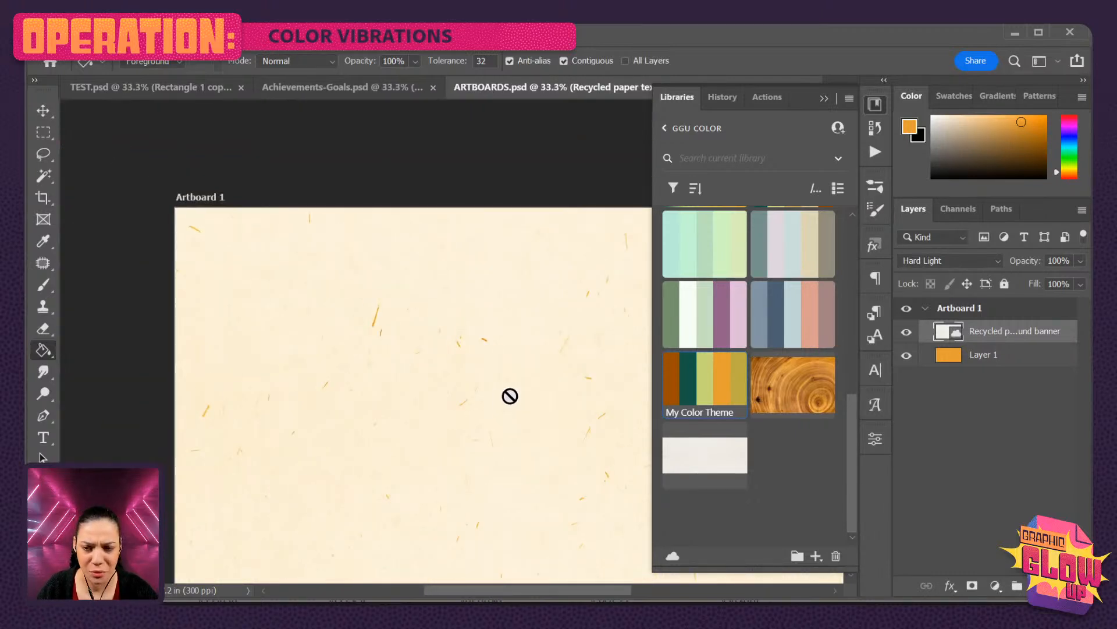
mouse_move(545, 412)
mouse_down()
mouse_move(427, 362)
mouse_move(404, 337)
mouse_move(426, 362)
mouse_up()
key(ctrl+minus)
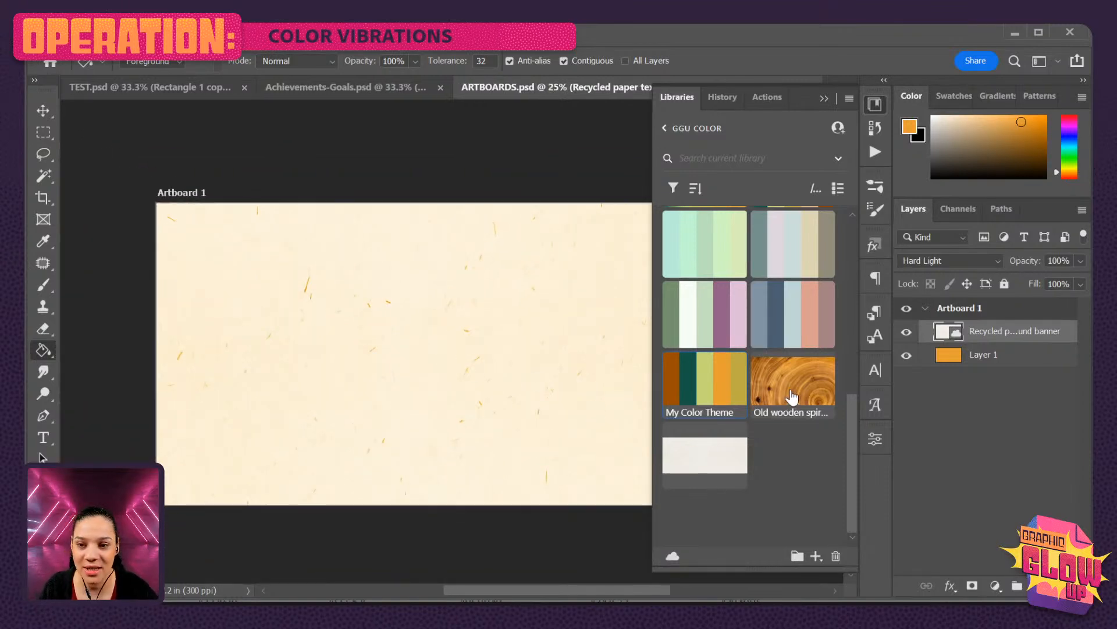
mouse_move(793, 398)
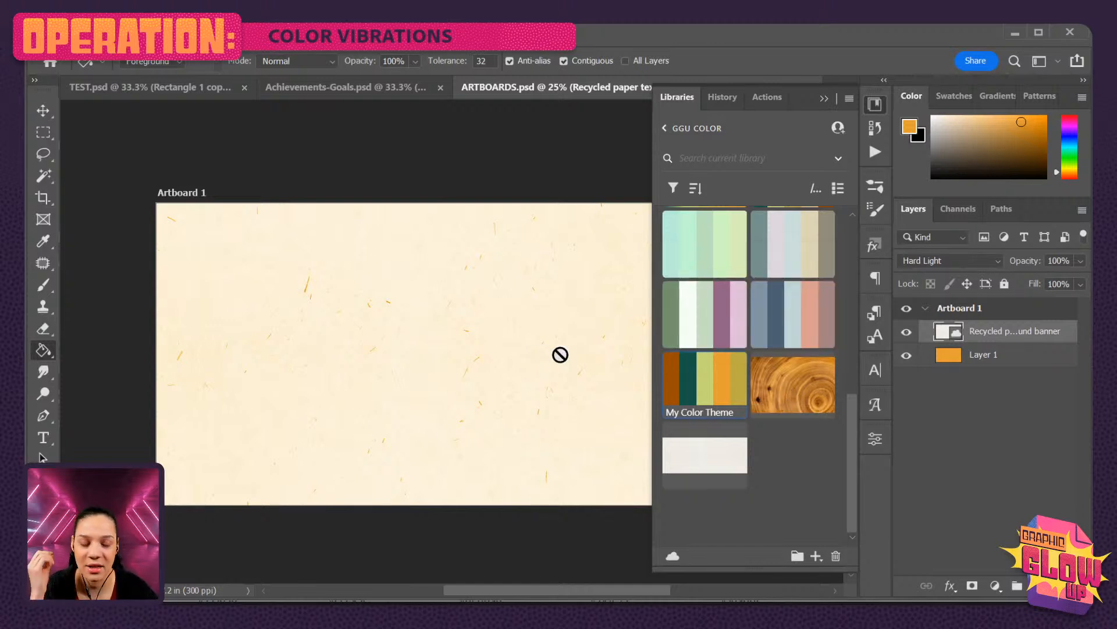
Group the recycled paper texture with Layer 1 and name the group BG.
shift+click(1013, 366)
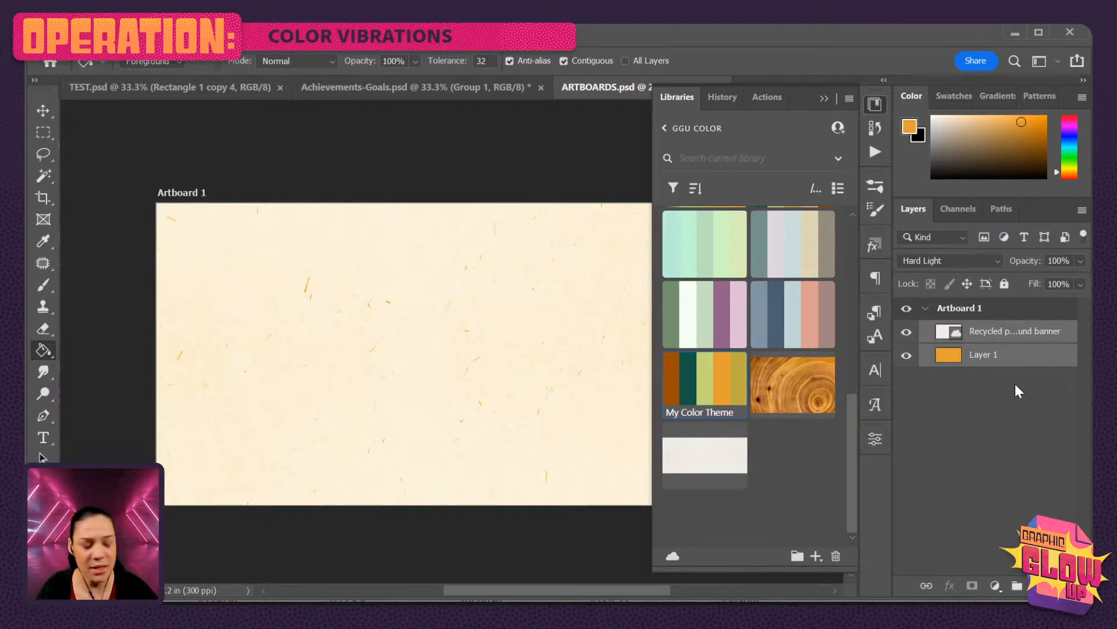
key(ctrl+g)
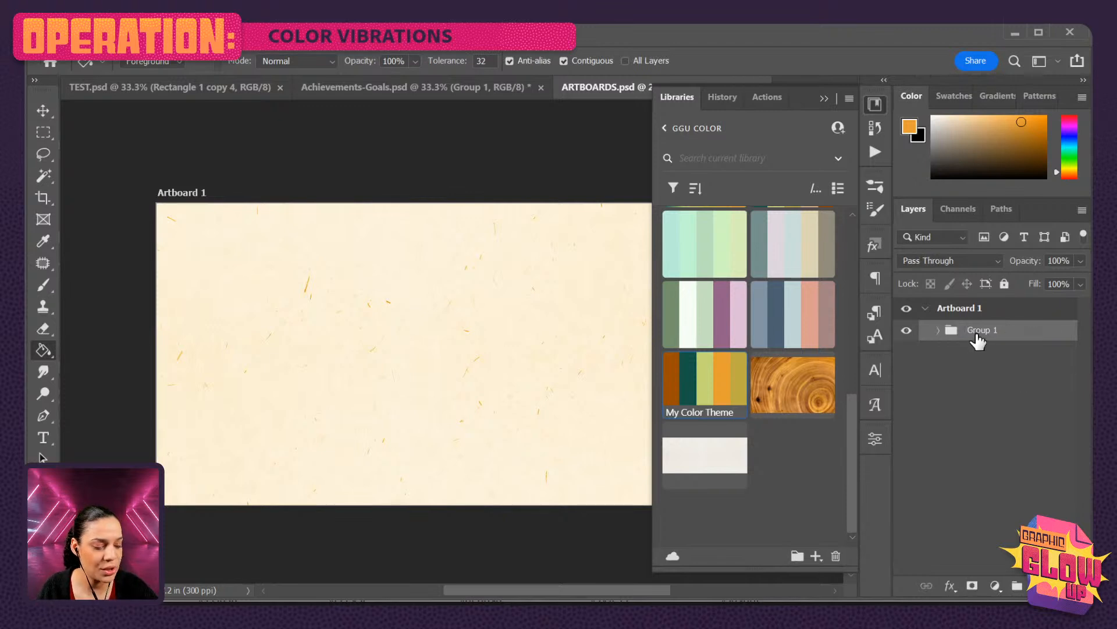
double_click(980, 331)
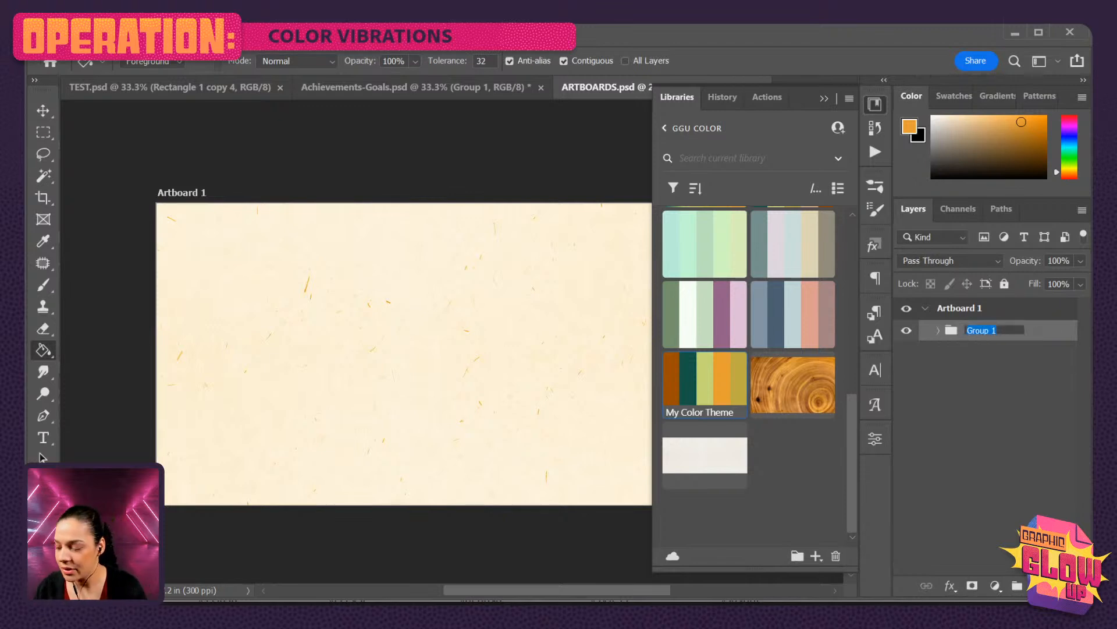
text(BG)
key(Return)
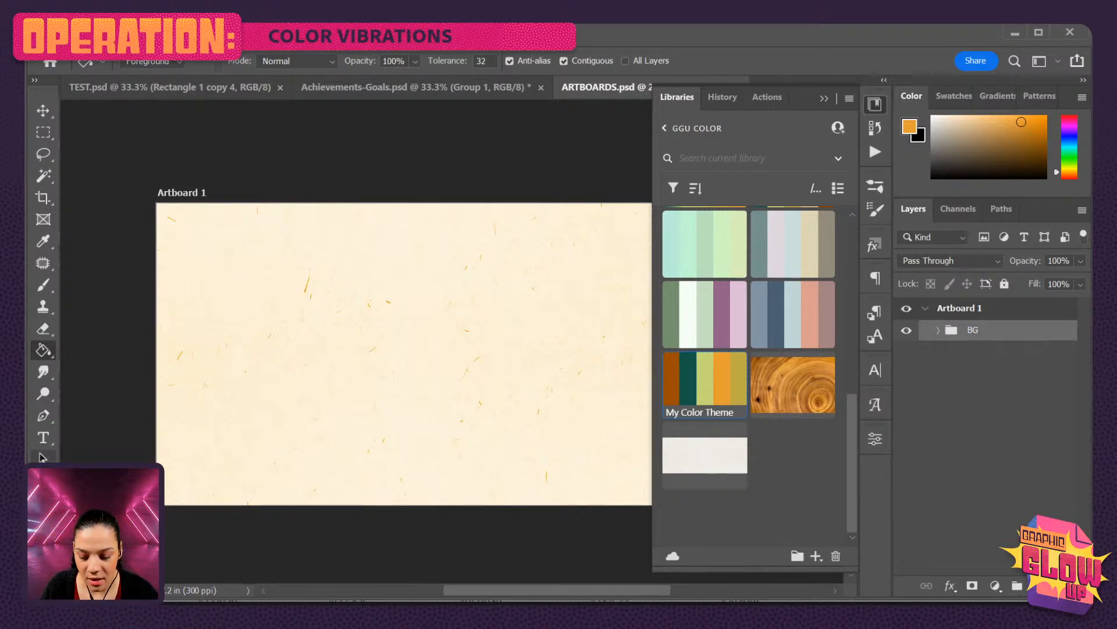
Draw a rectangle about 1464 by 2477 px over the left third of Artboard 1, overlapping the artboard's edges.
right_click(43, 480)
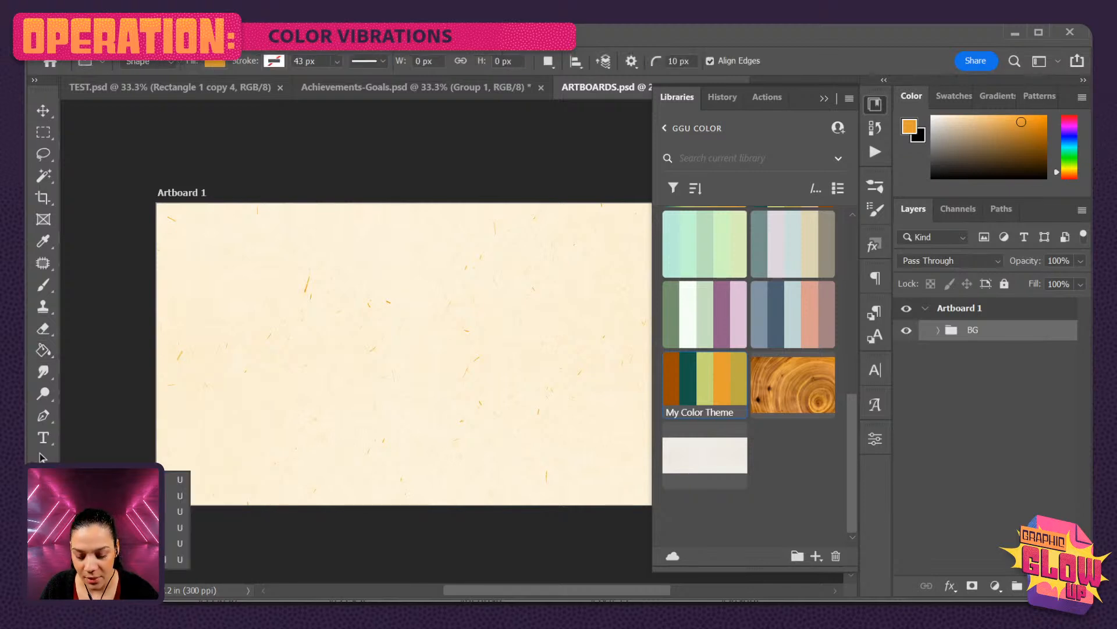
click(104, 443)
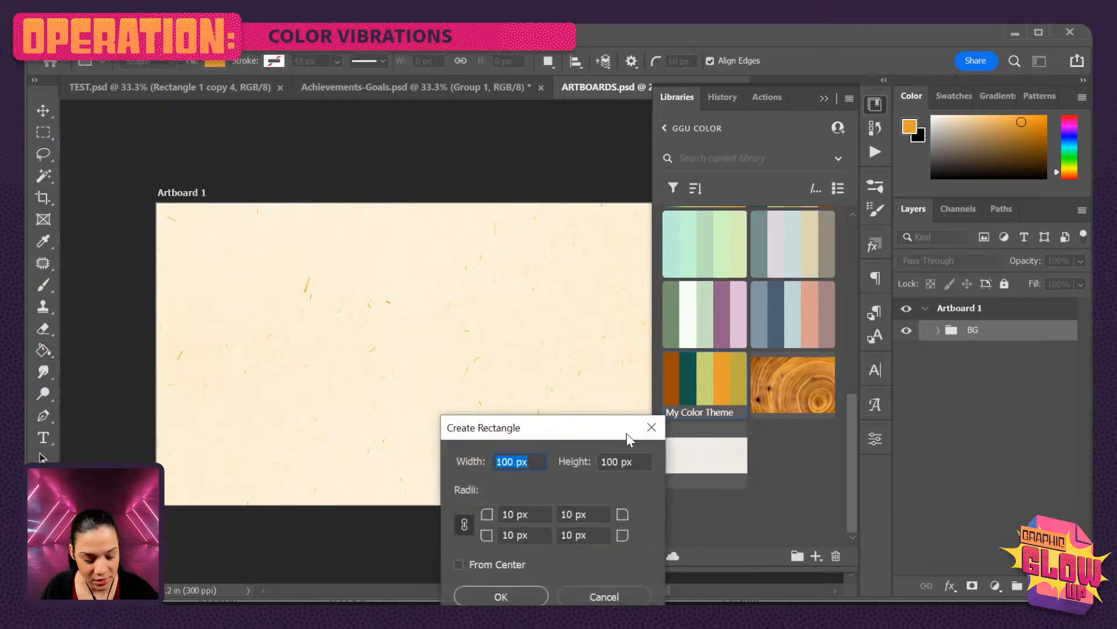
click(652, 429)
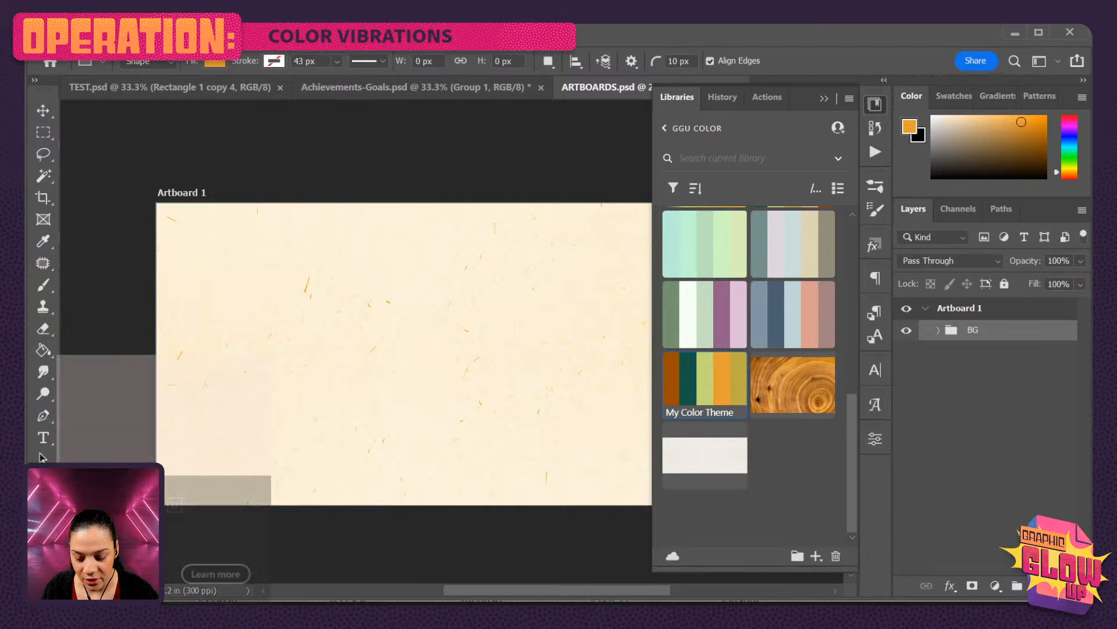
drag(112, 382, 211, 448)
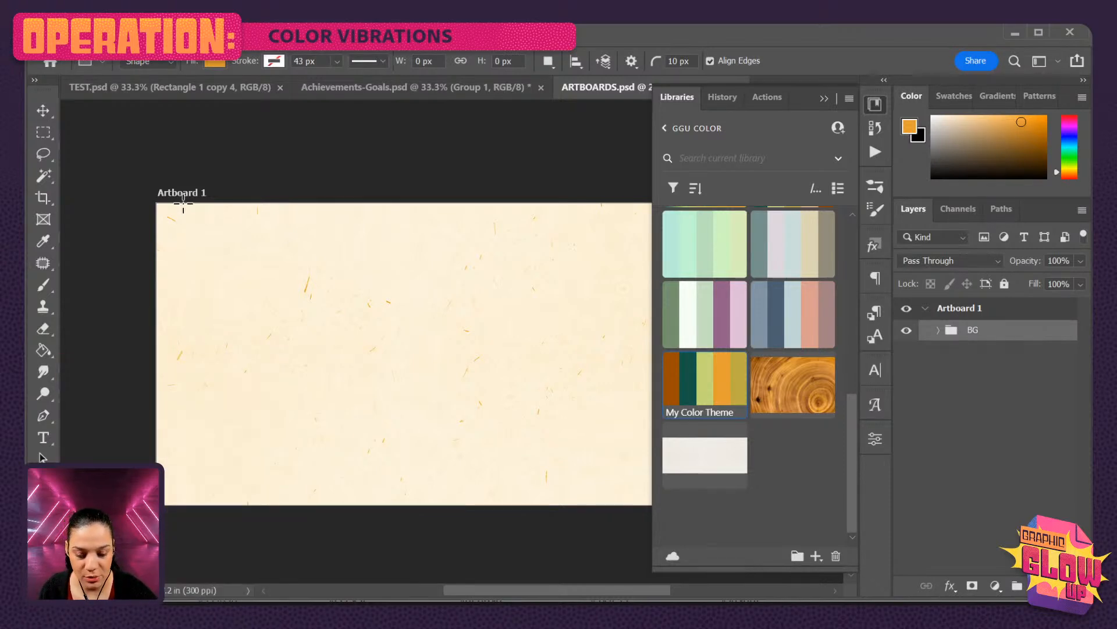
drag(133, 178, 337, 524)
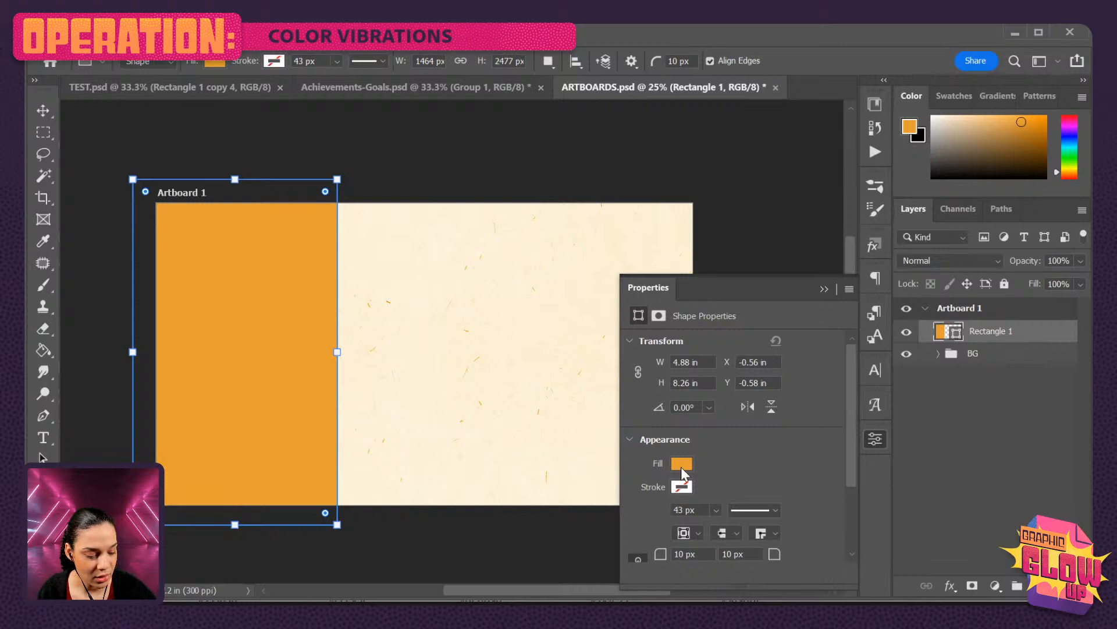
Fill the rectangle with dark green from the library's My Color Theme and fit it to the artboard's edges at 1296 by 2160 px.
click(876, 106)
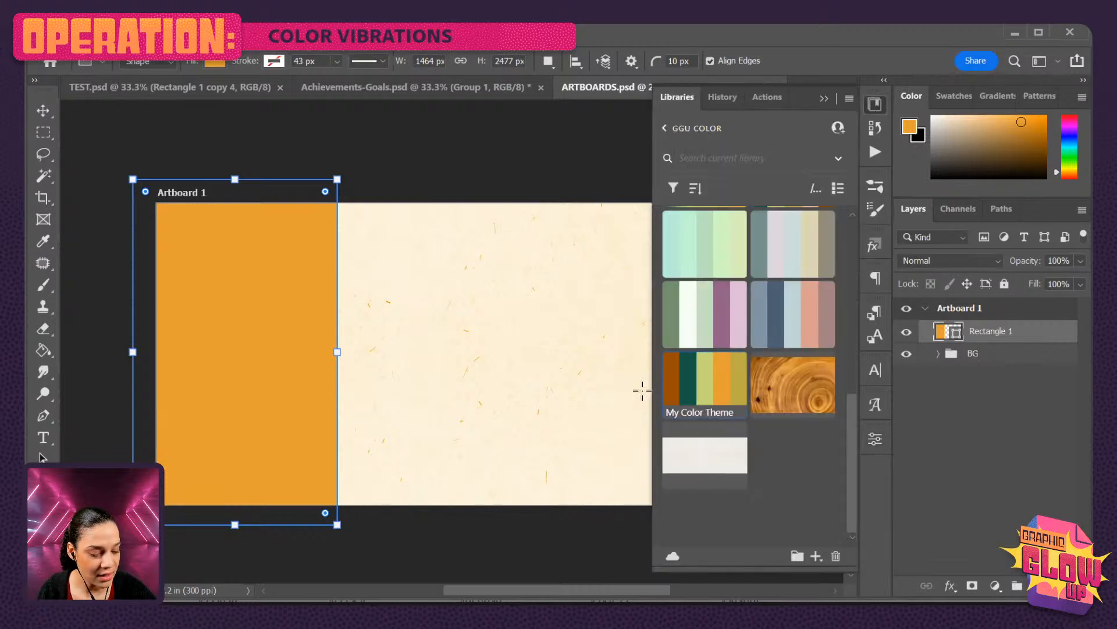
click(687, 384)
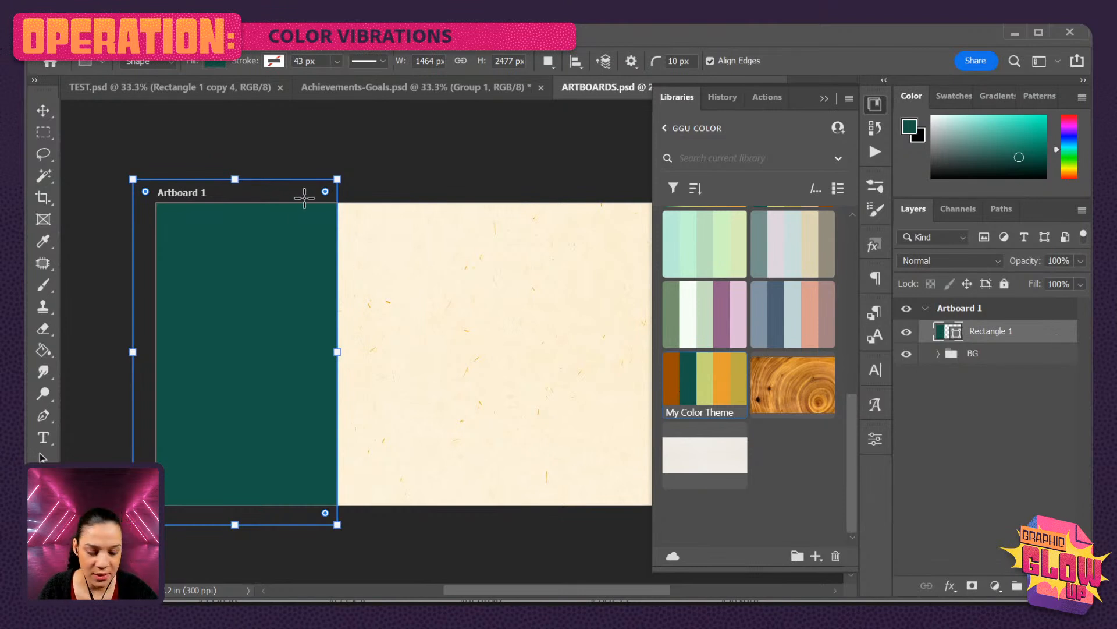
drag(235, 180, 234, 204)
drag(233, 521, 233, 504)
drag(133, 355, 157, 354)
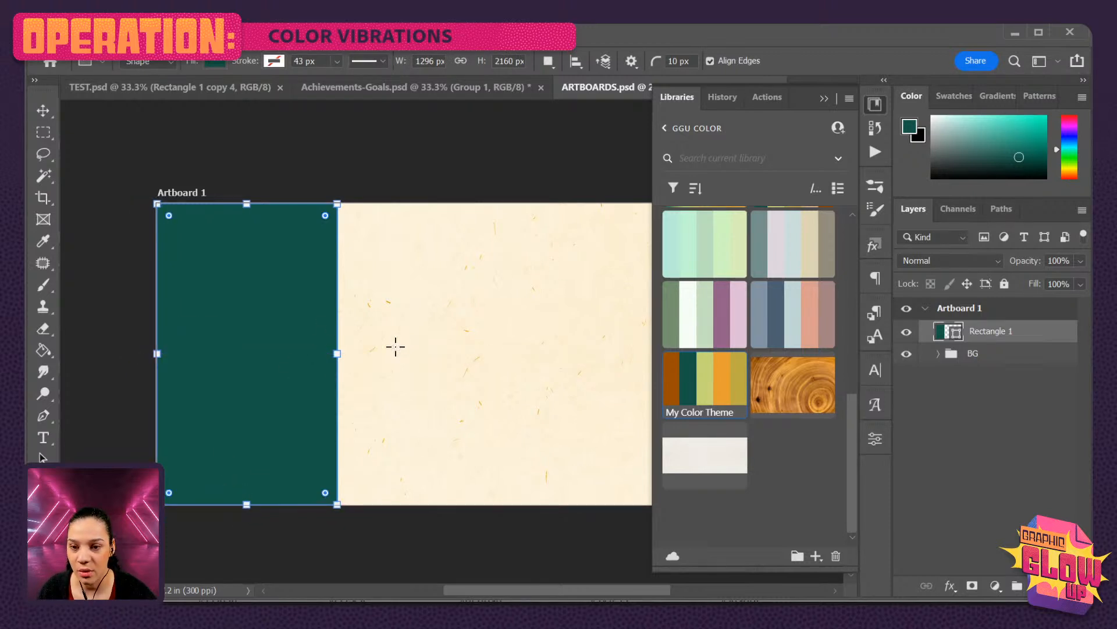
drag(325, 215, 374, 182)
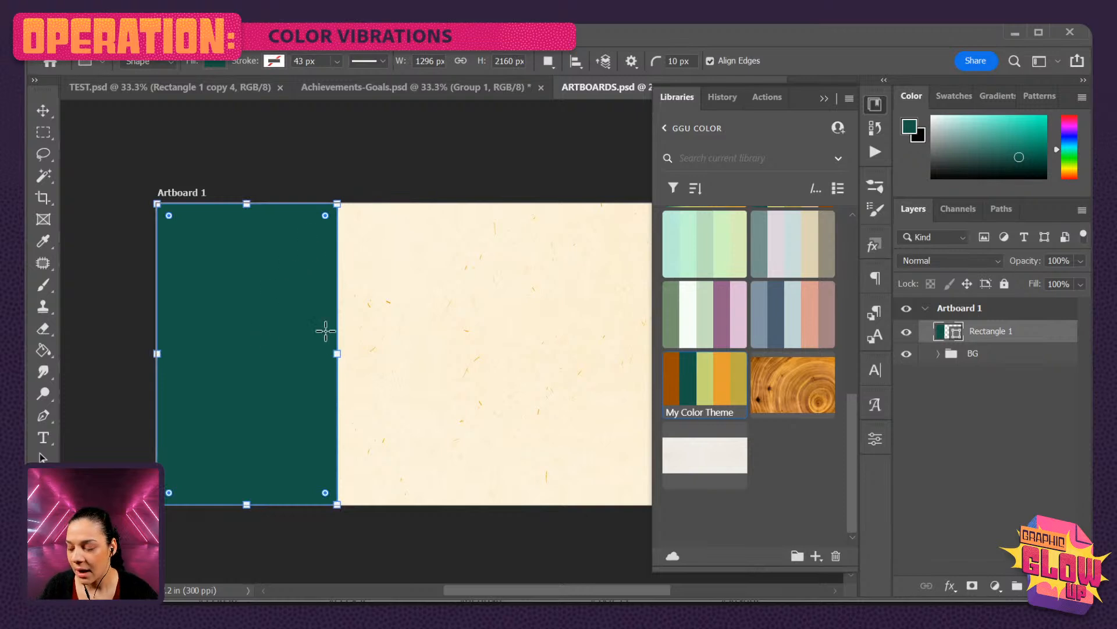
Select the BG group and set the foreground color to the burnt orange swatch of My Color Theme.
click(874, 103)
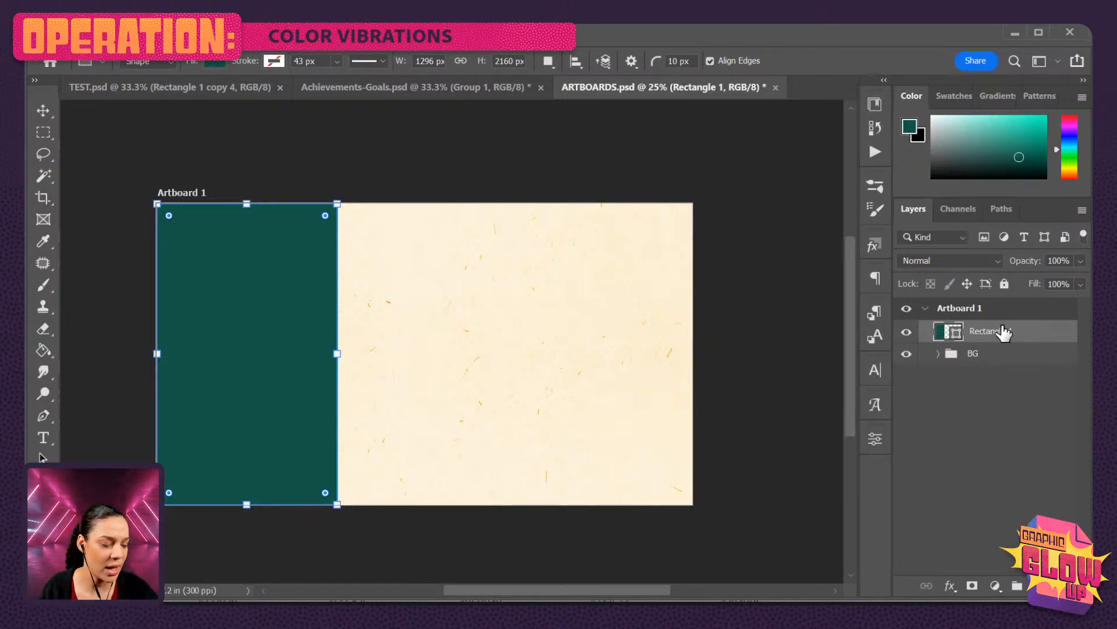
key(ctrl+minus)
key(ctrl+plus)
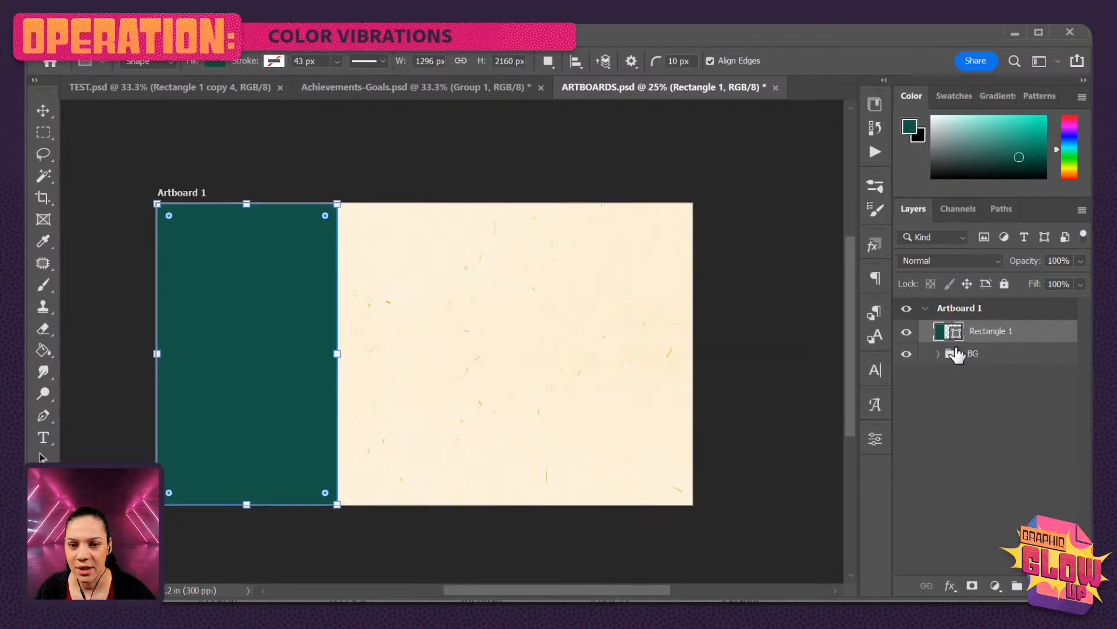
click(997, 353)
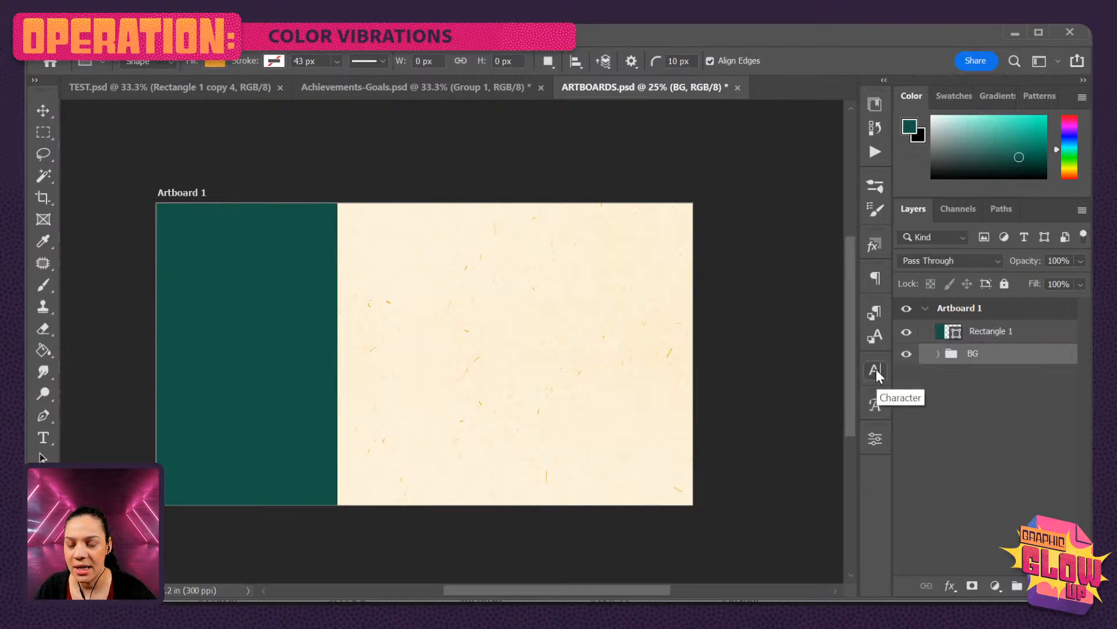
key(ctrl+plus)
drag(523, 349, 549, 326)
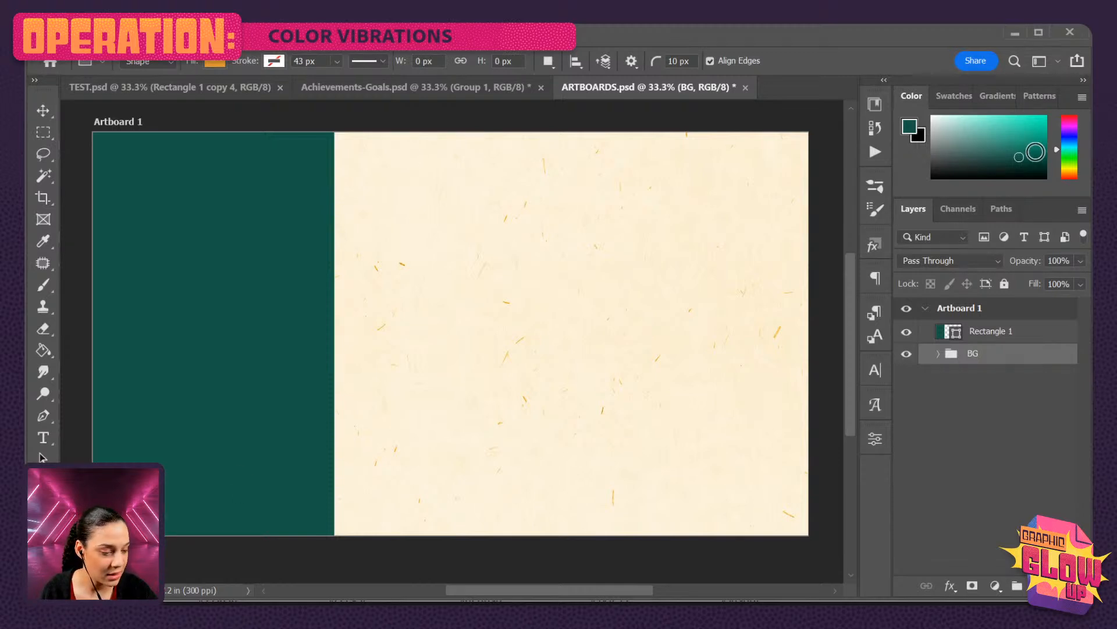
click(876, 104)
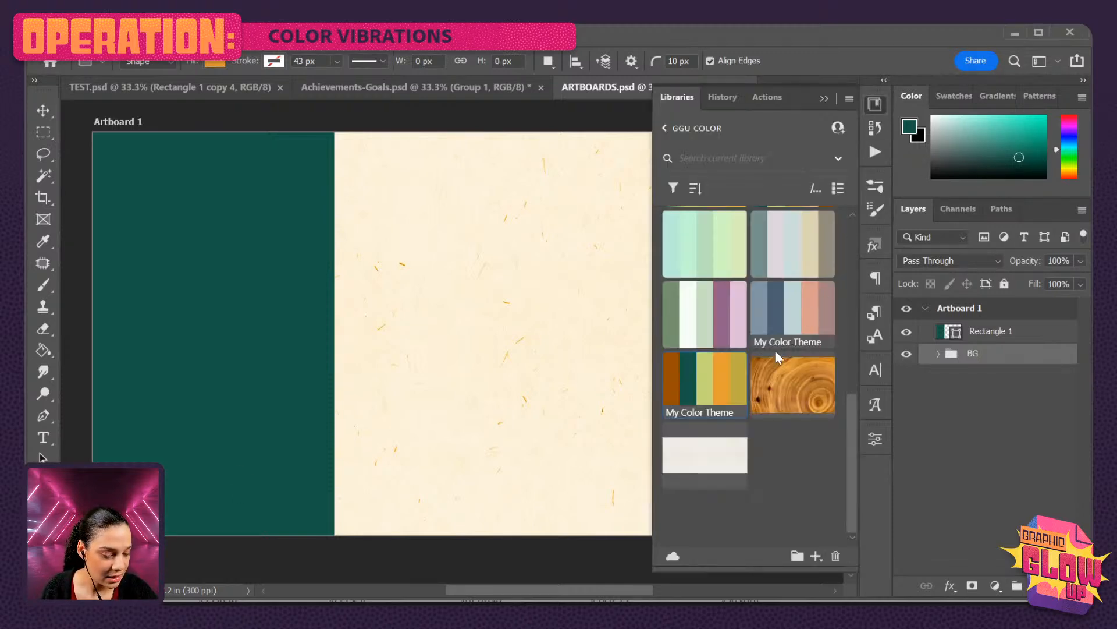
click(670, 378)
click(939, 353)
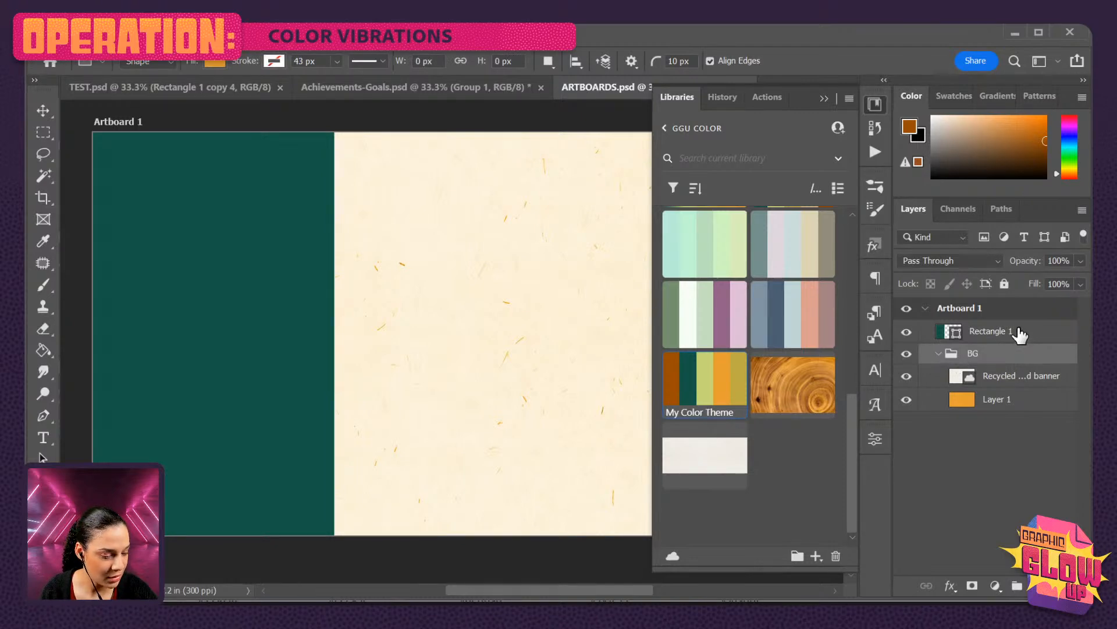
click(939, 354)
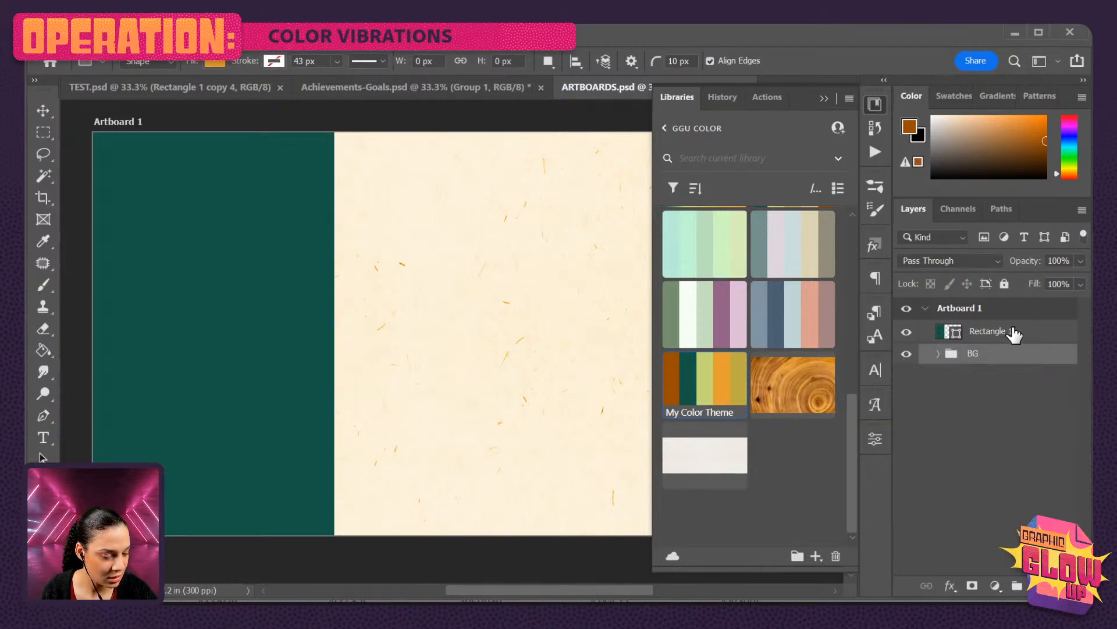
Draw a rectangle about 611 by 822 px near Artboard 1's upper-right corner and round its corners to about 126 px.
click(1015, 333)
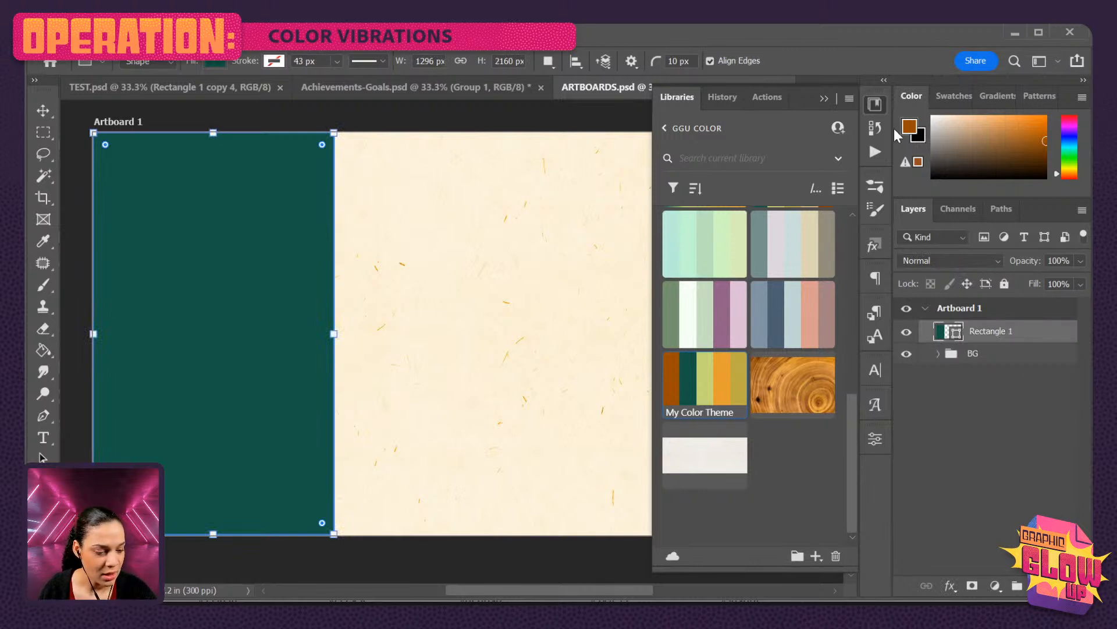
click(874, 106)
drag(662, 168, 775, 322)
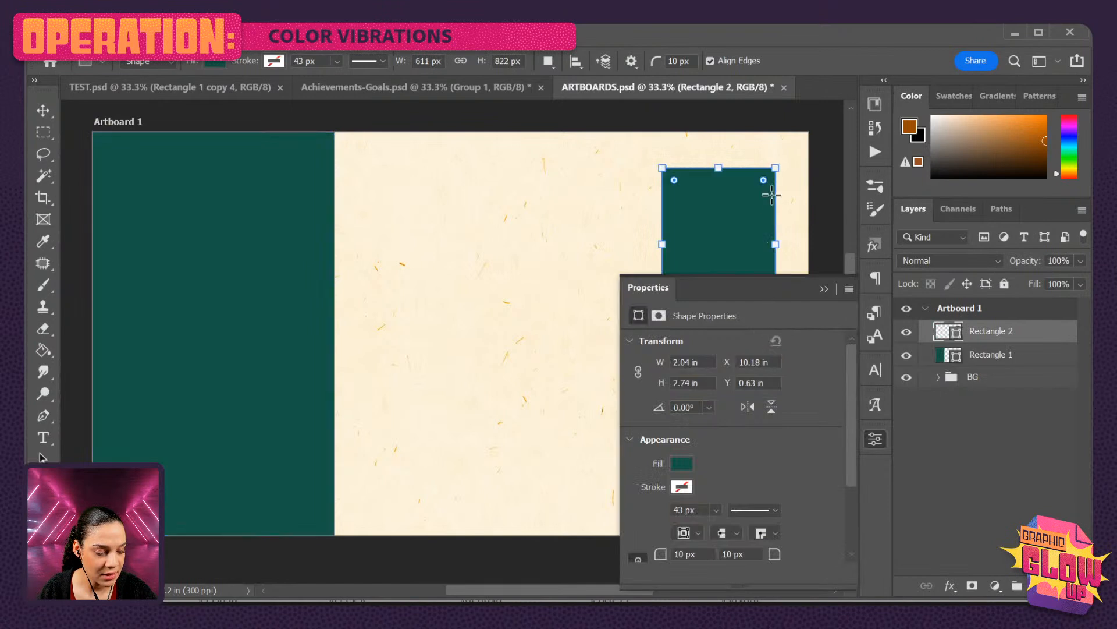
drag(765, 181, 753, 191)
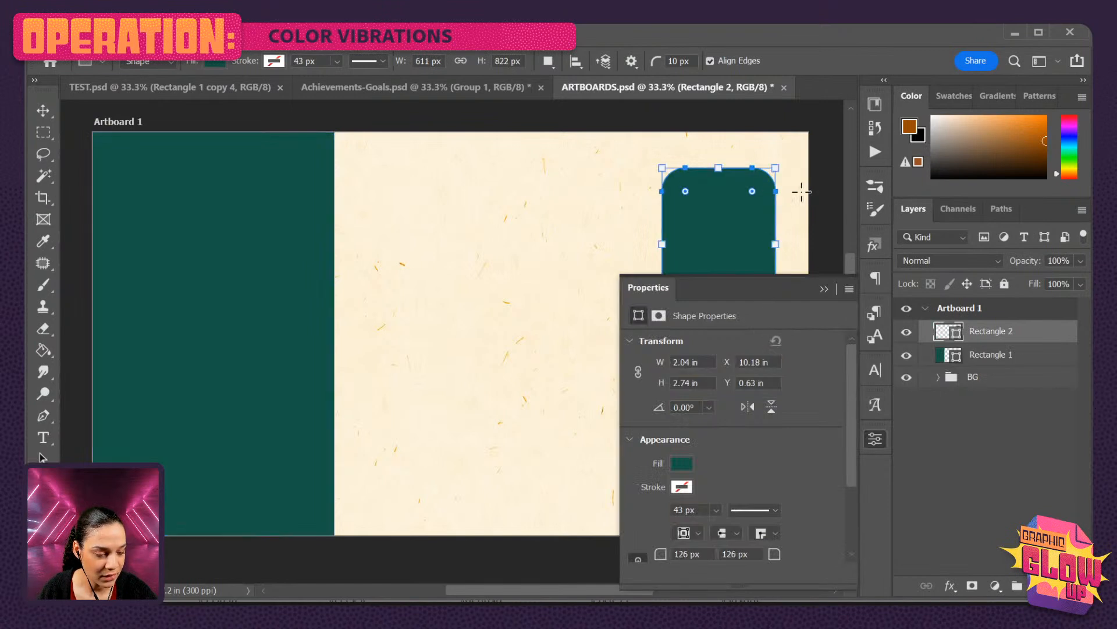
Fill the new rounded rectangle with the burnt orange of the library's My Color Theme.
click(876, 104)
click(677, 387)
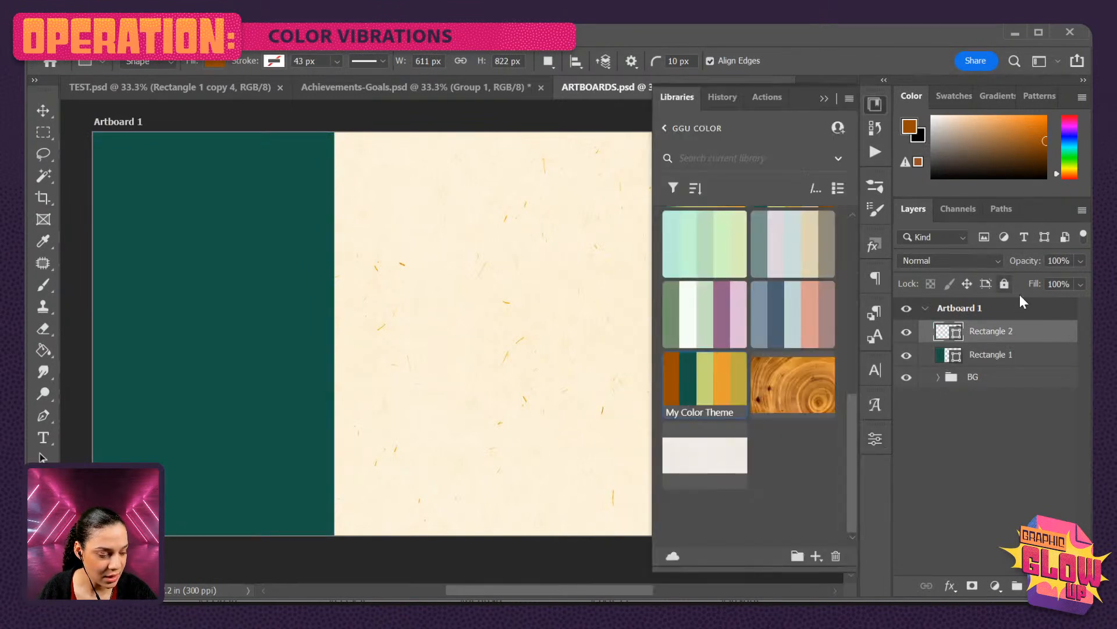
click(875, 104)
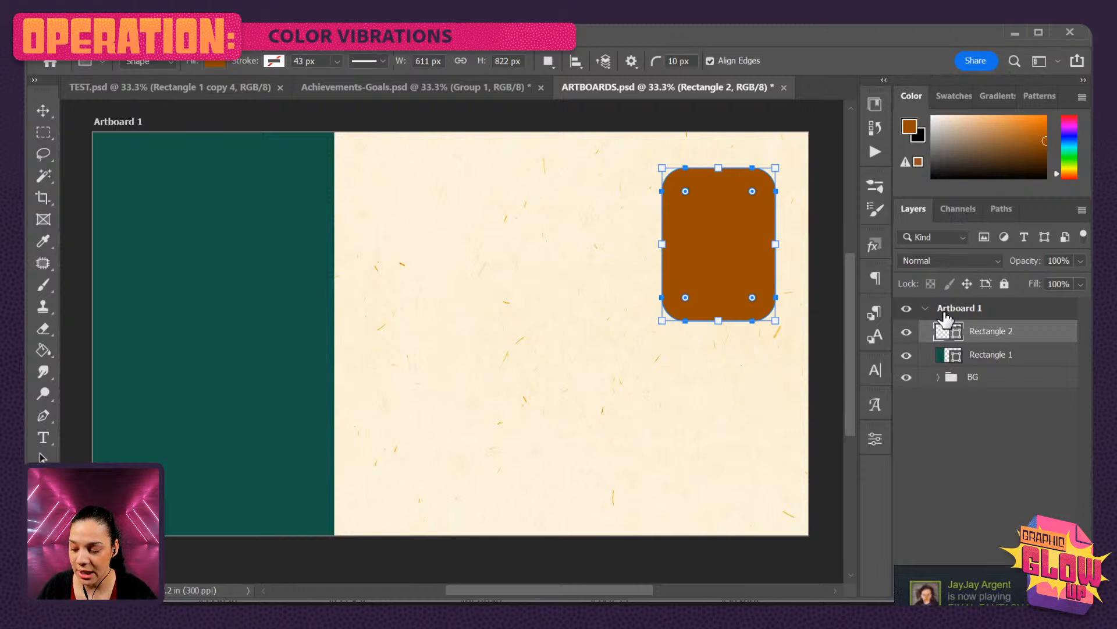
Duplicate the orange rounded rectangle, enlarge the copy to about 864 by 1187 px and overlap it with the original's lower-left part.
key(ctrl+j)
key(ctrl+t)
drag(728, 240, 628, 285)
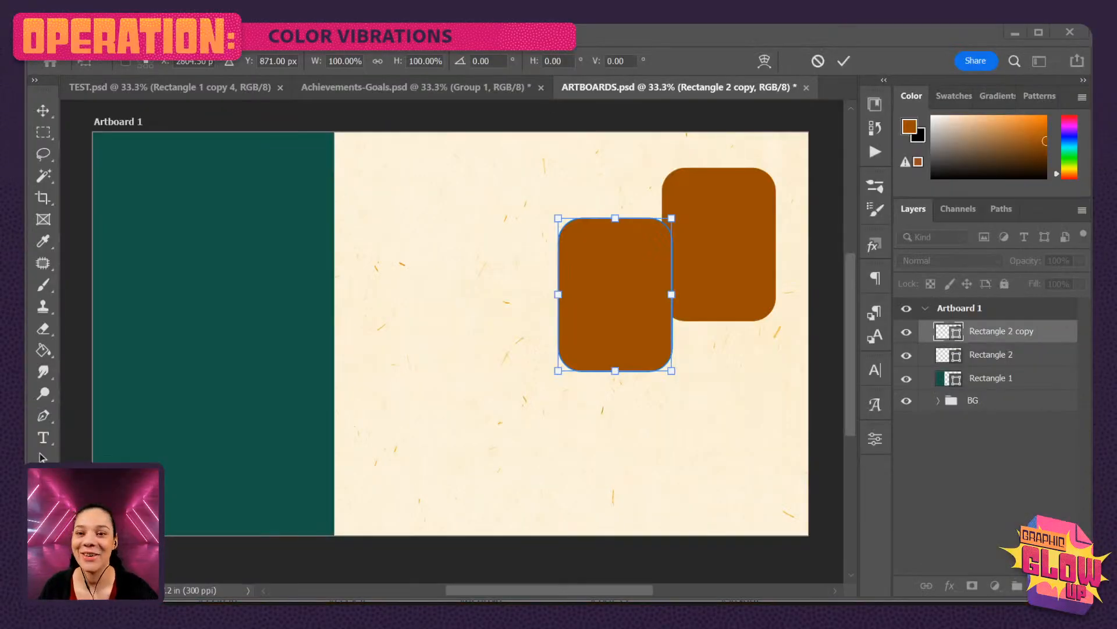
drag(609, 294, 563, 292)
drag(612, 377, 666, 445)
drag(605, 335, 648, 327)
key(Return)
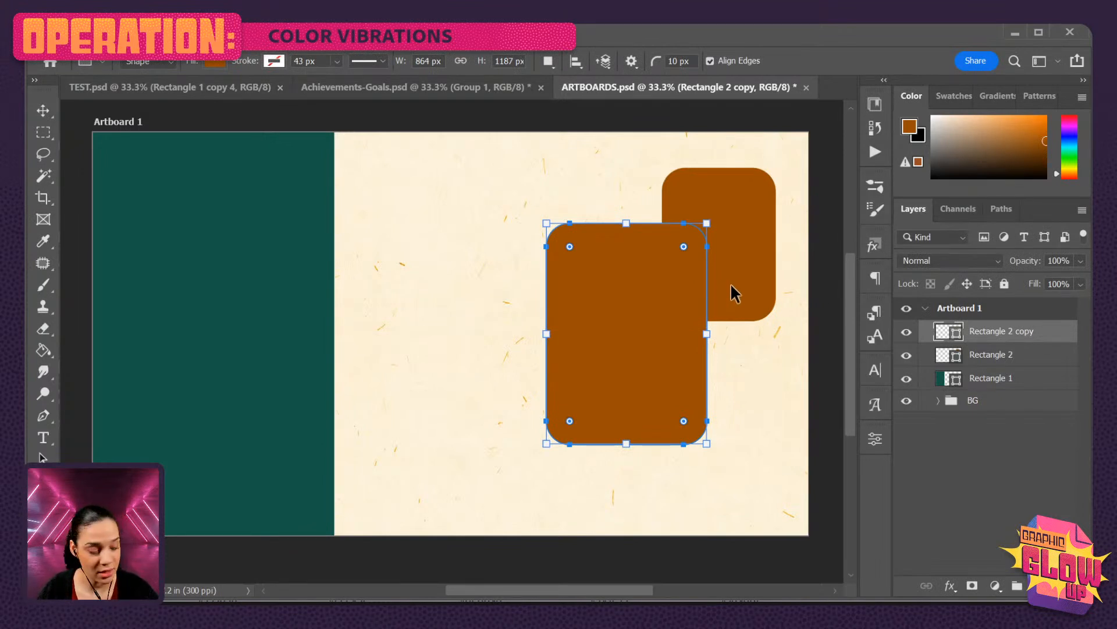
Duplicate the larger orange rectangle and place the copy across the green panel's right edge near the artboard's top.
key(ctrl+t)
drag(638, 313, 410, 244)
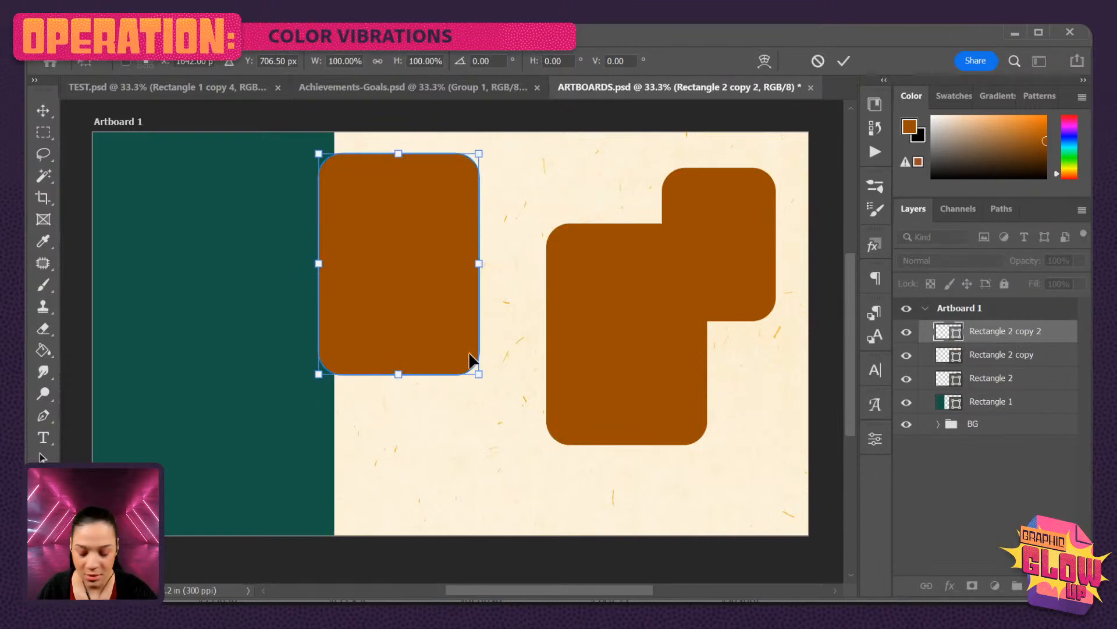
key(Return)
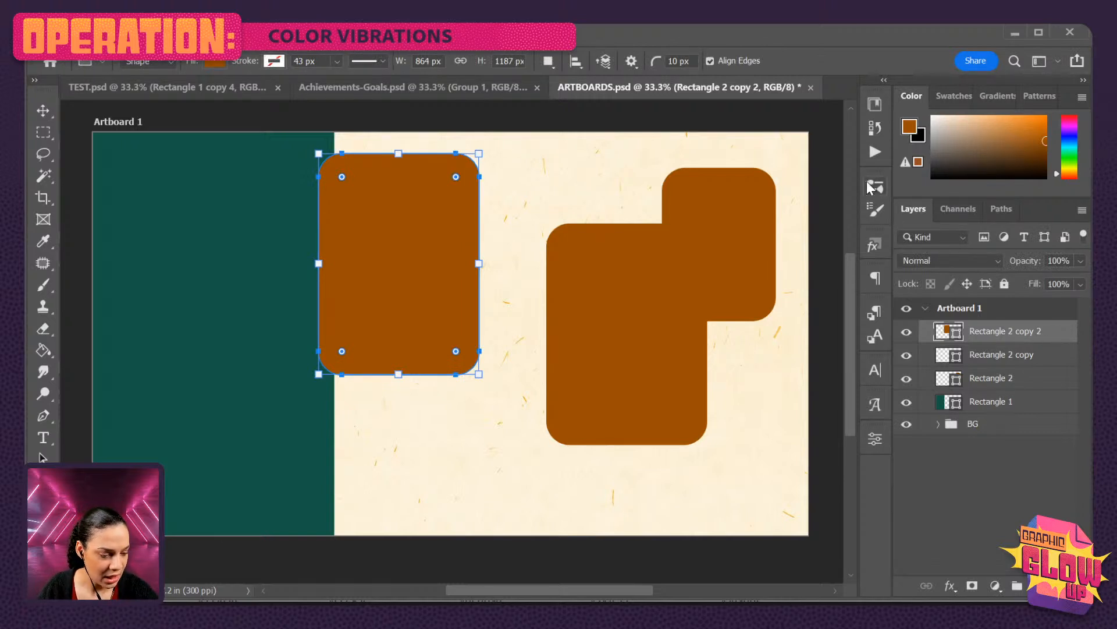
Give the orange rectangle beside the green panel a pale peach stroke 20 px wide.
click(875, 439)
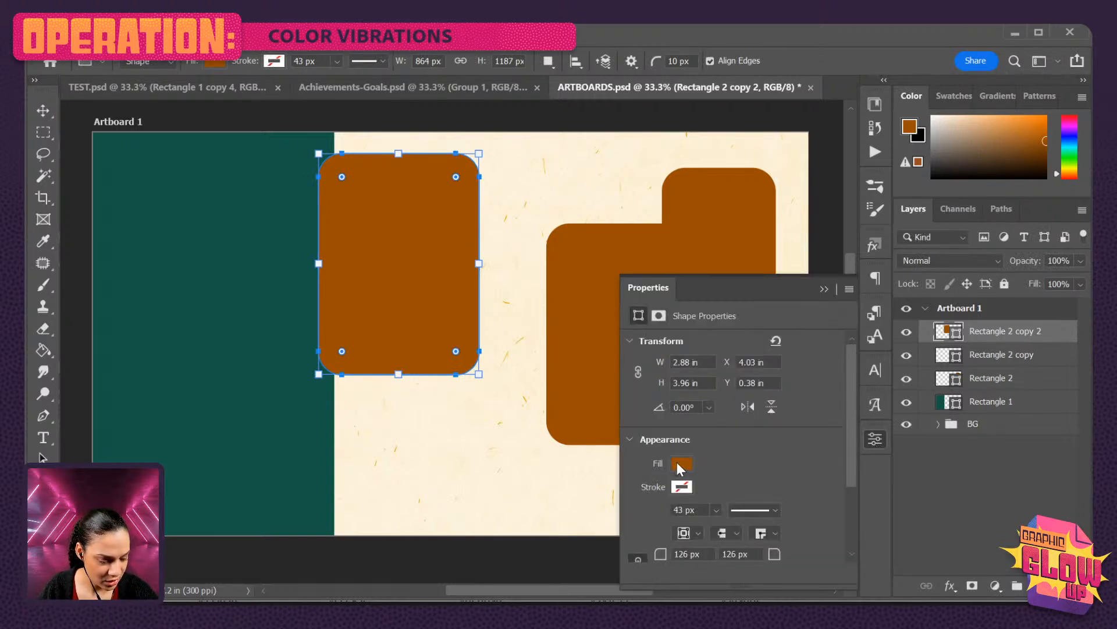
click(685, 485)
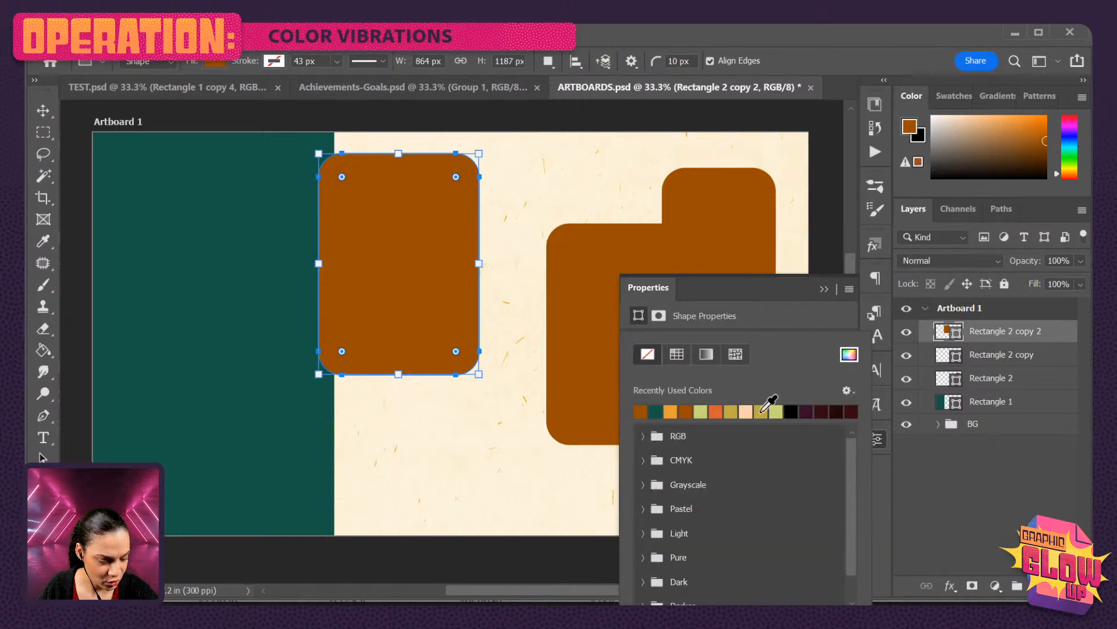
click(754, 410)
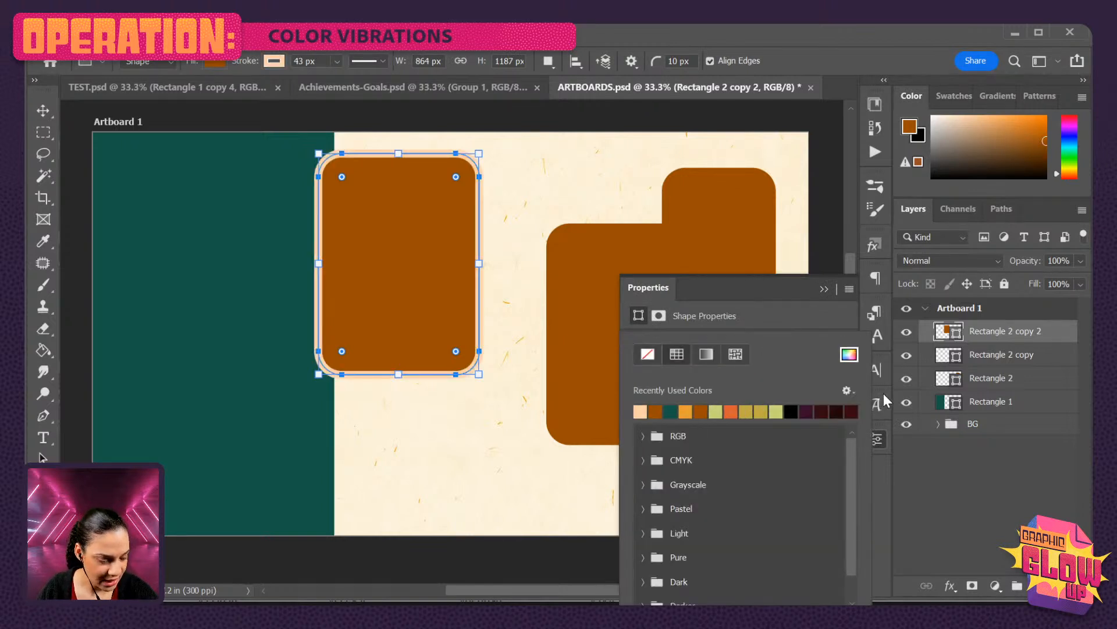
click(758, 319)
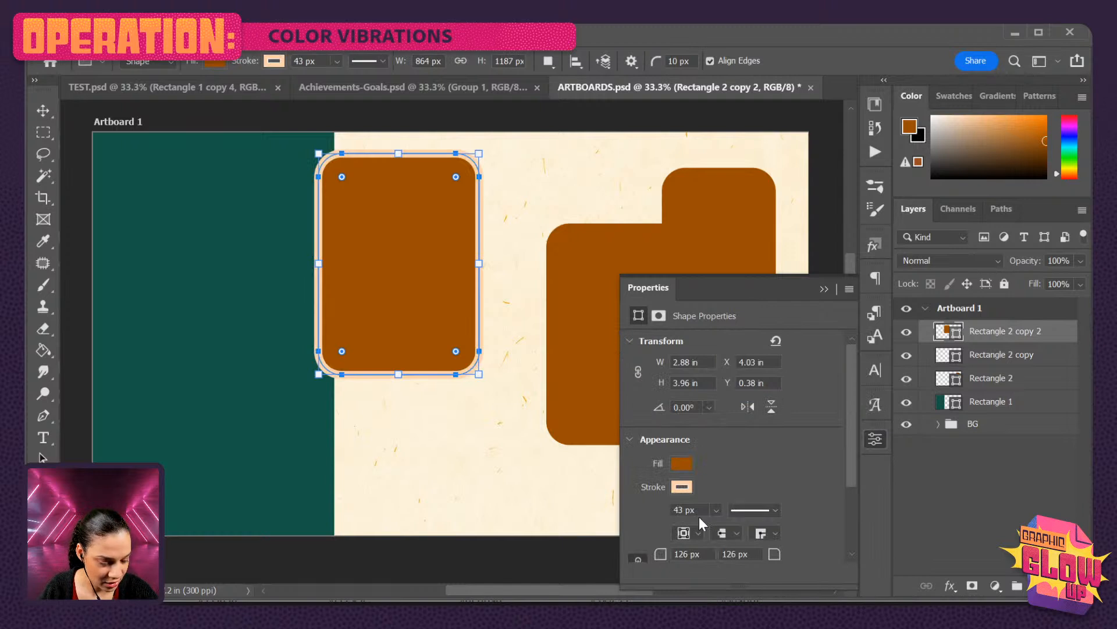
click(715, 509)
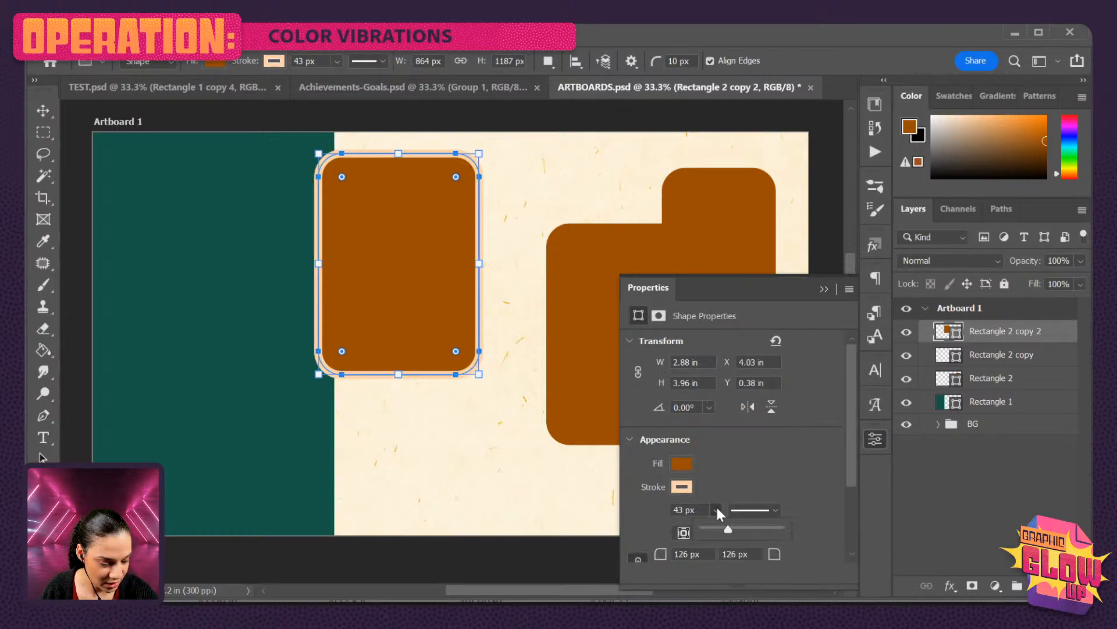
drag(727, 527, 718, 532)
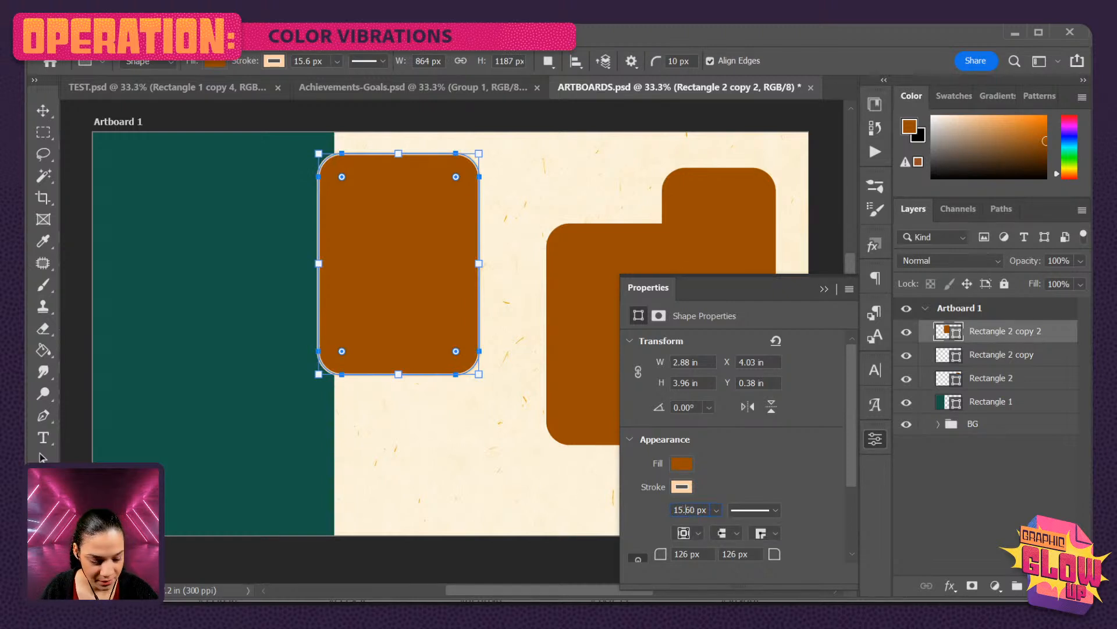
double_click(685, 509)
text(20)
key(Return)
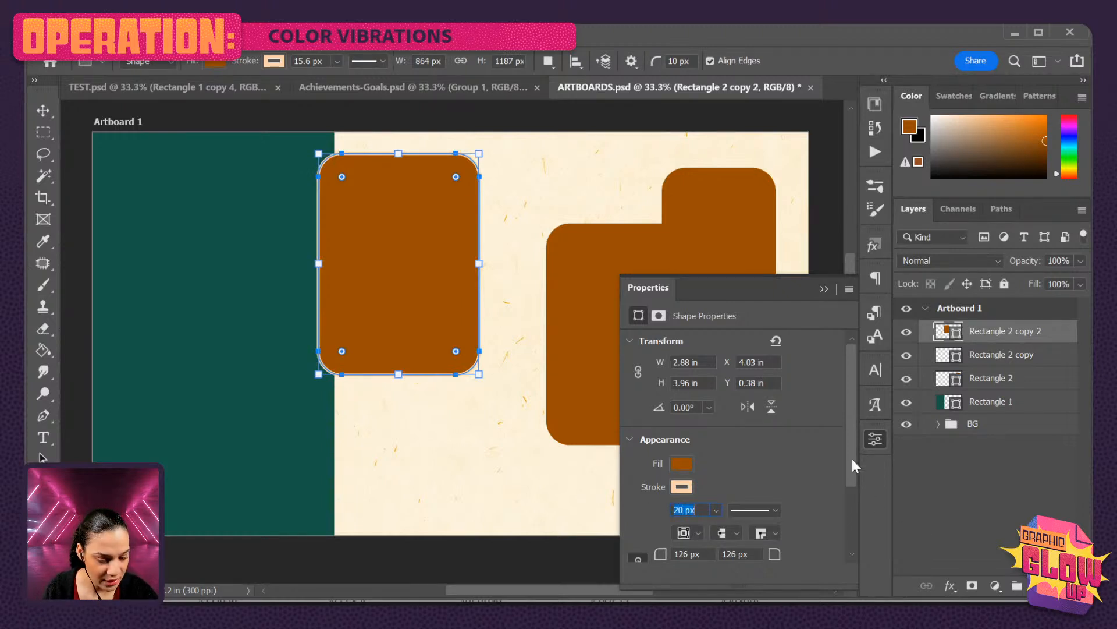
Give the large overlapping orange rectangle, Rectangle 2 copy, a 20 px stroke in the same pale peach.
click(1013, 358)
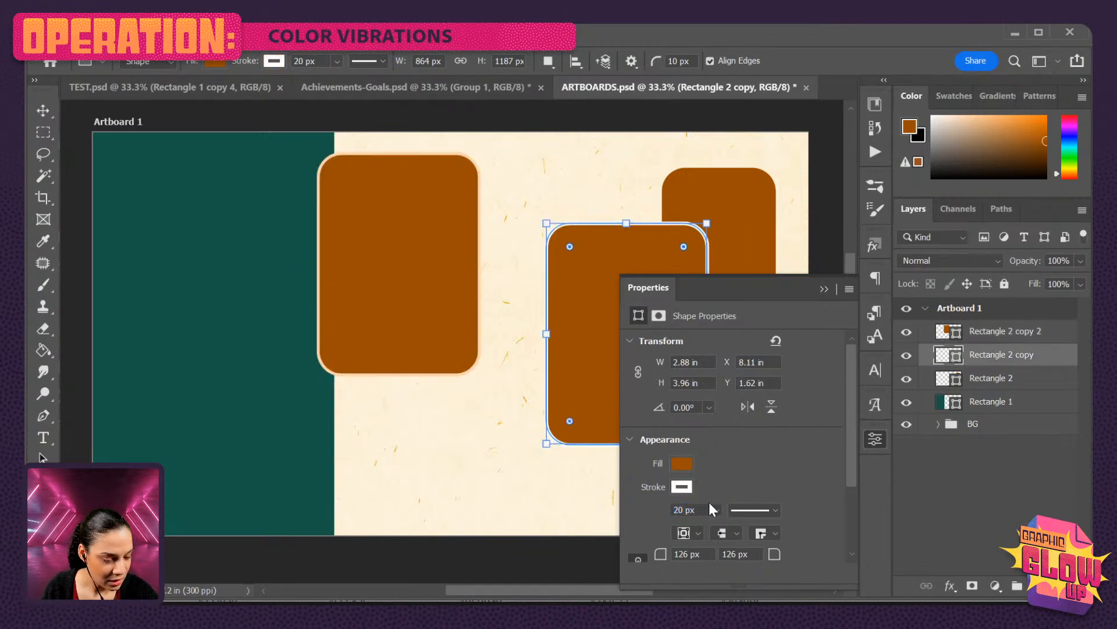
click(1027, 381)
click(1042, 538)
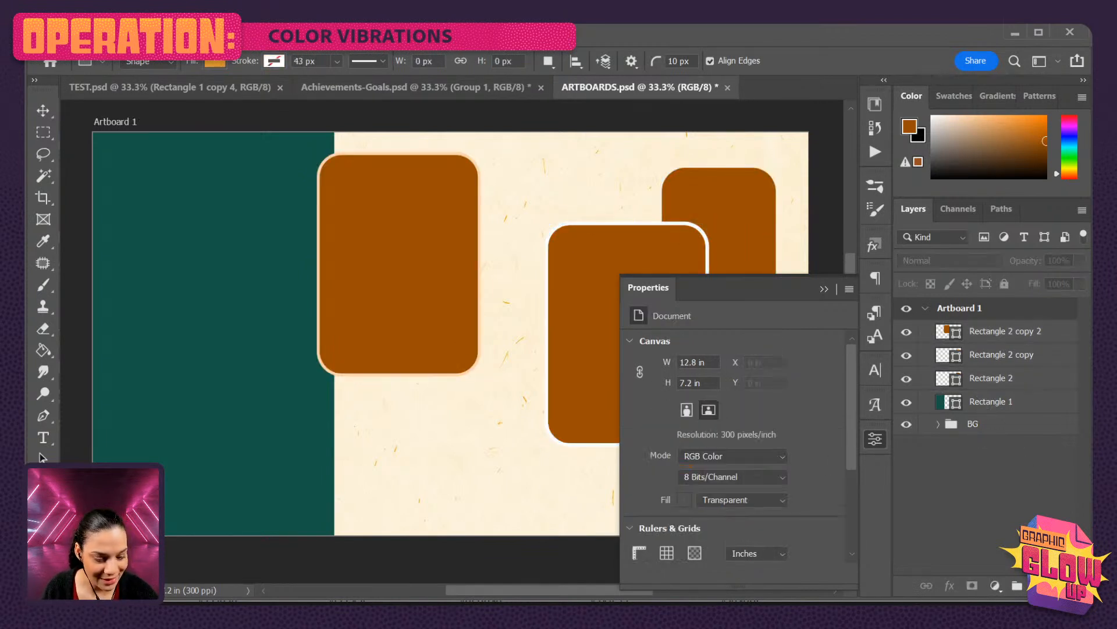
click(990, 356)
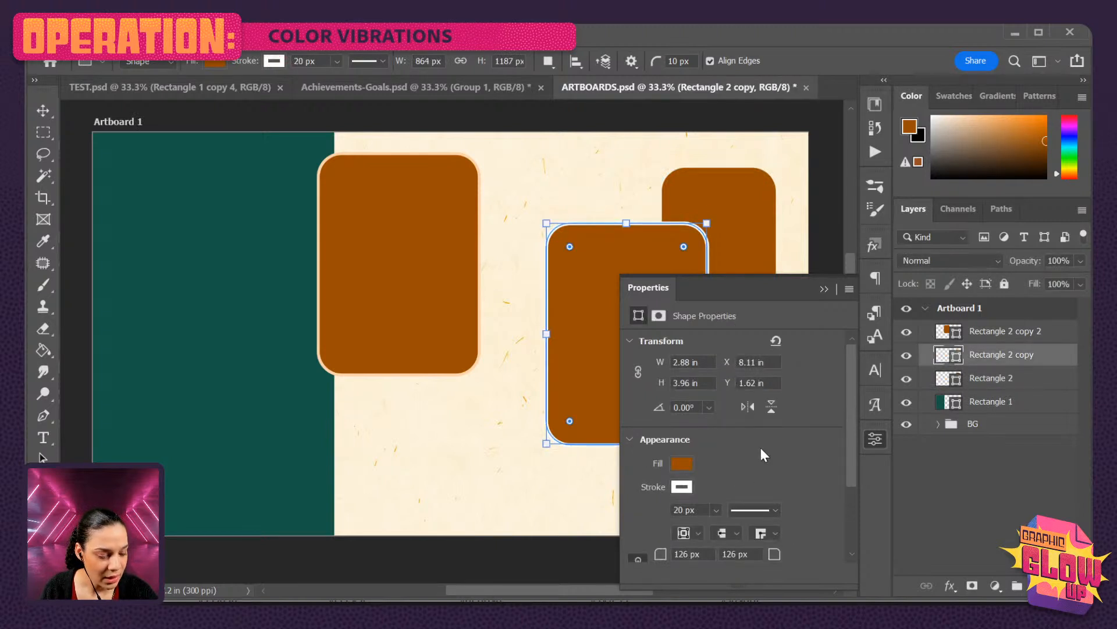
click(681, 487)
click(640, 411)
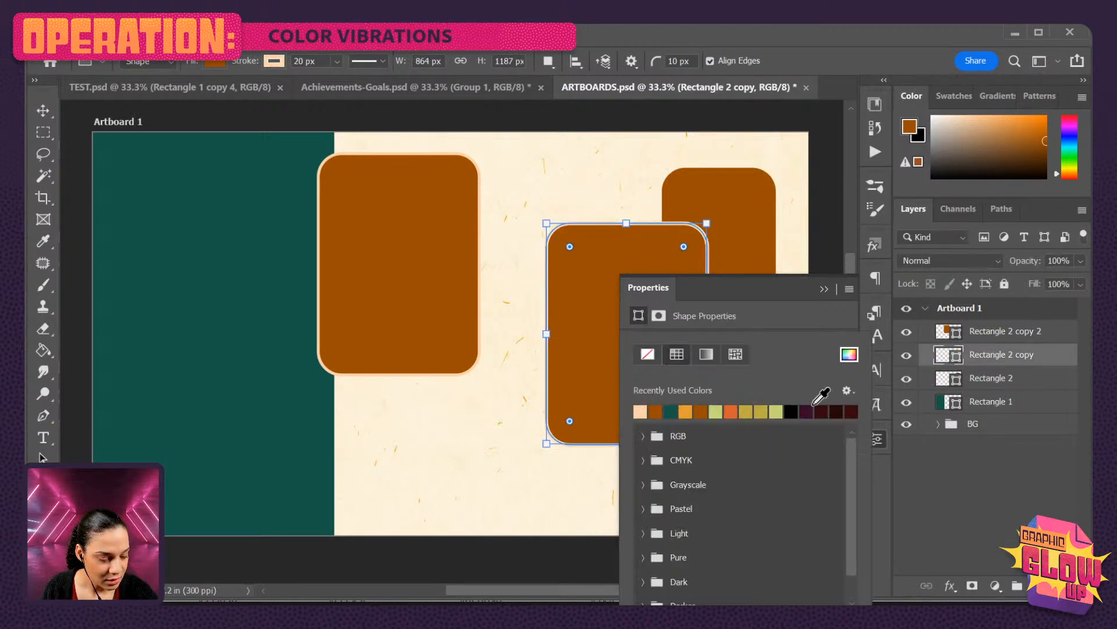
Give the small orange rectangle, Rectangle 2, a pale peach stroke 20 px wide and deselect it.
click(990, 377)
click(1027, 380)
click(679, 490)
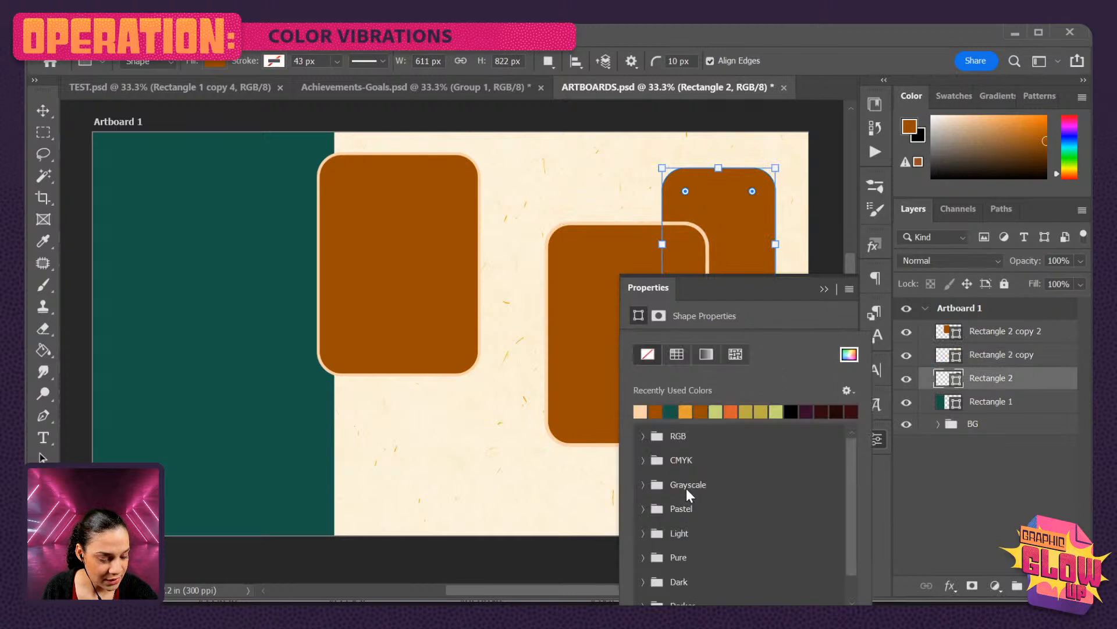
click(641, 411)
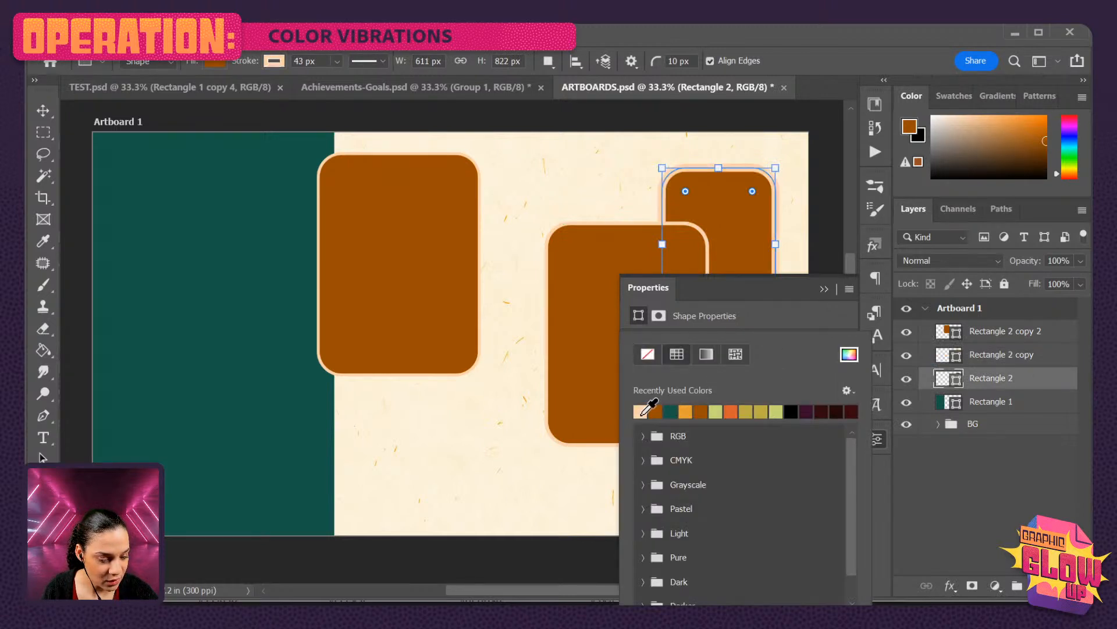
click(778, 299)
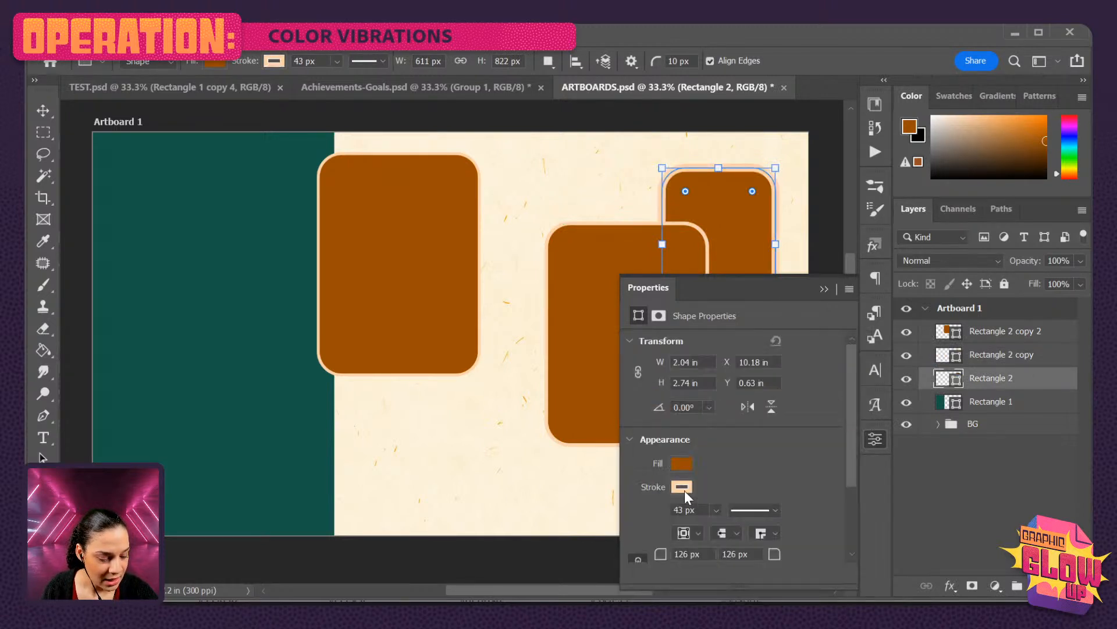
click(679, 510)
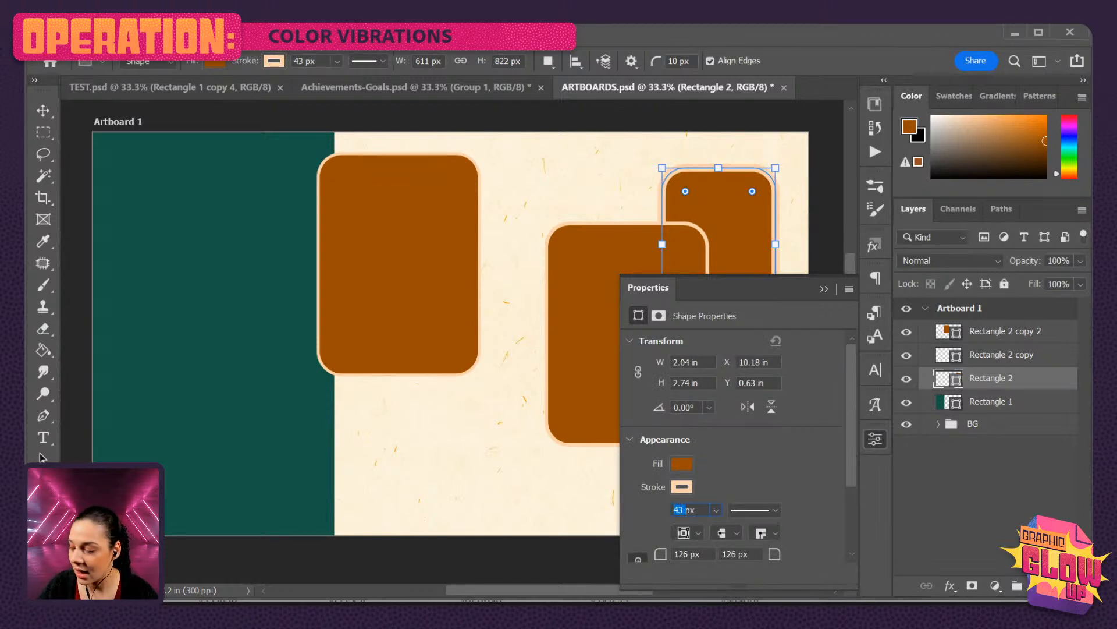
text(20)
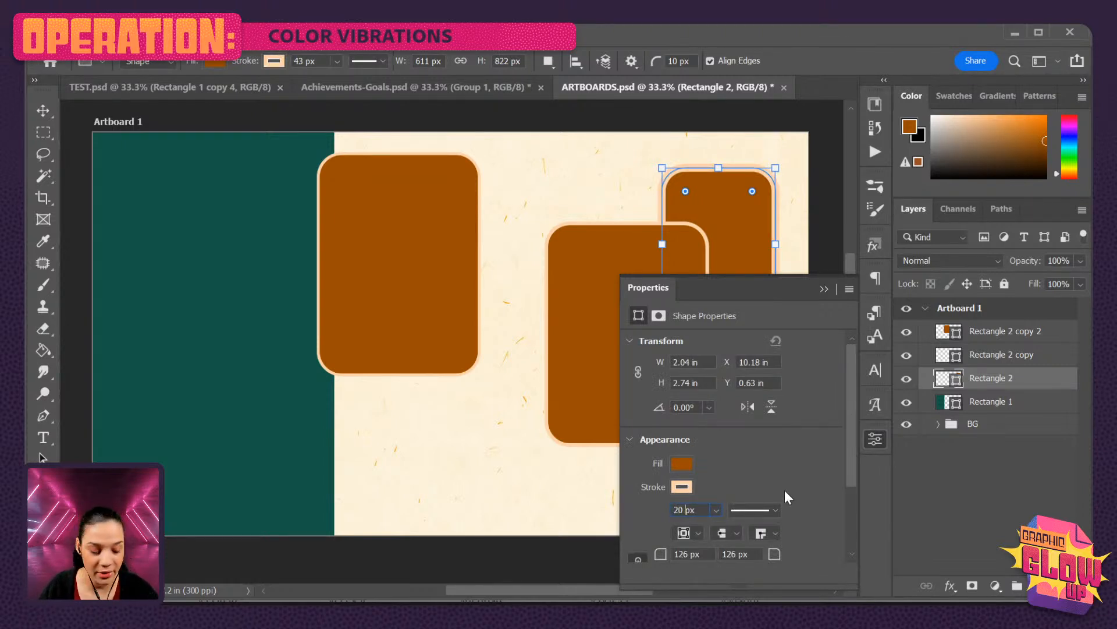
key(Return)
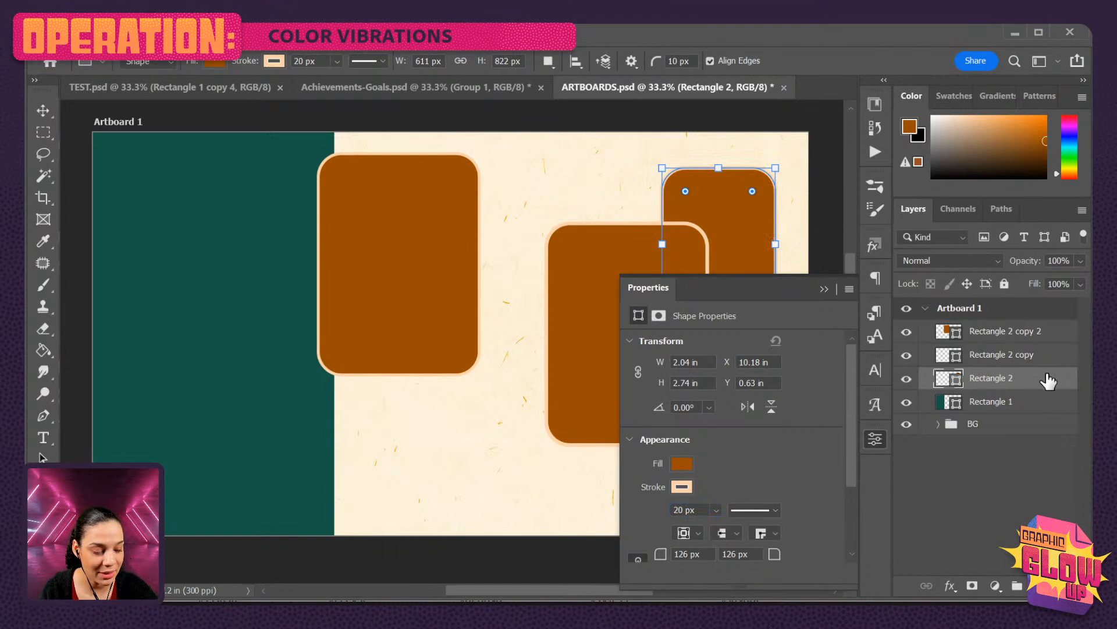
click(983, 513)
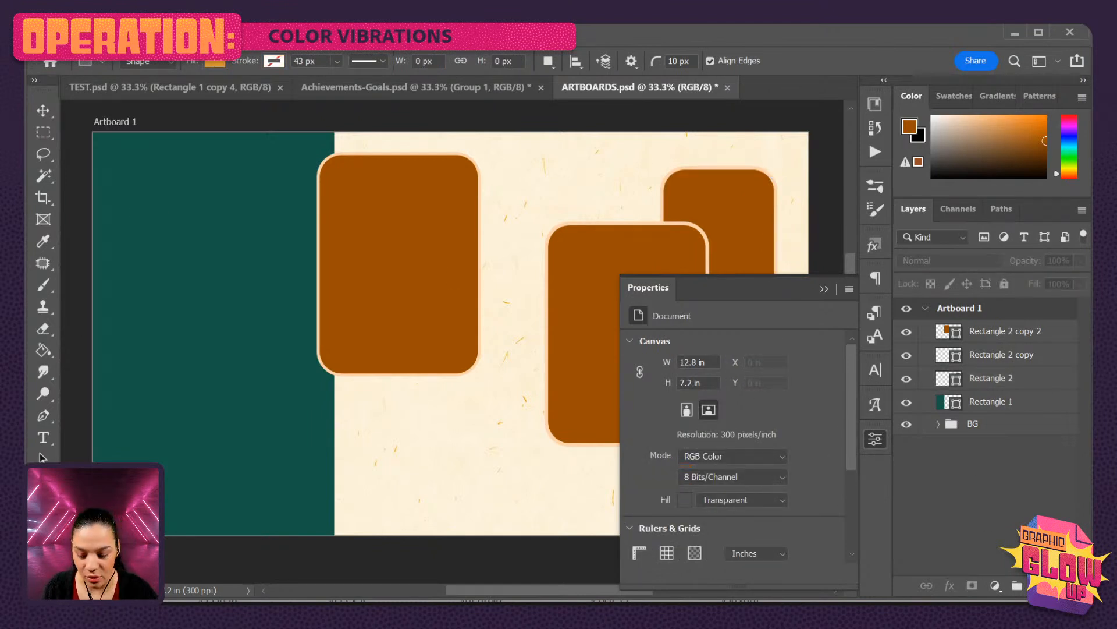
Draw a circle about 222 px wide on the right edge of Rectangle 2 copy 2 and fill it with My Color Theme's light green.
key(shift+u)
drag(461, 186, 499, 231)
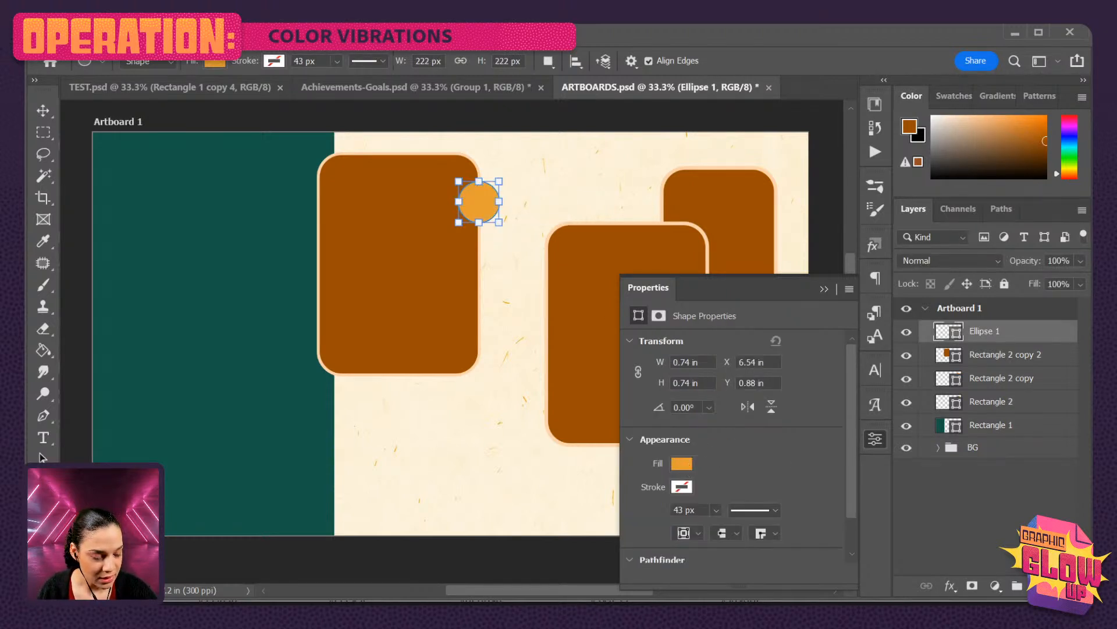
click(874, 104)
click(707, 389)
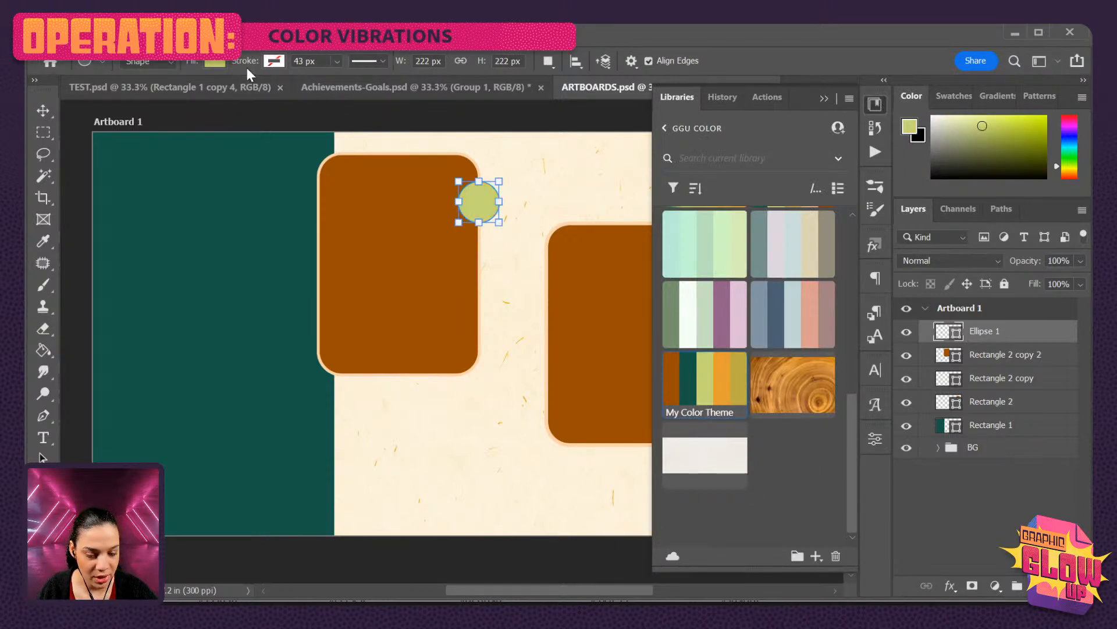
Give the green circle a pale peach stroke 20 px wide and collapse the Artboard 1 layers.
click(282, 60)
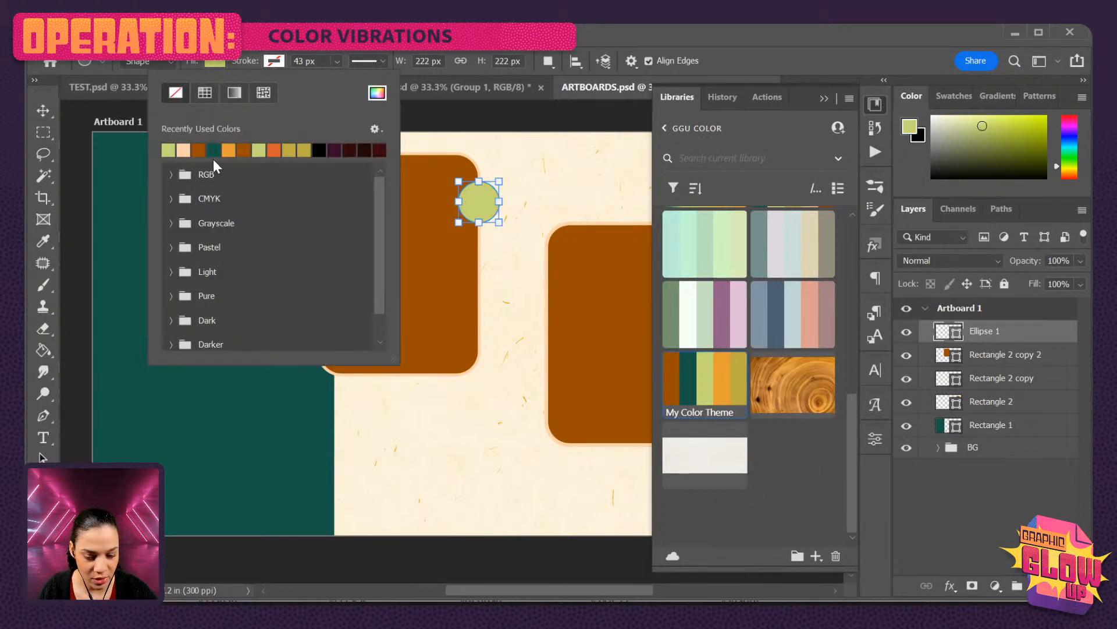
click(184, 150)
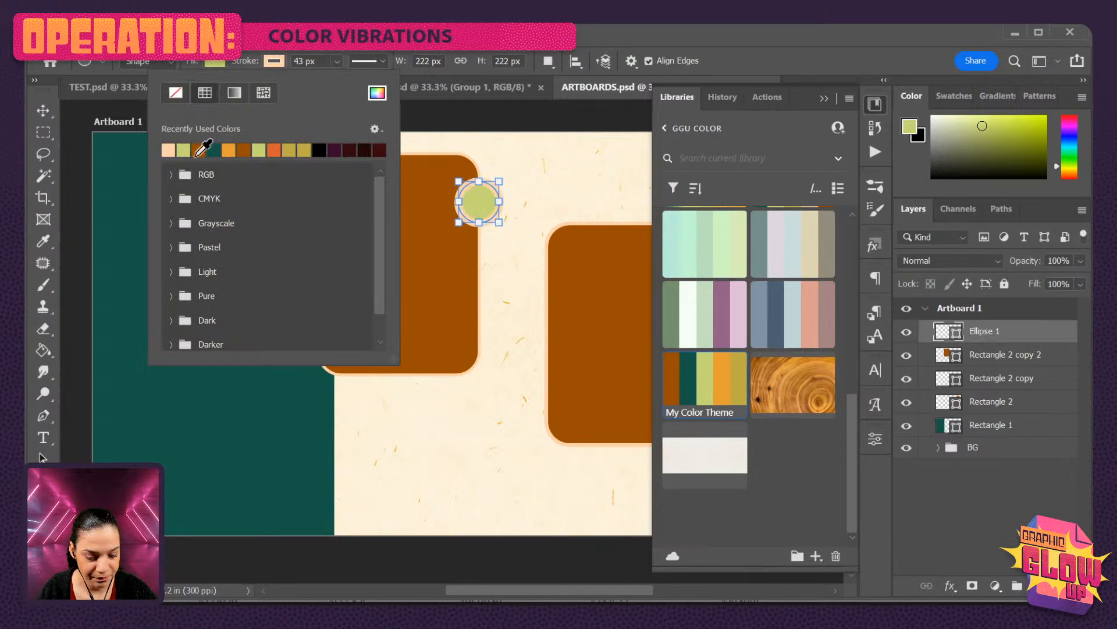
click(879, 442)
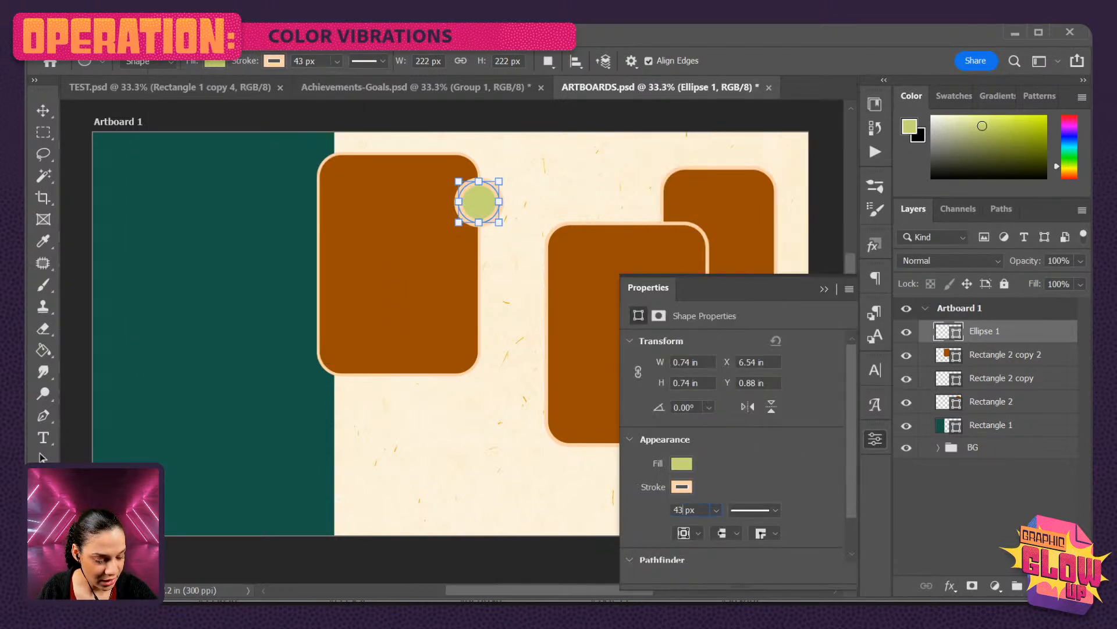
text(20)
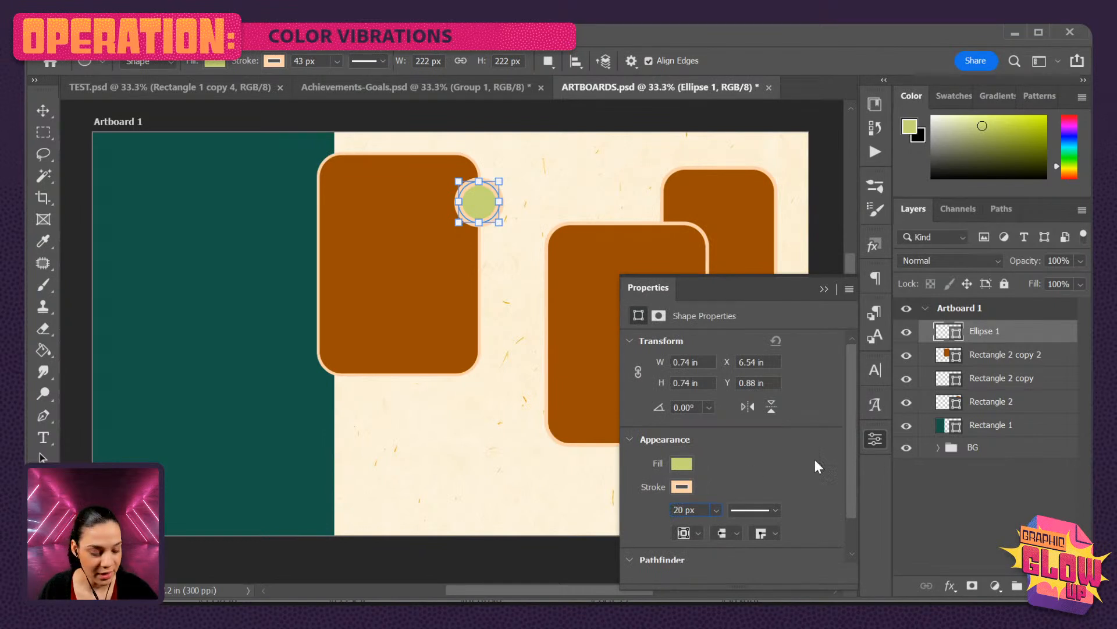
key(Return)
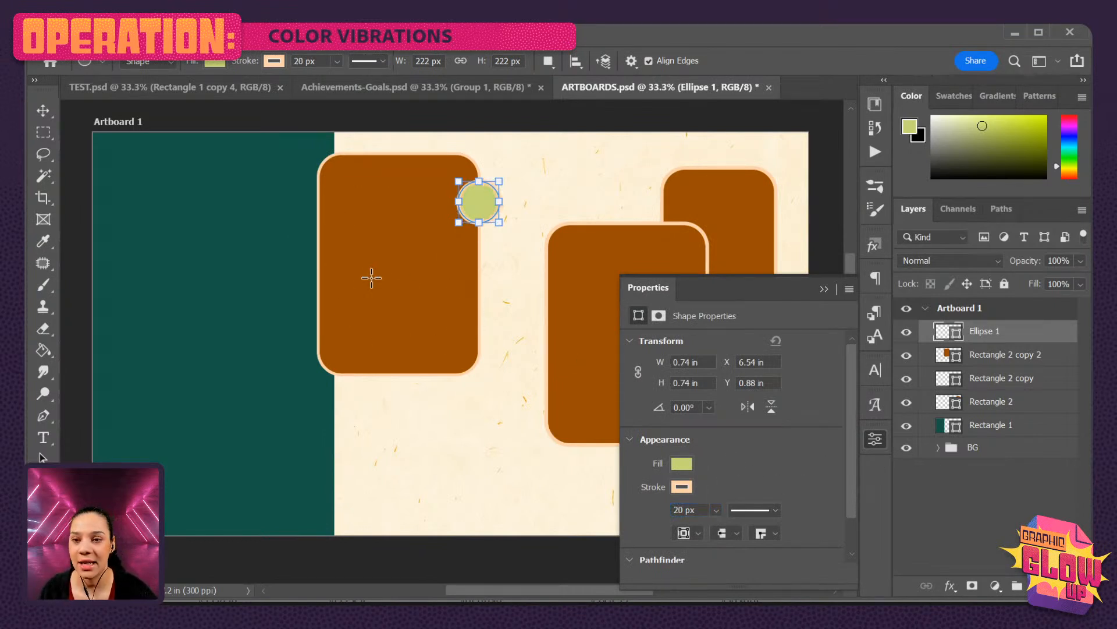
click(925, 309)
click(876, 440)
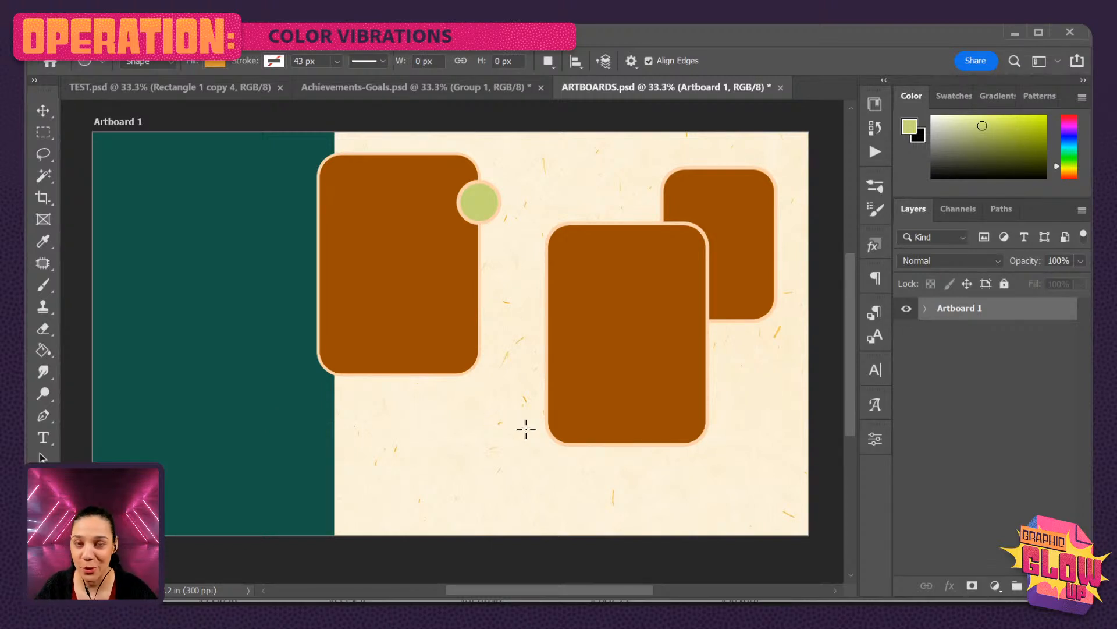
Expand the Artboard 1 layers and browse the GGU COLOR library's textures, gradients and color themes.
click(925, 309)
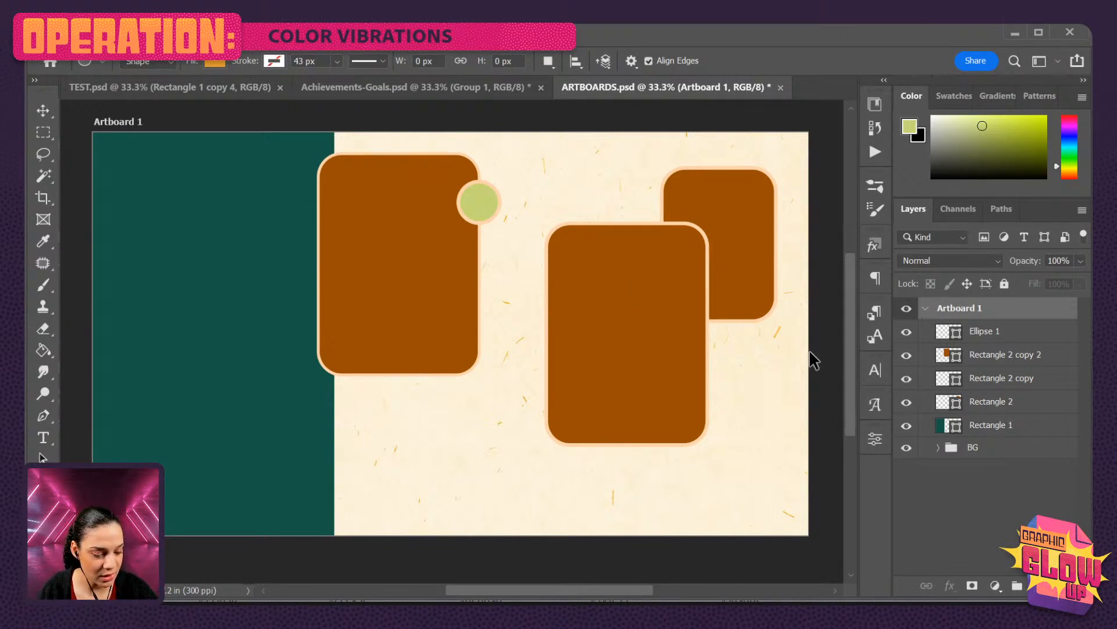
click(875, 104)
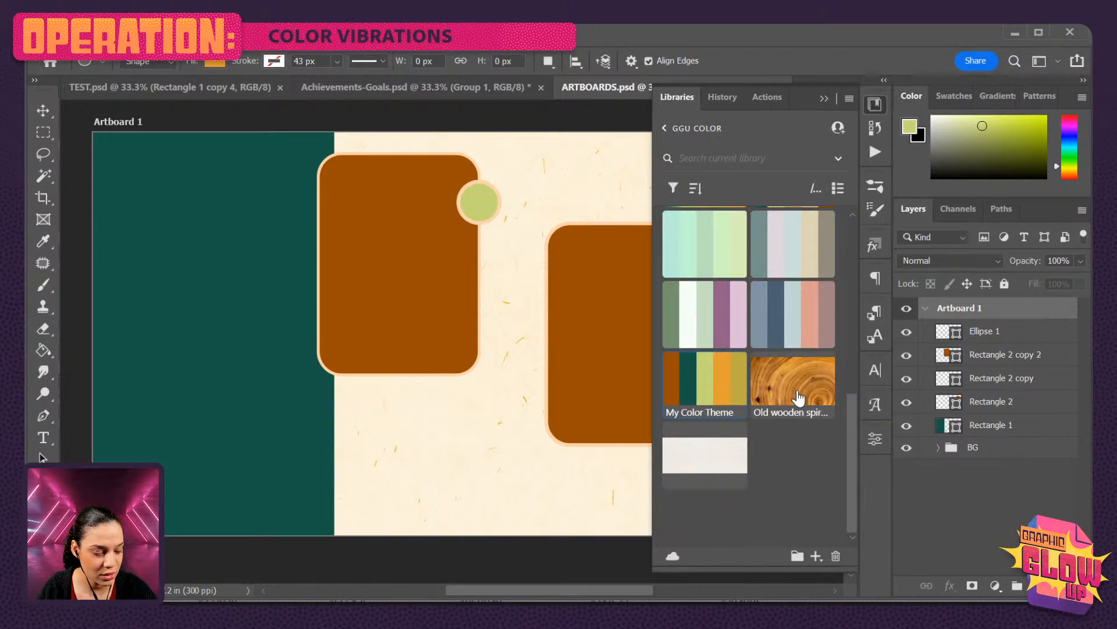
scroll(797, 390, up, 5)
scroll(797, 390, up, 3)
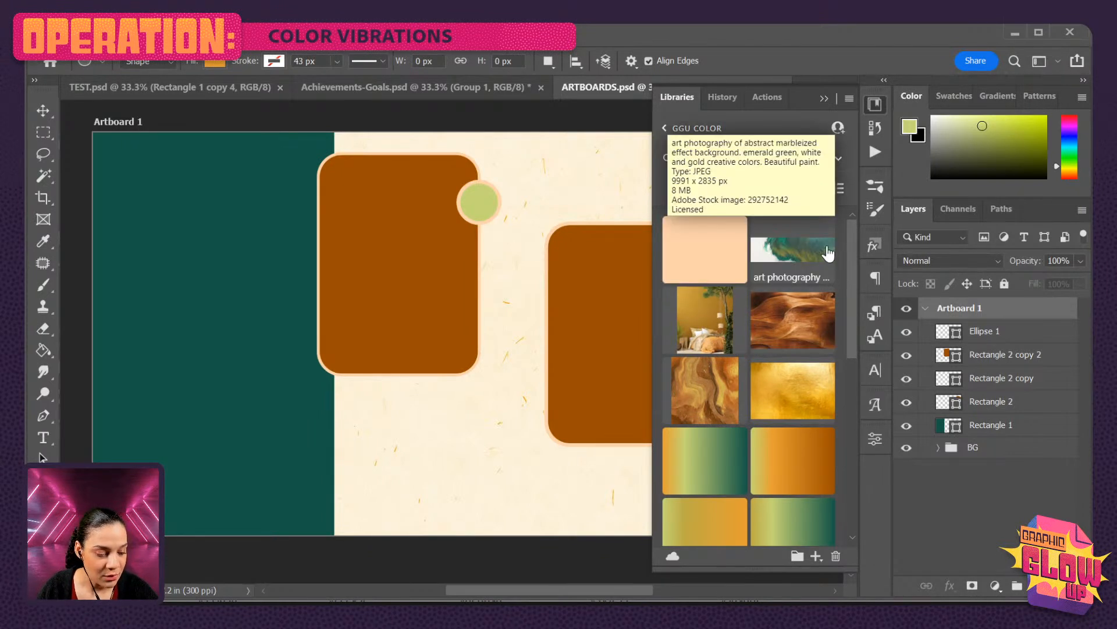
scroll(799, 317, down, 3)
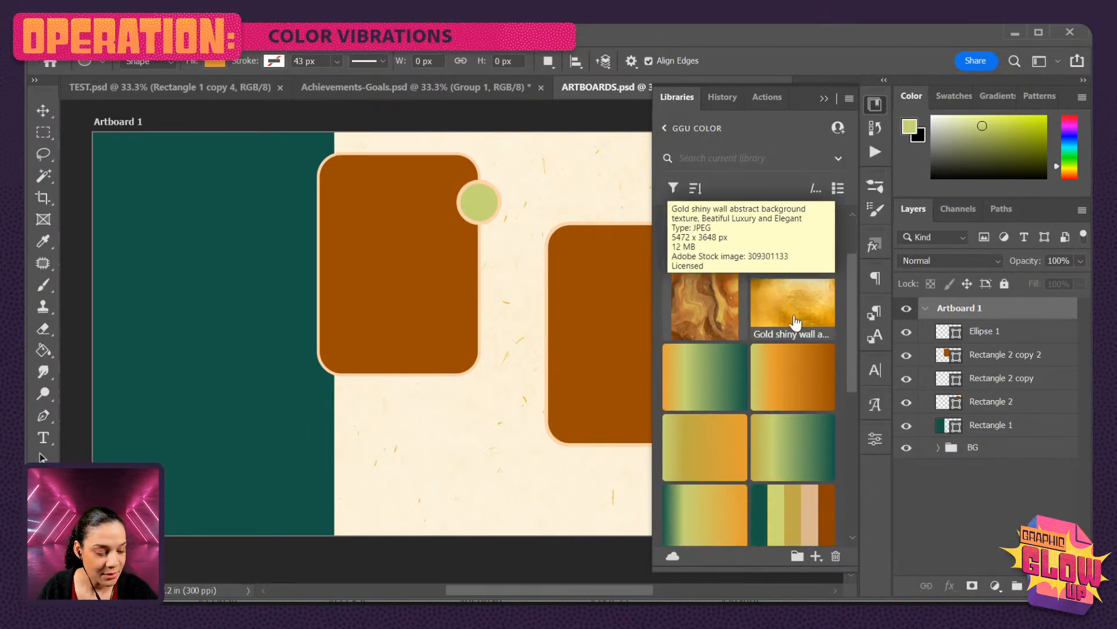
scroll(799, 317, down, 10)
scroll(784, 322, up, 10)
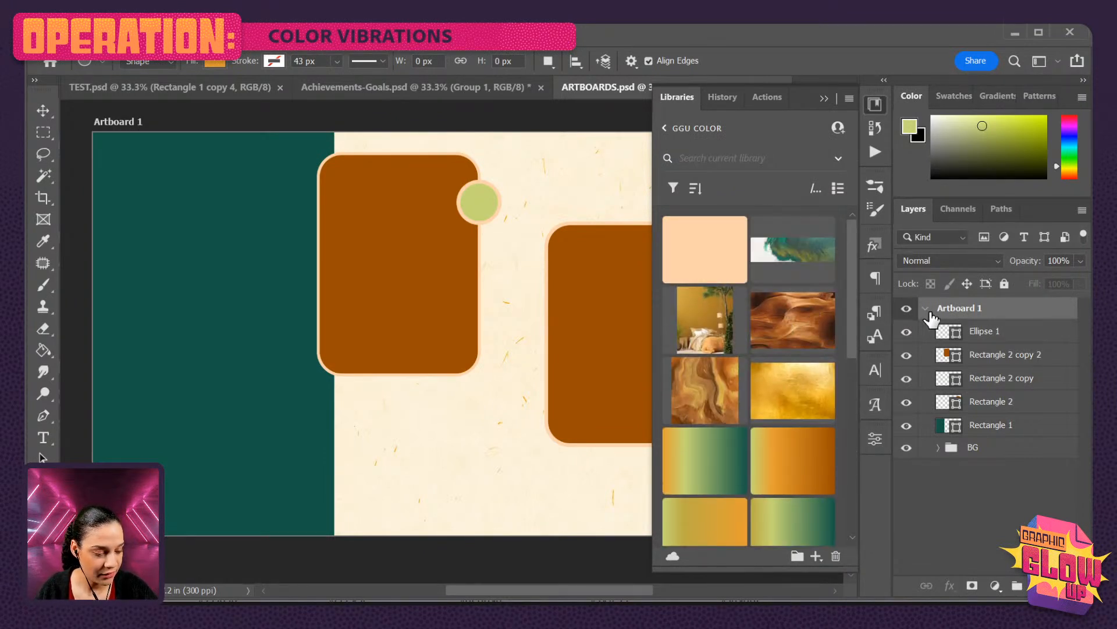
click(1040, 360)
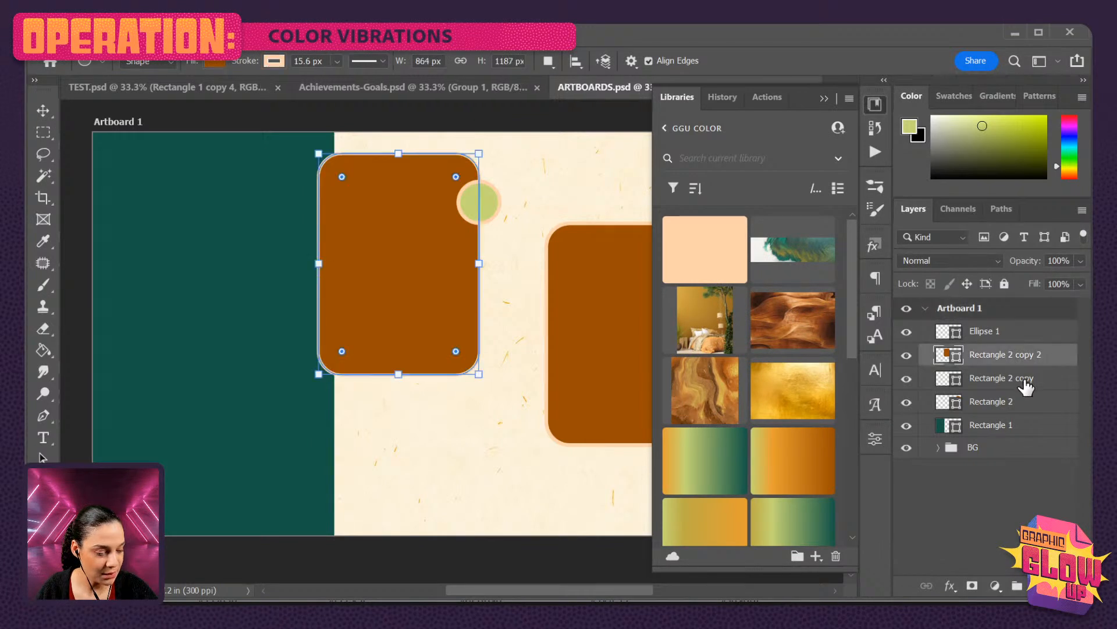
click(1023, 404)
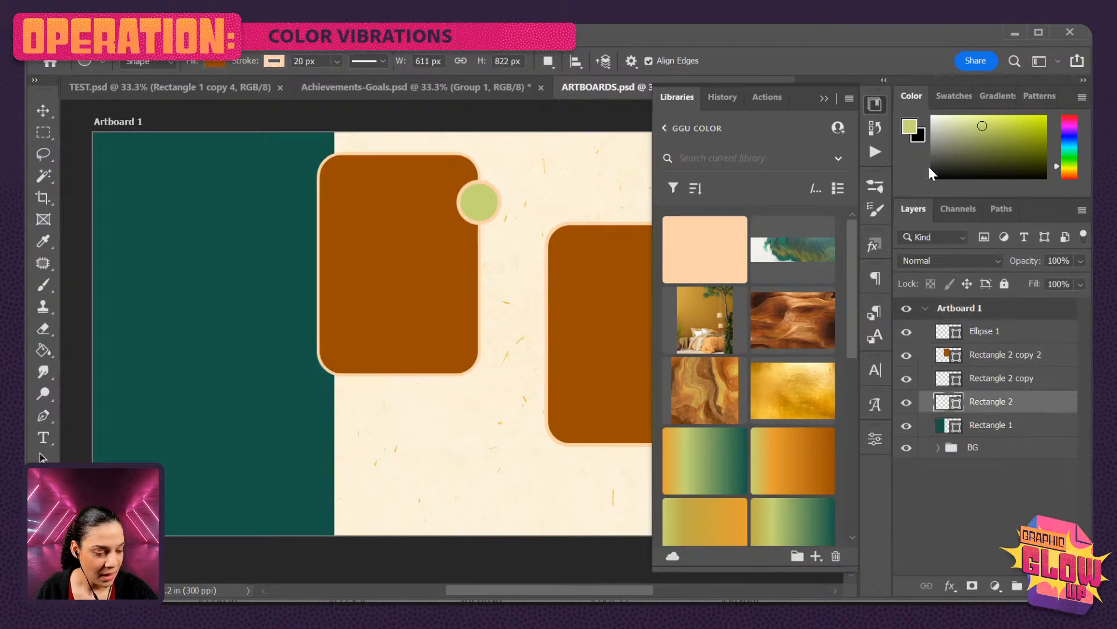
click(874, 105)
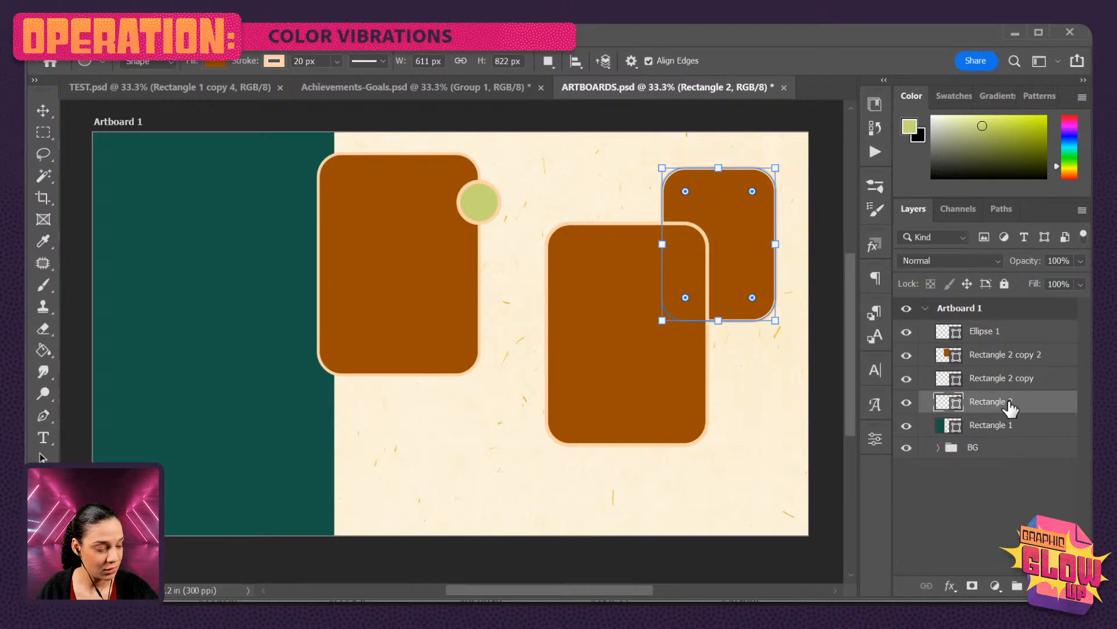
Move the large orange rectangle, Rectangle 2 copy, into the upper-right corner of Artboard 1, just inside its edges.
click(985, 384)
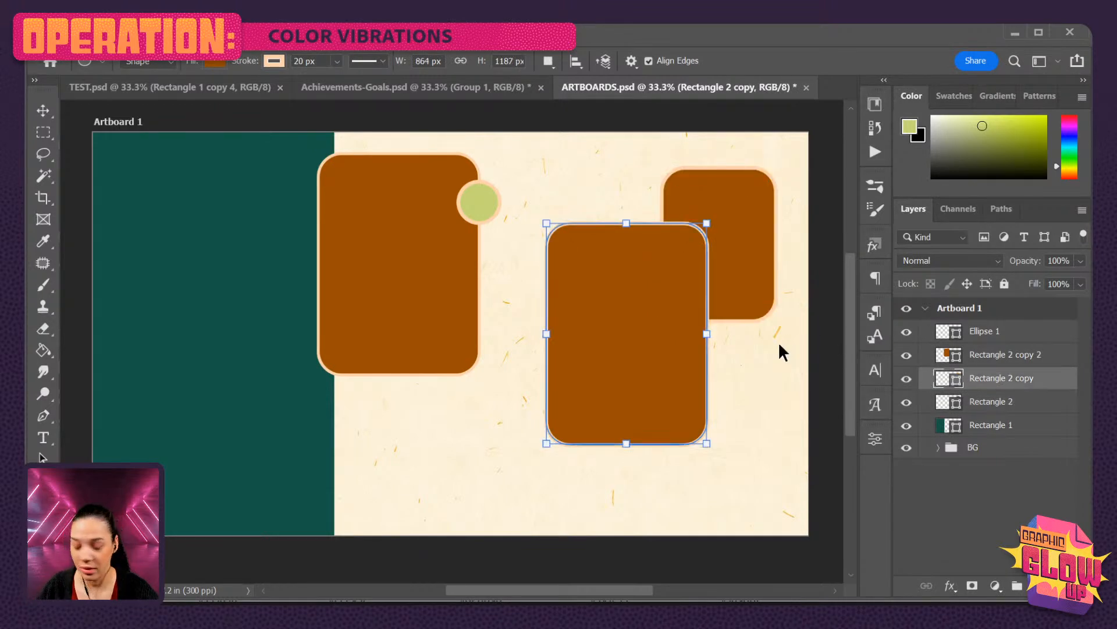
key(ctrl+t)
drag(655, 331, 741, 256)
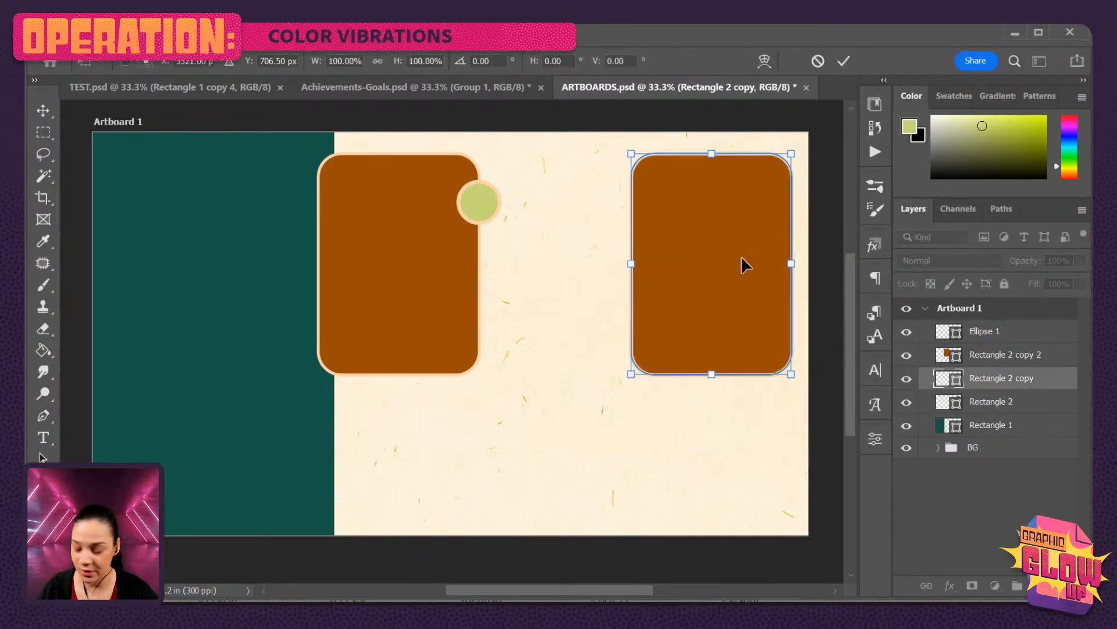
key(Return)
Place Rectangle 2 above Rectangle 2 copy in the layer order and move it over the large rectangle's lower-left edge.
click(1026, 406)
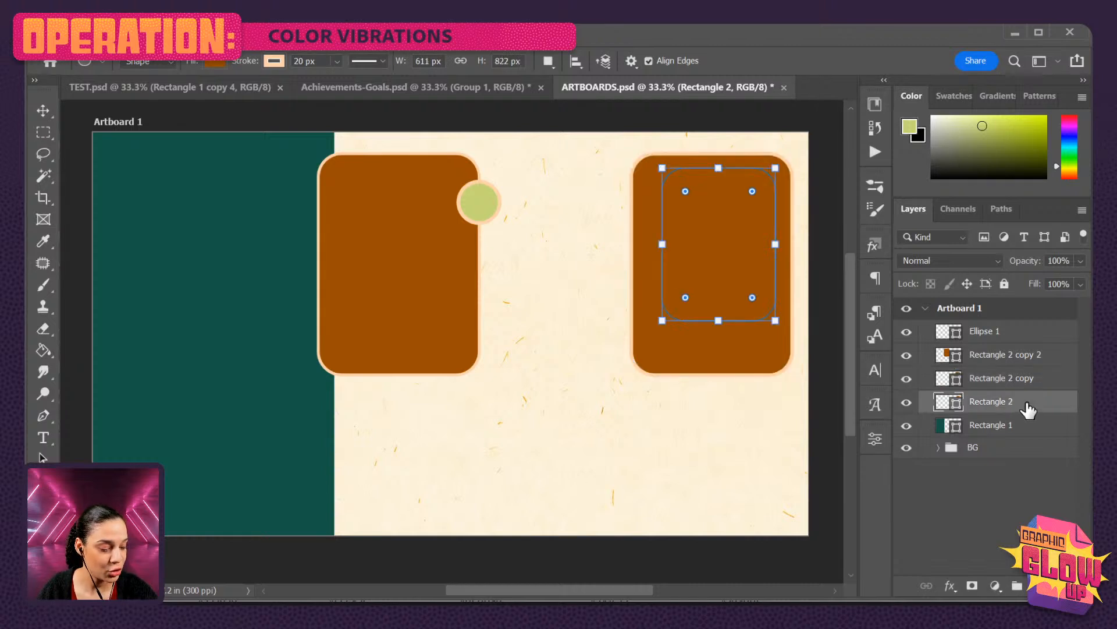
drag(1027, 410, 1025, 373)
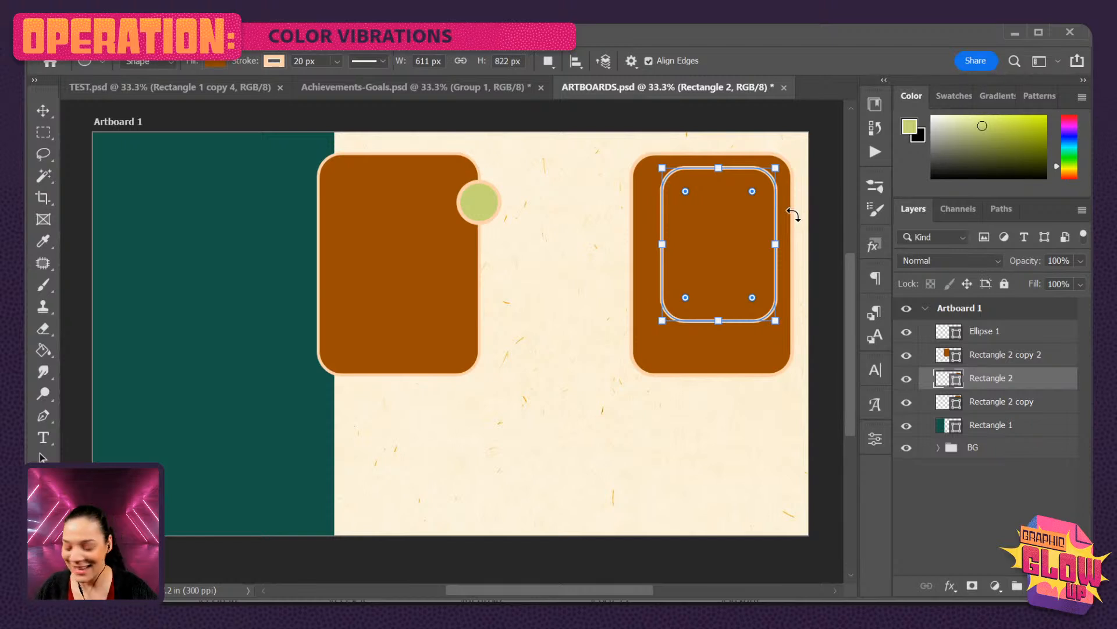
key(ctrl+t)
drag(731, 243, 651, 314)
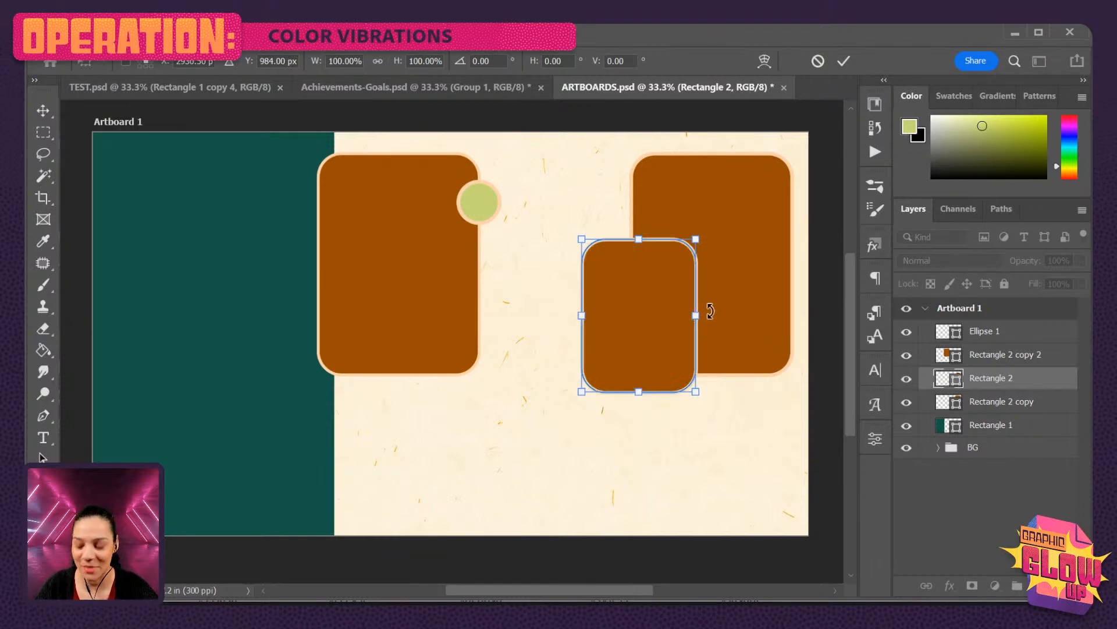
key(Return)
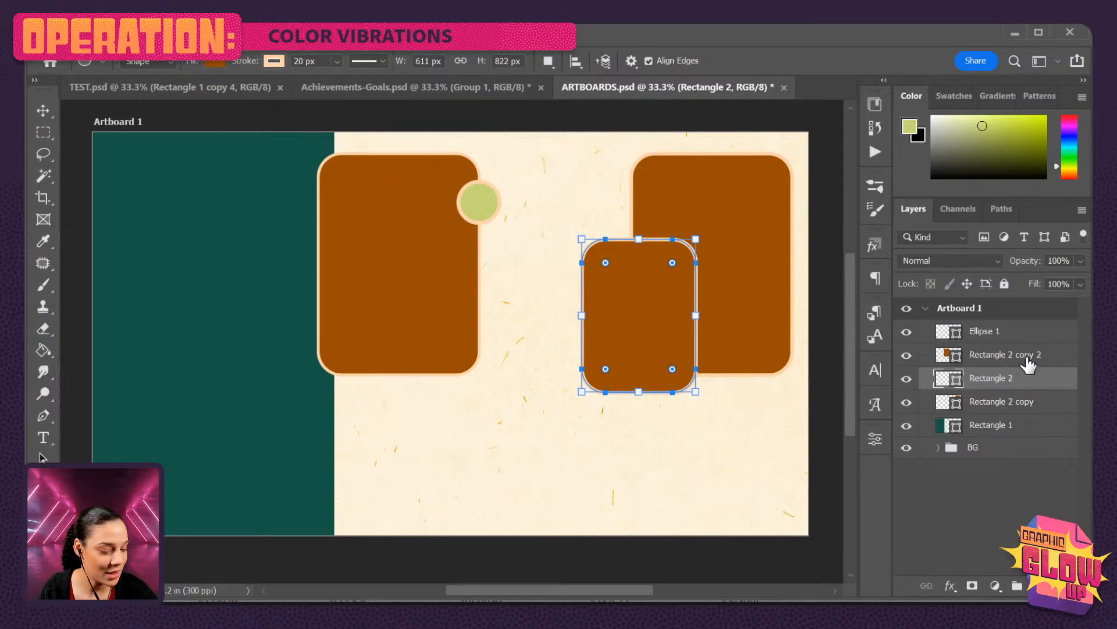
Move Rectangle 2 copy 2 beside the green panel and reshape it into a wide banner about 1176 by 537 px.
click(1025, 361)
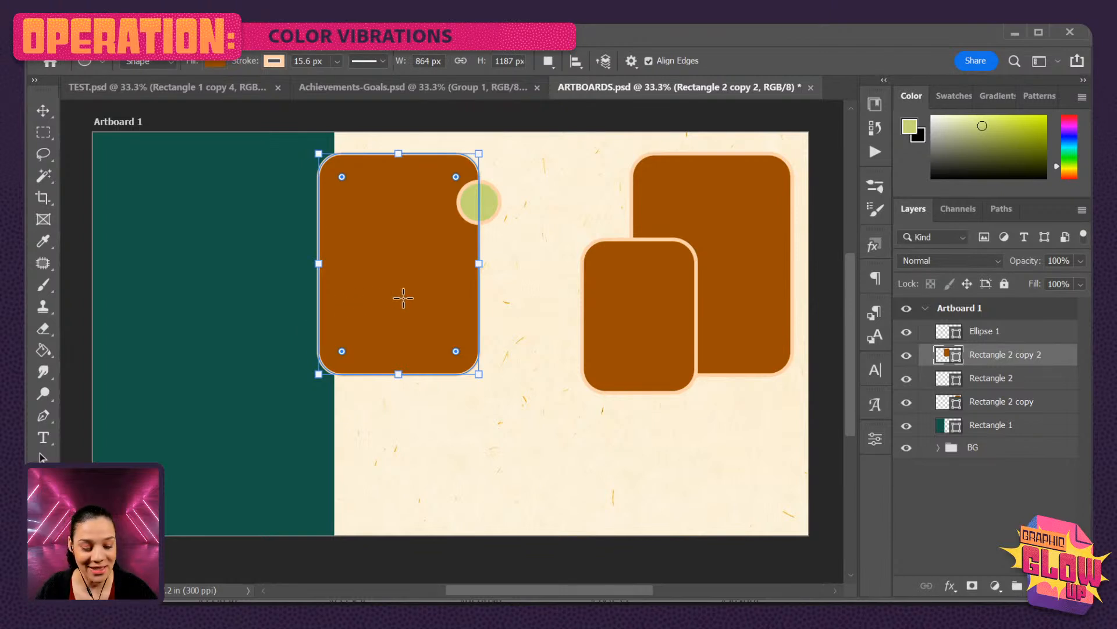
key(ctrl+t)
drag(403, 256, 517, 259)
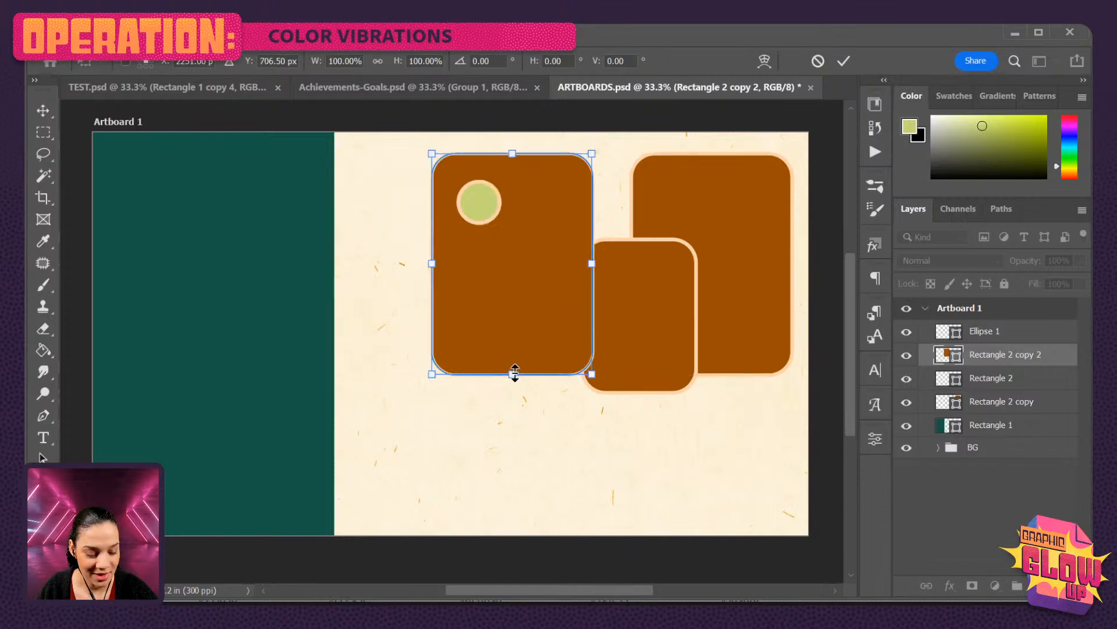
drag(512, 374, 516, 253)
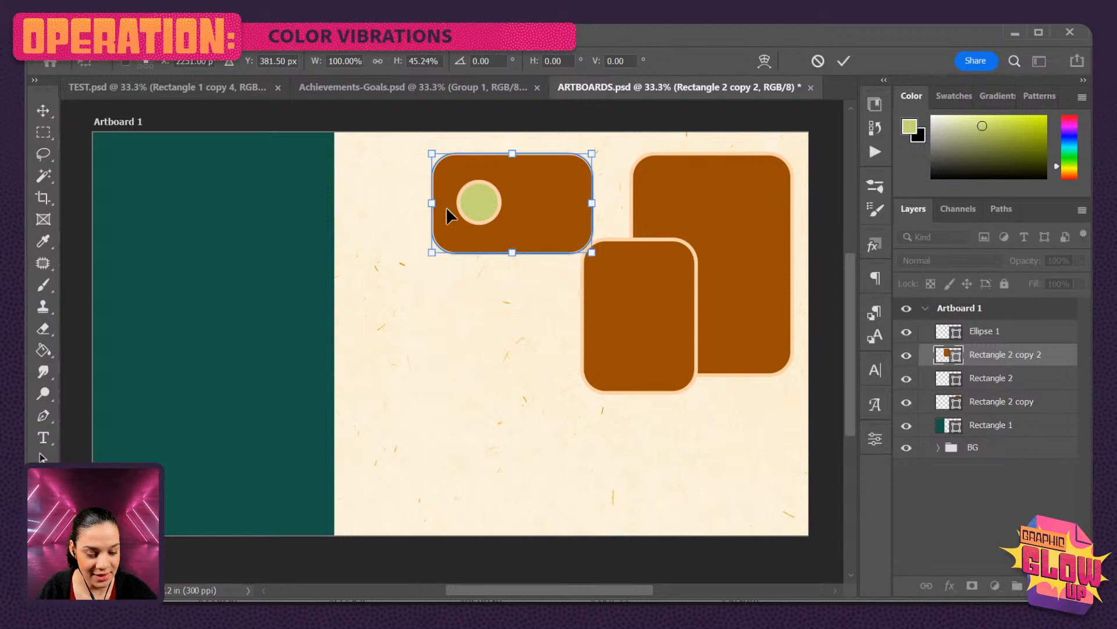
drag(431, 203, 375, 210)
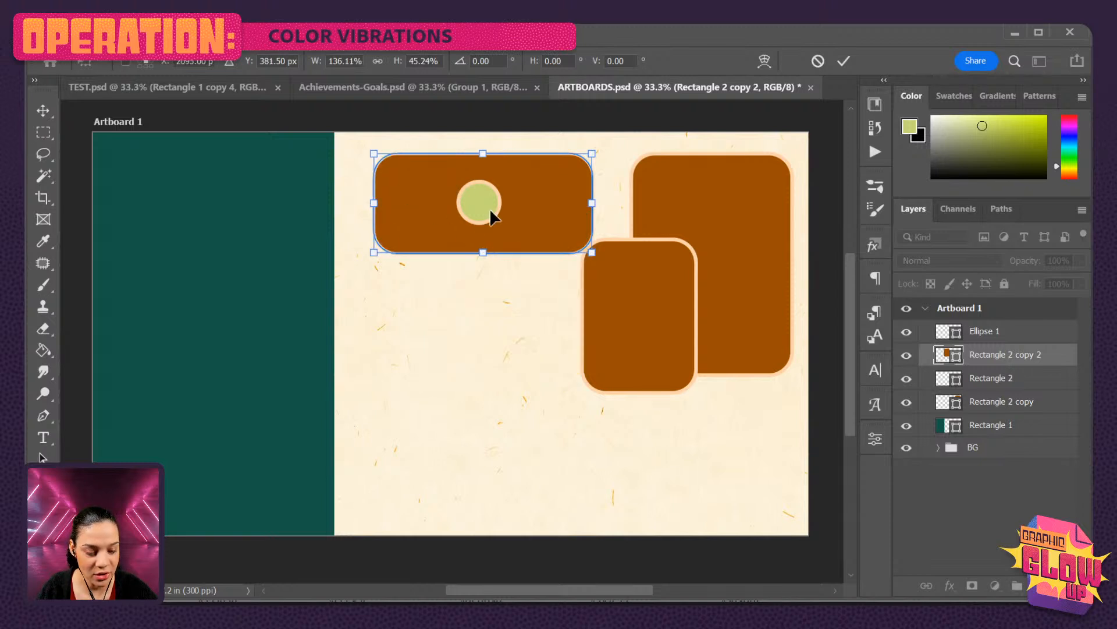
drag(520, 210, 494, 211)
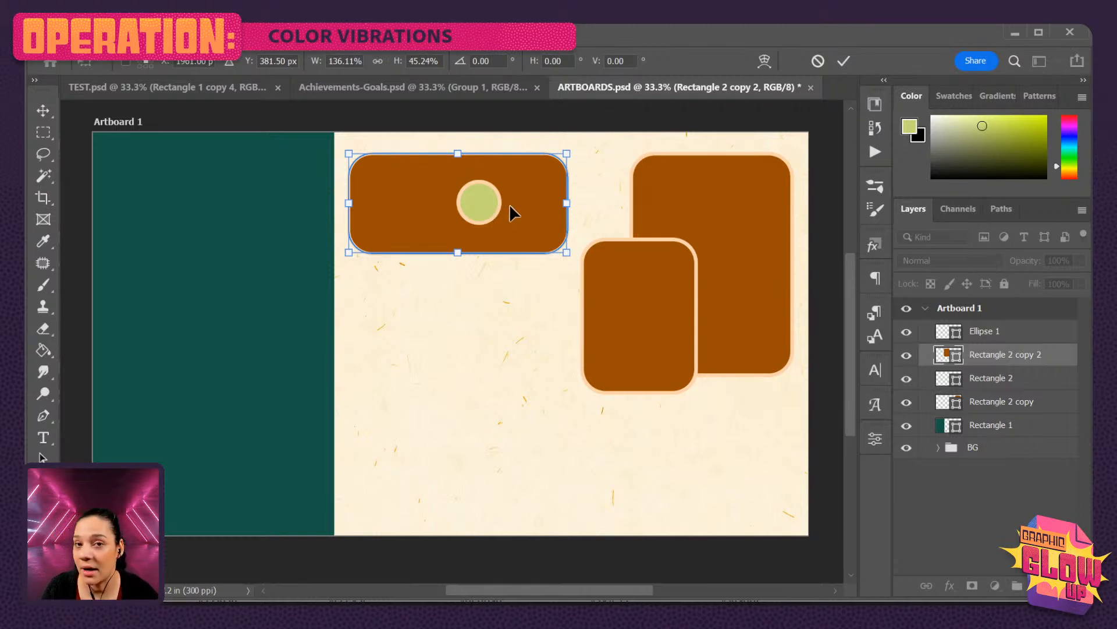
key(Return)
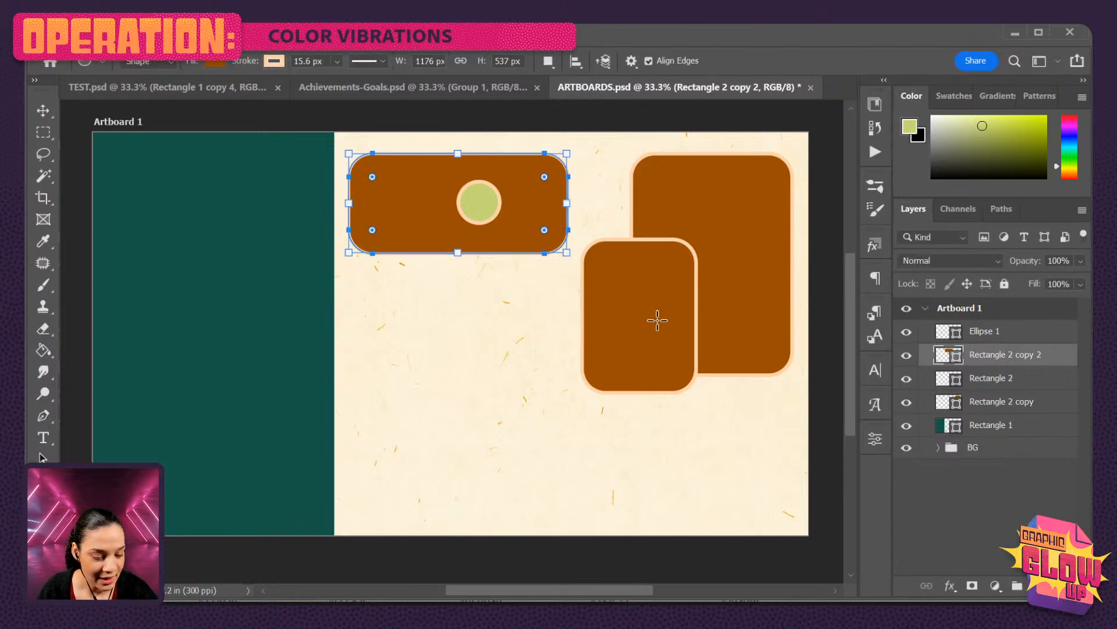
Shift the small overlapping rectangle, Rectangle 2, slightly further down and left over the large rectangle's corner.
ctrl+click(658, 318)
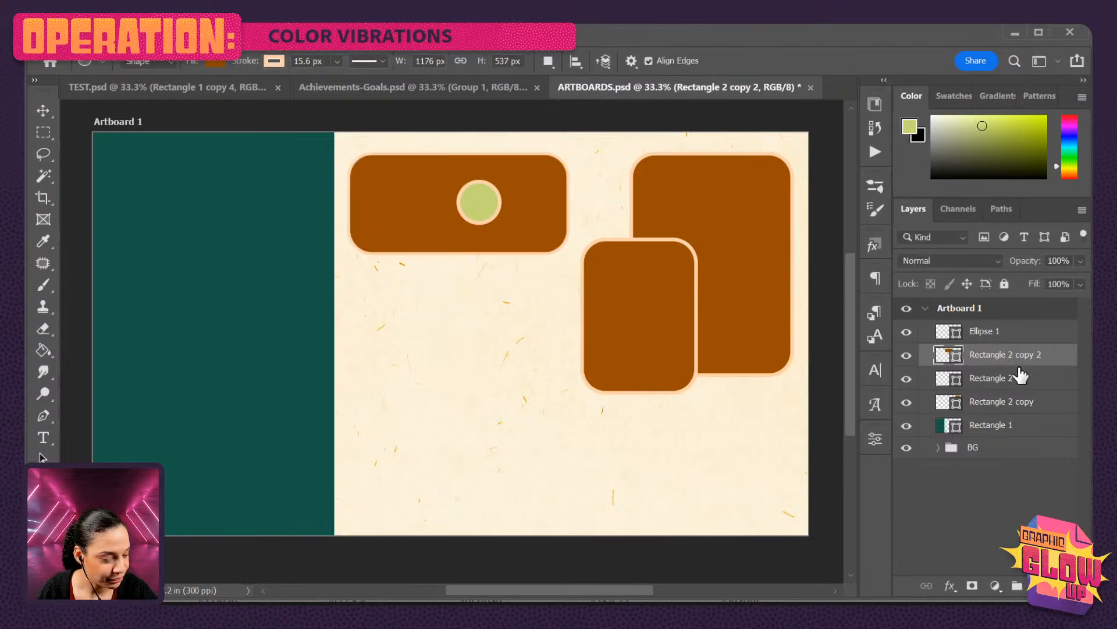
click(1021, 338)
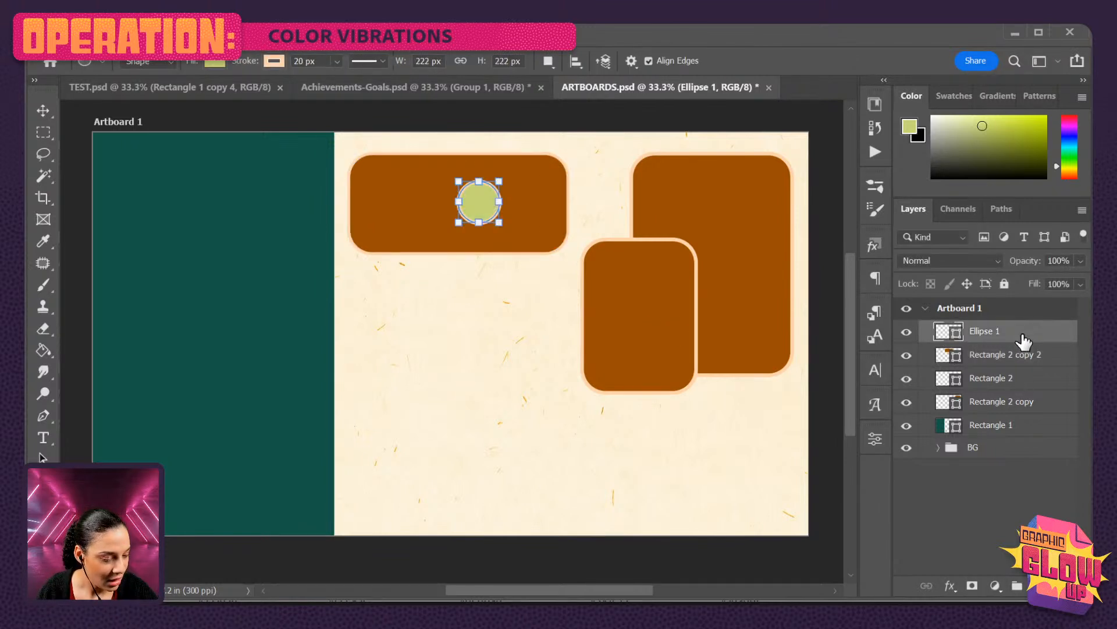
click(1030, 382)
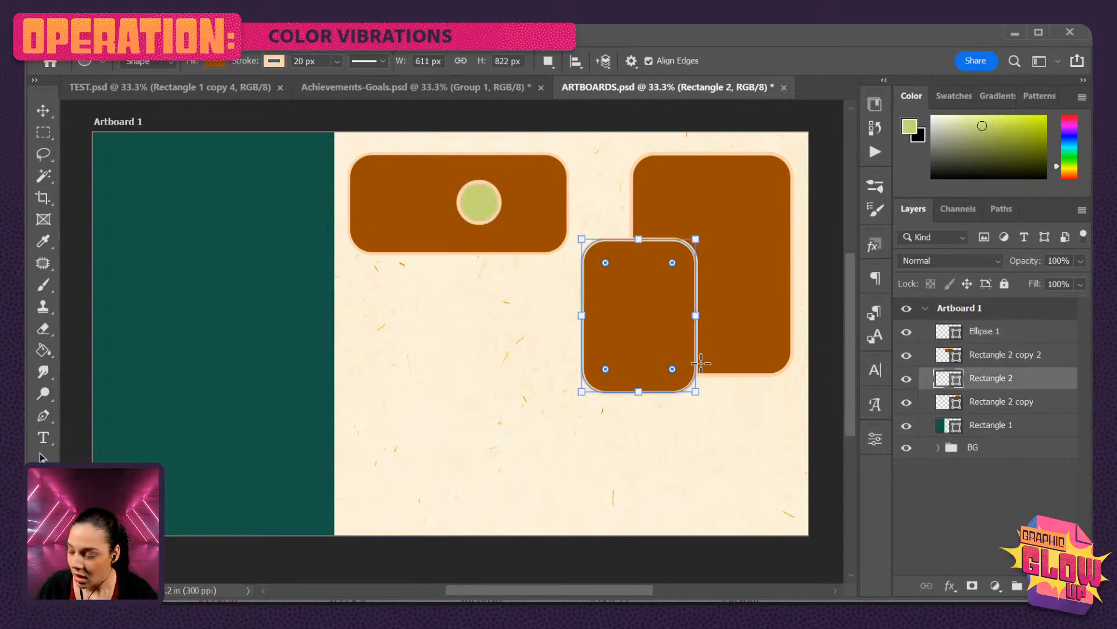
key(ctrl+t)
drag(651, 322, 638, 348)
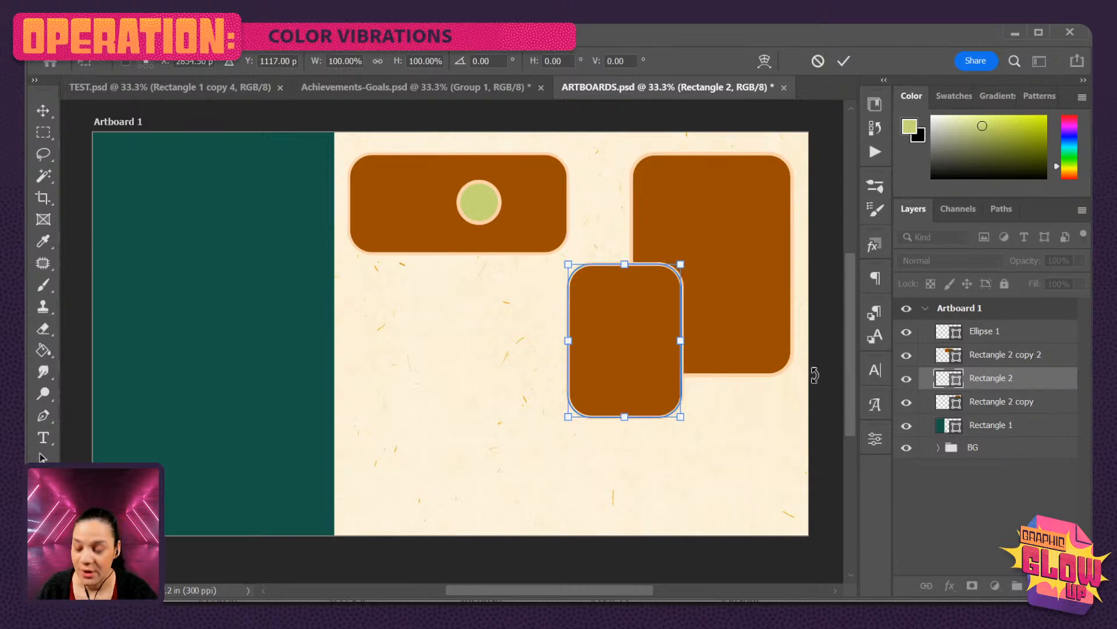
key(Return)
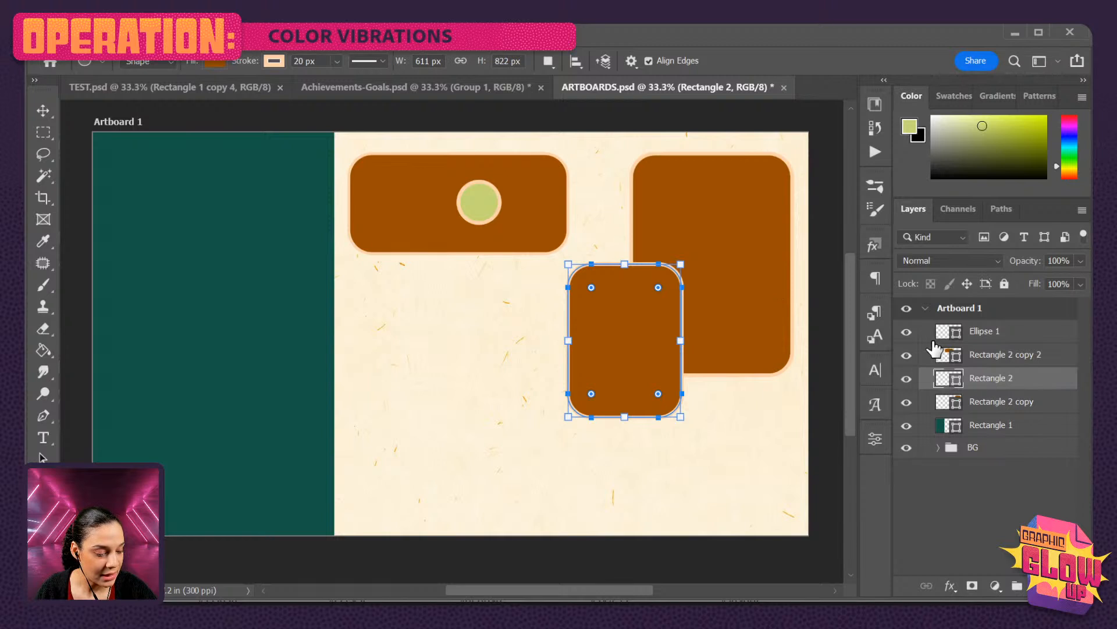
Enlarge Rectangle 2 copy to about 1047 by 1376 px so it extends past the artboard's top and right edges.
click(1034, 405)
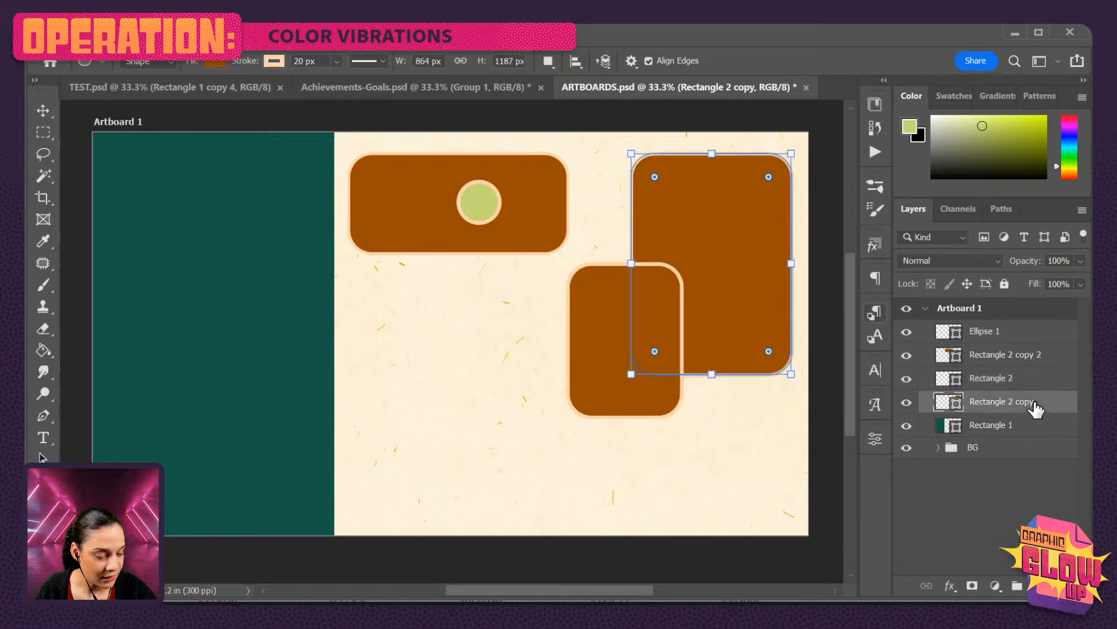
drag(792, 154, 825, 118)
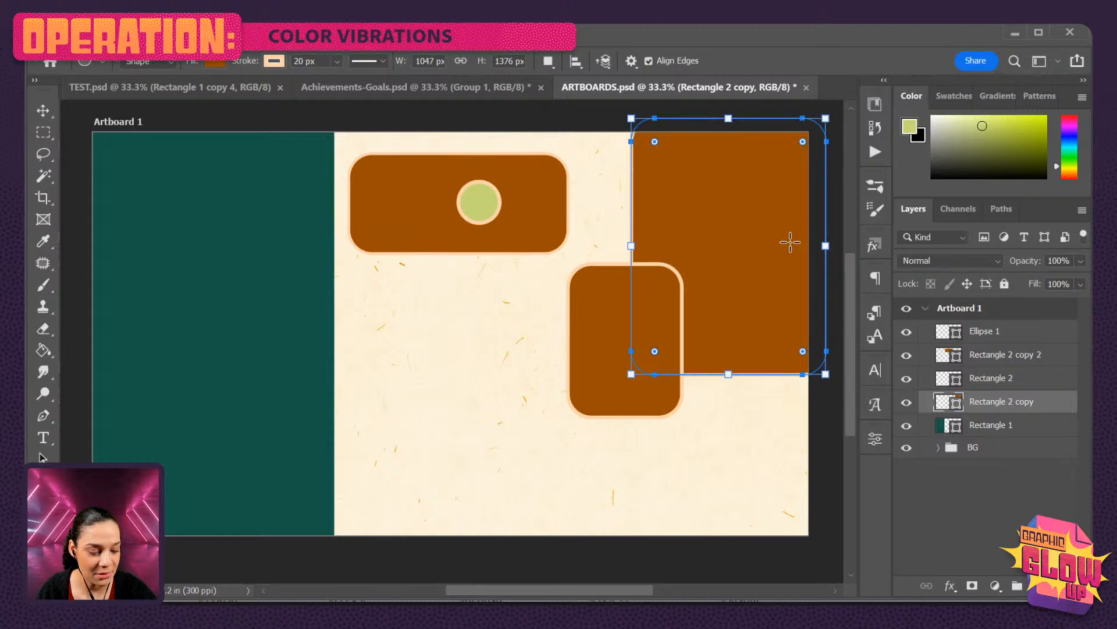
key(Return)
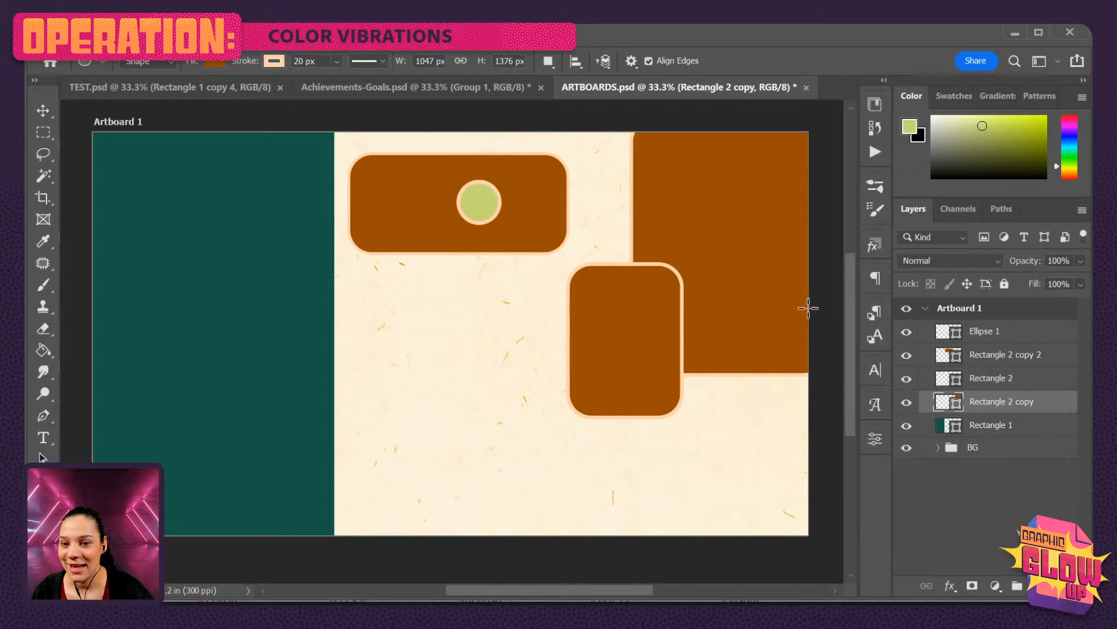
drag(728, 116, 728, 103)
drag(828, 241, 844, 244)
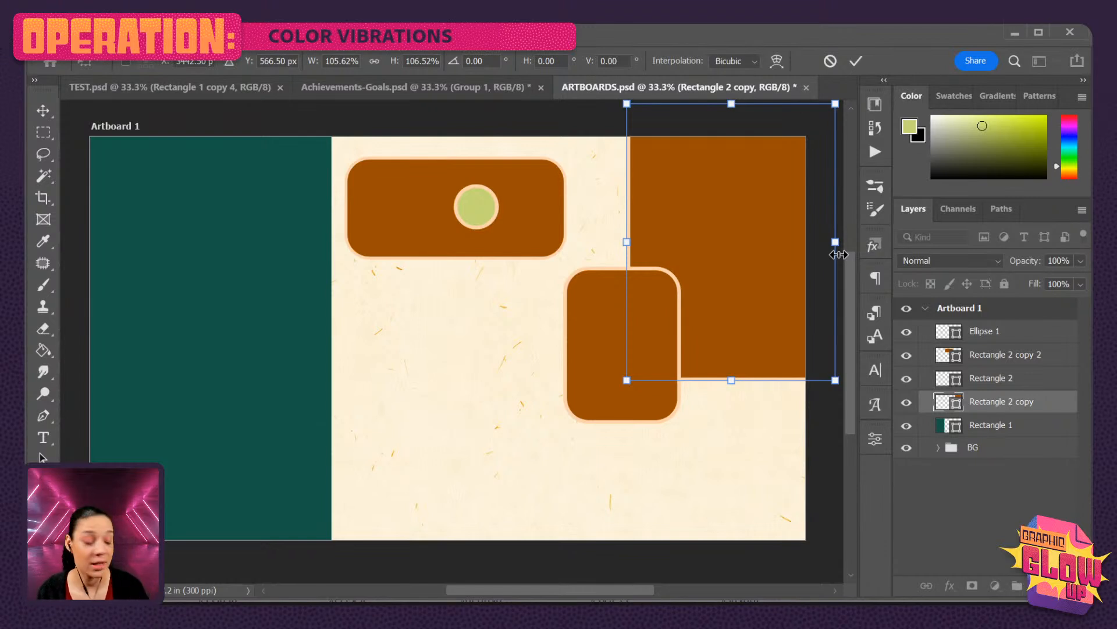
click(1025, 405)
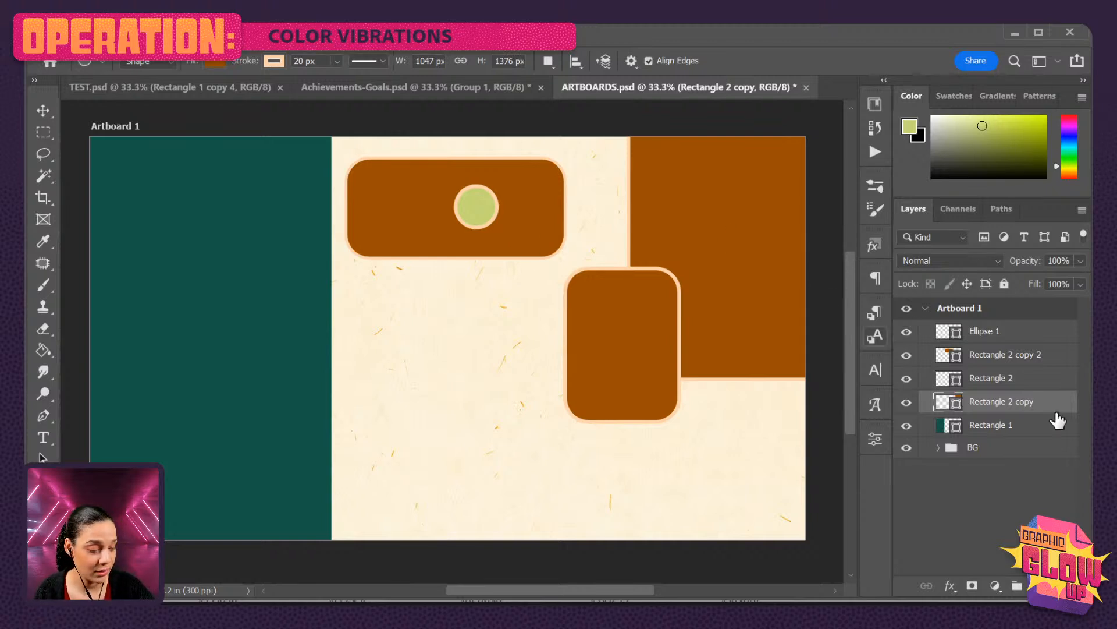
Increase the height of the wide banner, Rectangle 2 copy 2, to about 593 px and move it slightly up.
click(1006, 362)
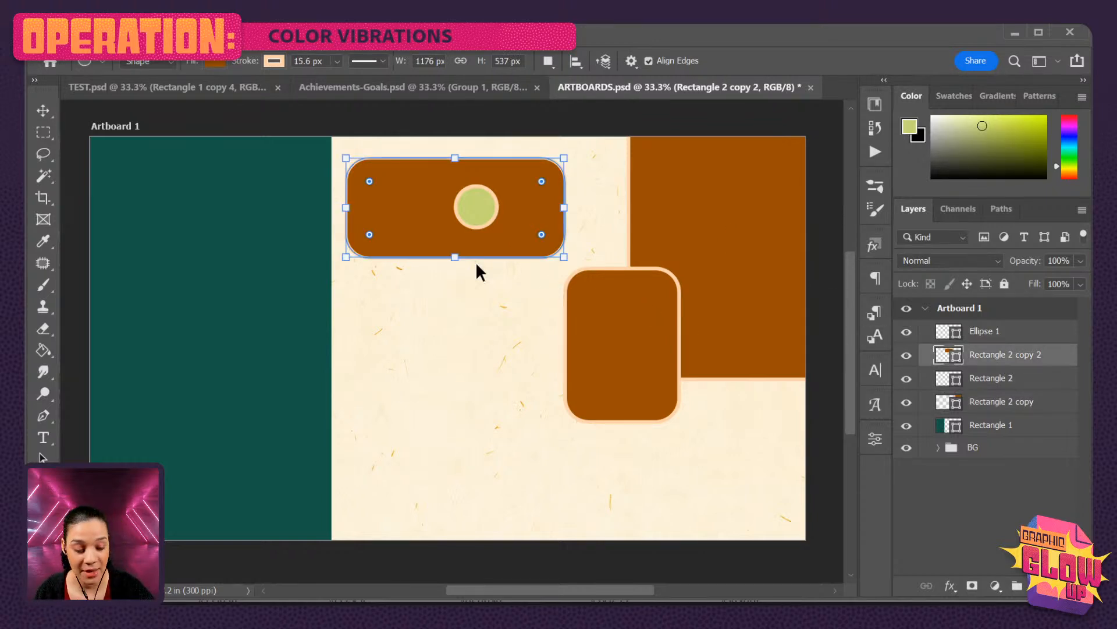
drag(455, 259, 455, 267)
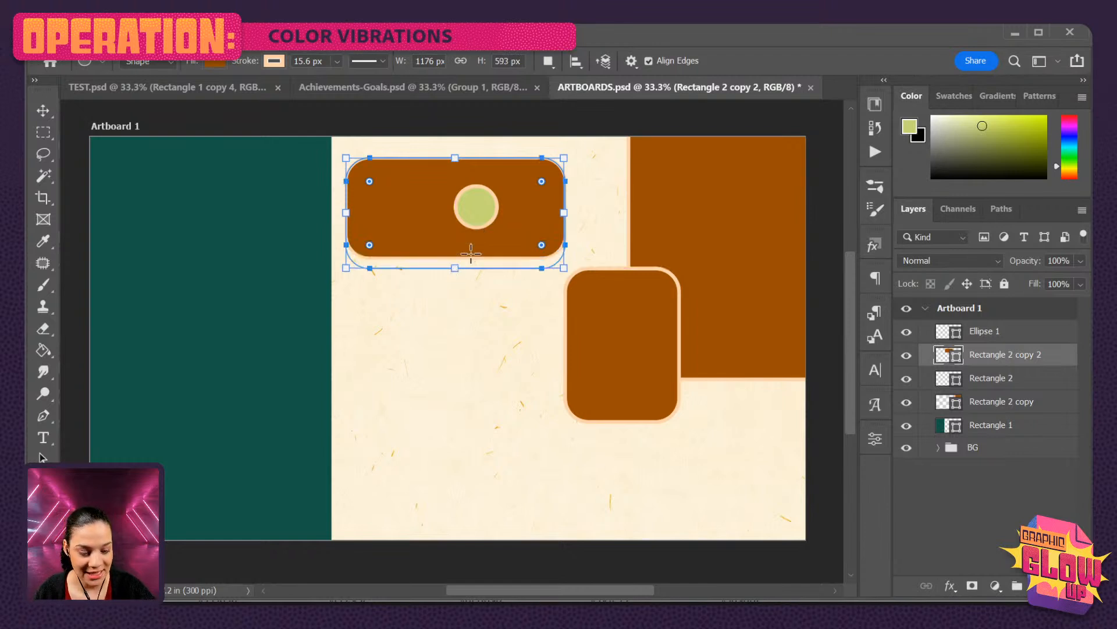
drag(507, 224, 523, 208)
key(ctrl+z)
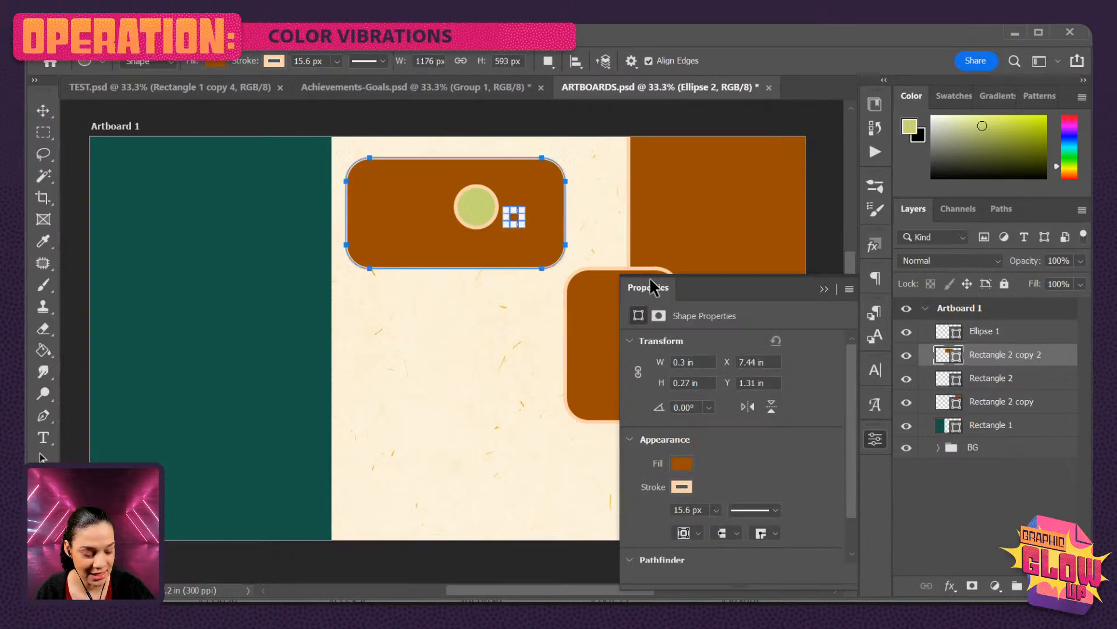
key(ctrl+t)
mouse_move(518, 233)
mouse_down()
mouse_move(567, 225)
mouse_move(508, 218)
mouse_move(539, 222)
mouse_move(523, 214)
mouse_up()
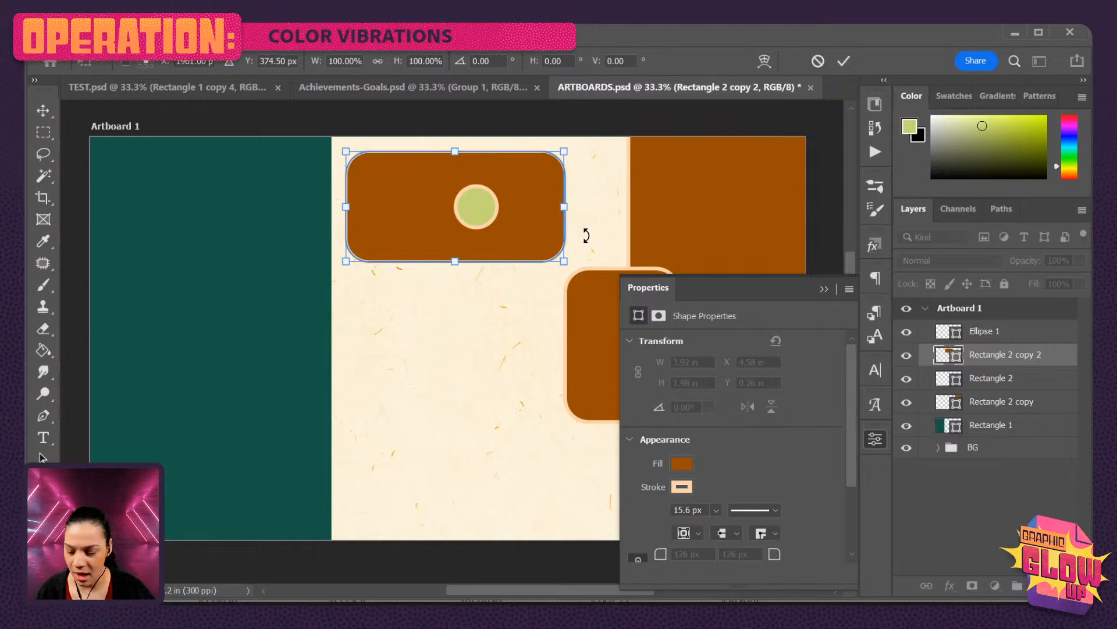
key(Return)
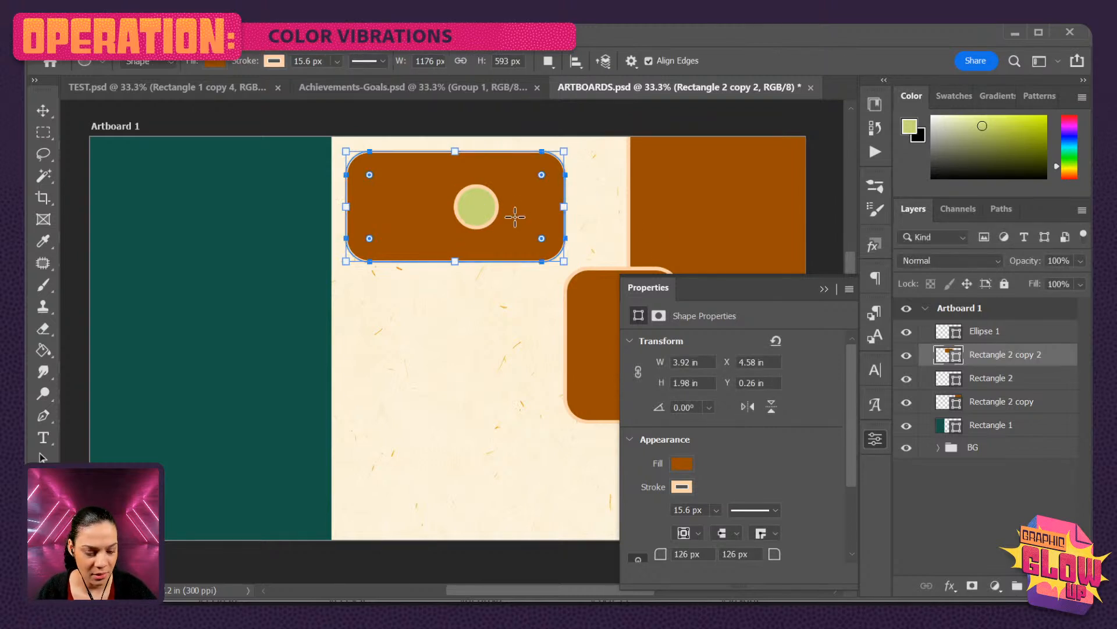
Move the green circle, Ellipse 1, onto the right edge of the wide brown banner.
click(1033, 333)
key(ctrl+t)
drag(484, 208, 569, 209)
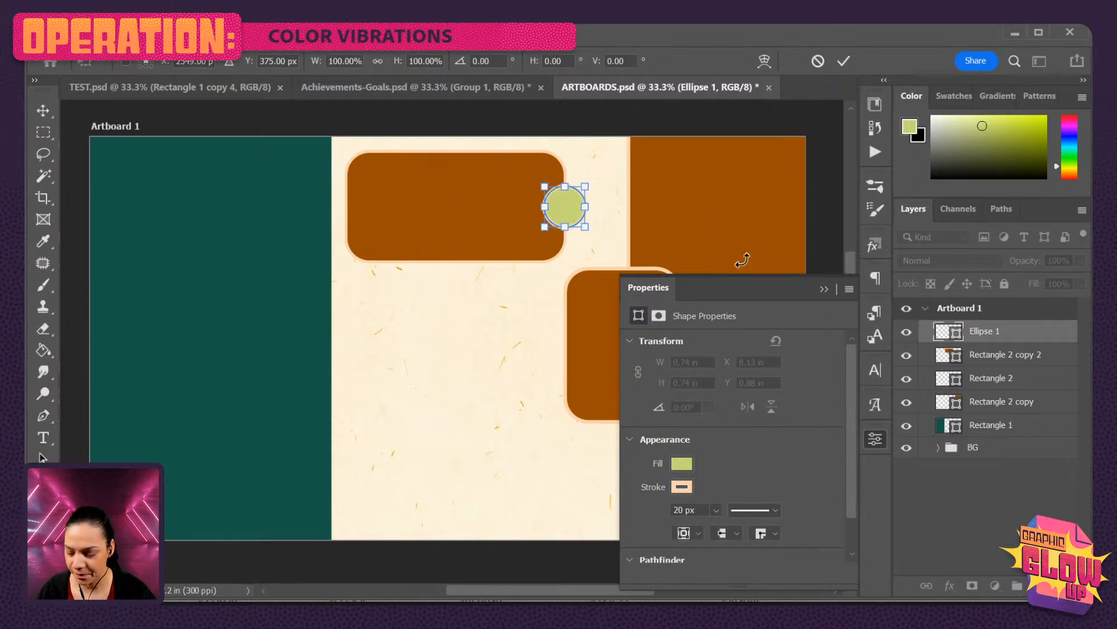
key(Return)
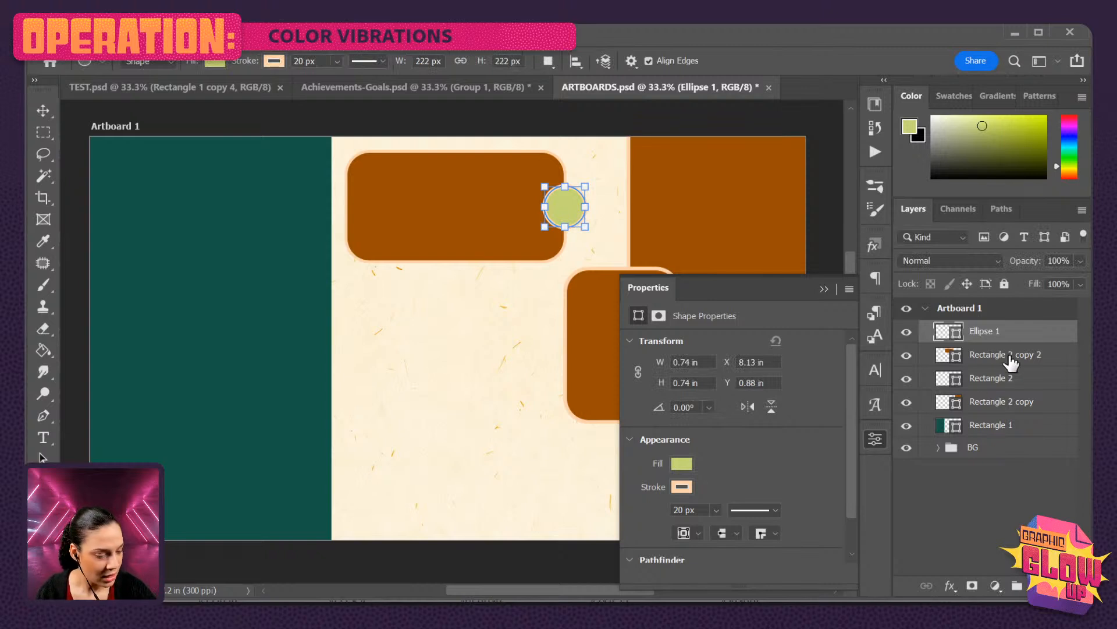
Duplicate the green circle and place the copy near the upper-right corner of the large brown rectangle.
key(ctrl+j)
key(ctrl+t)
drag(567, 208, 778, 168)
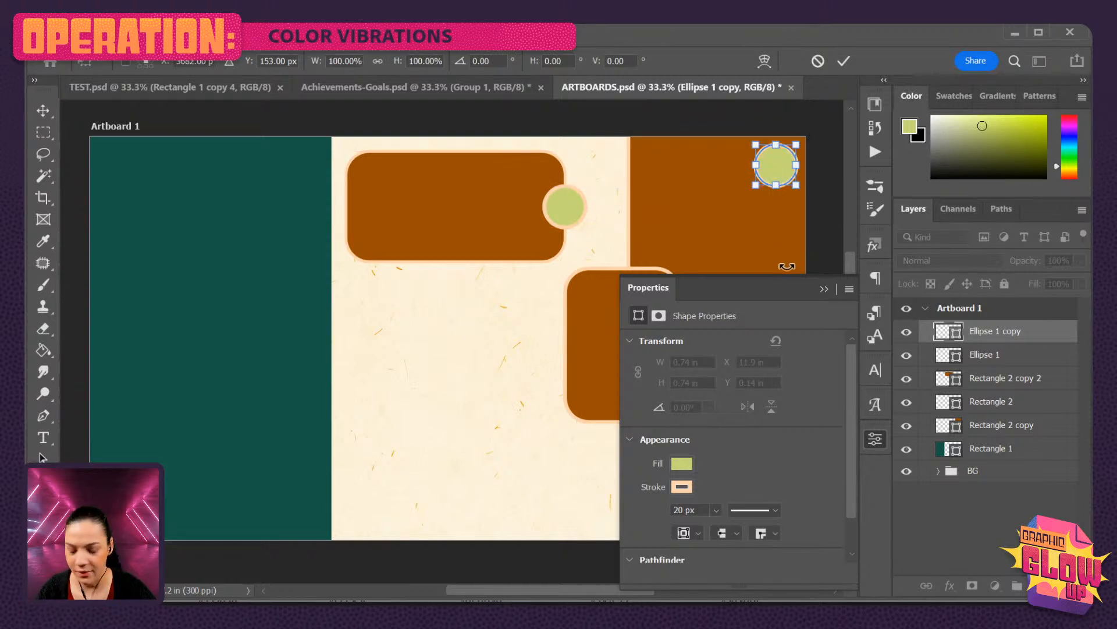
click(877, 439)
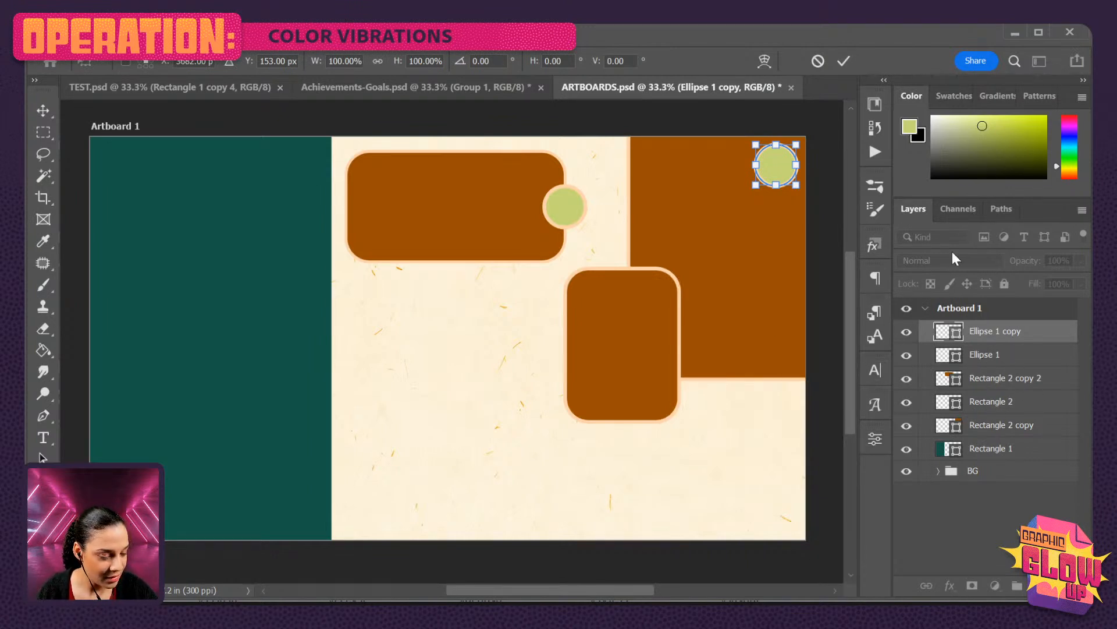
key(Return)
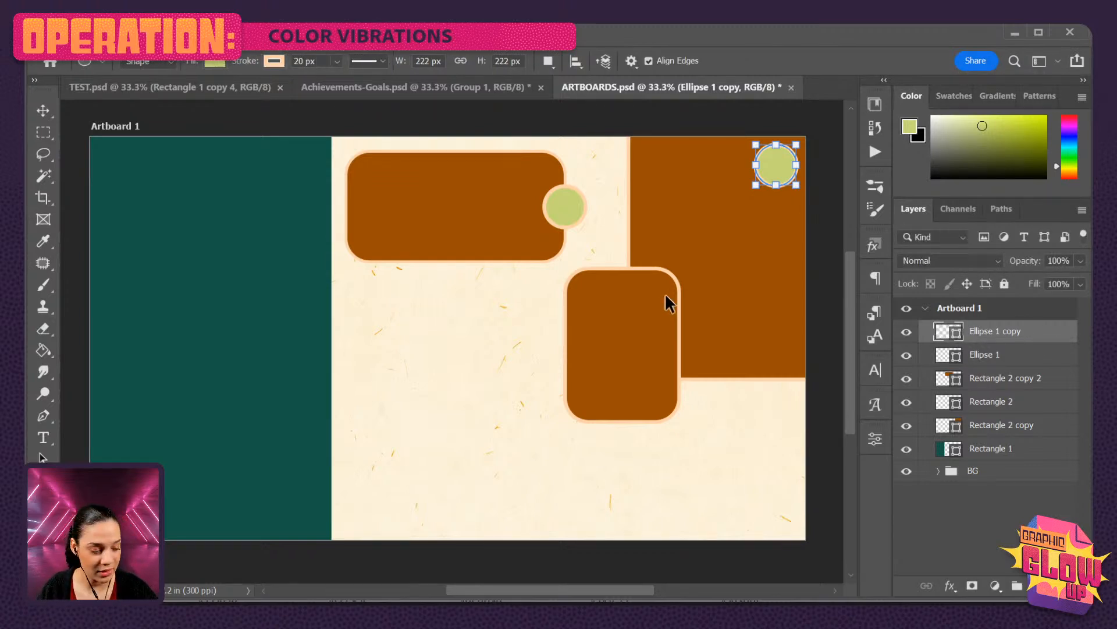
Duplicate Ellipse 1 copy and place the new circle on the lower edge of the small overlapping rectangle.
key(ctrl+j)
key(ctrl+t)
drag(774, 164, 643, 416)
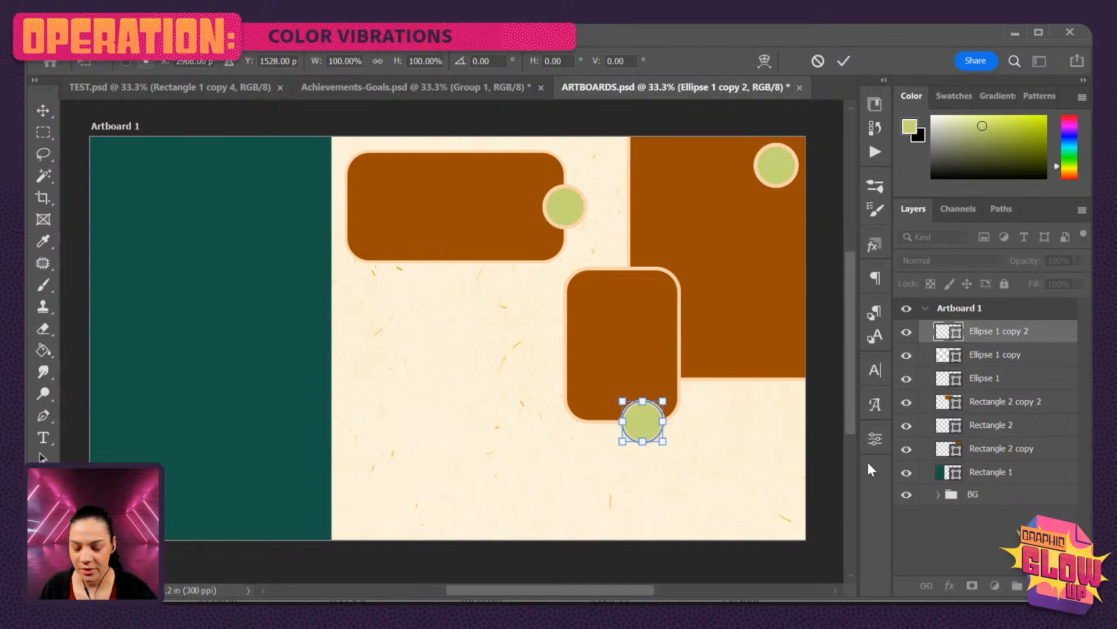
key(Return)
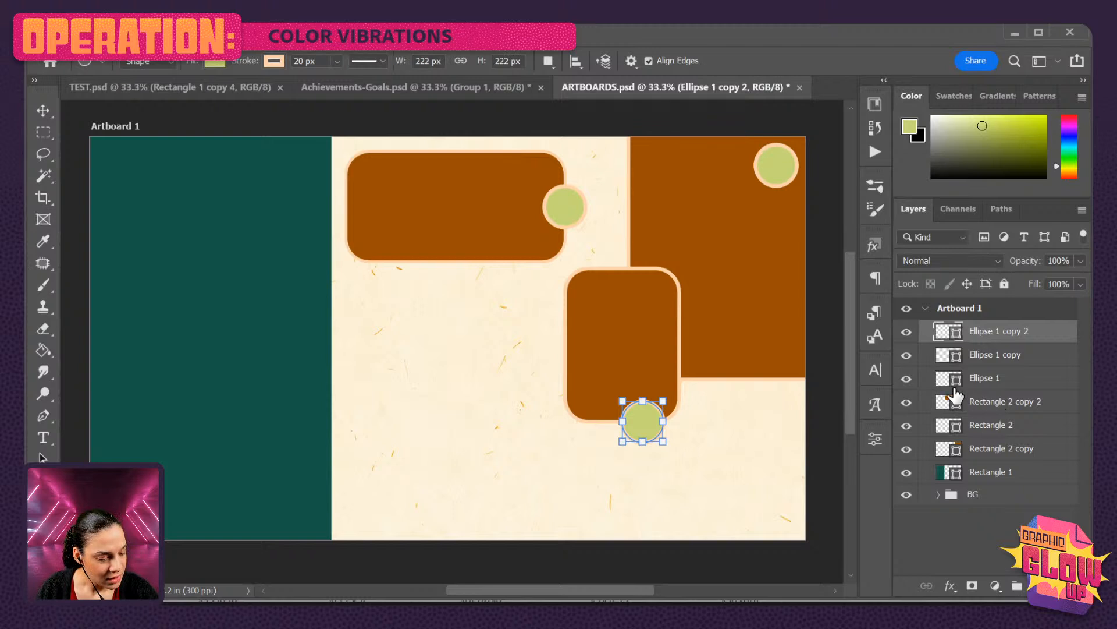
With Rectangle 2 copy 2 selected, look through the images, gradients and color themes in the GGU COLOR library.
click(1016, 402)
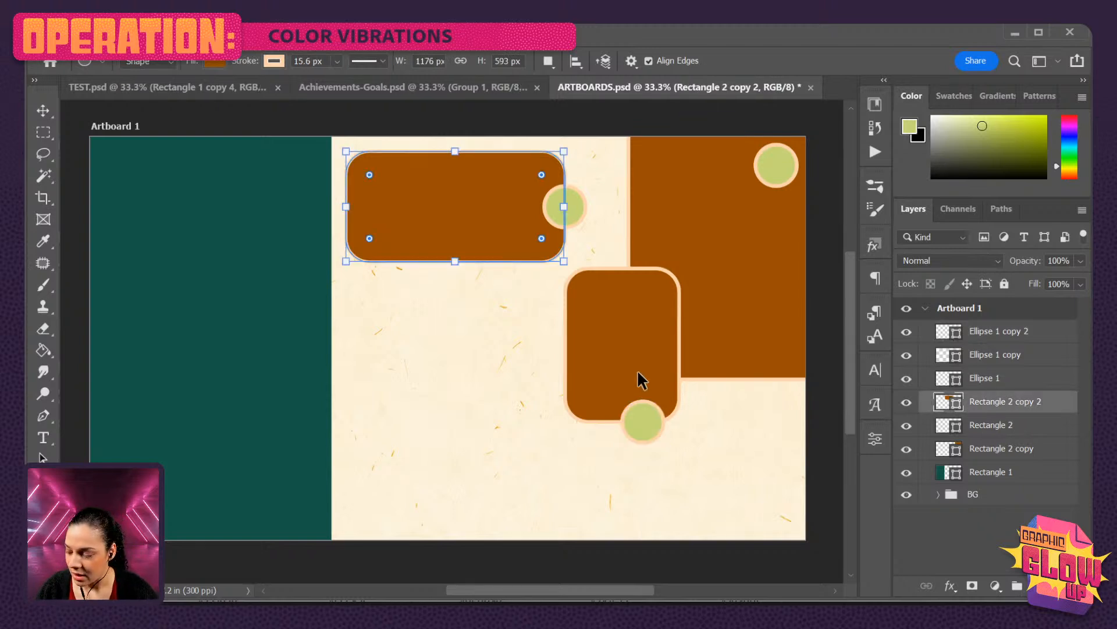
click(875, 105)
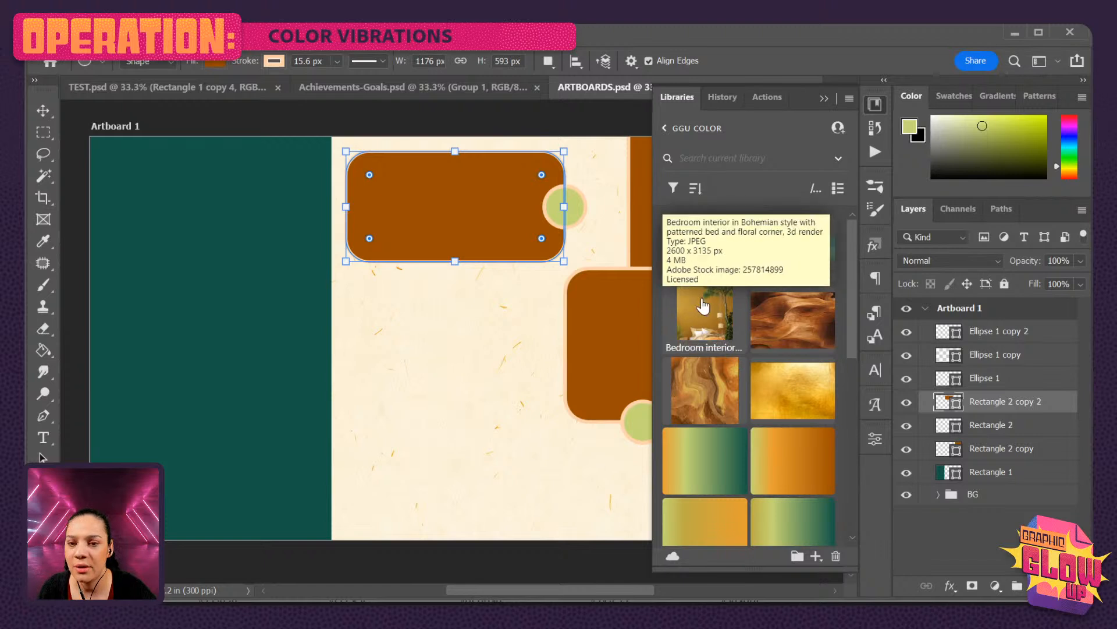
scroll(721, 383, down, 3)
scroll(721, 383, down, 2)
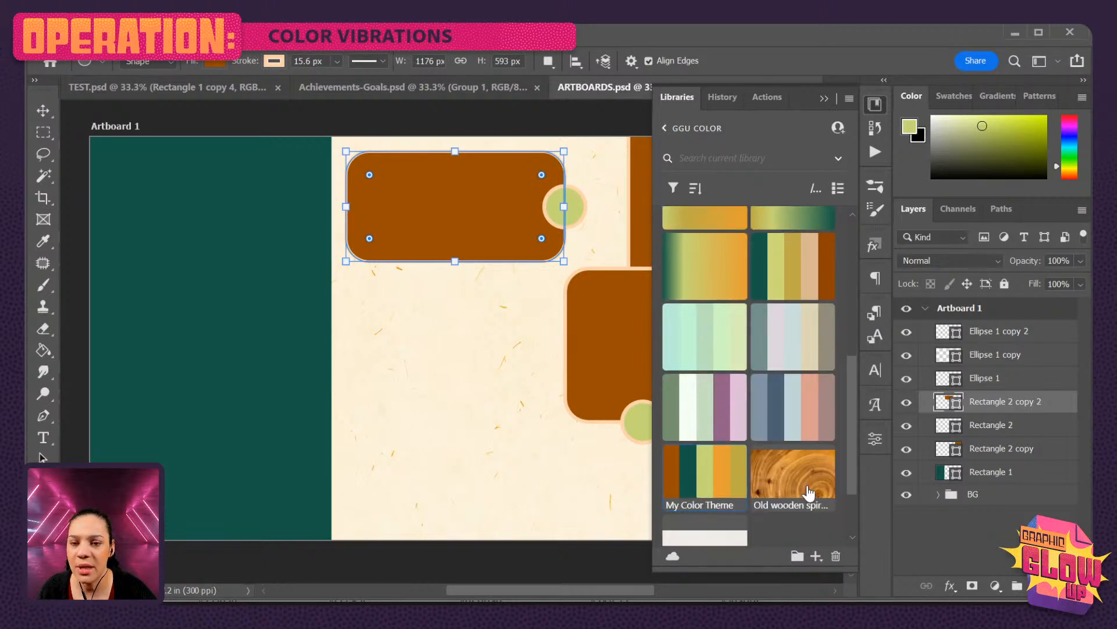
scroll(806, 488, down, 3)
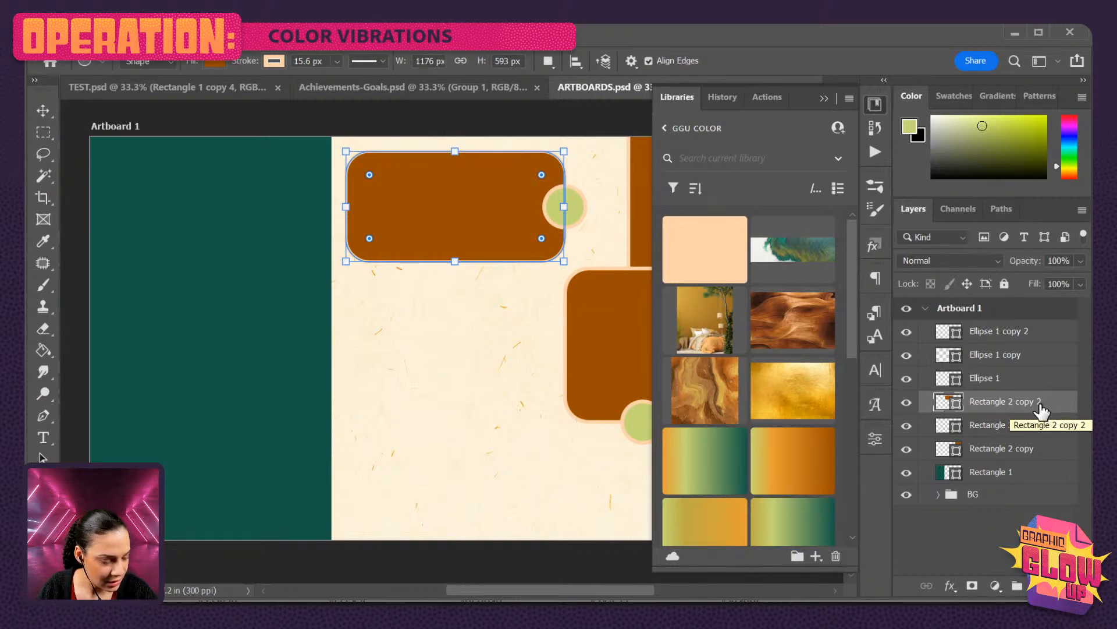
Duplicate the wide banner, reshape the copy to about 666 by 994 px and place it across the green panel's edge.
key(ctrl+j)
key(ctrl+t)
drag(481, 202, 474, 383)
drag(562, 395, 469, 396)
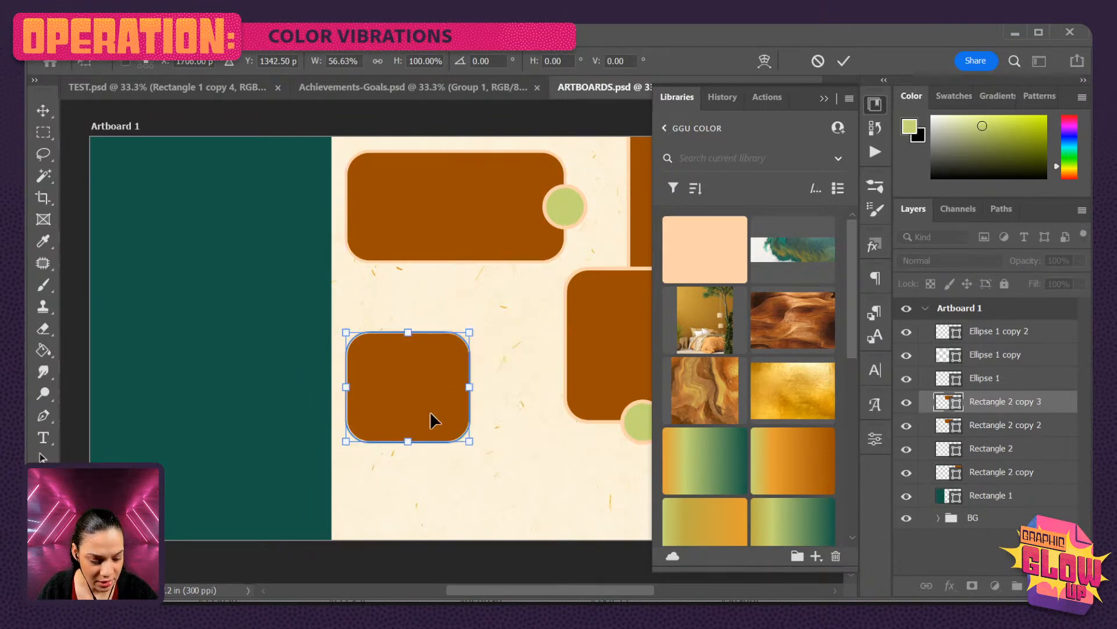
drag(408, 441, 408, 517)
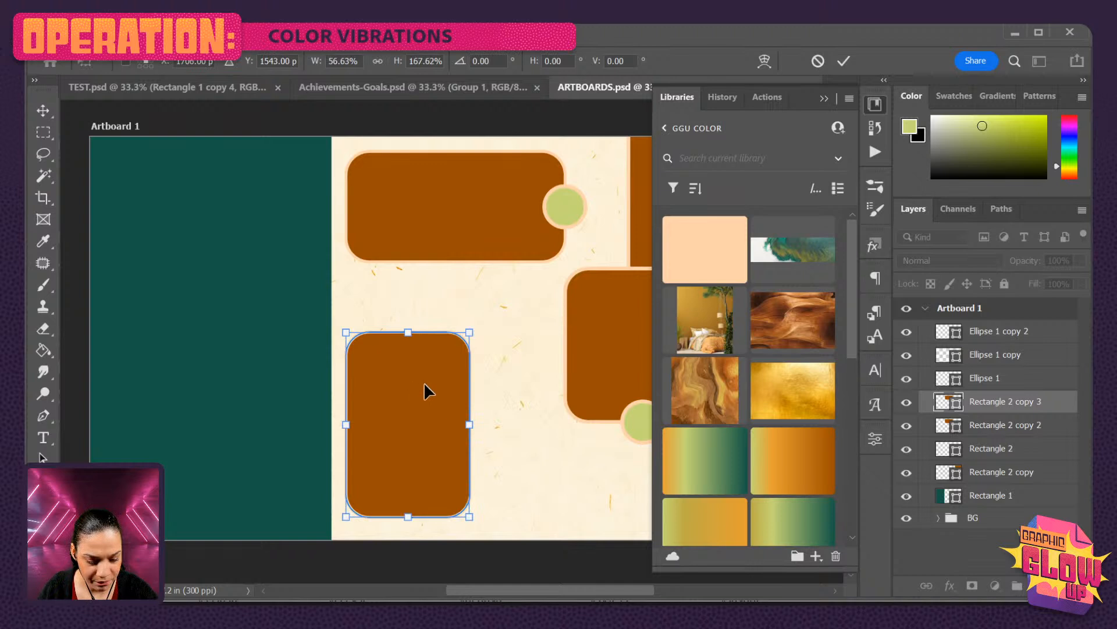
drag(430, 424, 389, 332)
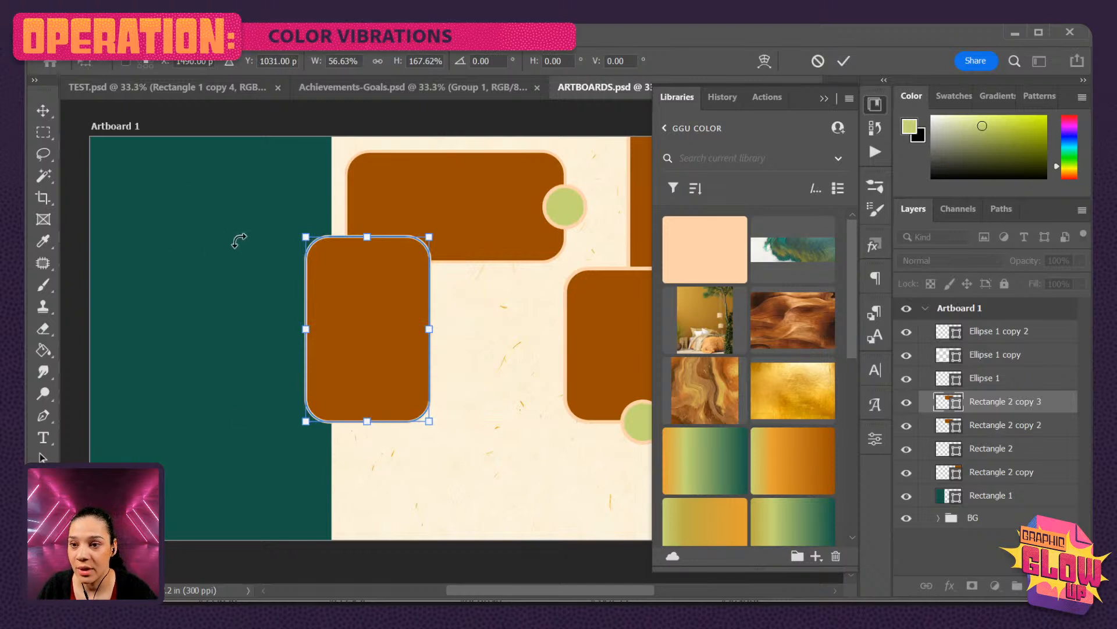
key(Return)
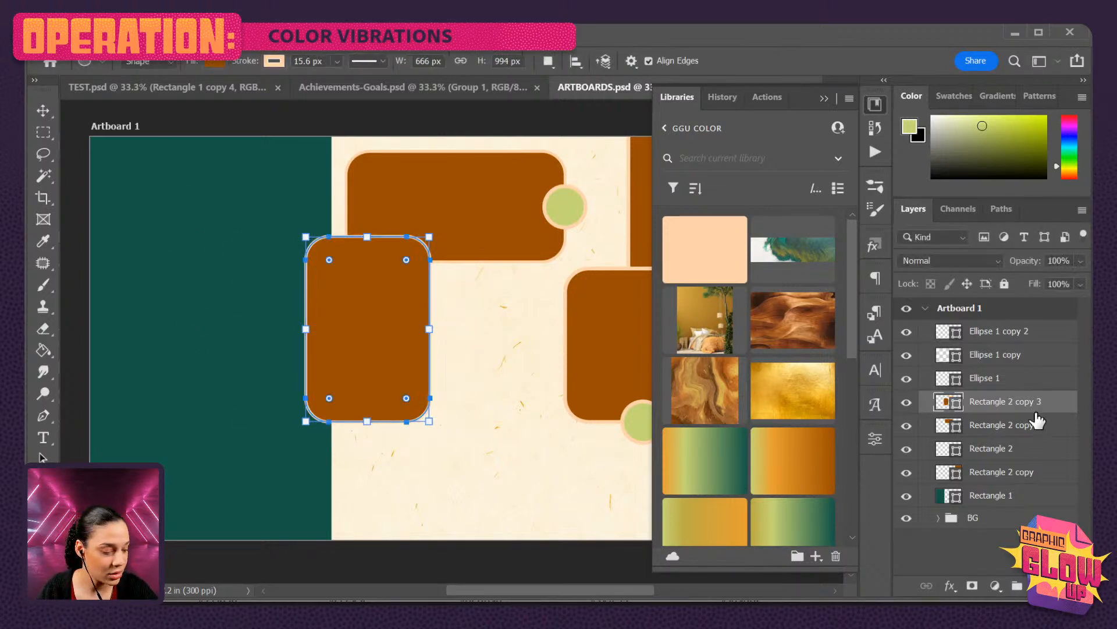
Duplicate Rectangle 2 copy 3, reshape it to about 177% width and 89% height, and move it over the artboard's lower-right corner.
key(ctrl+minus)
key(ctrl+minus)
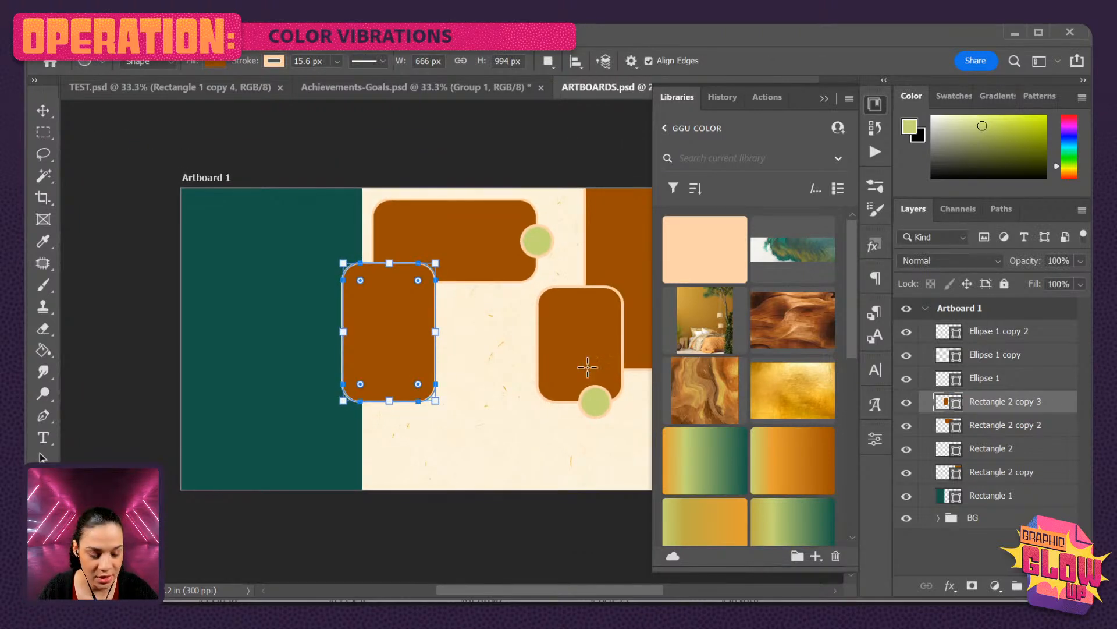
drag(543, 354, 411, 310)
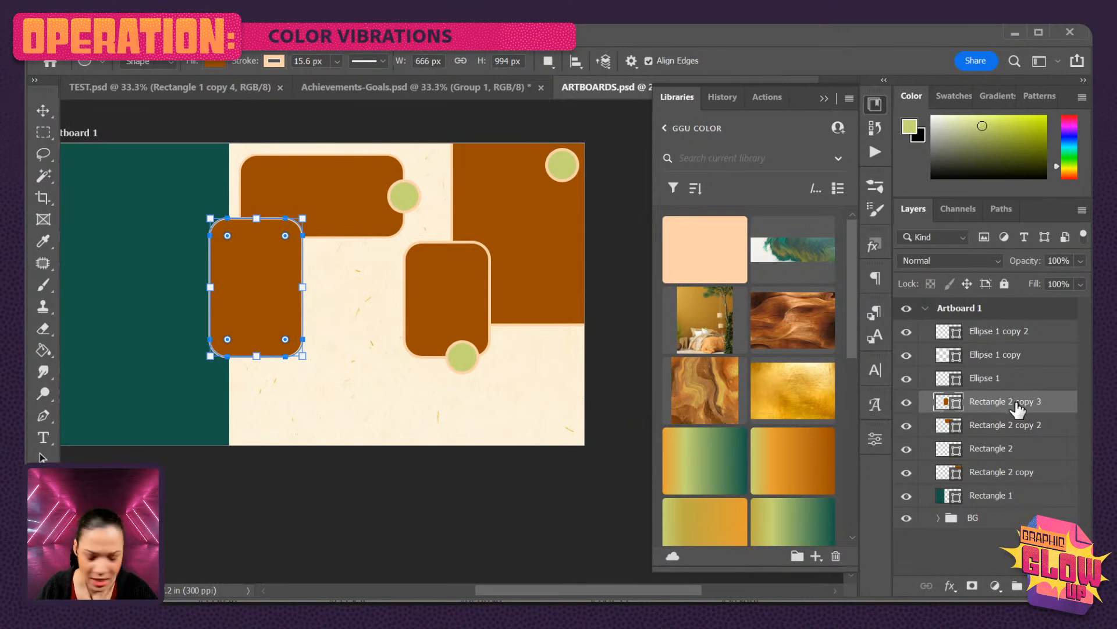
key(ctrl+j)
key(ctrl+t)
drag(253, 290, 290, 375)
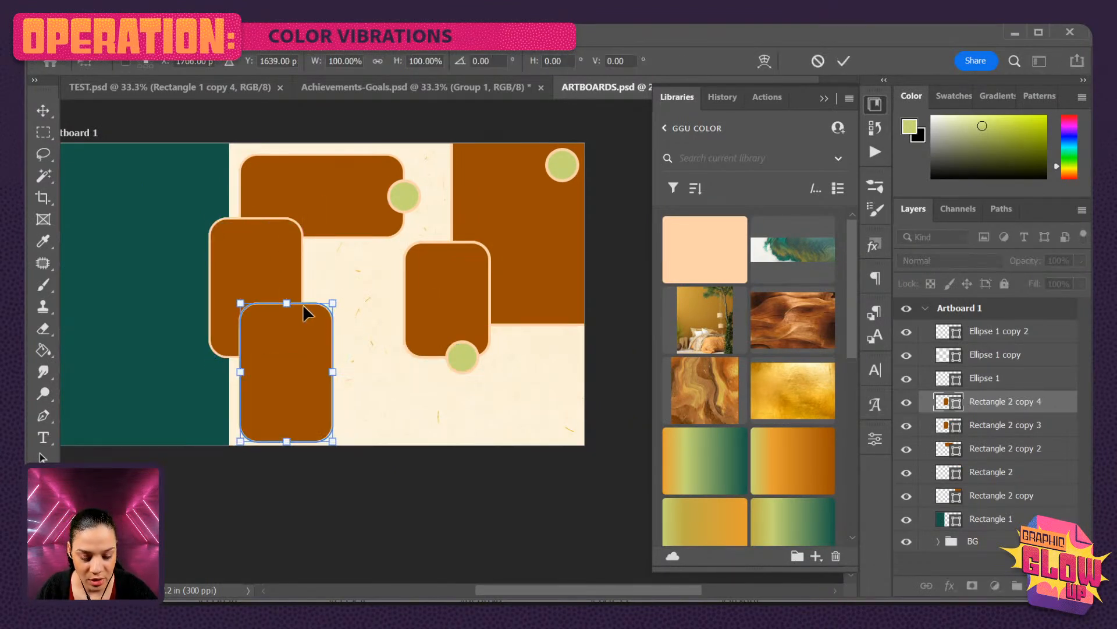
drag(286, 303, 285, 372)
drag(332, 406, 403, 407)
drag(323, 373, 317, 317)
drag(349, 381, 553, 449)
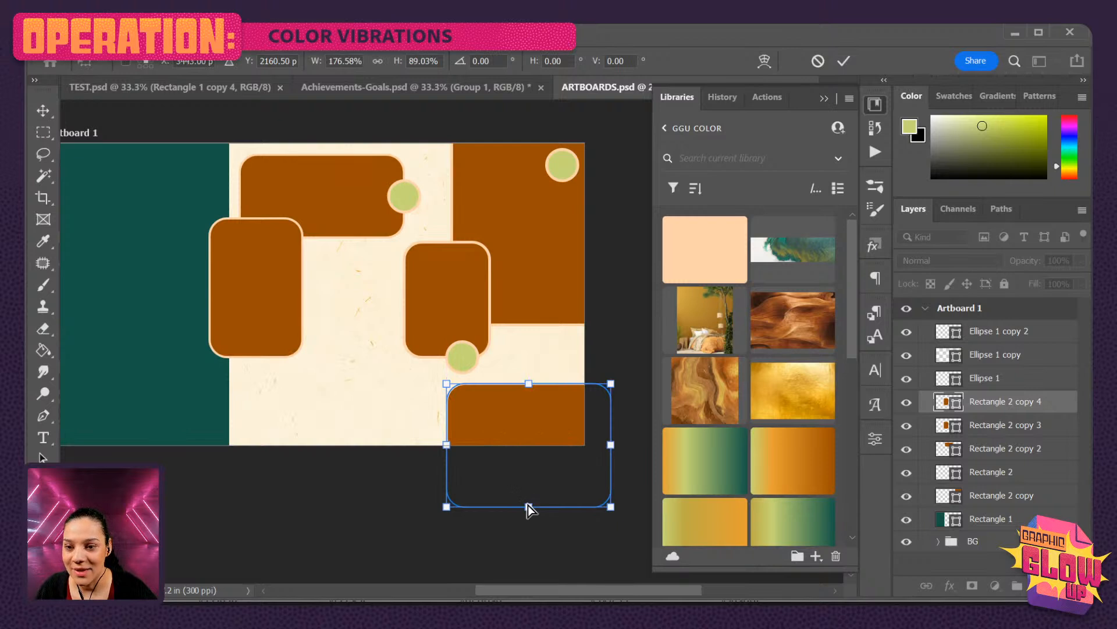
Reduce the lower-right rectangle, Rectangle 2 copy 4, to about 1140 by 601 px.
drag(529, 507, 532, 466)
drag(611, 426, 605, 429)
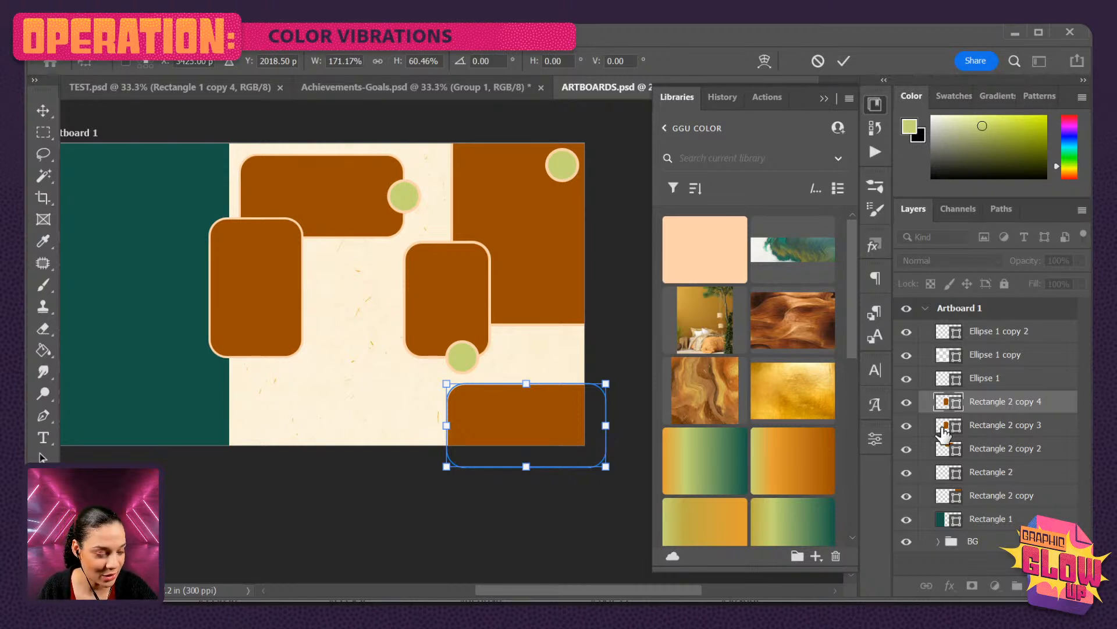
key(Return)
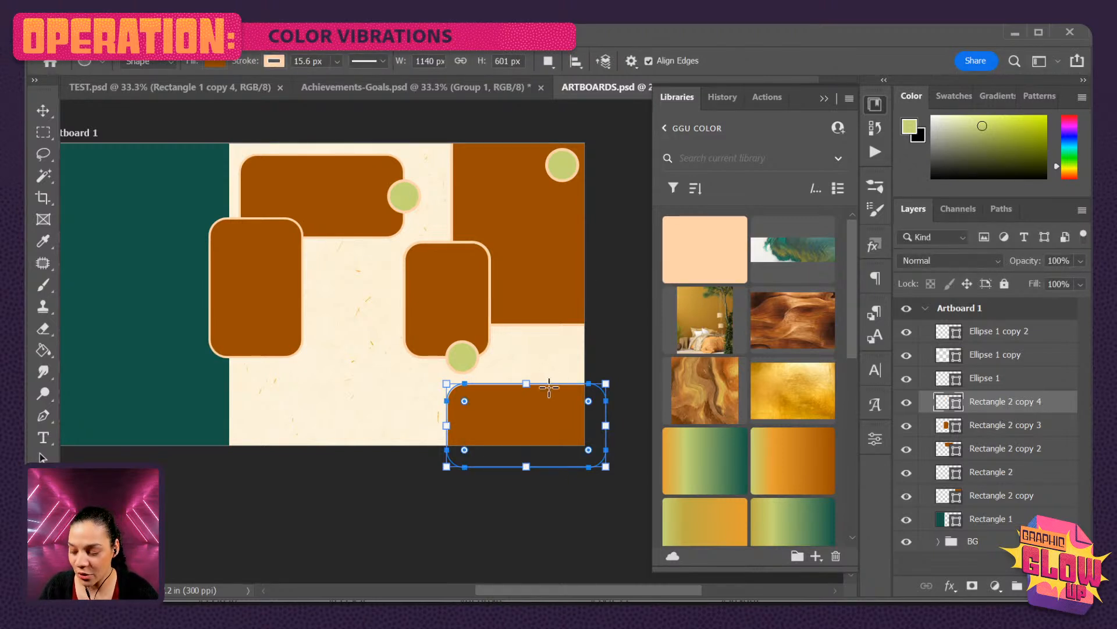
Duplicate Ellipse 1 copy 2 and place the new circle on the right edge of the tall rectangle beside the green panel.
click(1017, 335)
click(1018, 337)
key(ctrl+alt+t)
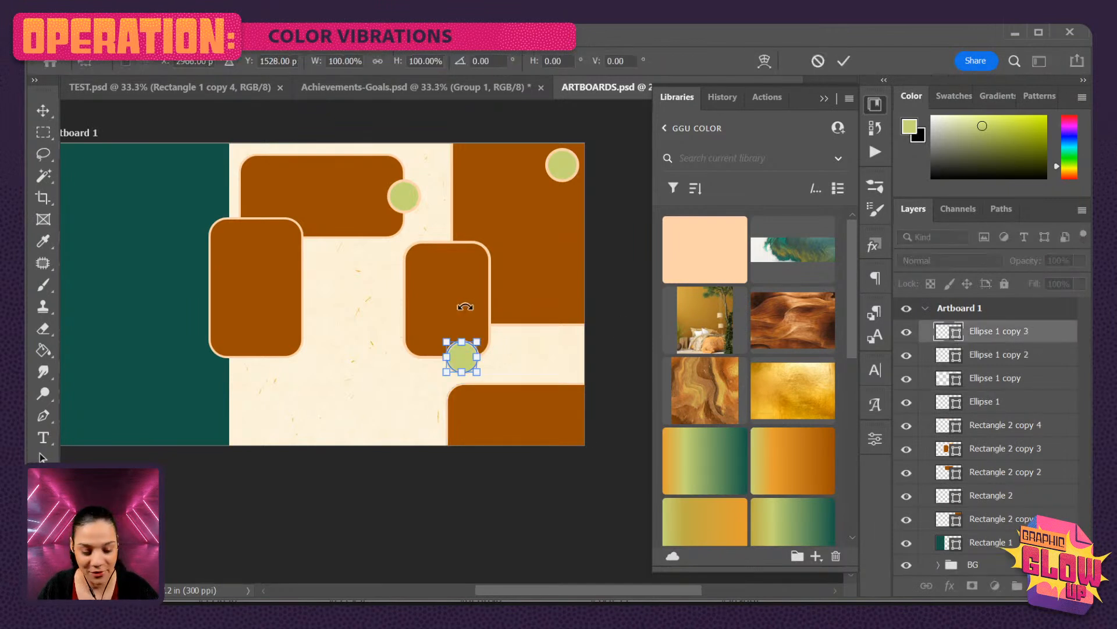
drag(464, 356, 301, 279)
key(Return)
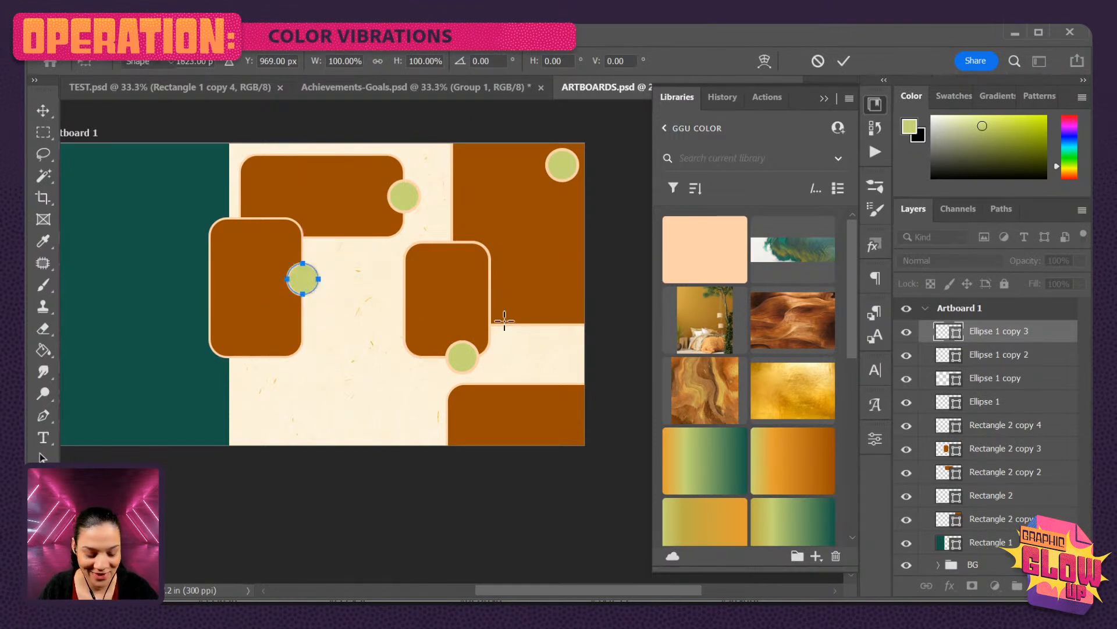
Duplicate Ellipse 1 copy 3 and place the new circle on the top edge of the lower-right rectangle.
key(ctrl+alt+t)
drag(302, 276, 537, 379)
key(Return)
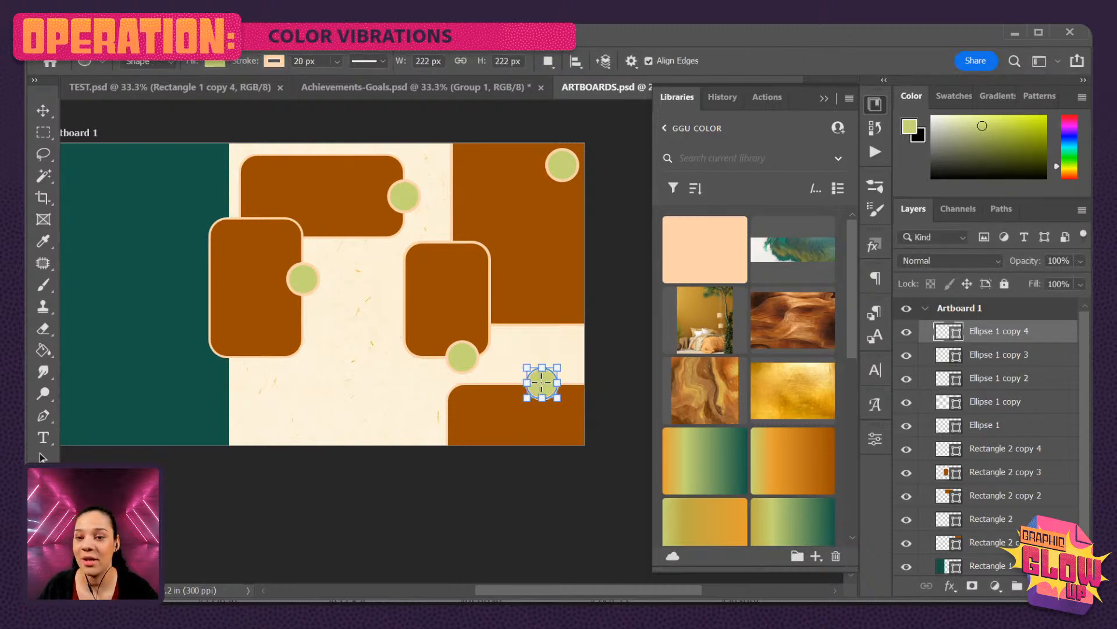
Duplicate the lower-right rectangle, move the copy into the central gap and reshape it to about 666 by 919 px.
key(ctrl+plus)
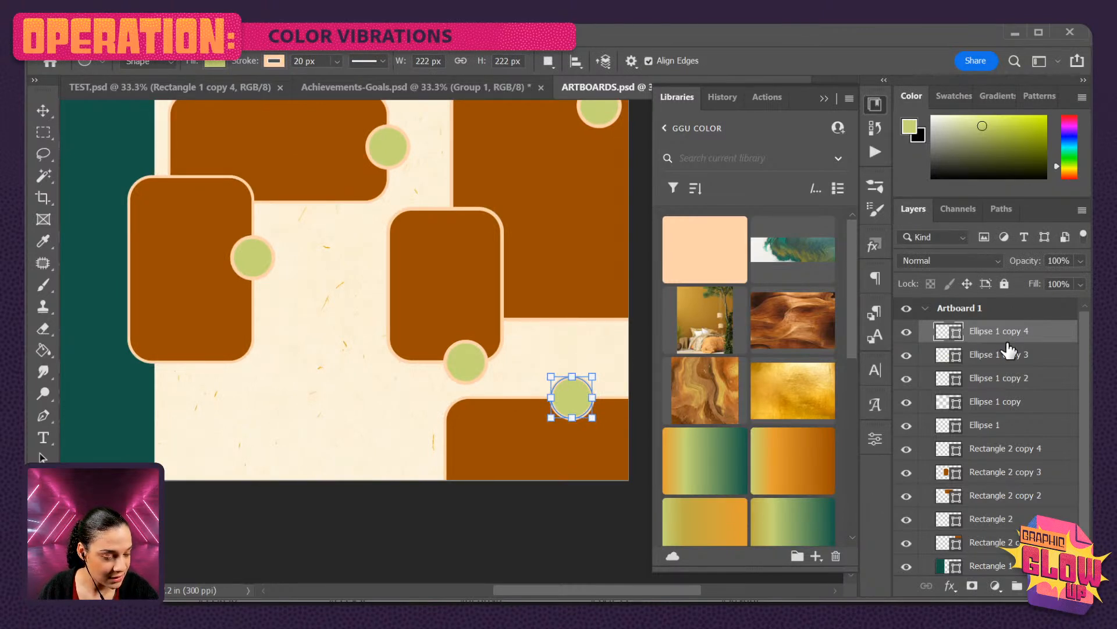
click(1016, 453)
key(ctrl+j)
key(ctrl+t)
drag(581, 438, 357, 344)
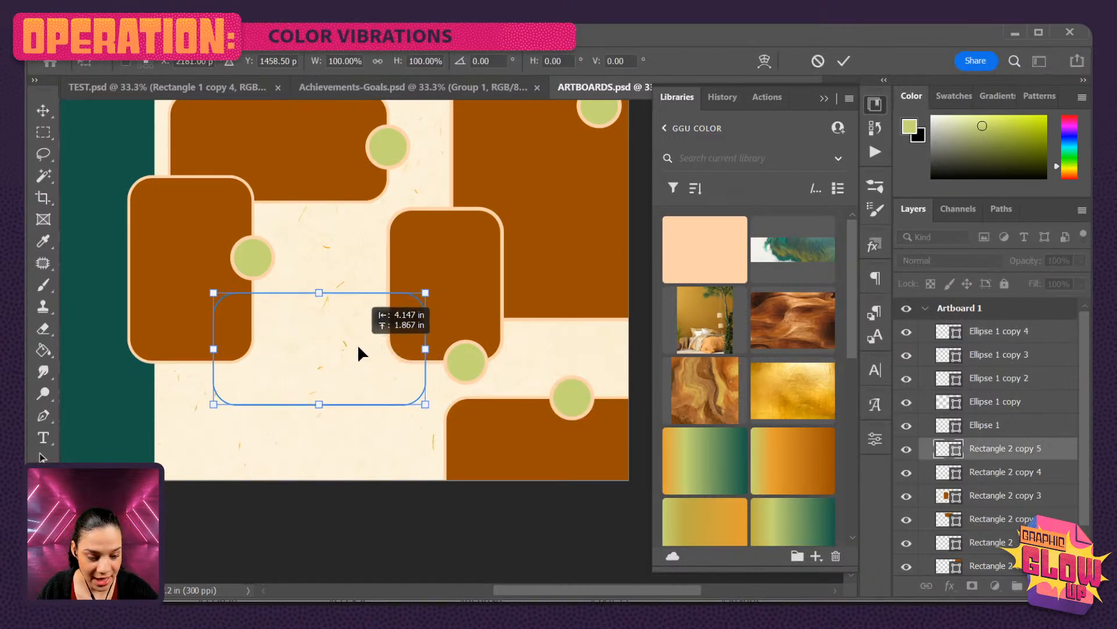
key(Return)
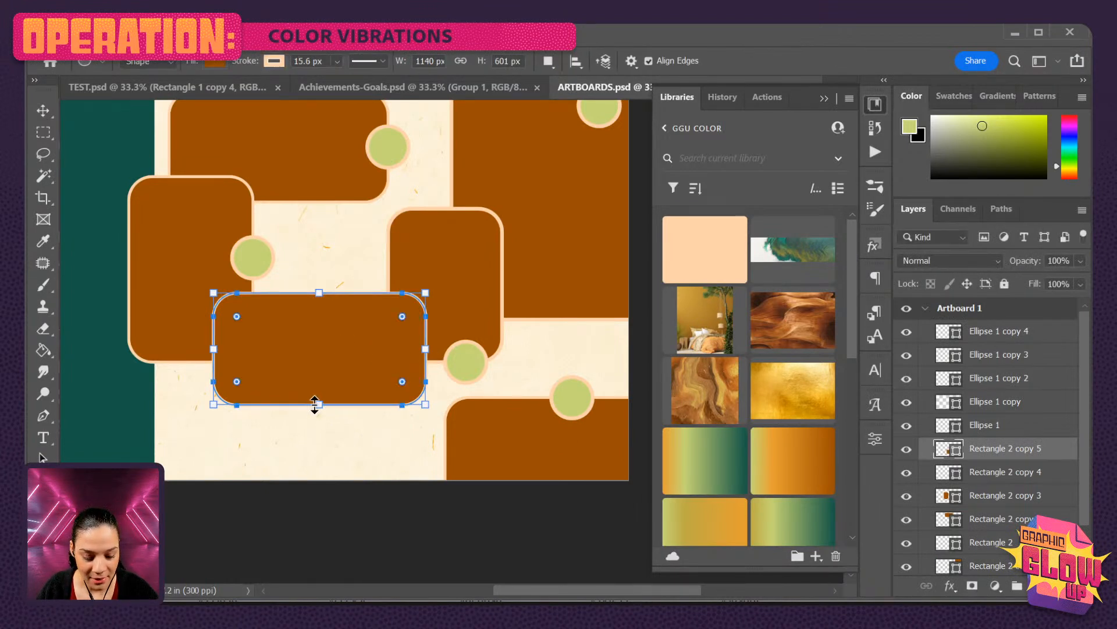
drag(319, 404, 322, 464)
drag(214, 378, 301, 379)
drag(384, 360, 368, 307)
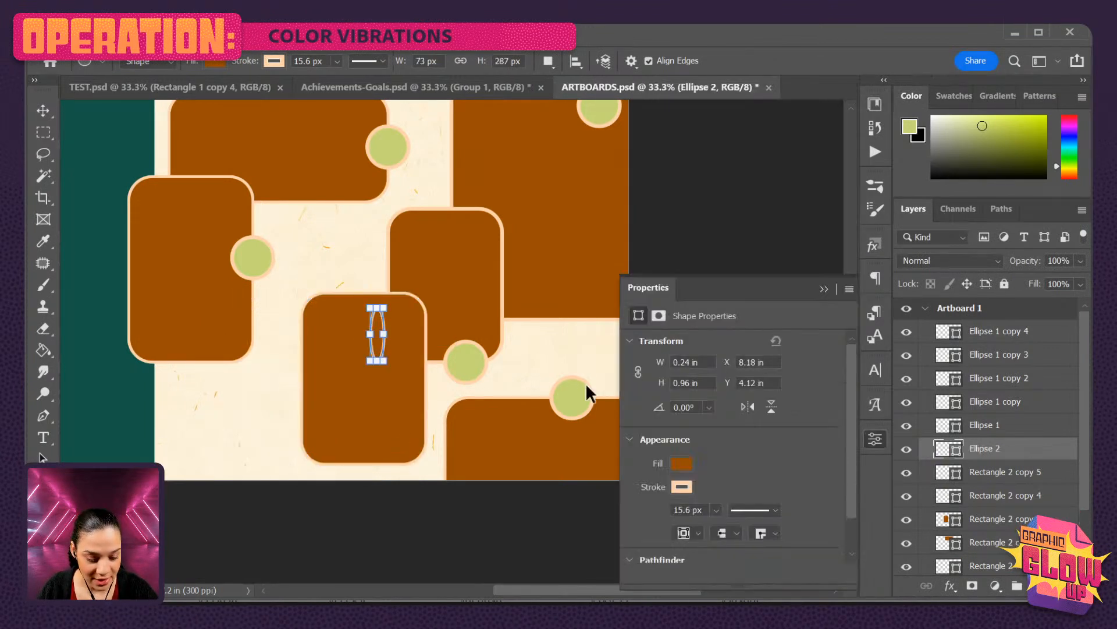
key(ctrl+z)
Place Rectangle 2 copy 5 beneath Rectangle 2 in the layer order and enlarge it to about 729 by 1261 px.
drag(1057, 454, 1066, 555)
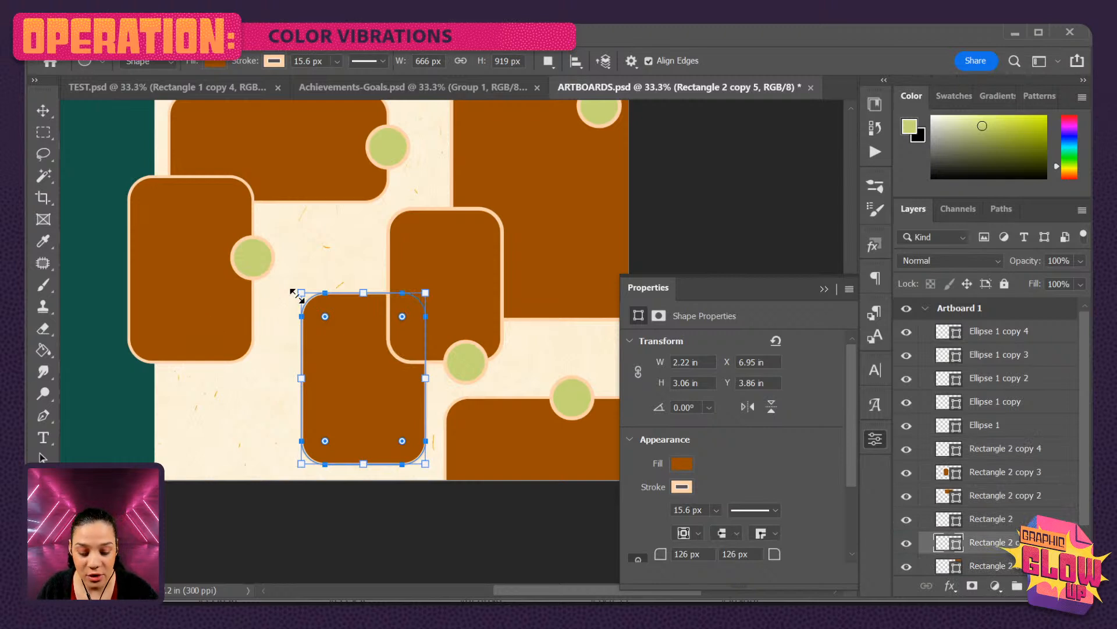
drag(301, 291, 289, 229)
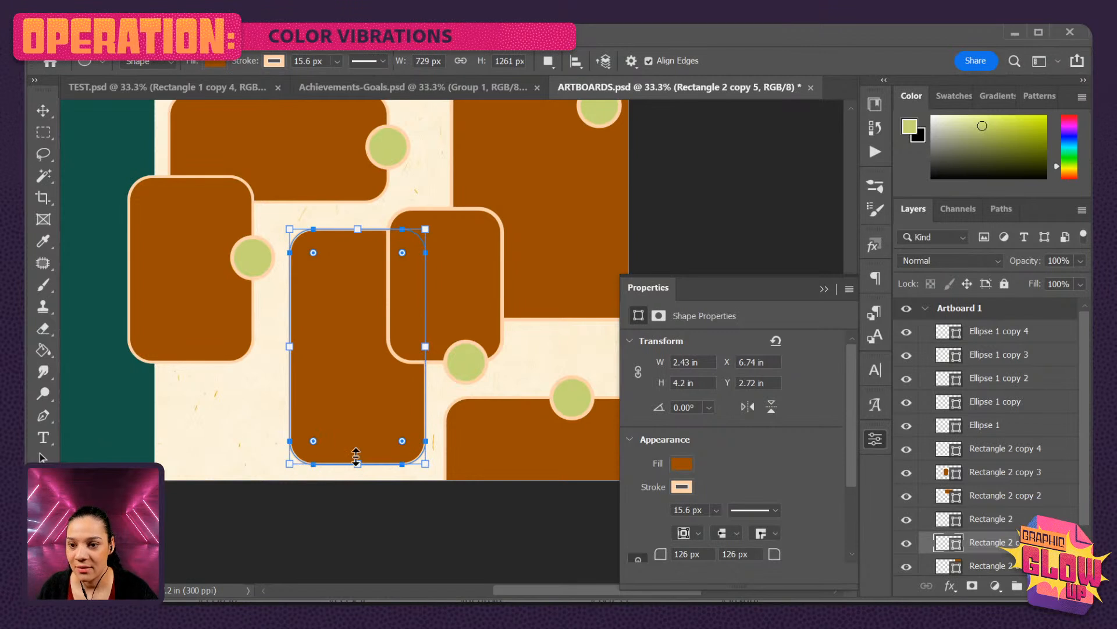
click(450, 451)
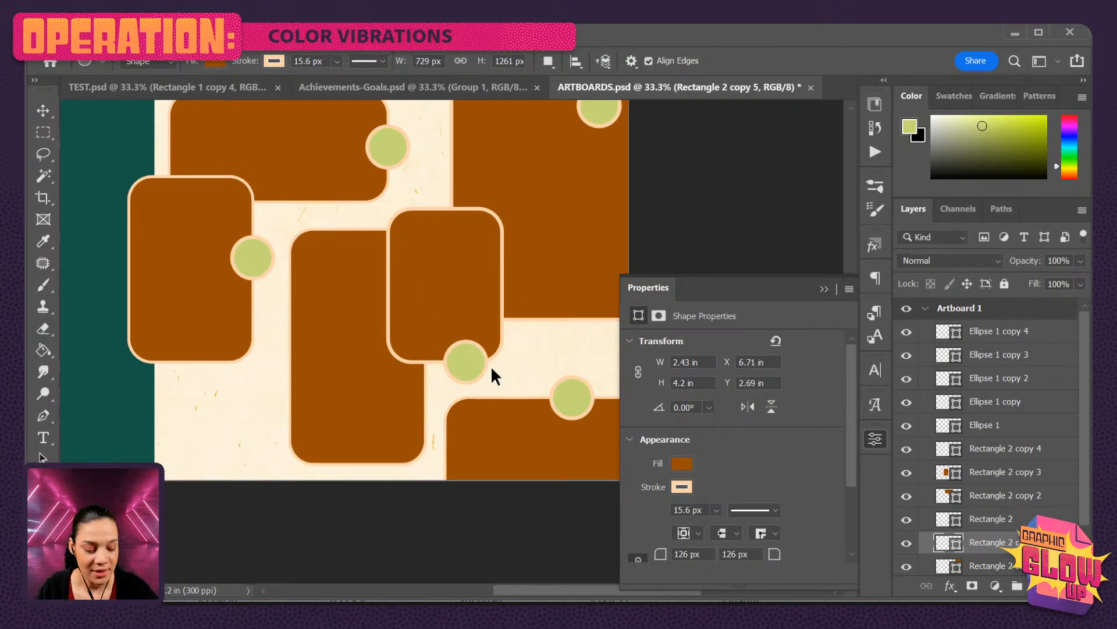
Duplicate Ellipse 1 copy 4 and place the new circle on the left edge of the central tall rectangle.
click(994, 338)
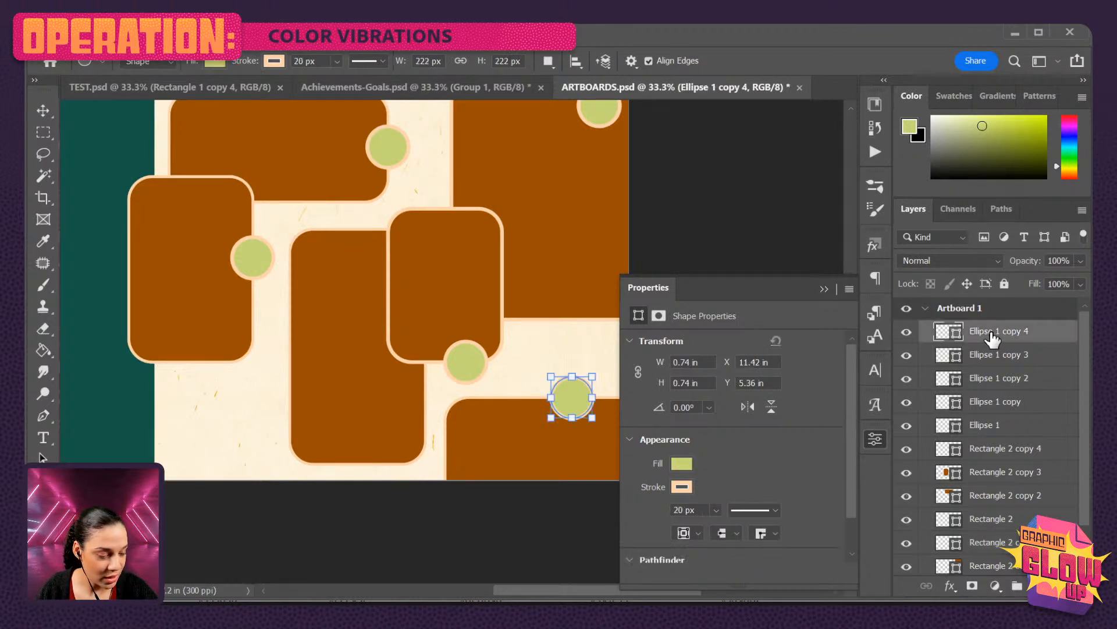
key(ctrl+j)
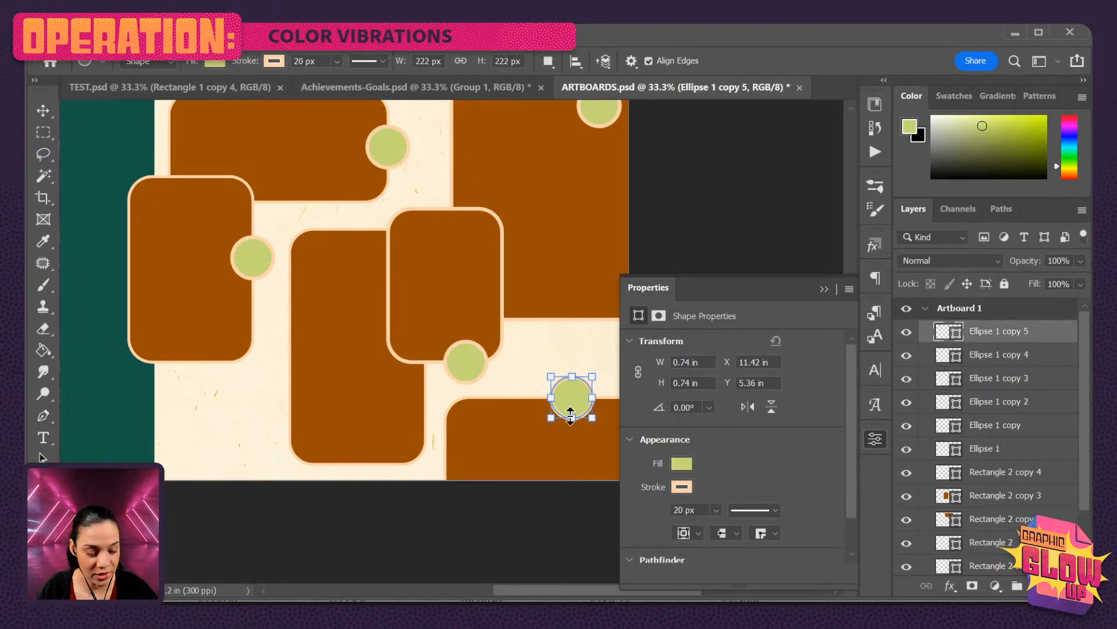
drag(574, 397, 293, 417)
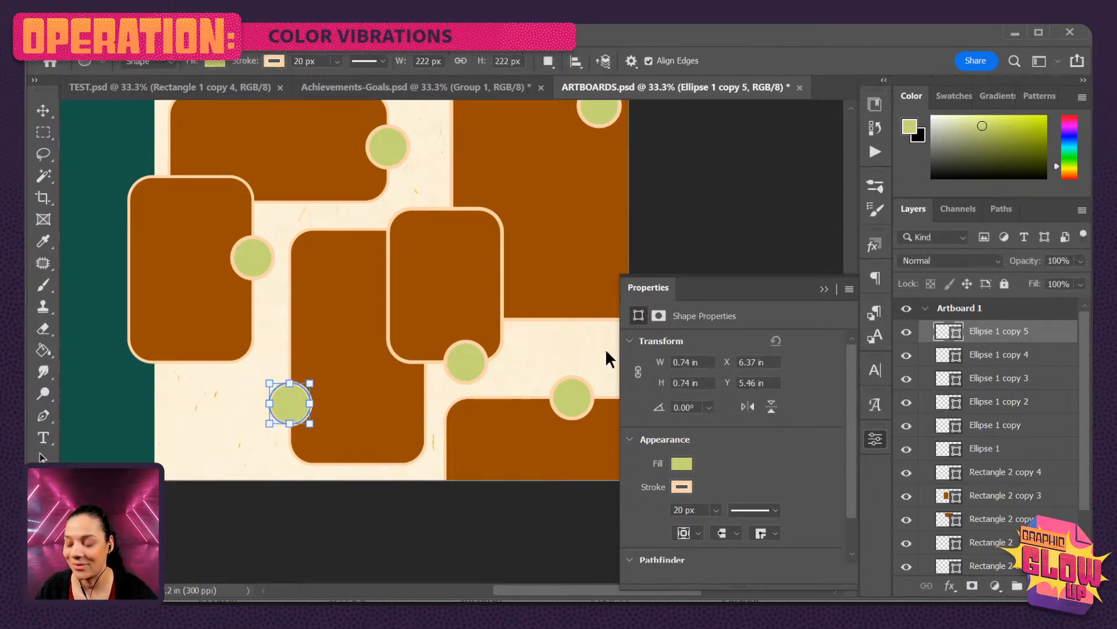
key(ctrl+minus)
key(ctrl+minus)
key(ctrl+minus)
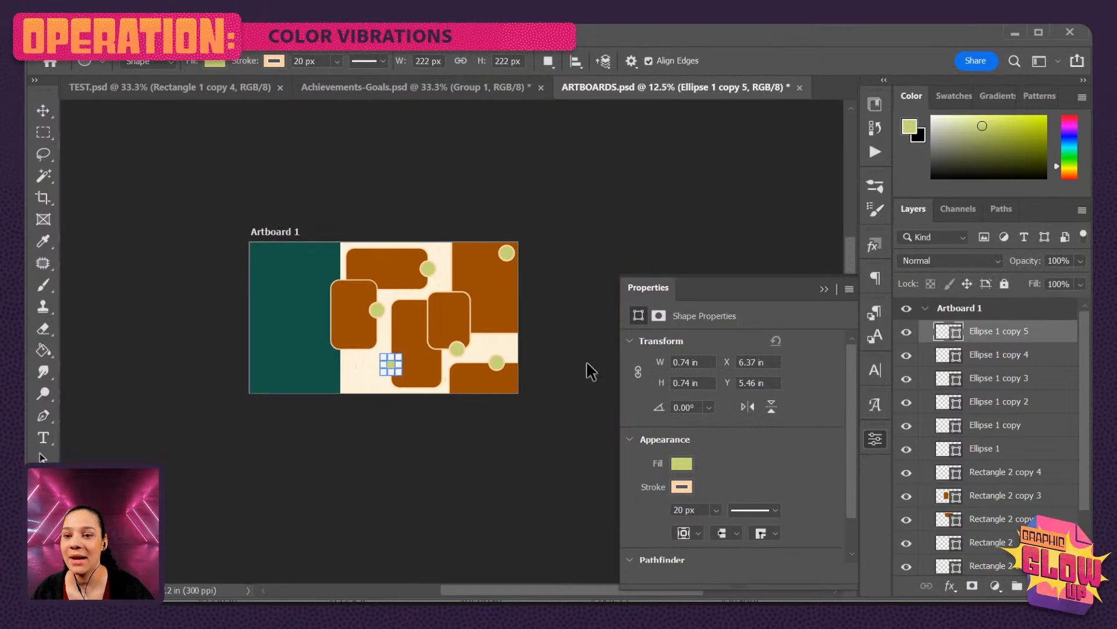
Group all six ellipse layers together, and group Rectangle 2 and its five copies into a separate group.
key(ctrl+plus)
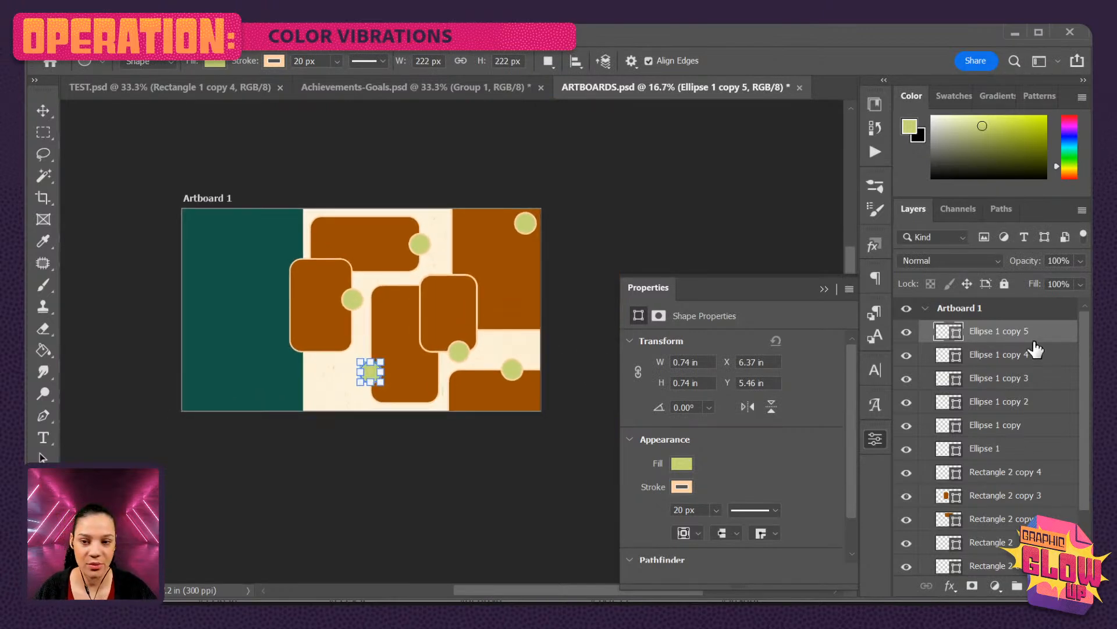
shift+click(1026, 450)
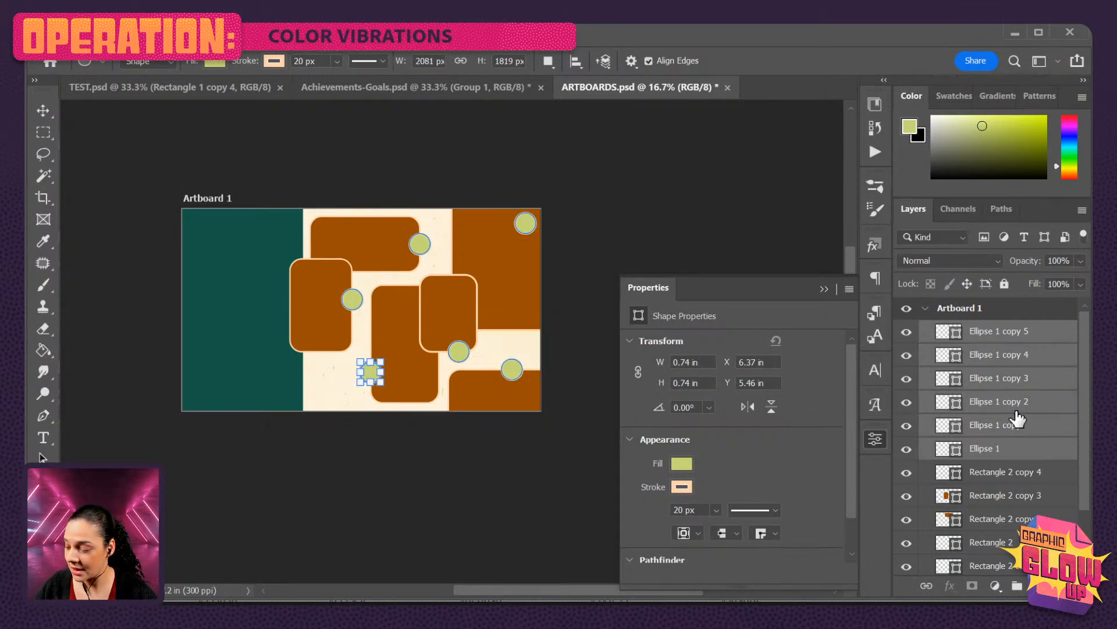
key(ctrl+g)
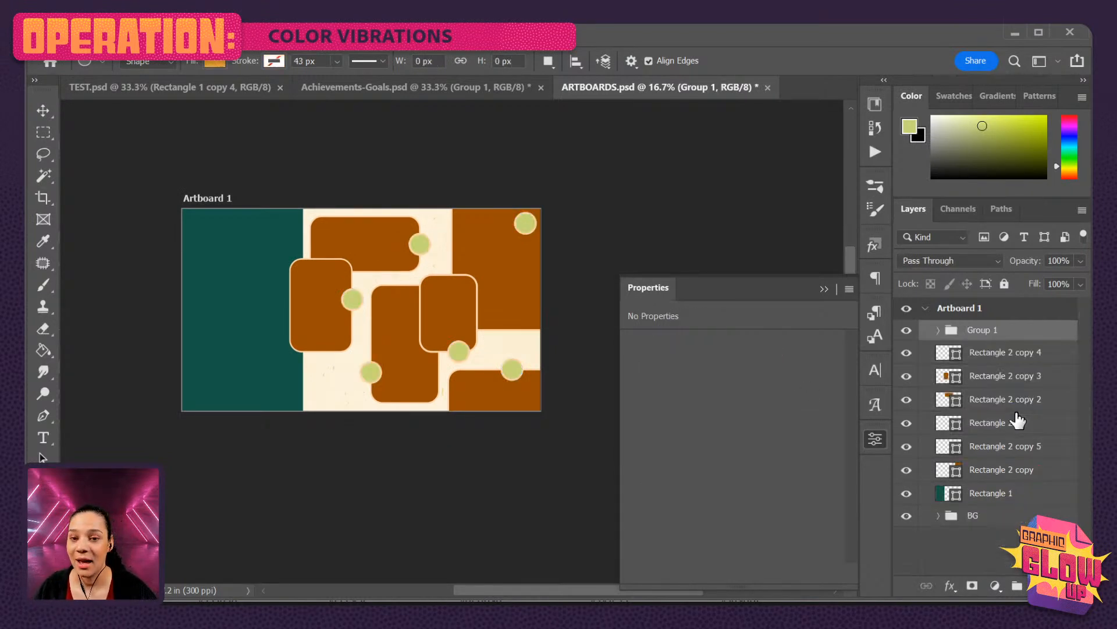
click(1016, 352)
shift+click(1016, 472)
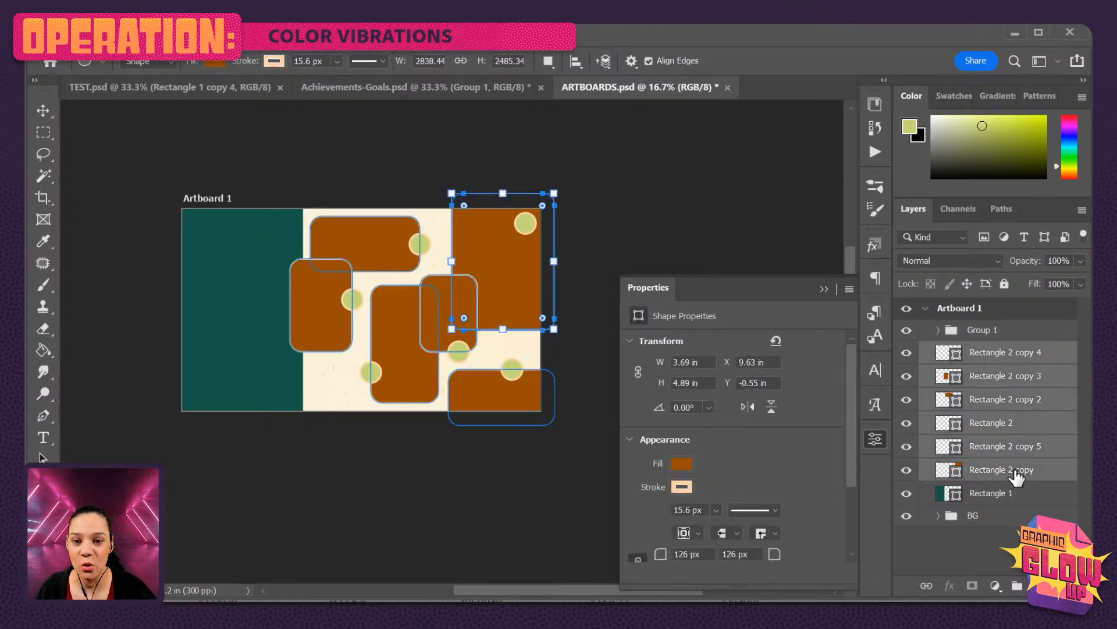
key(ctrl+g)
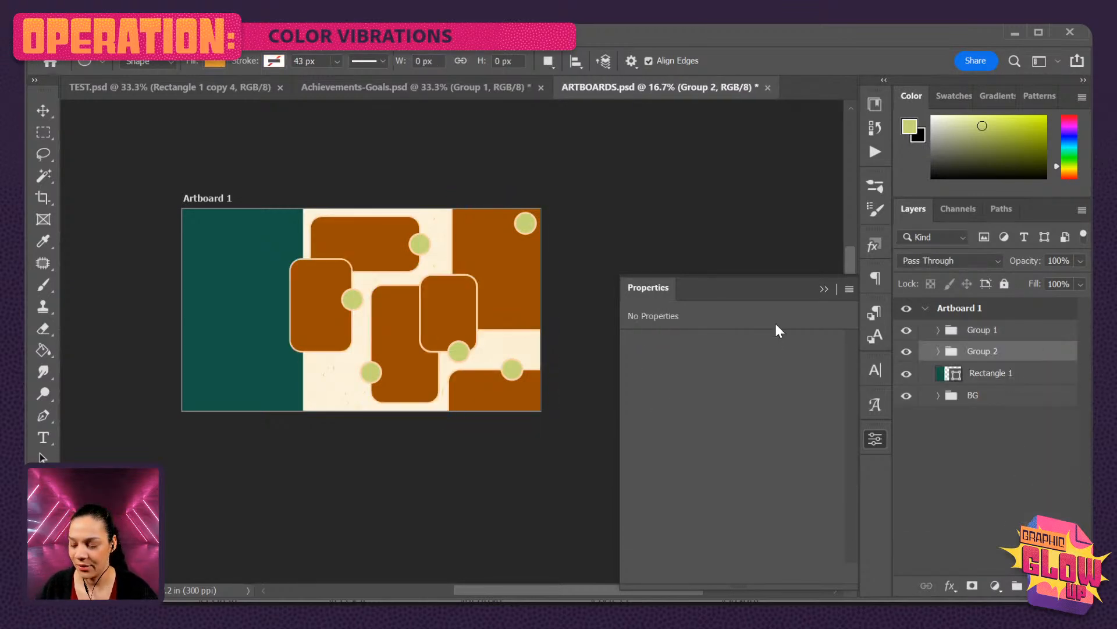
Collapse the Properties panel so that the whole artboard is unobstructed.
key(ctrl+plus)
drag(372, 270, 517, 279)
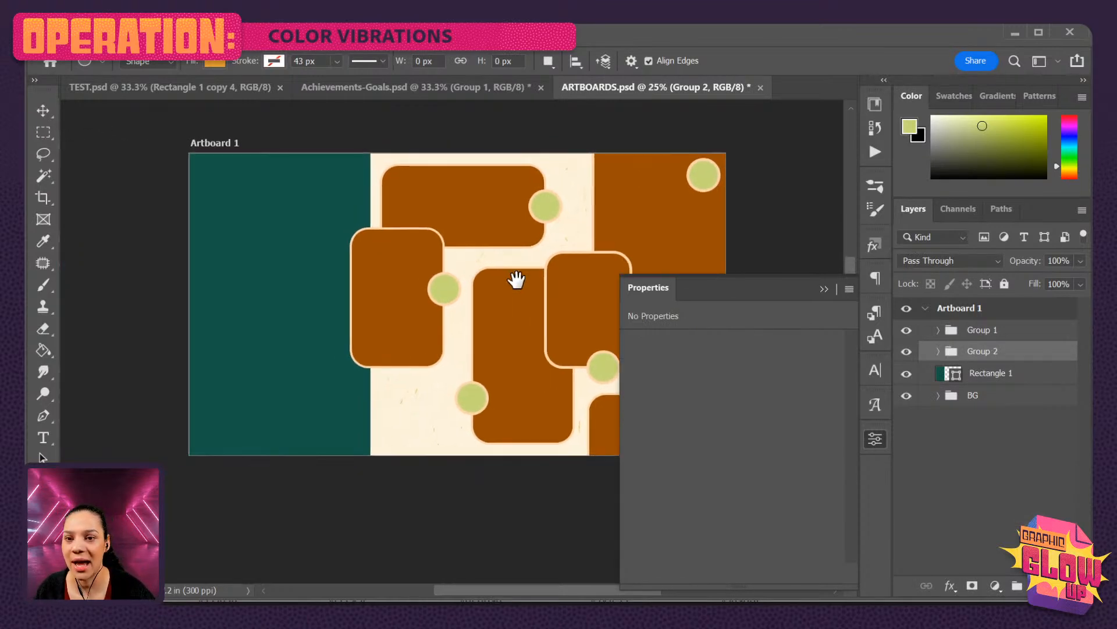
click(875, 440)
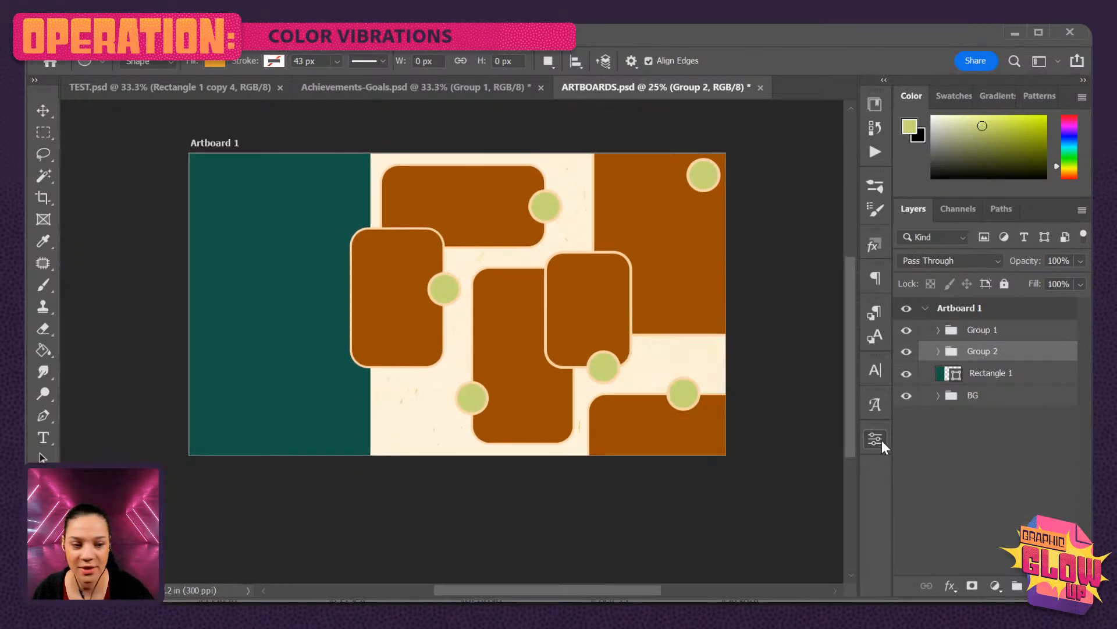
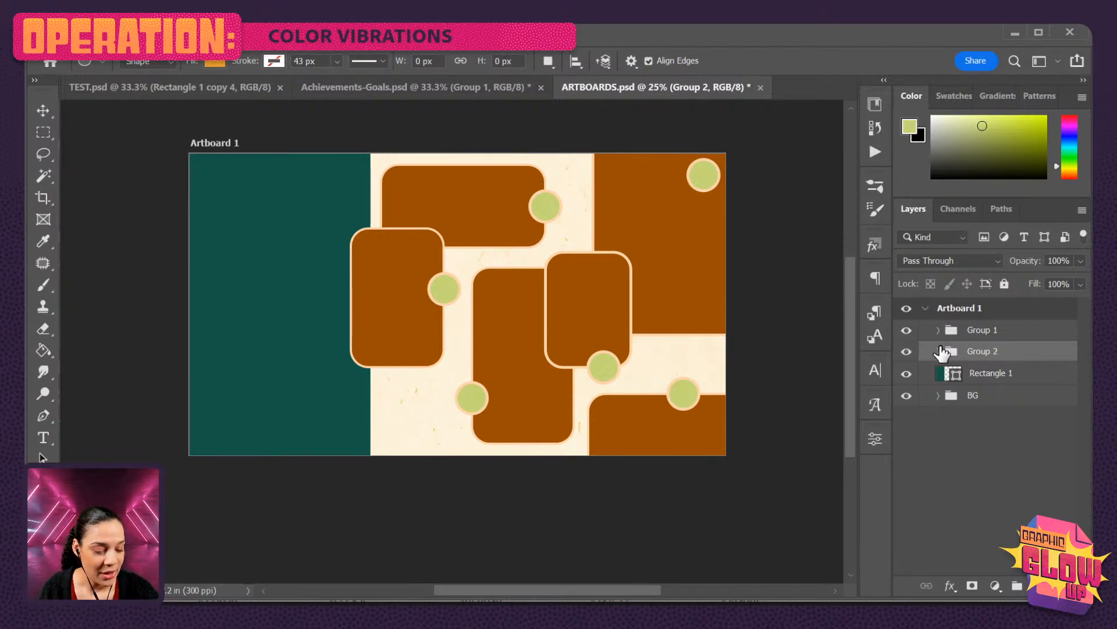
Reduce the corner radius of all six brown rectangles in Group 2 together to about 47 px.
key(ctrl+plus)
drag(684, 211, 679, 253)
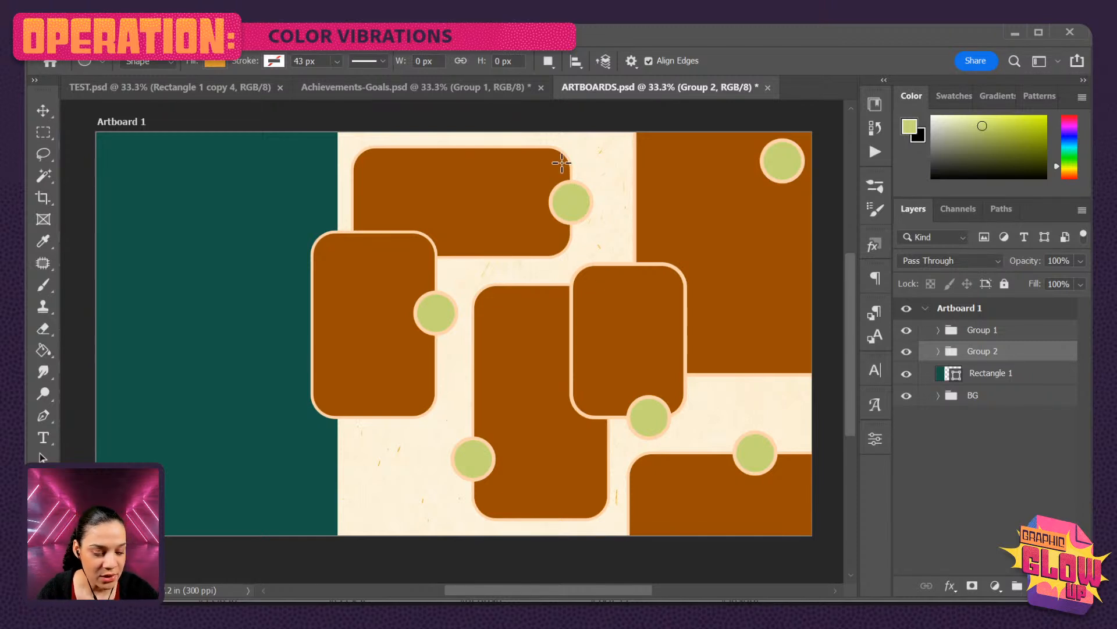
click(938, 351)
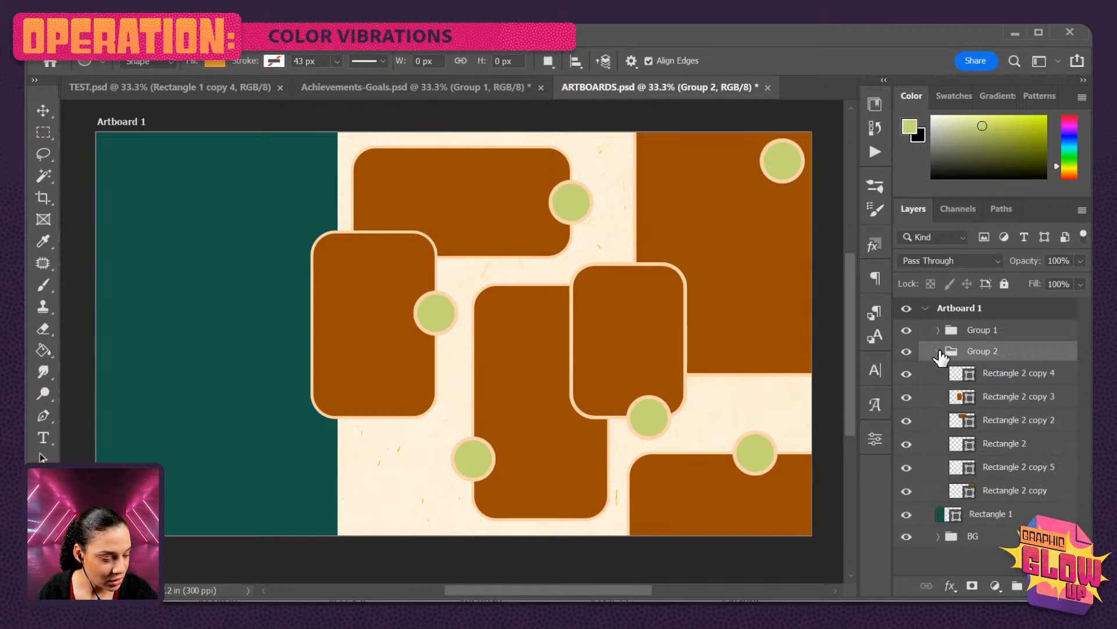
click(1018, 378)
shift+click(1016, 492)
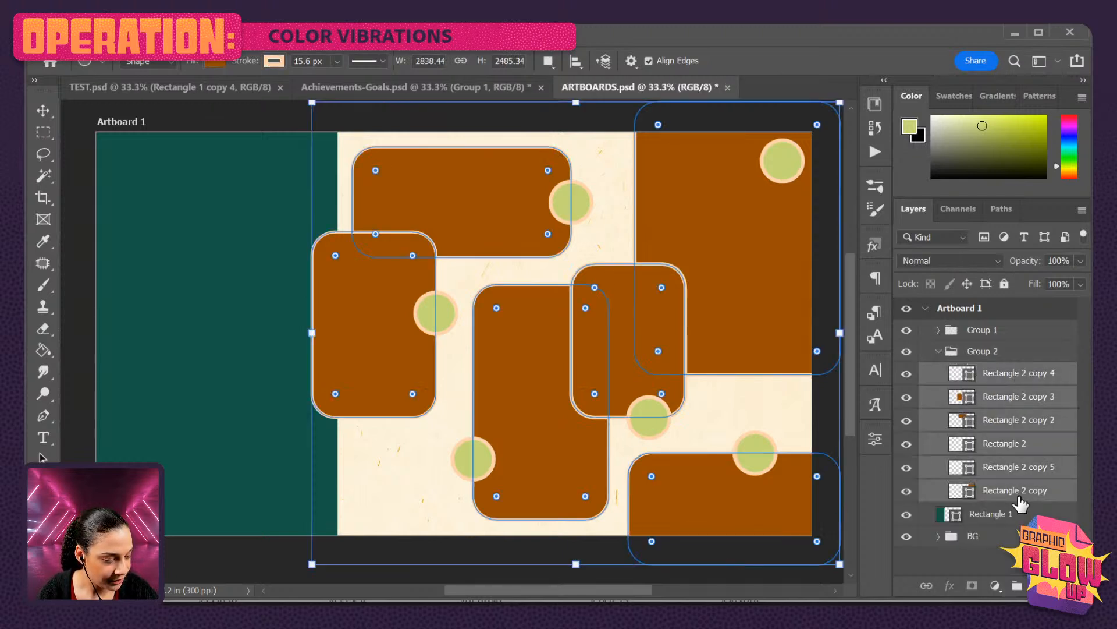
drag(818, 351, 836, 369)
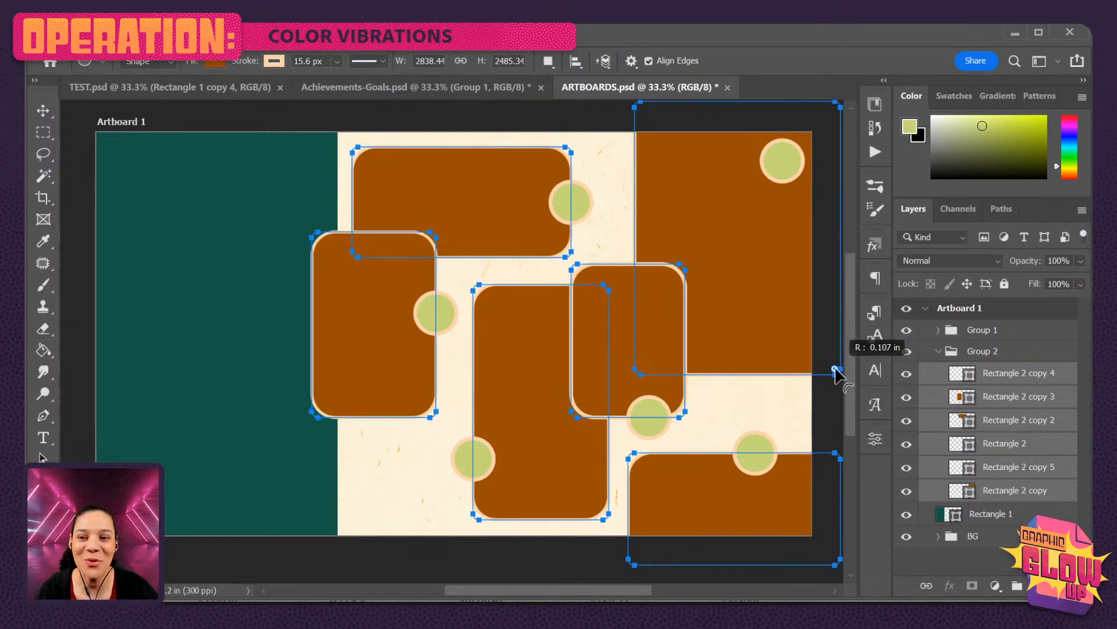
drag(836, 369, 824, 358)
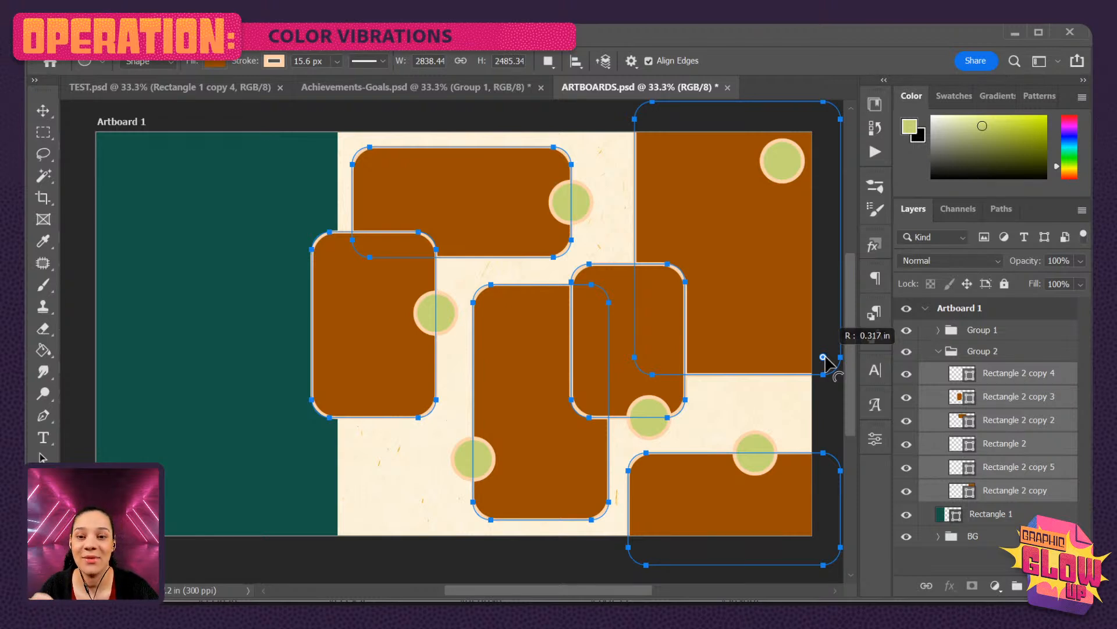
mouse_move(825, 358)
mouse_down()
mouse_move(828, 366)
mouse_move(811, 304)
mouse_move(841, 340)
mouse_move(842, 364)
mouse_up()
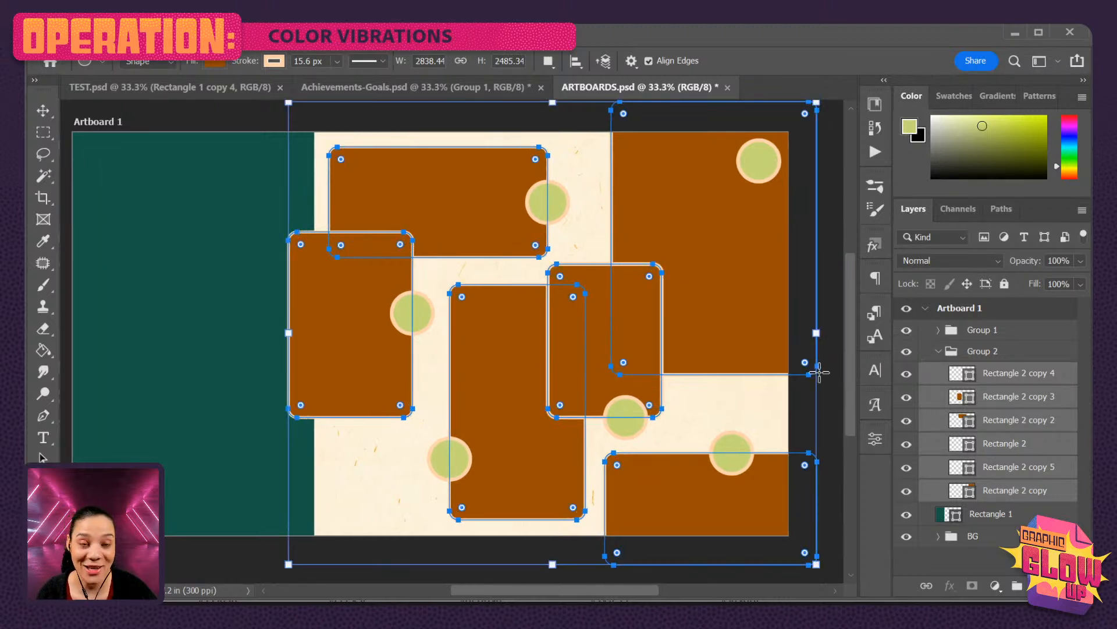
Set the stroke width of the six brown rectangles to 10 px.
click(875, 441)
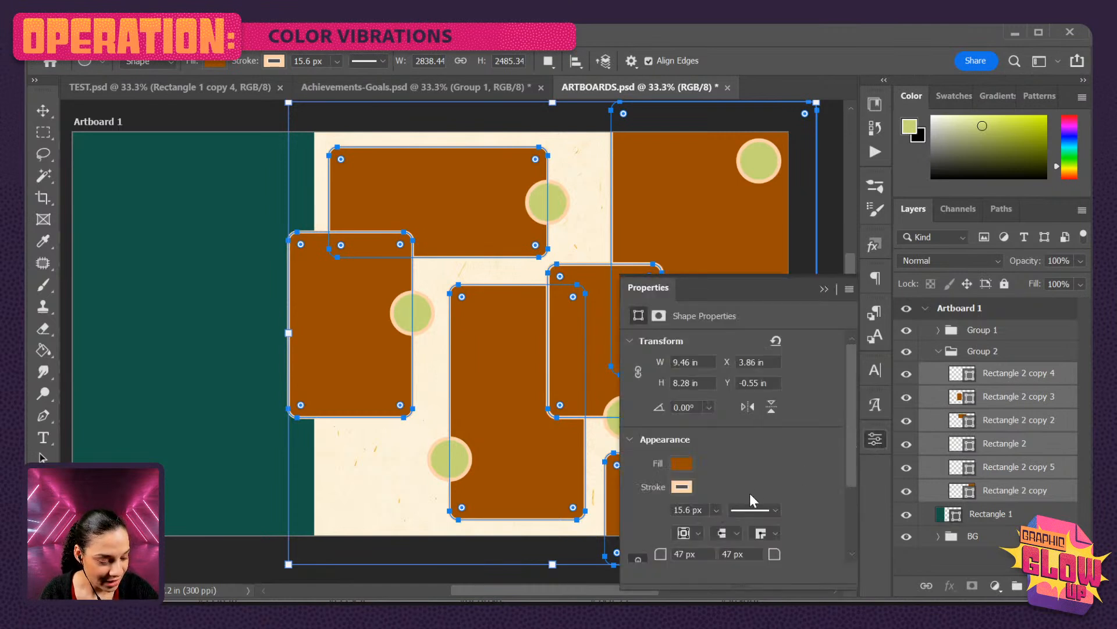
drag(691, 510, 679, 510)
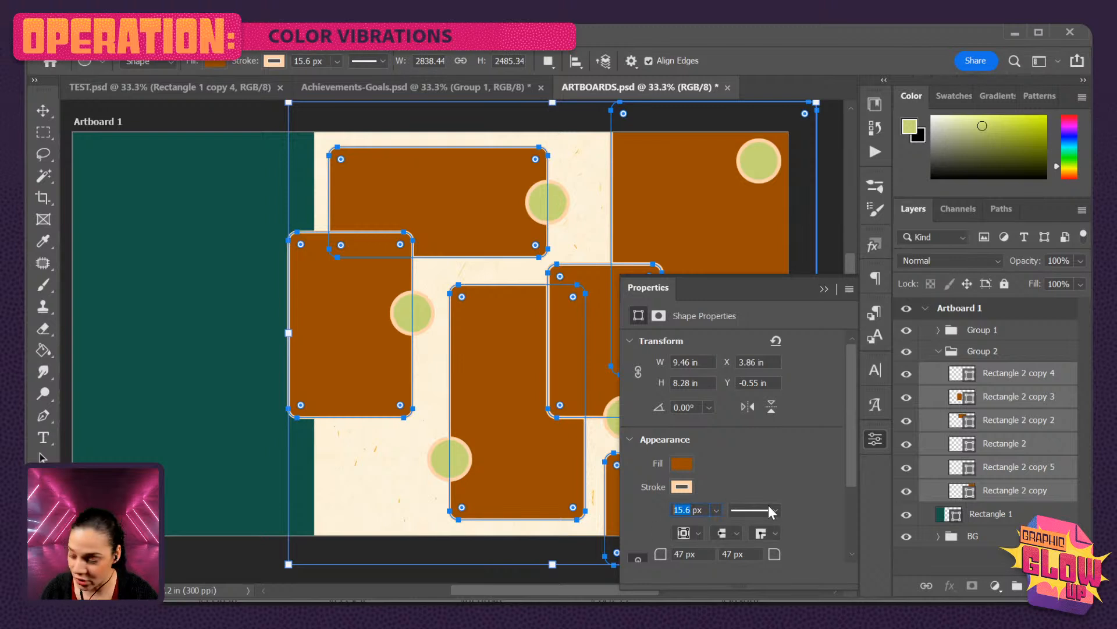
text(10)
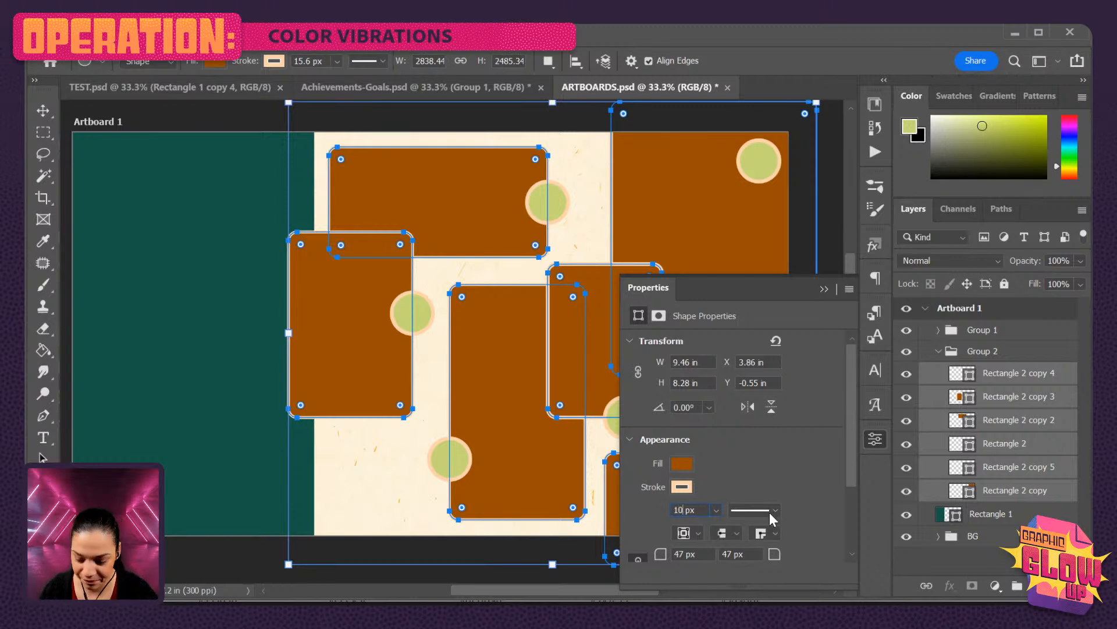
key(Return)
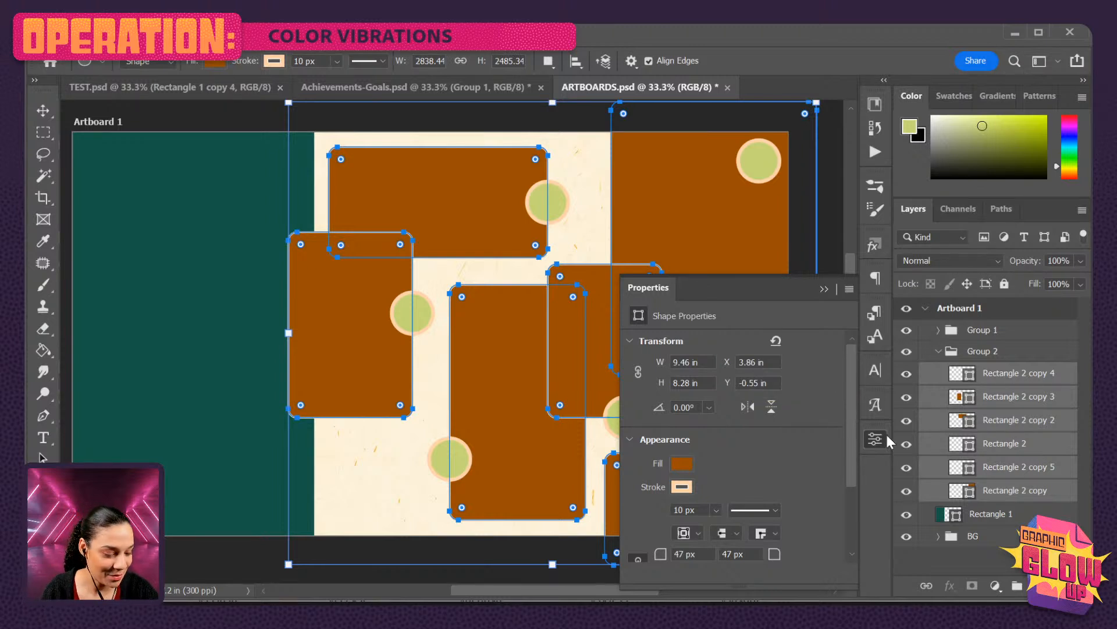
click(1029, 353)
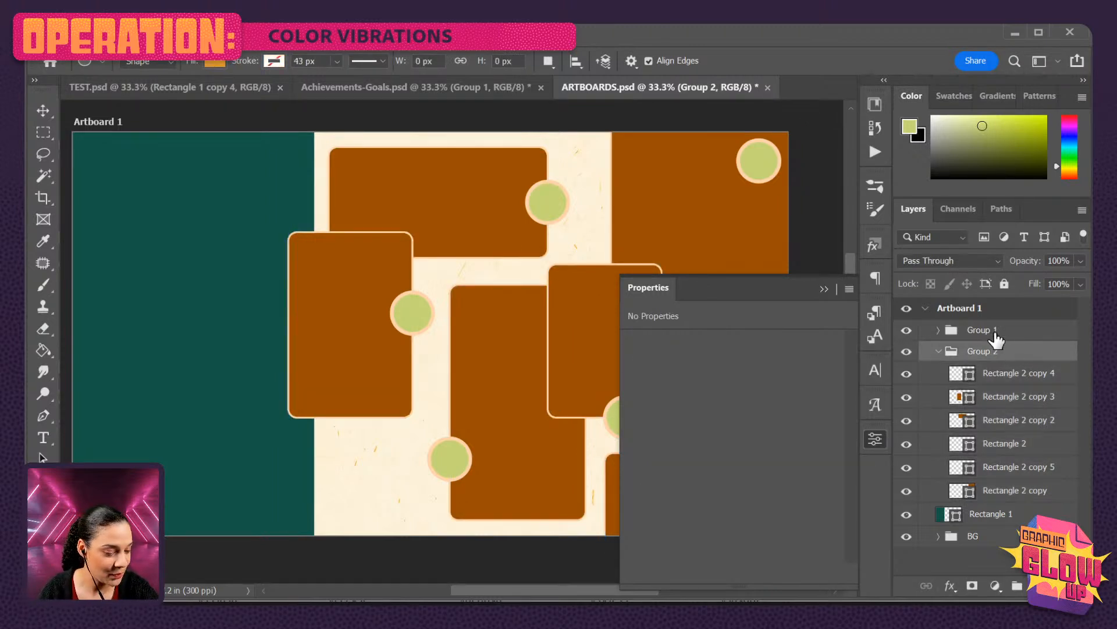
Set the stroke width of all six green circles in Group 1 to 10 px.
click(938, 330)
click(1026, 354)
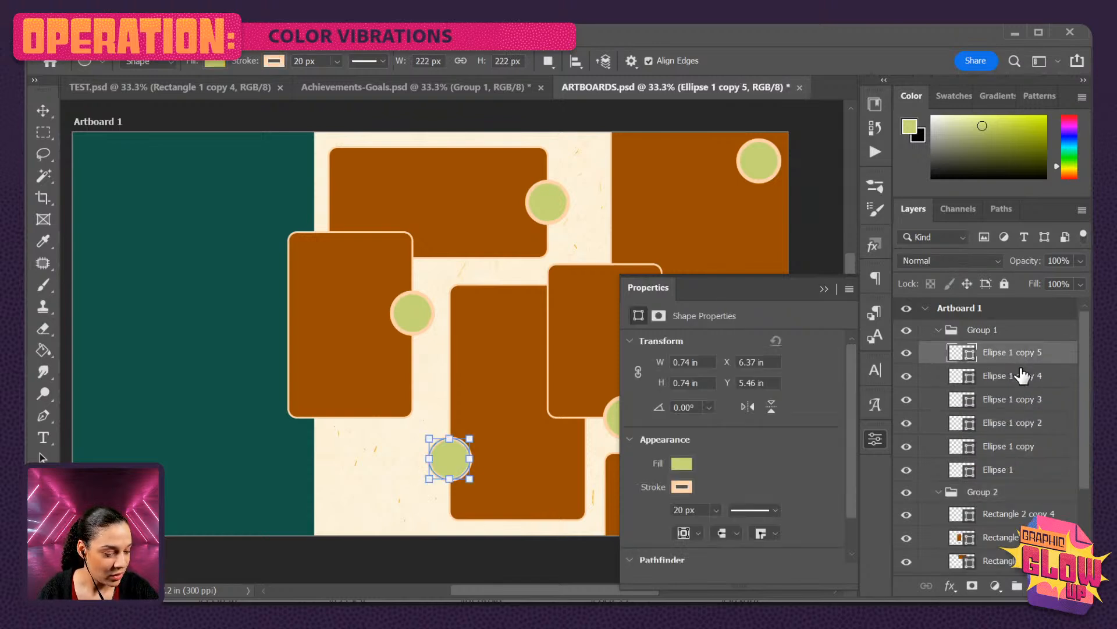
shift+click(1006, 473)
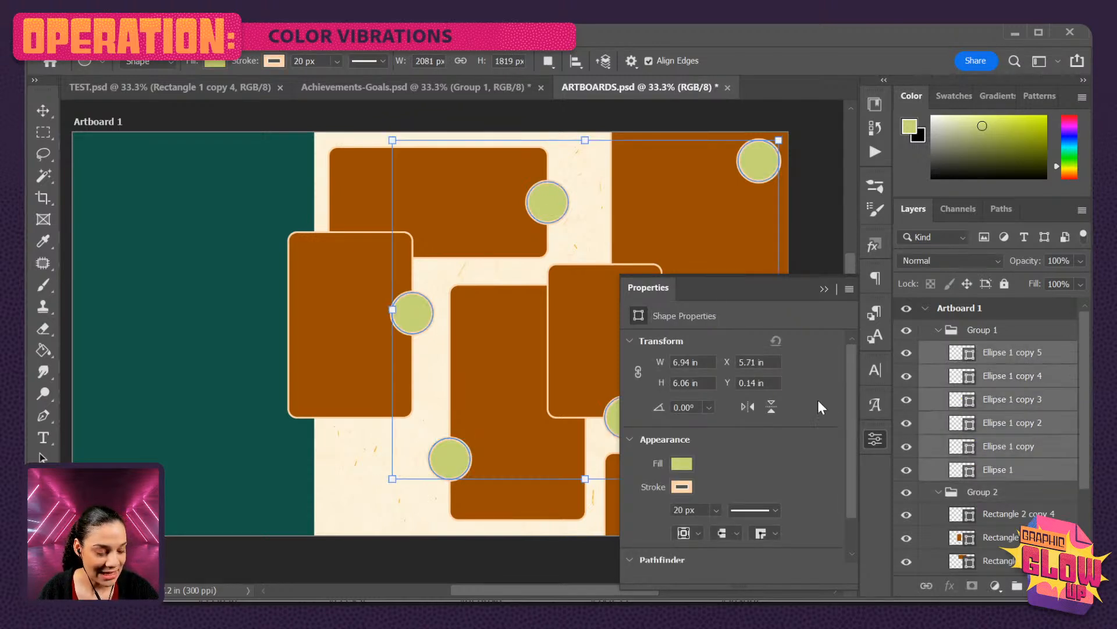
drag(684, 510, 674, 510)
text(10)
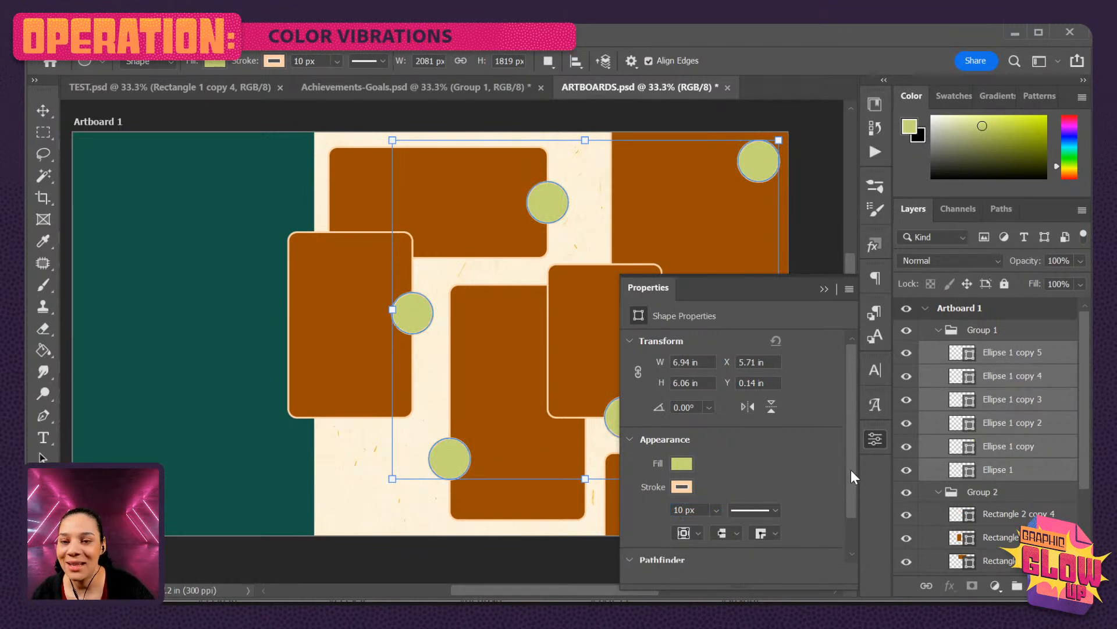
Change the stroke color of the green circles to white (ffffff).
click(682, 488)
click(850, 354)
drag(690, 362, 591, 317)
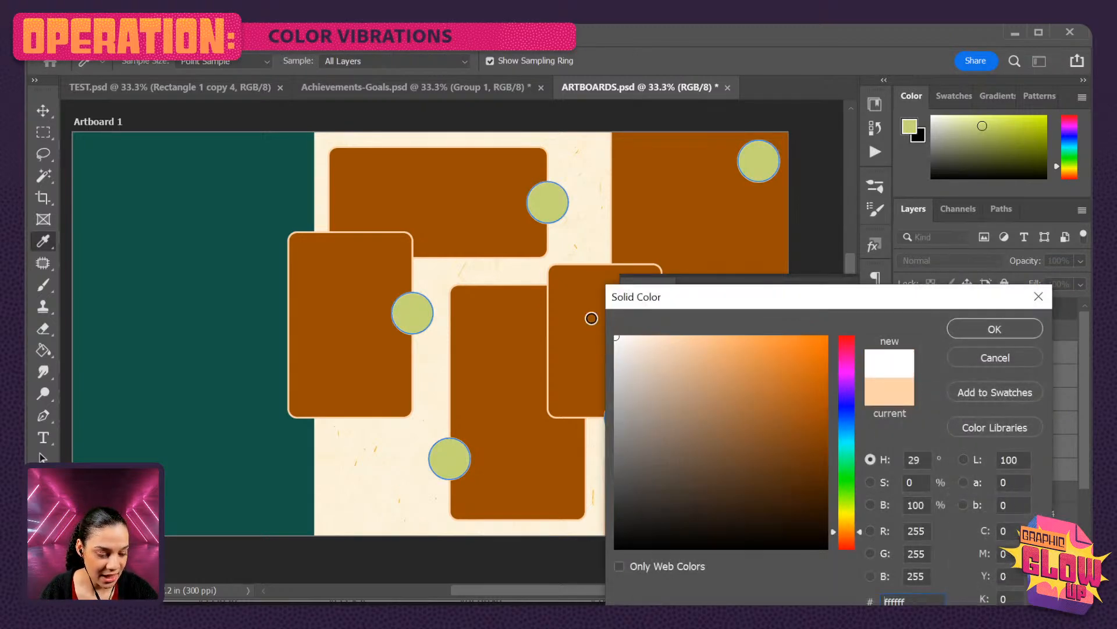
click(979, 328)
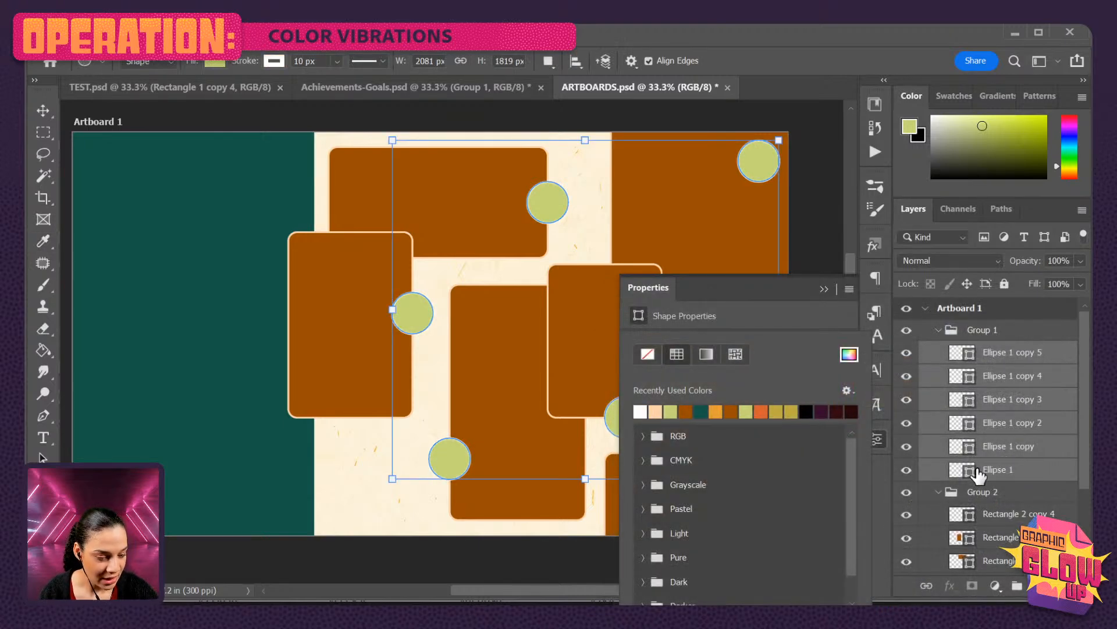
Change the stroke color of all six brown rectangles in Group 2 to white.
click(1017, 516)
scroll(1018, 520, down, 2)
scroll(1019, 519, down, 1)
shift+click(1018, 519)
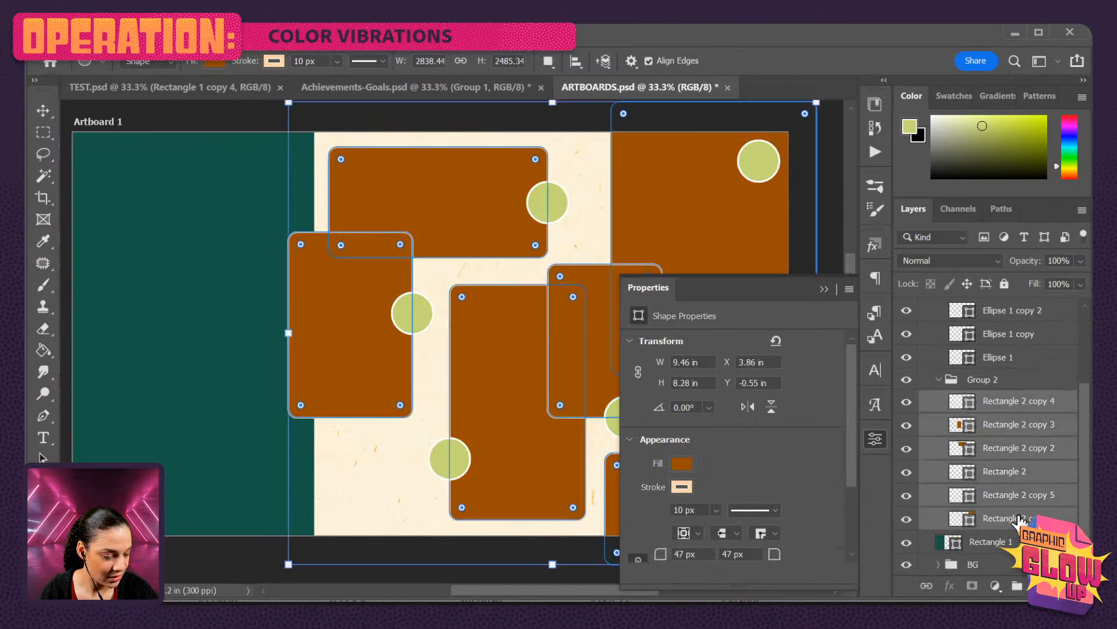
click(682, 486)
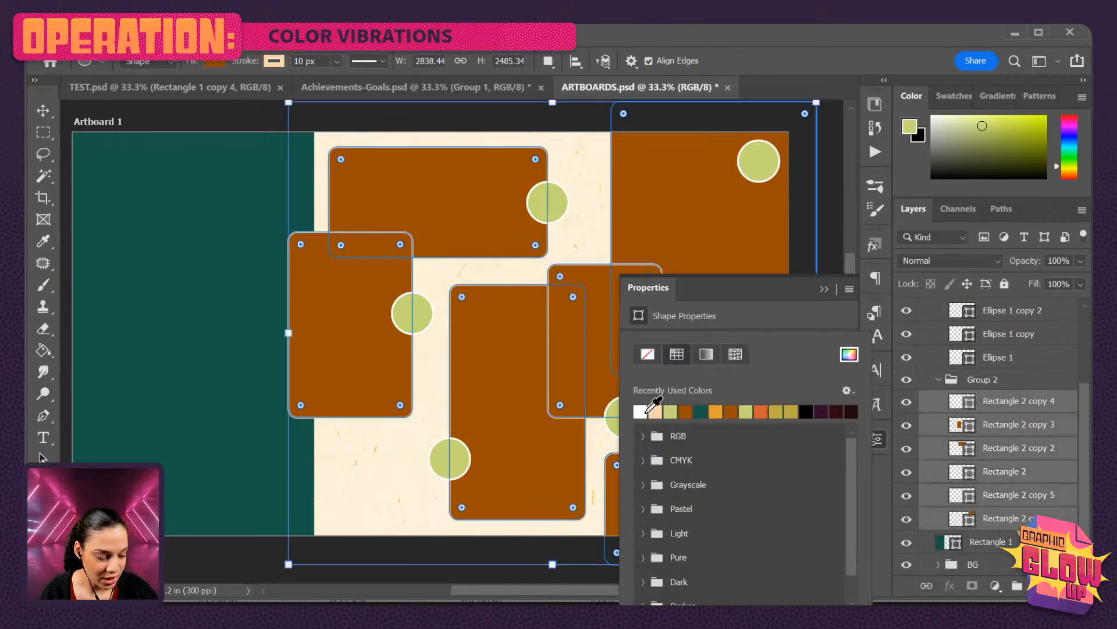
click(640, 412)
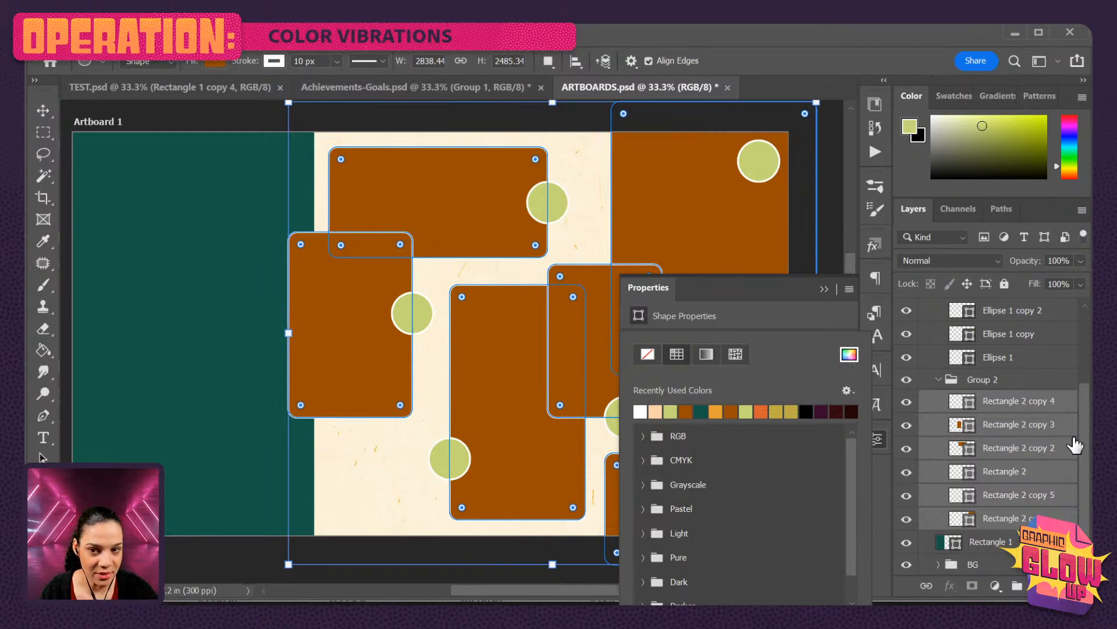
click(1029, 382)
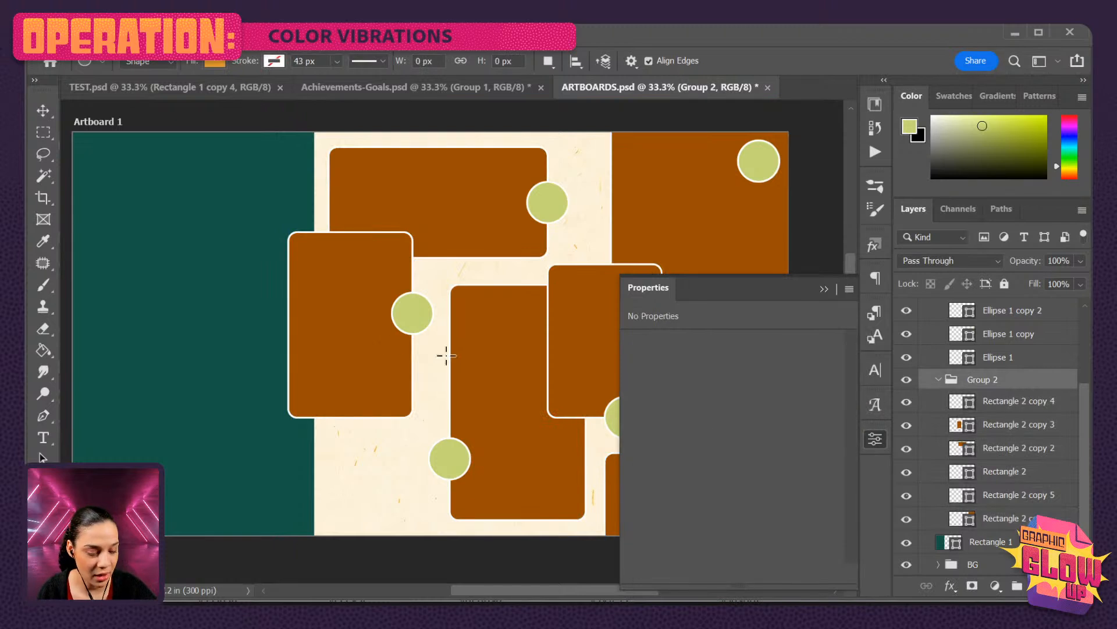
Give the teal Rectangle 1 a white stroke 10 px wide.
click(989, 543)
click(682, 487)
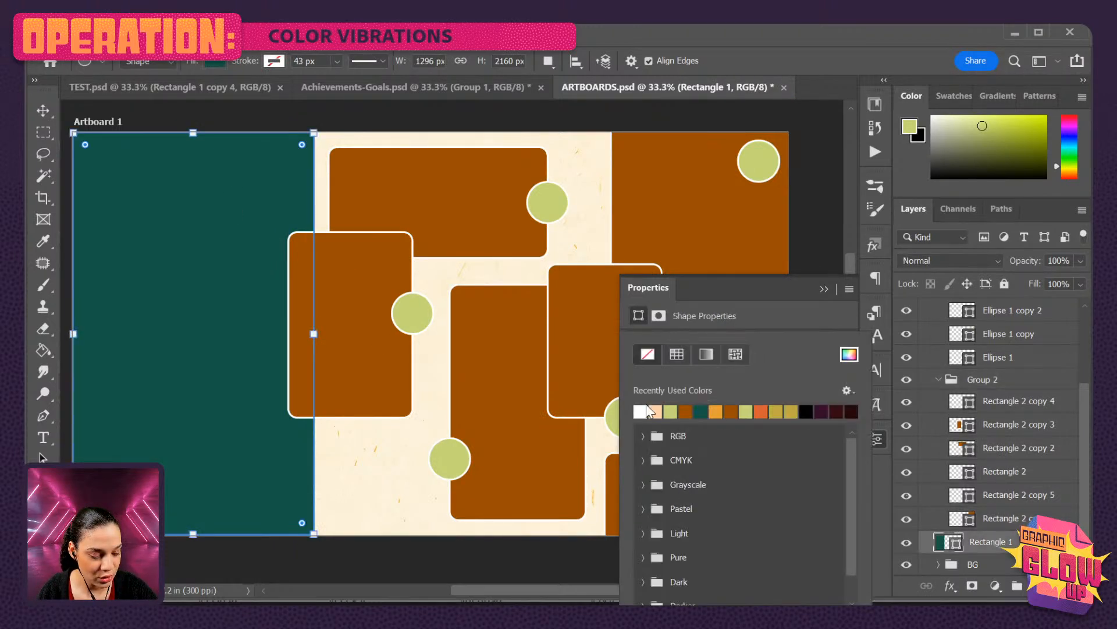
click(641, 412)
click(787, 316)
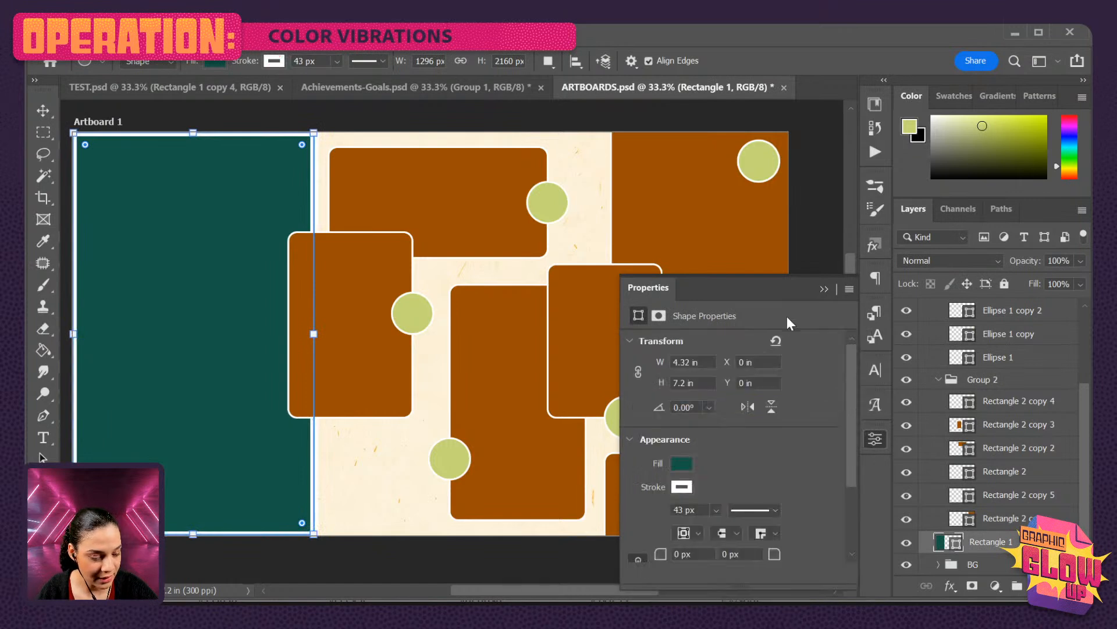
drag(686, 510, 674, 510)
text(20)
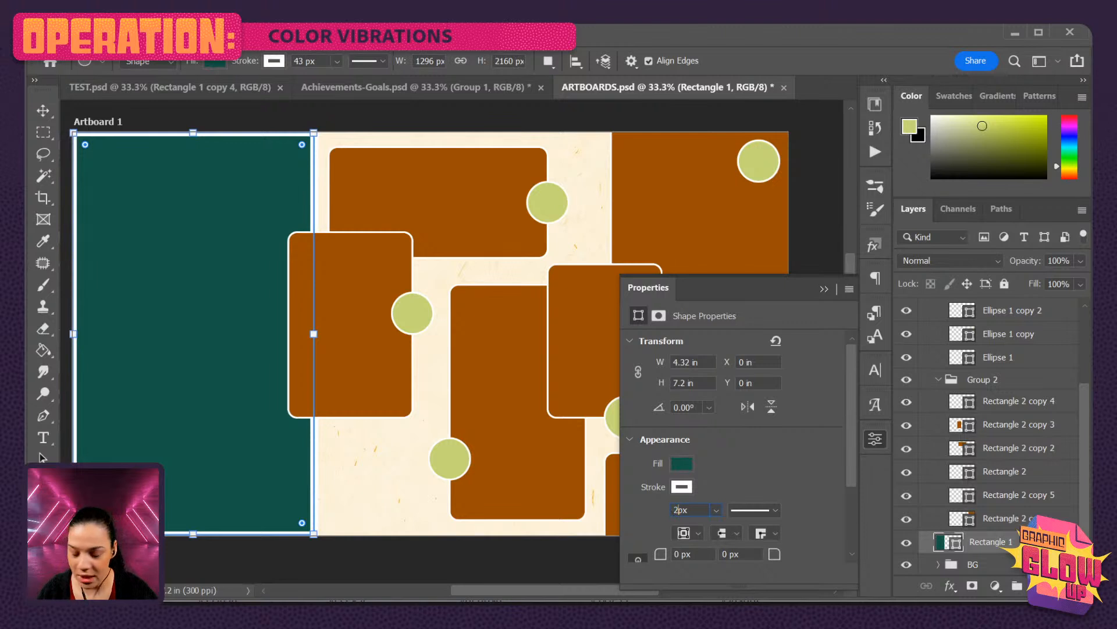
key(BackSpace)
key(BackSpace)
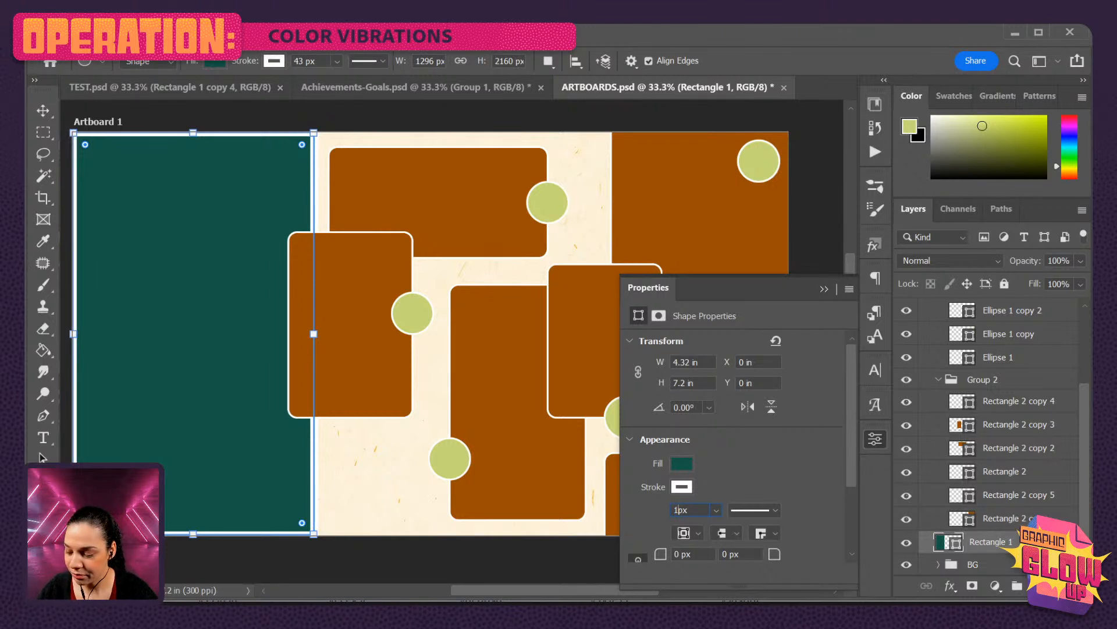
key(Return)
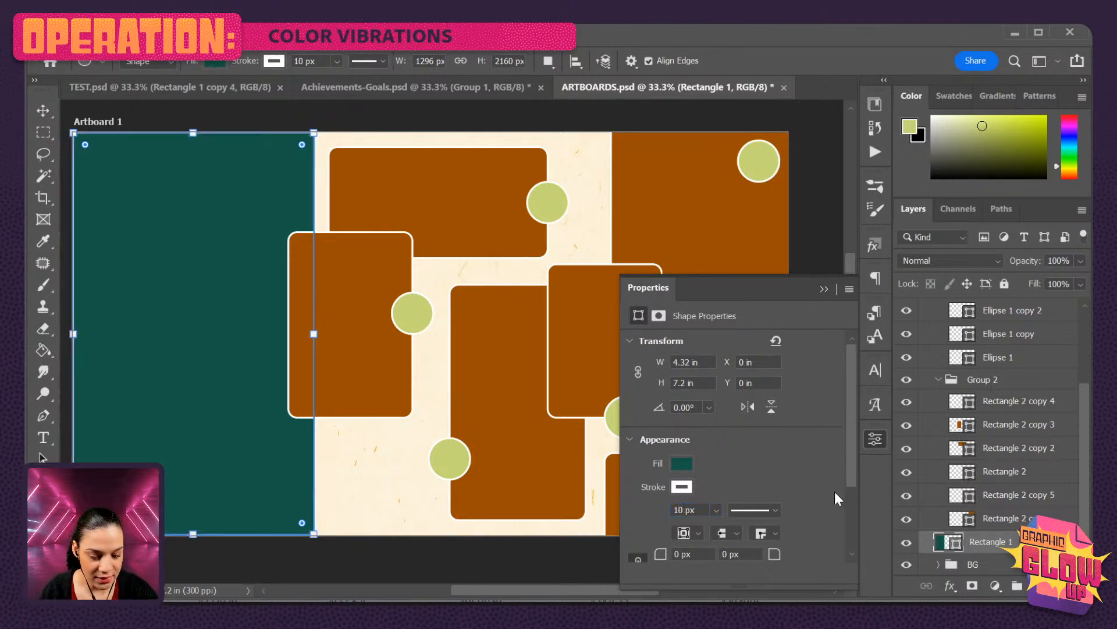
Set the stroke alignment of the teal Rectangle 1 to outside.
click(1074, 518)
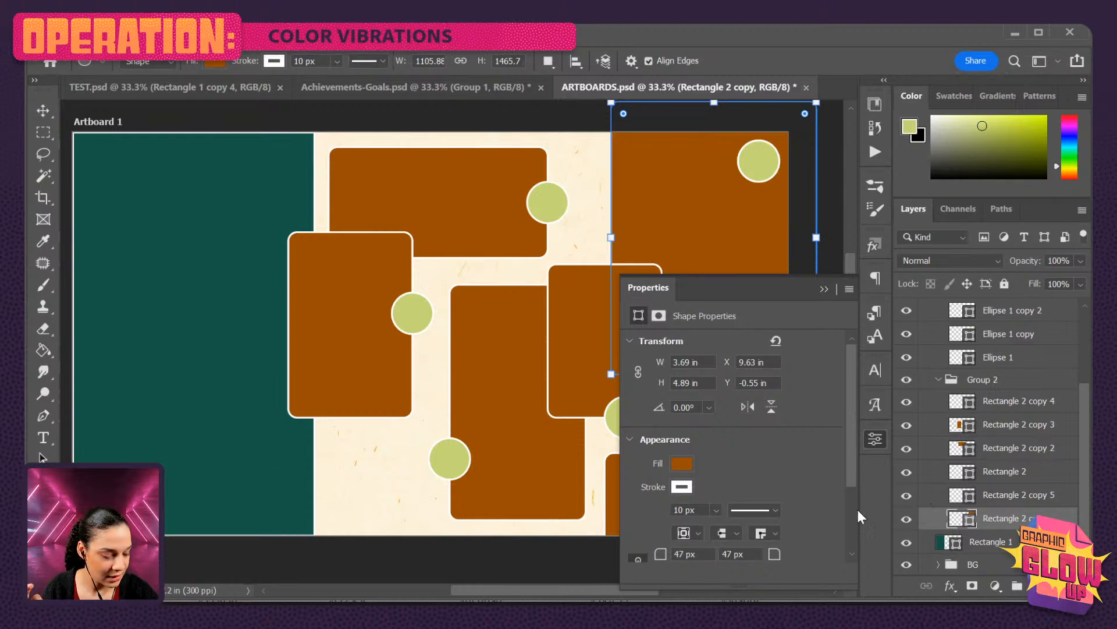
scroll(806, 501, down, 2)
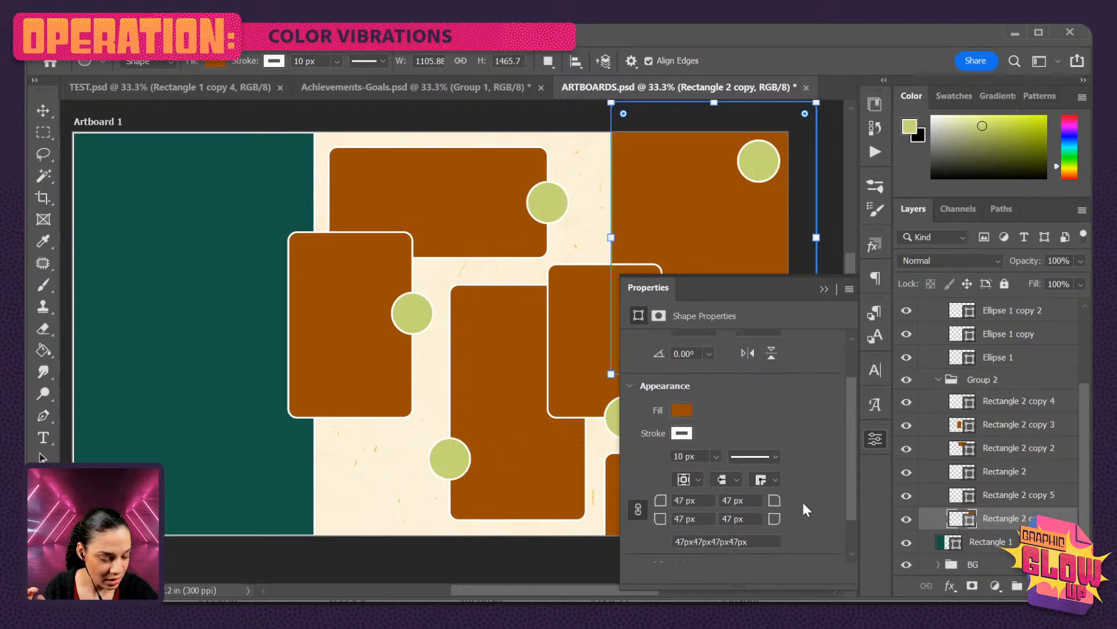
click(992, 541)
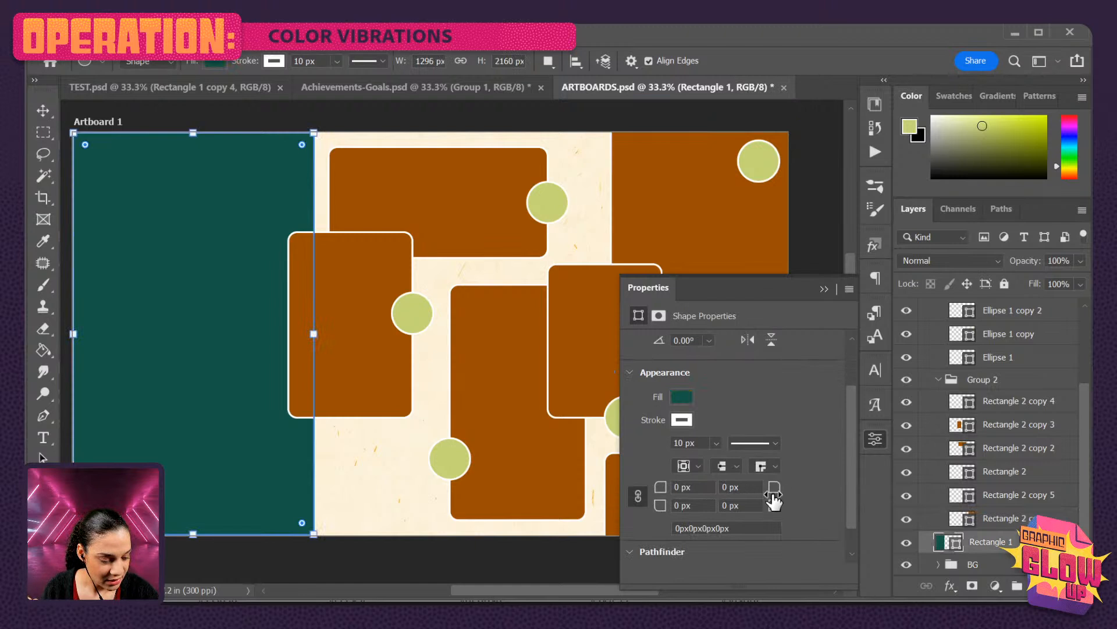
scroll(812, 495, down, 1)
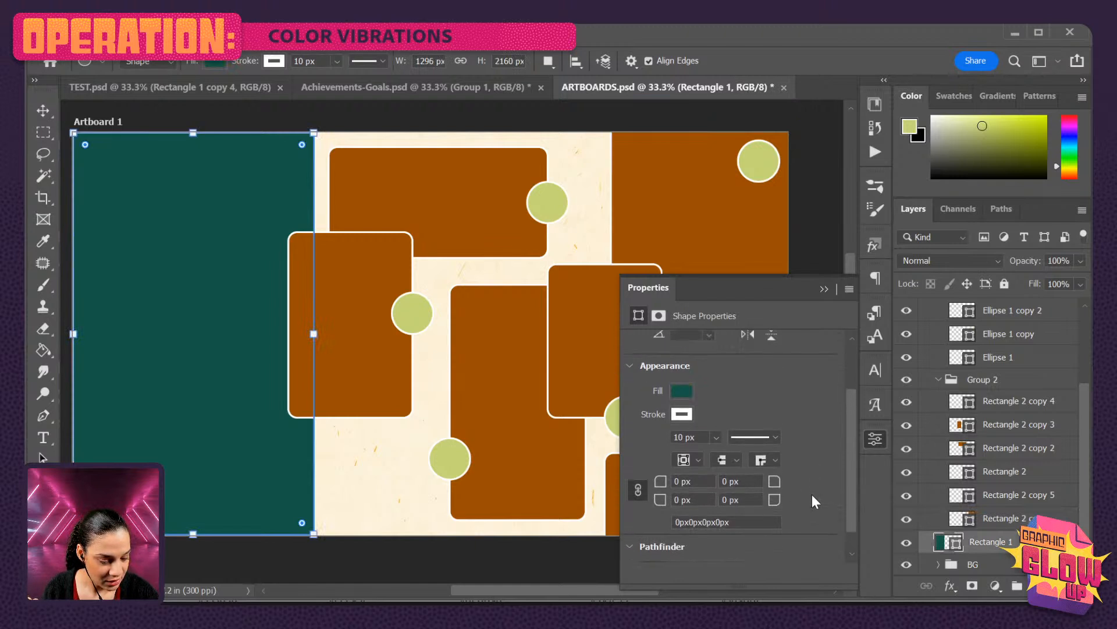
click(699, 460)
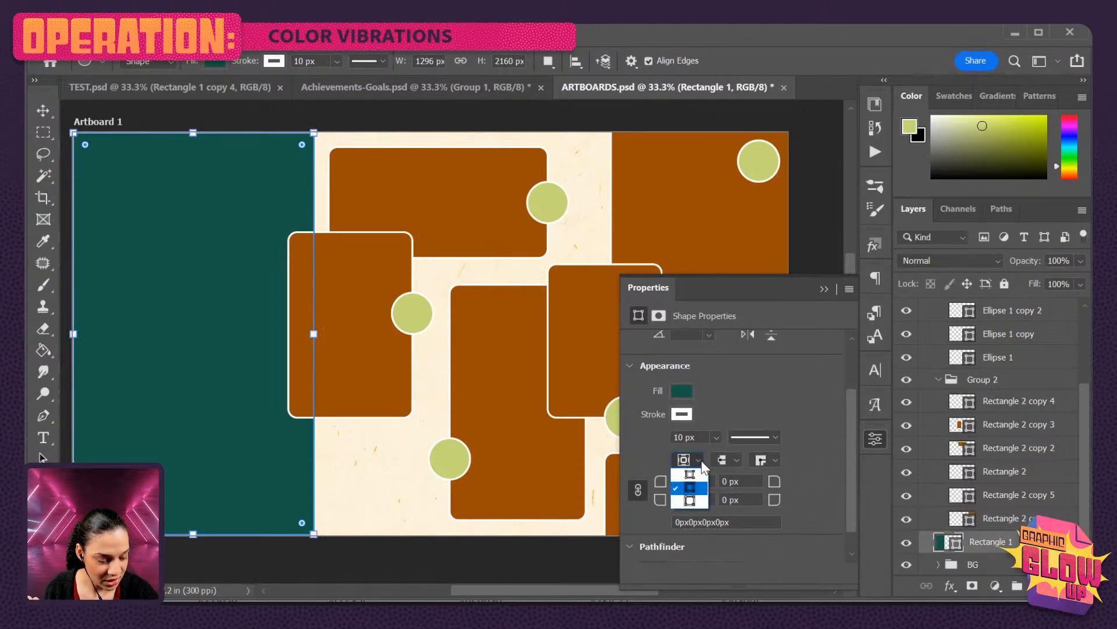
click(692, 500)
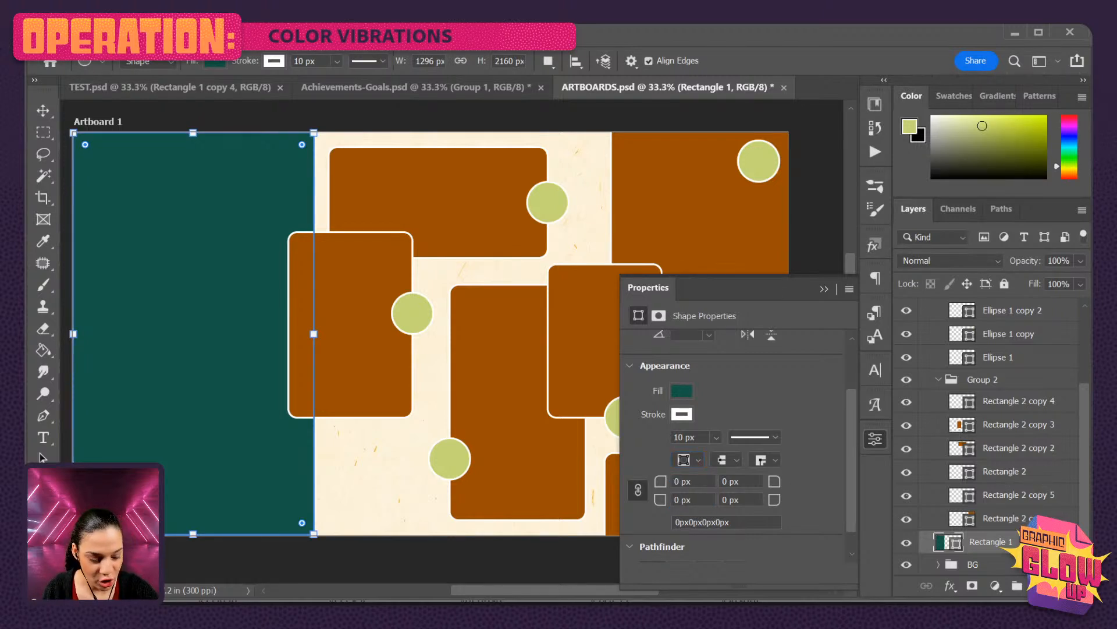
Collapse Group 2 and Group 1 in the layer stack.
click(1031, 518)
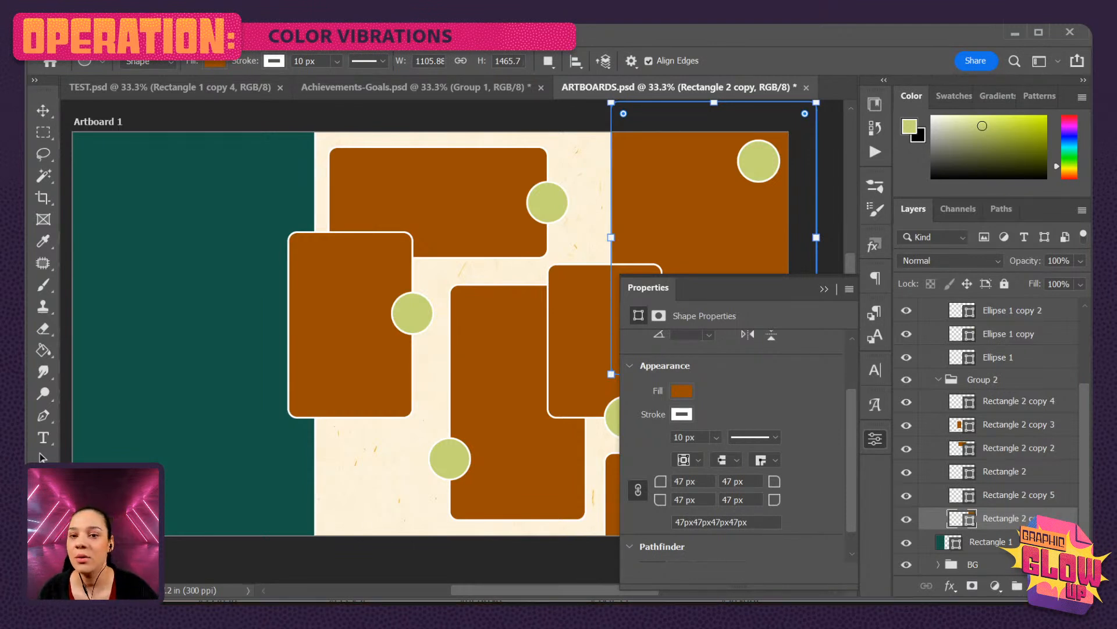
click(938, 379)
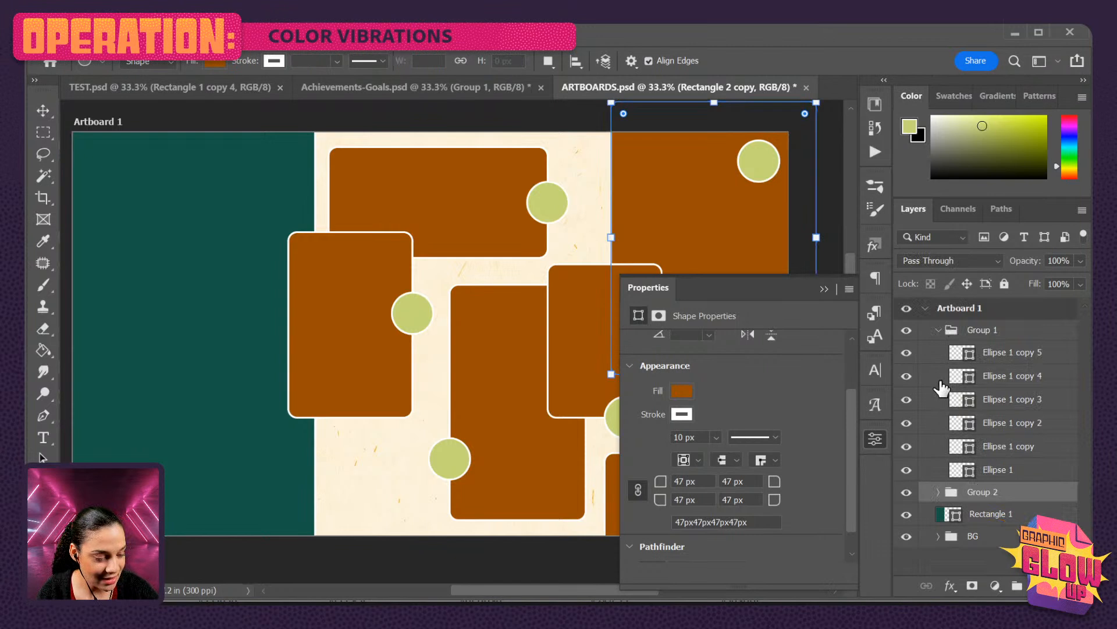
click(939, 330)
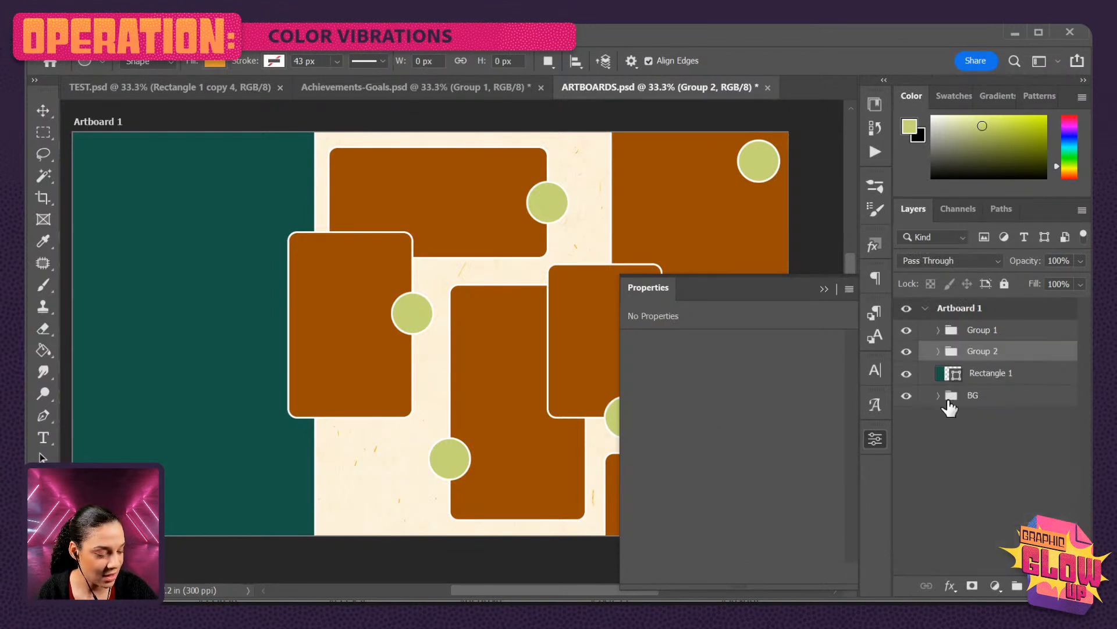
Place the emerald green marble photo from the GGU COLOR library directly above Rectangle 2 copy 2 in Group 2.
click(939, 352)
click(876, 438)
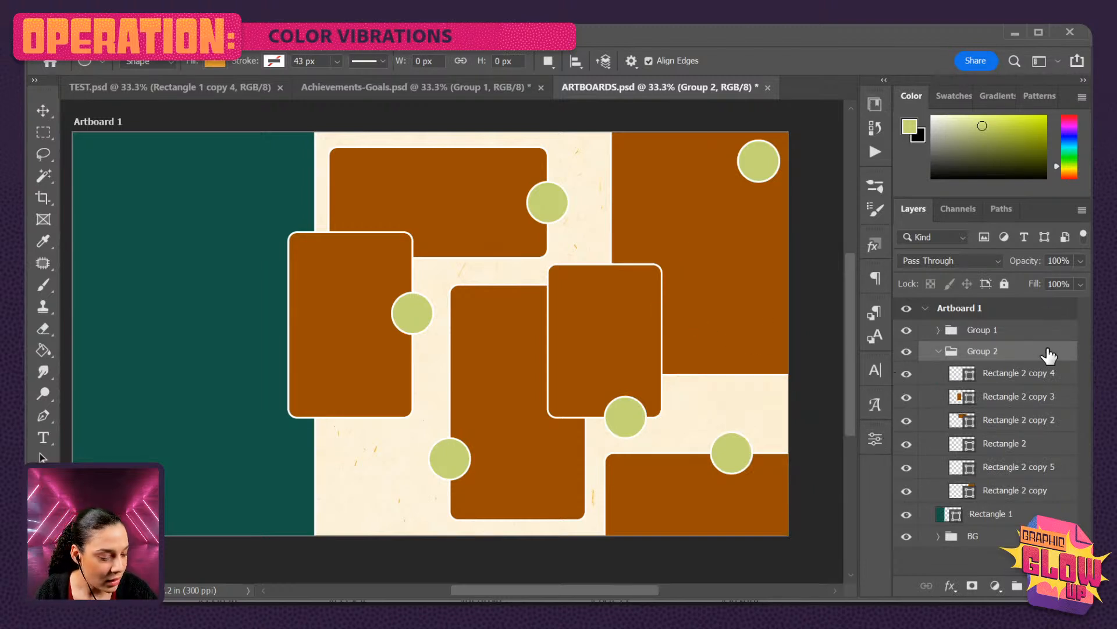
click(906, 375)
click(906, 374)
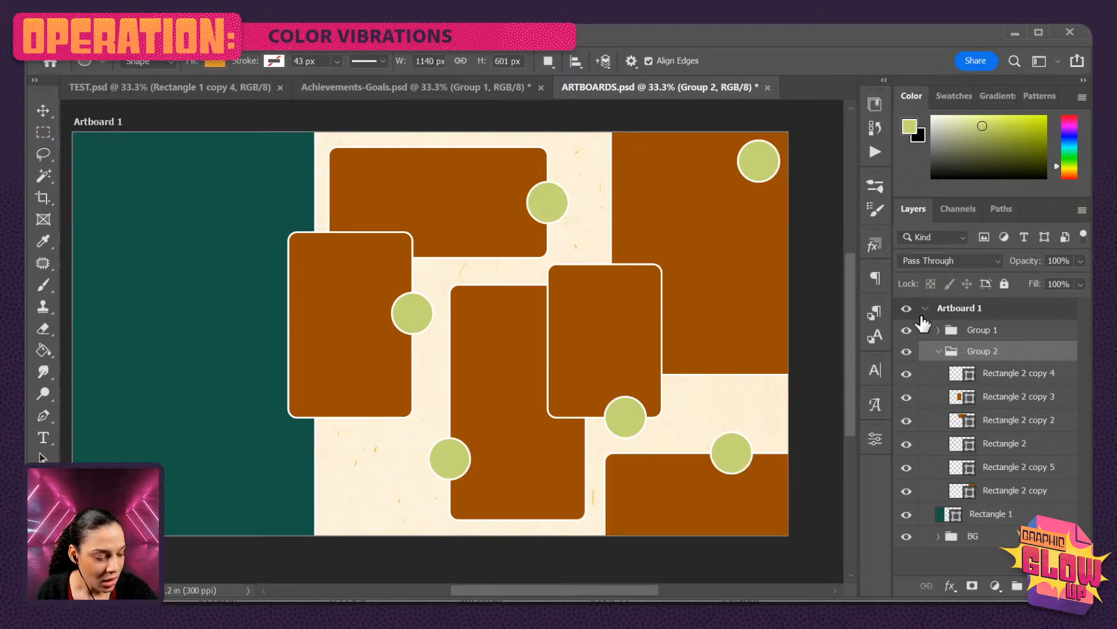
click(876, 104)
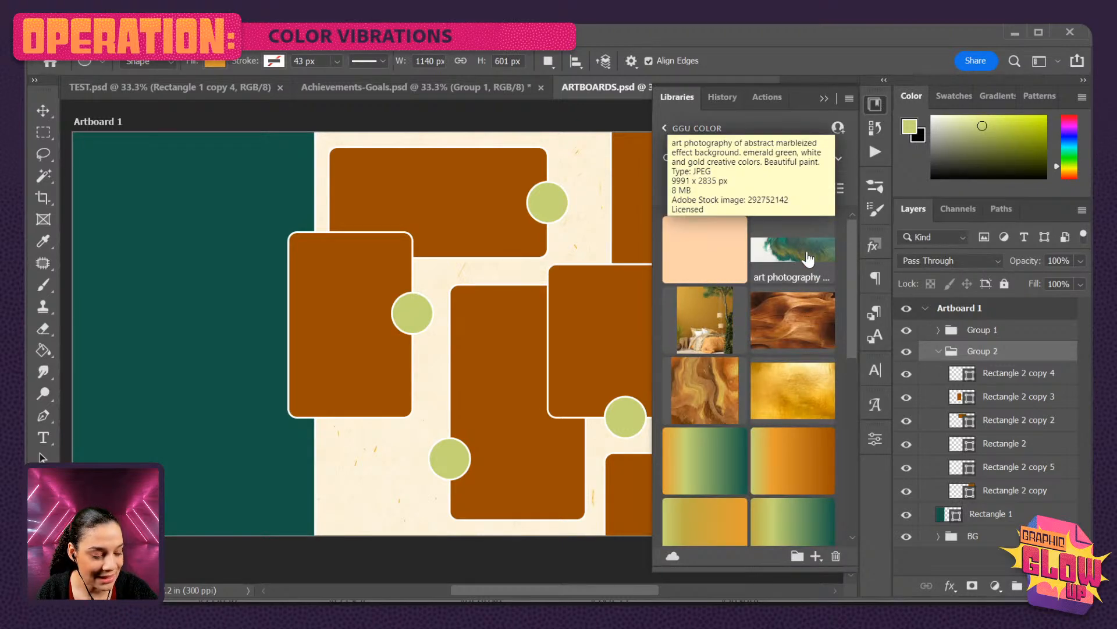
drag(807, 257, 450, 235)
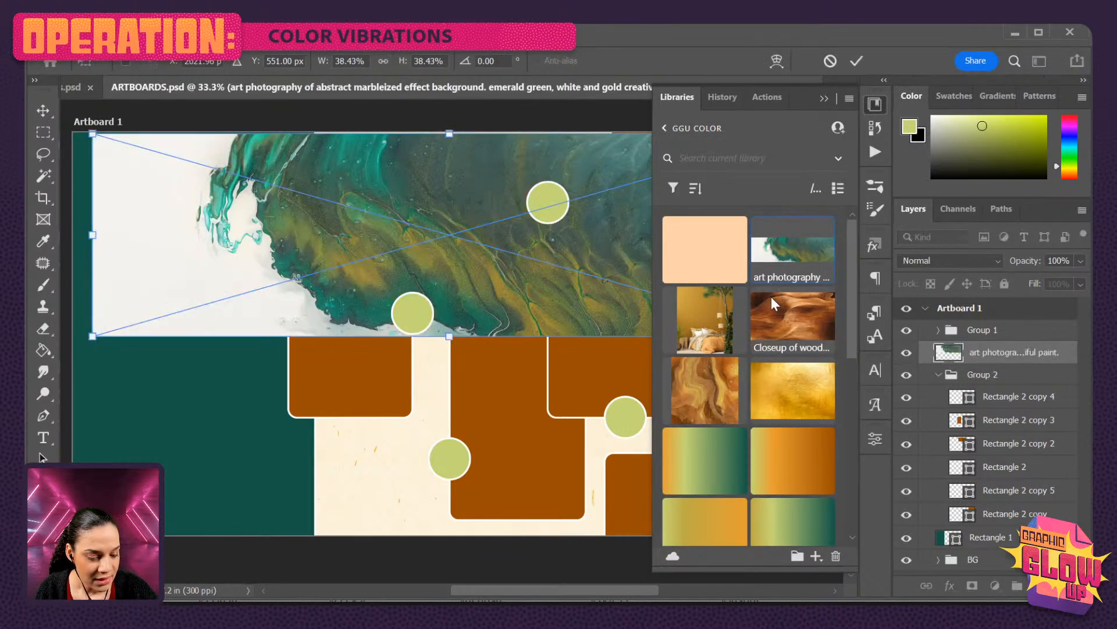
drag(1059, 428, 1058, 434)
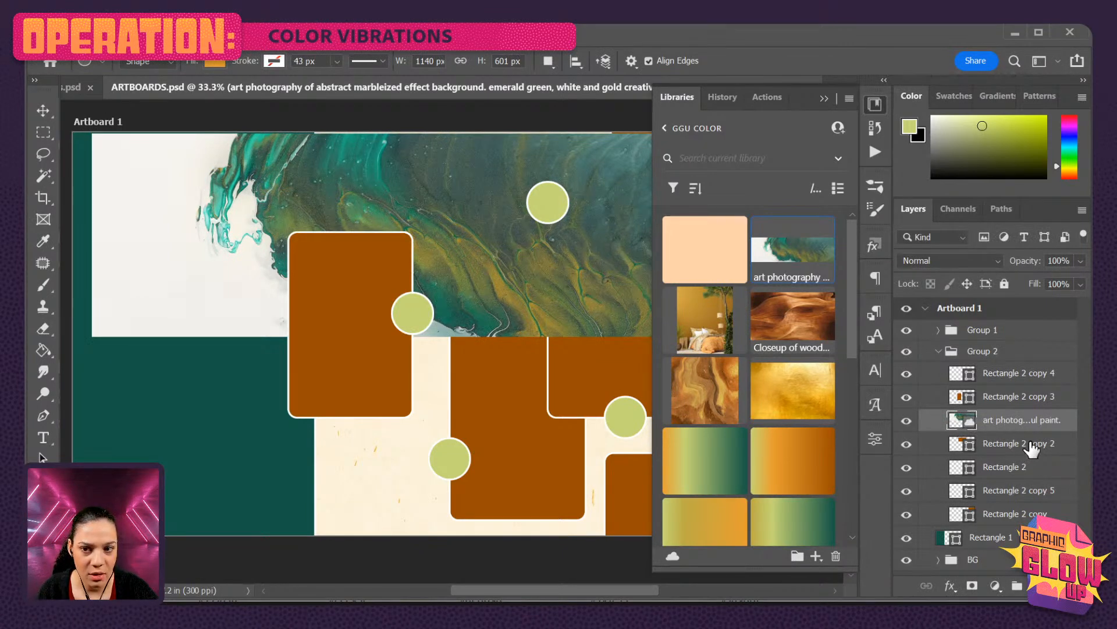
Clip the green marble photo to Rectangle 2 copy 2 with a clipping mask.
right_click(1045, 421)
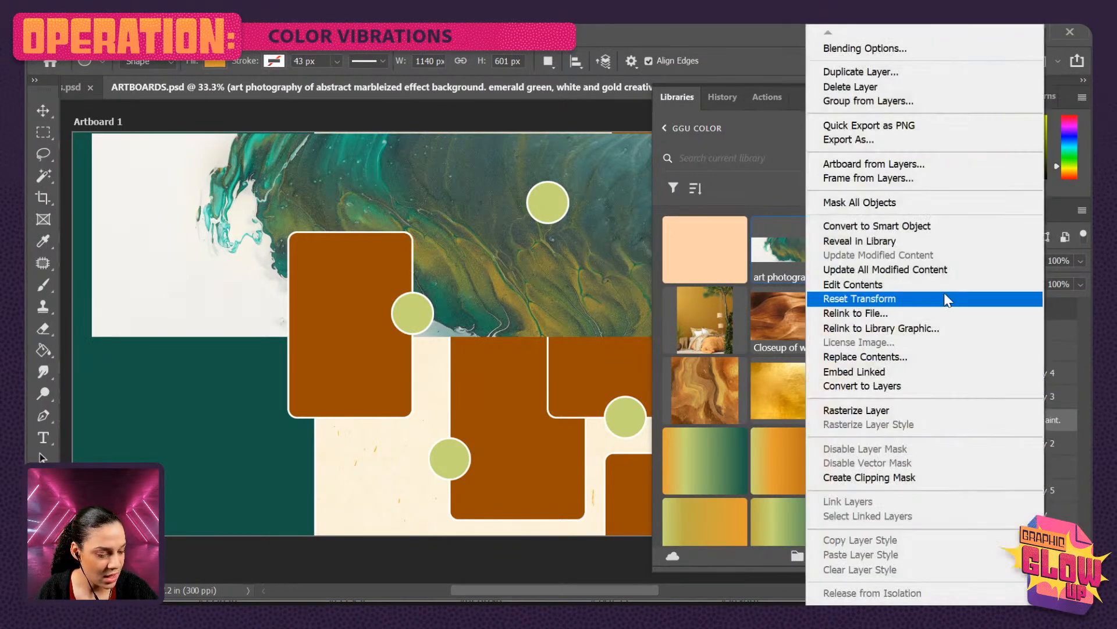
click(915, 477)
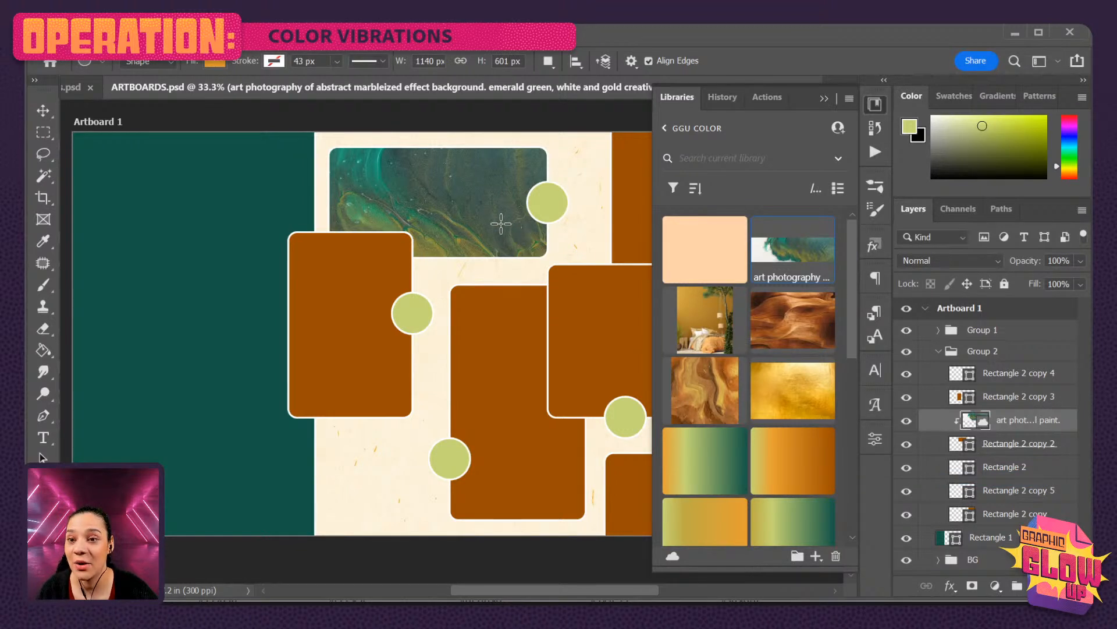
click(876, 104)
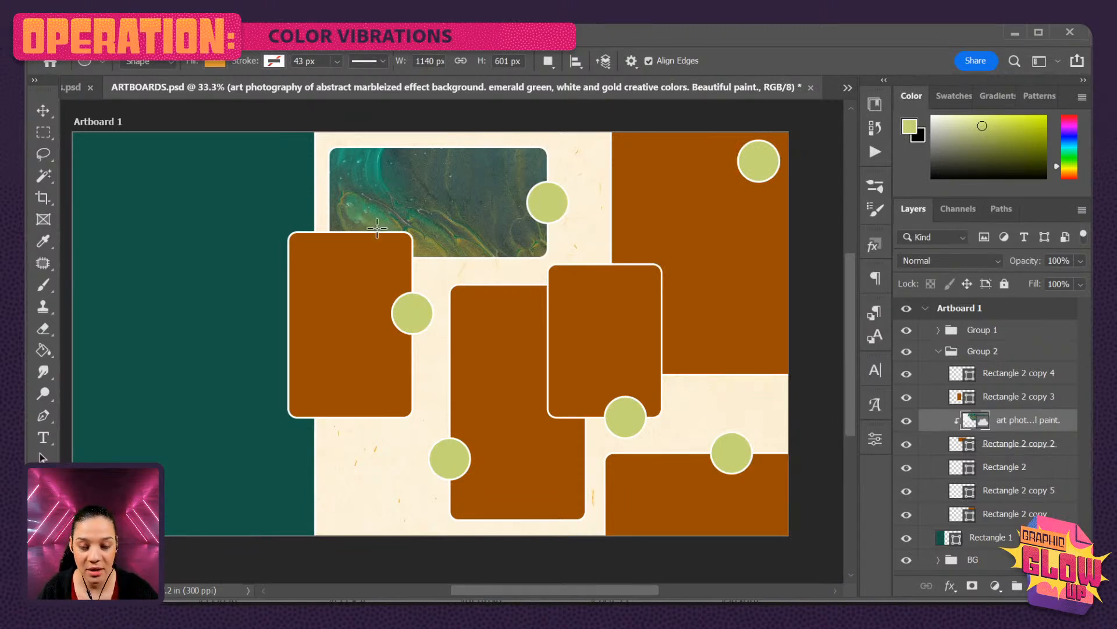
Scale the green marble photo to about 26% and reposition it over the wide upper rectangle.
key(ctrl+t)
drag(509, 268, 497, 230)
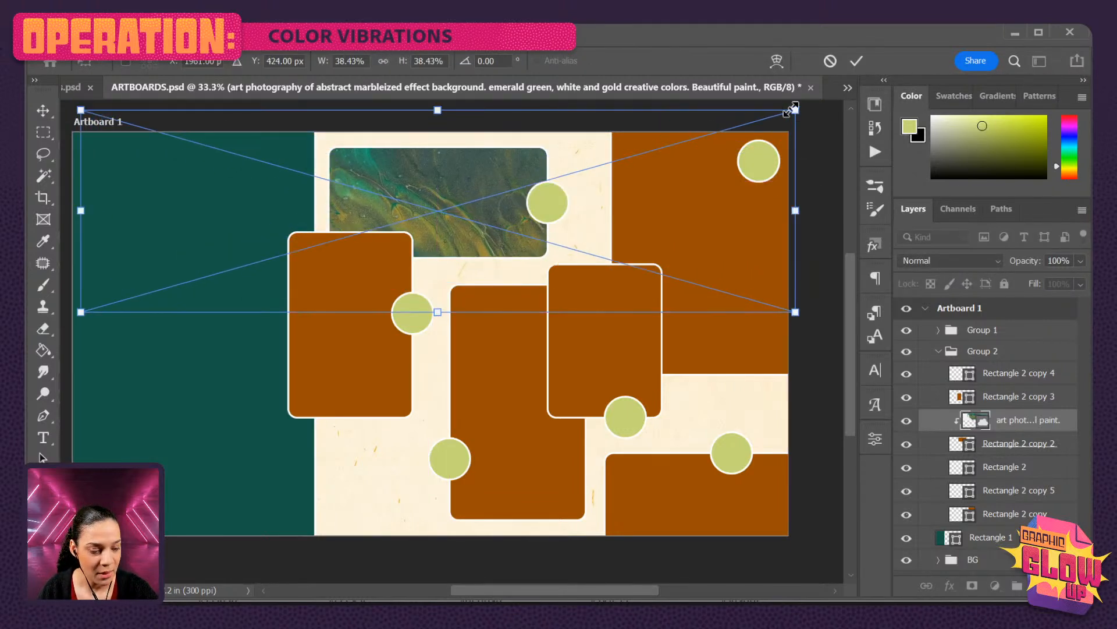
drag(796, 108, 560, 176)
drag(463, 254, 513, 215)
Flip the green marble photo horizontally, enlarge it to about 27% and position it to fill the wide upper rectangle.
right_click(460, 219)
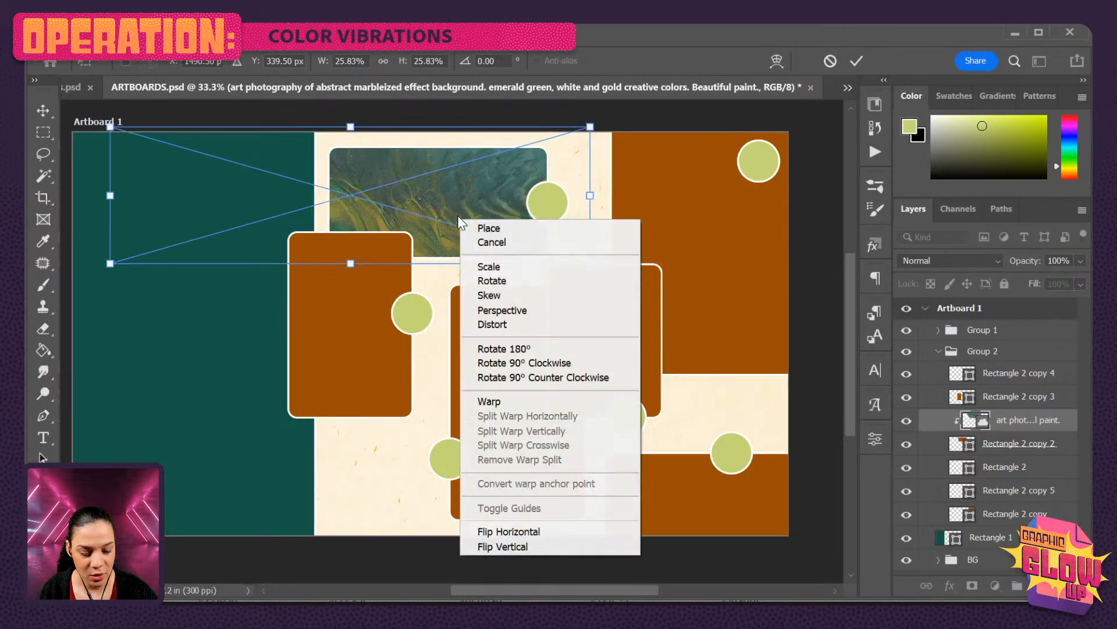
click(540, 532)
drag(408, 219, 493, 235)
drag(700, 284, 717, 287)
mouse_move(646, 244)
mouse_down()
mouse_move(645, 226)
mouse_move(678, 246)
mouse_move(667, 245)
mouse_up()
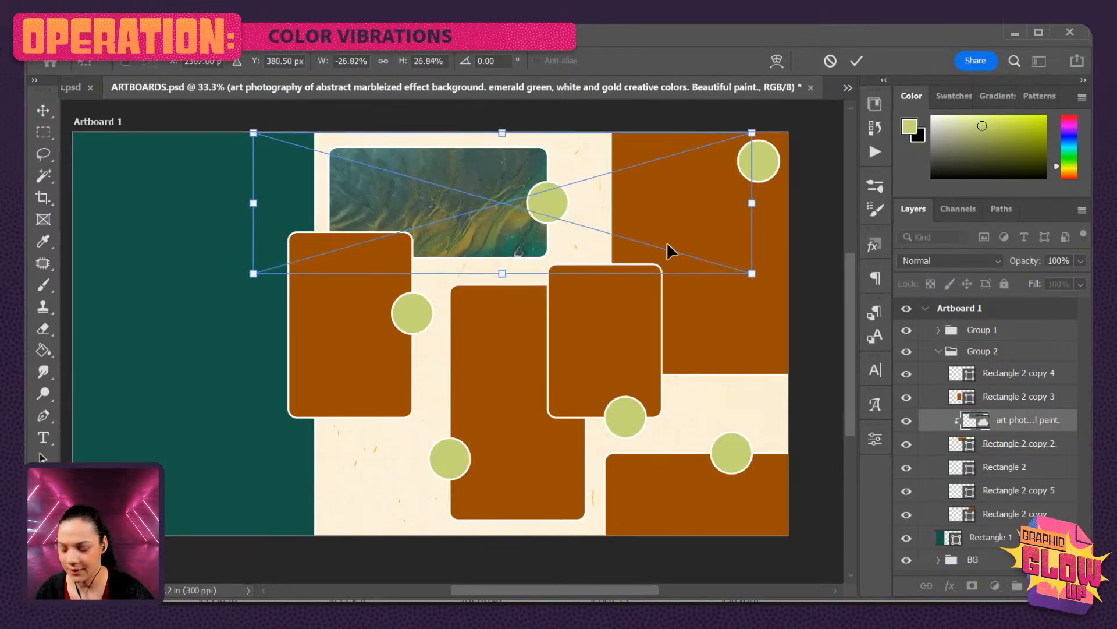
key(Return)
key(u)
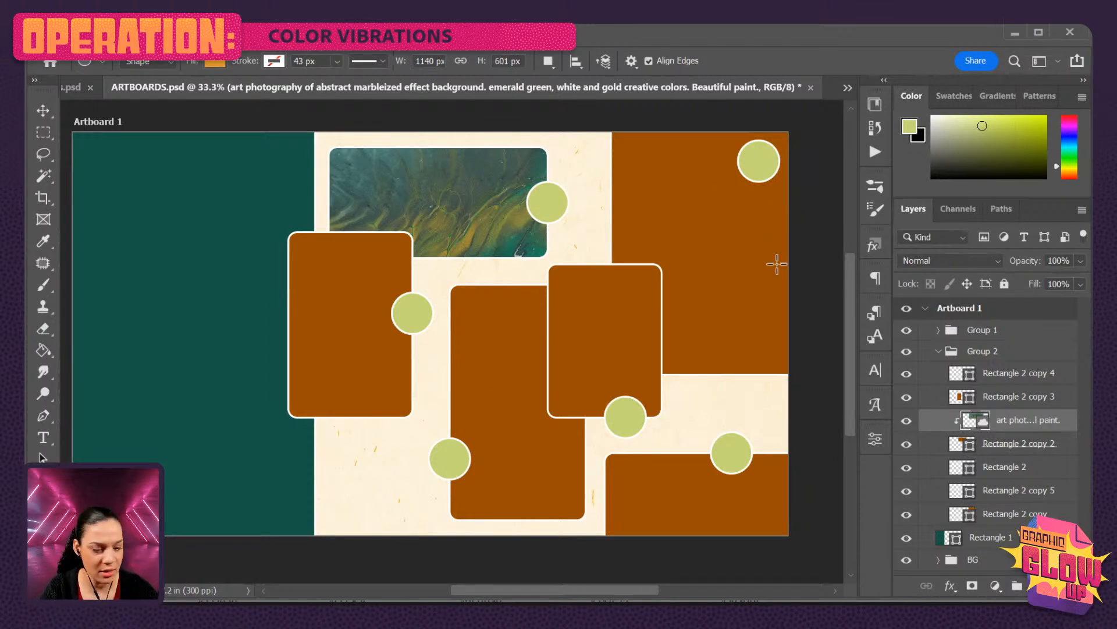
Toggle layer visibility in Group 2 to identify the small overlapping center rectangle, and select its layer, Rectangle 2.
click(876, 105)
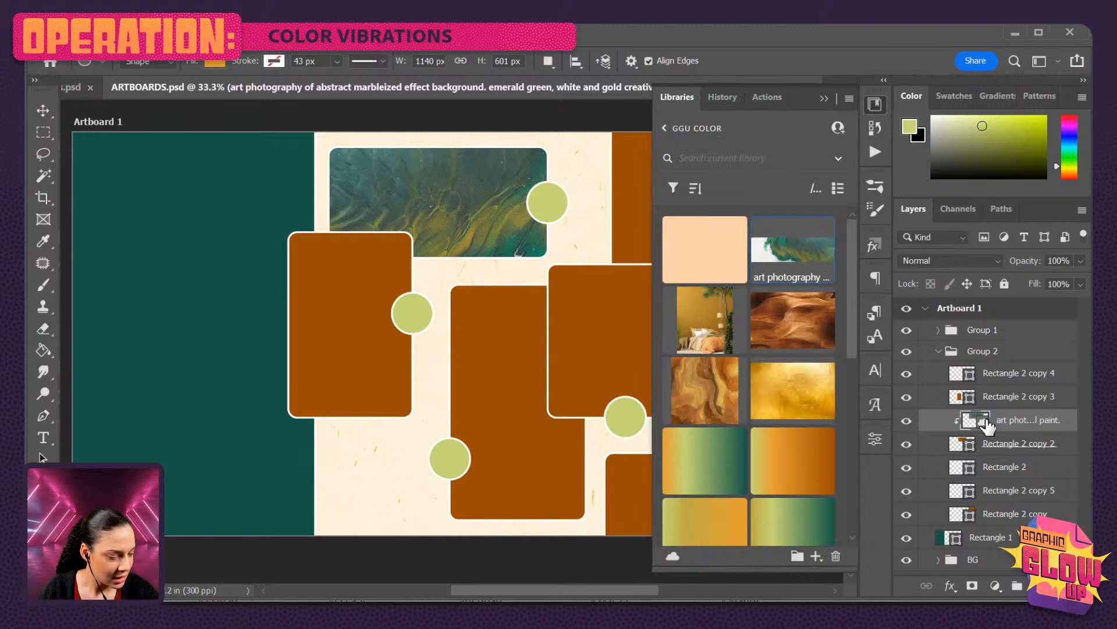
click(906, 398)
click(906, 397)
click(907, 374)
click(906, 373)
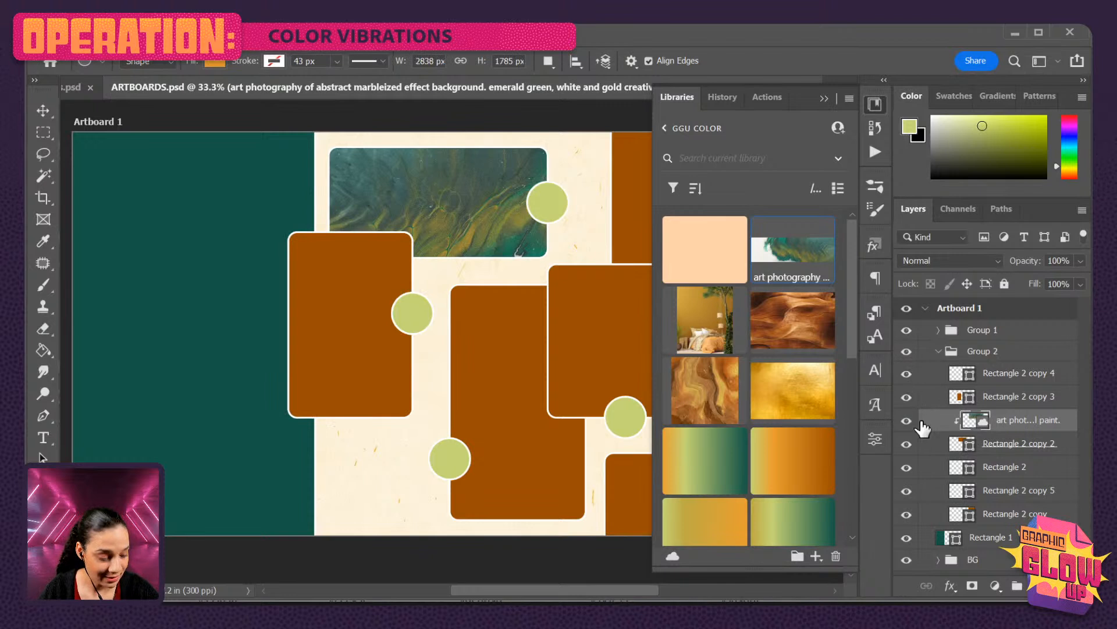
click(907, 467)
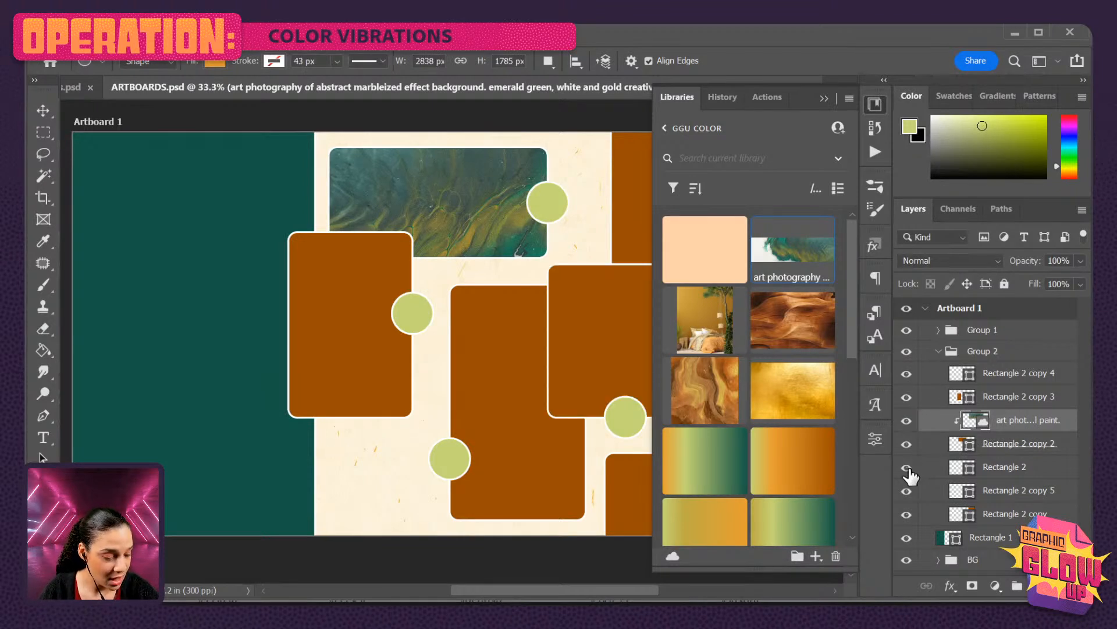
click(1046, 474)
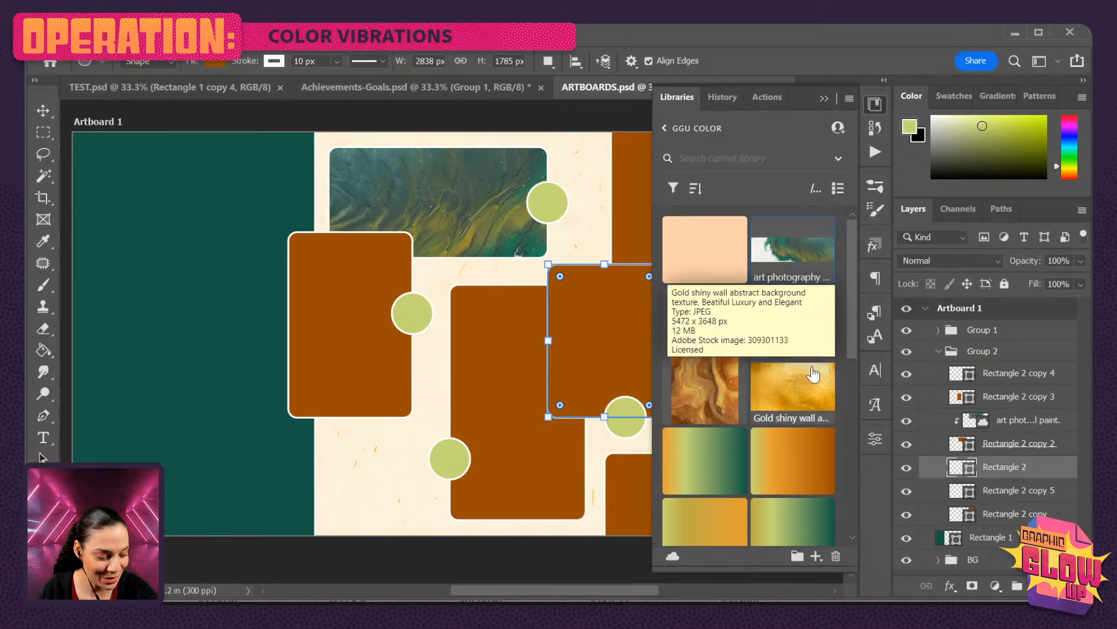
Place the Fall watercolor marble texture from the GGU COLOR library above Rectangle 2 and clip it to that rectangle.
scroll(803, 349, down, 5)
scroll(818, 384, up, 3)
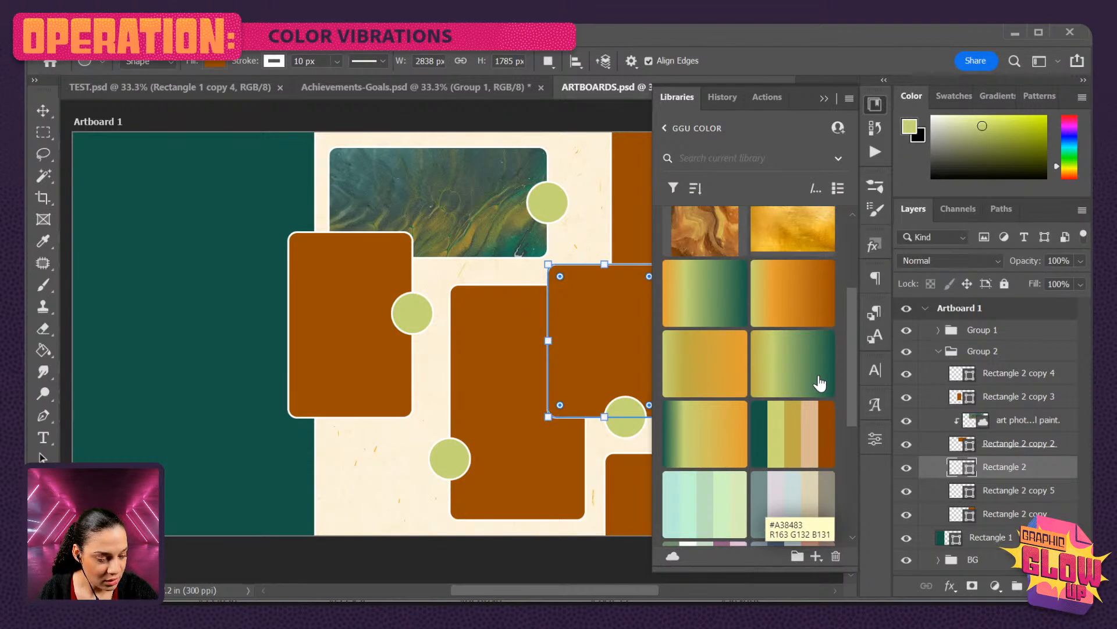
scroll(820, 383, up, 3)
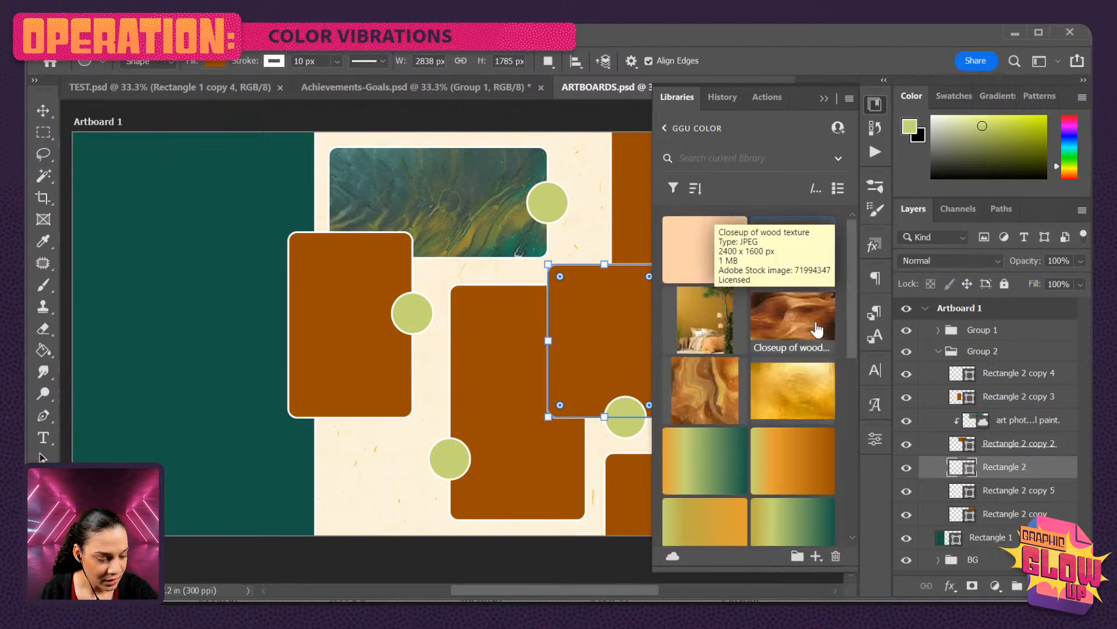
drag(715, 393, 581, 324)
key(Return)
right_click(1061, 475)
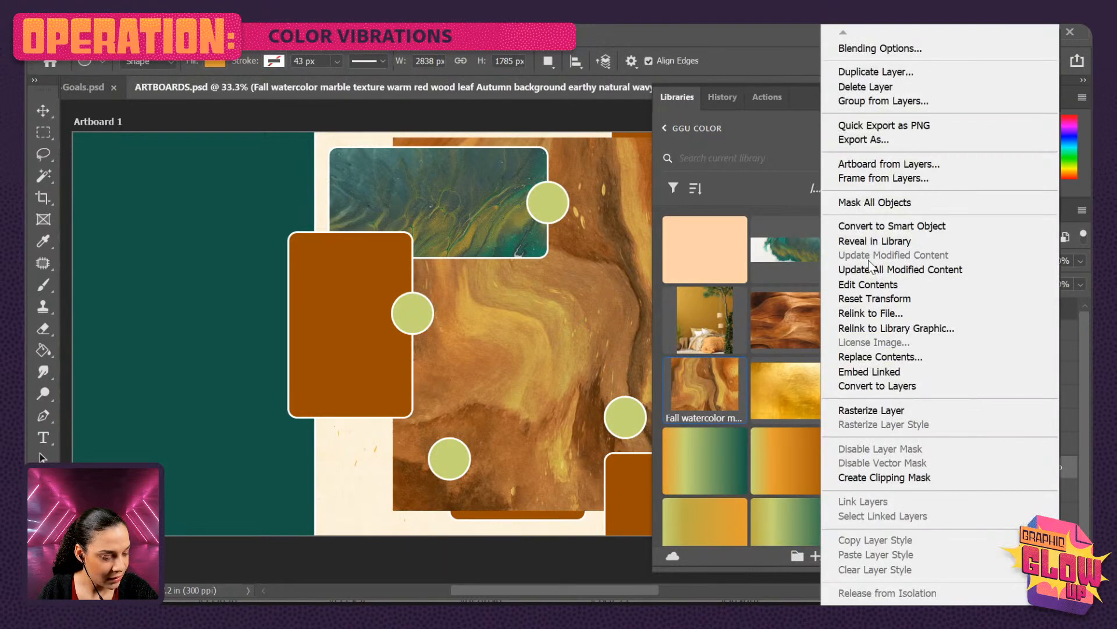
click(885, 477)
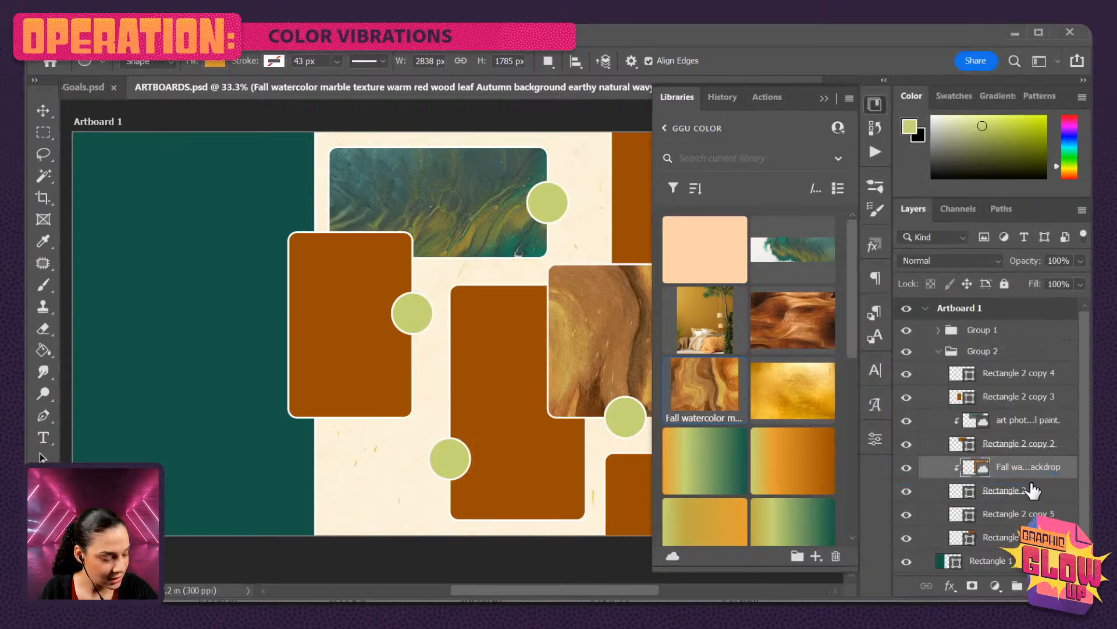
Scale down the Fall watercolor marble texture and reposition it so its swirls fill the small center rectangle.
click(875, 105)
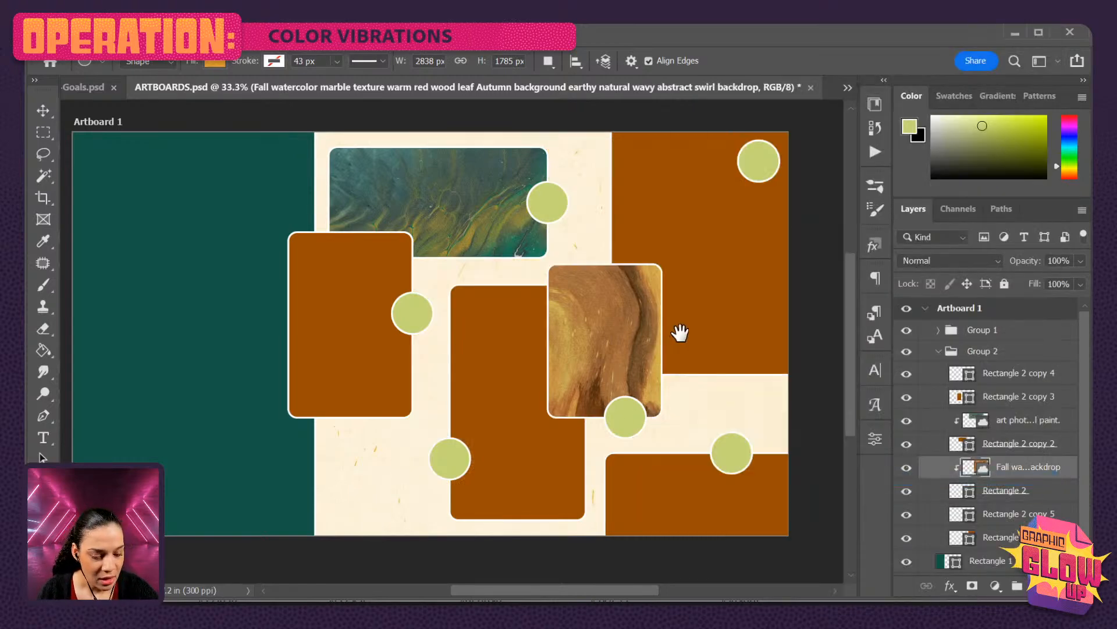
drag(678, 332, 594, 330)
key(f)
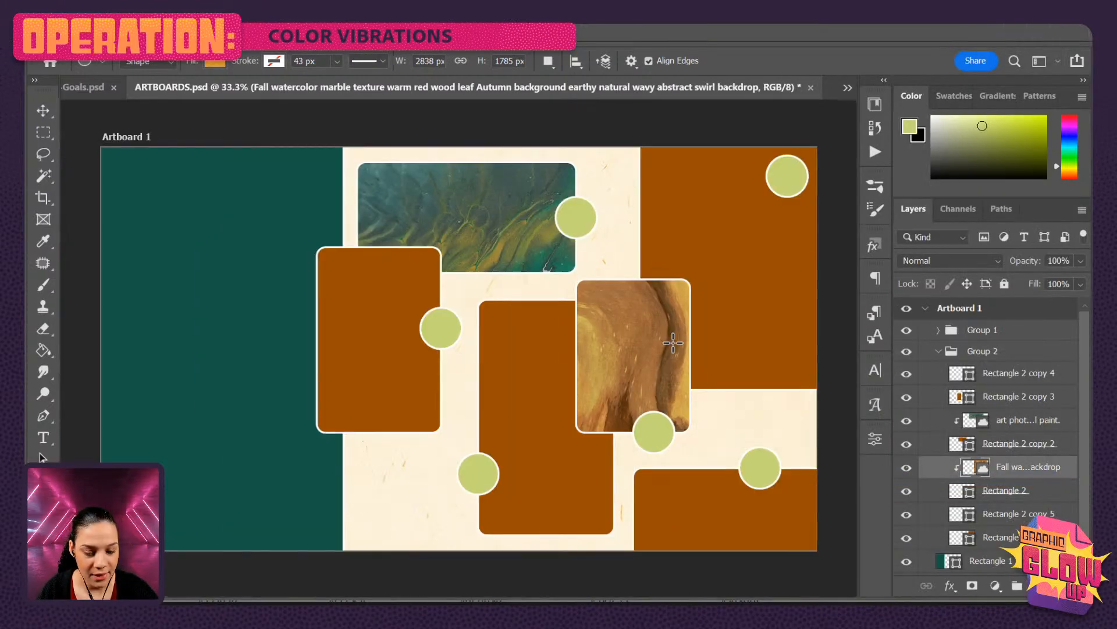
drag(725, 338, 514, 315)
key(ctrl+t)
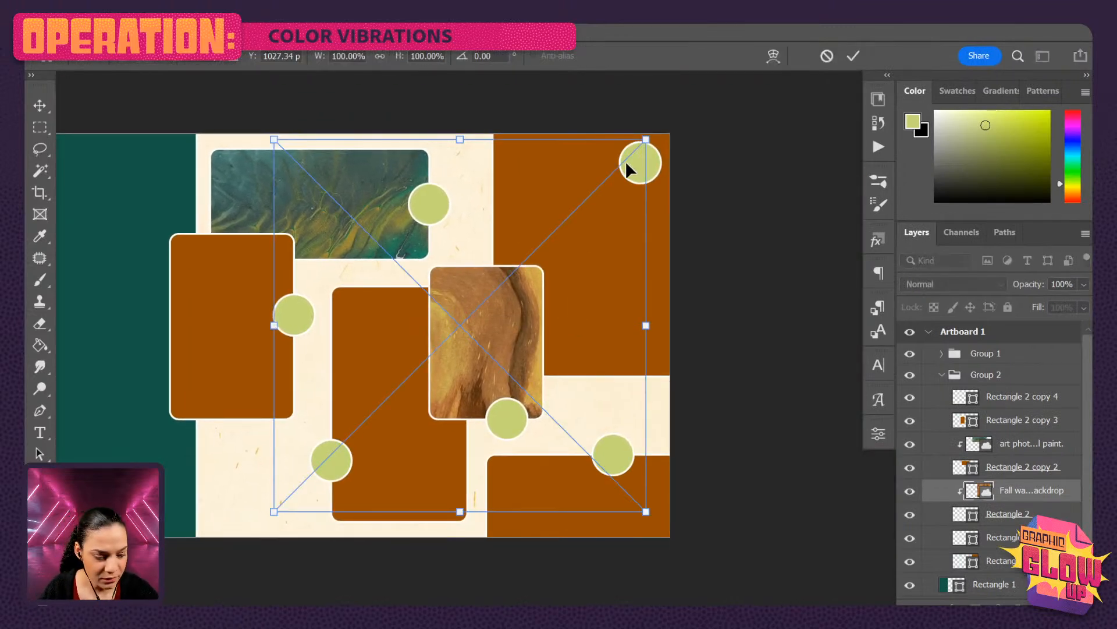
drag(646, 139, 481, 302)
drag(430, 353, 531, 294)
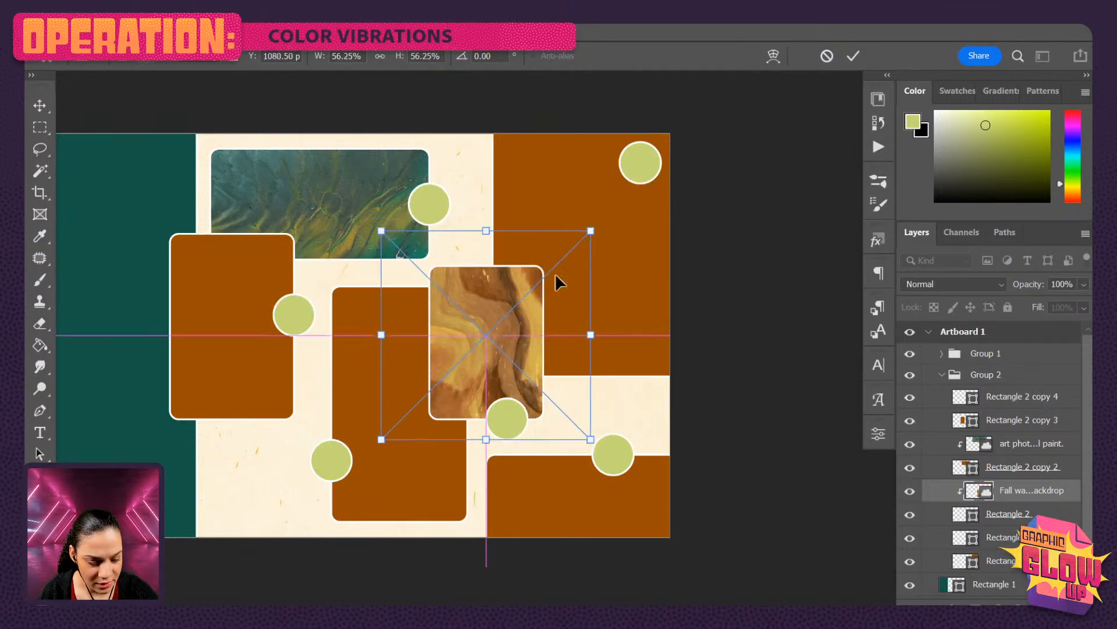
drag(592, 229, 569, 251)
drag(546, 308, 516, 312)
key(Return)
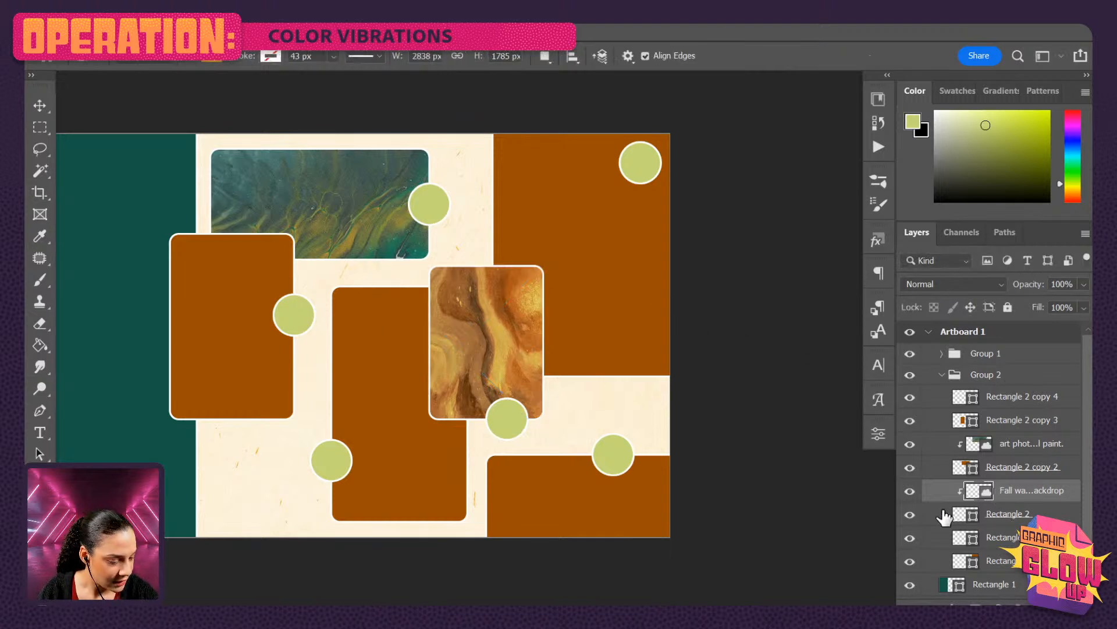
Place the Old wooden spiral tree cut photo from the GGU COLOR library above the tall center rectangle's layer.
click(911, 539)
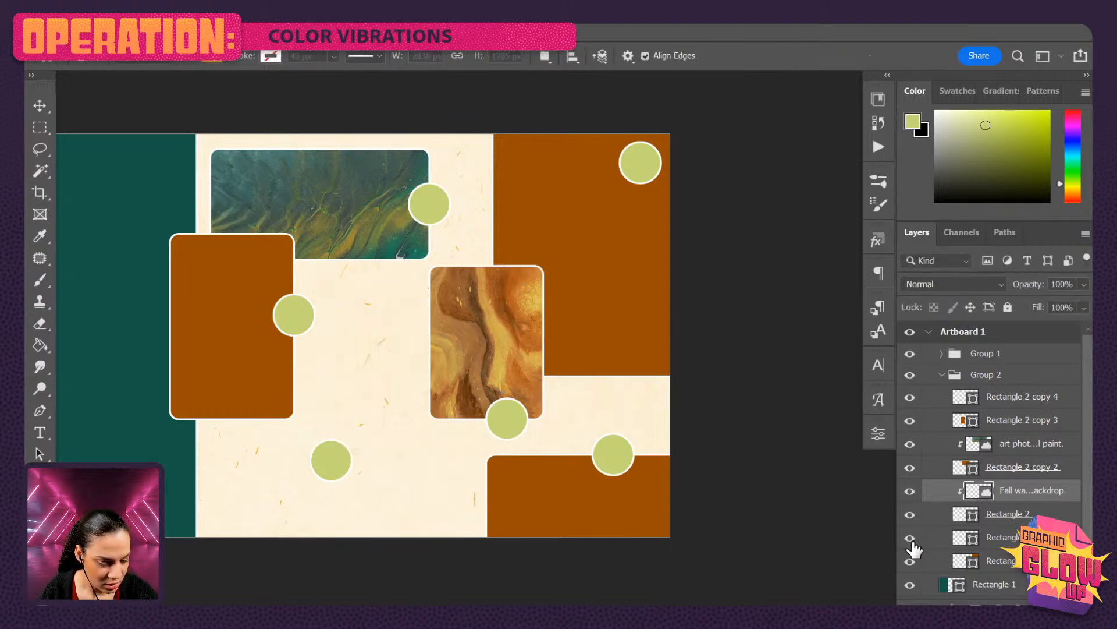
click(911, 539)
click(1028, 538)
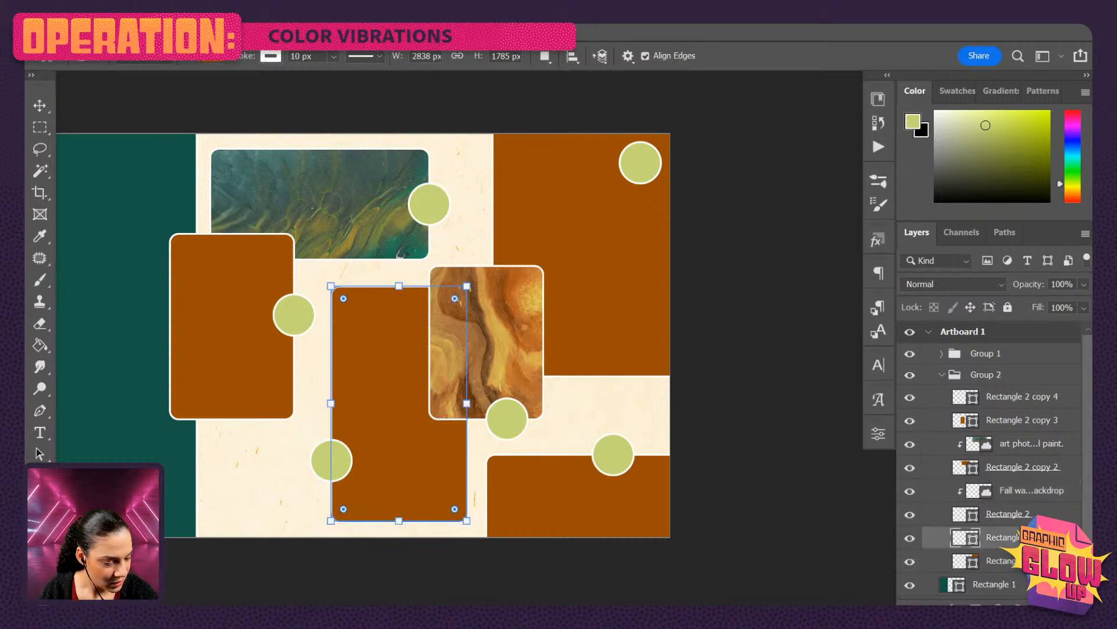
click(884, 102)
scroll(792, 368, down, 3)
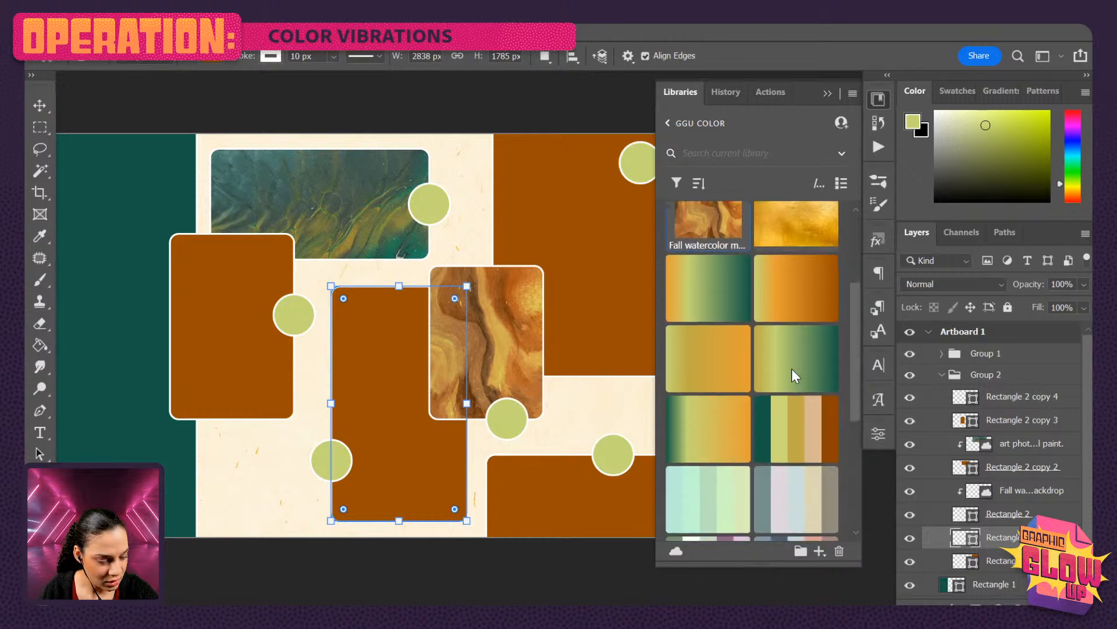
scroll(792, 370, down, 3)
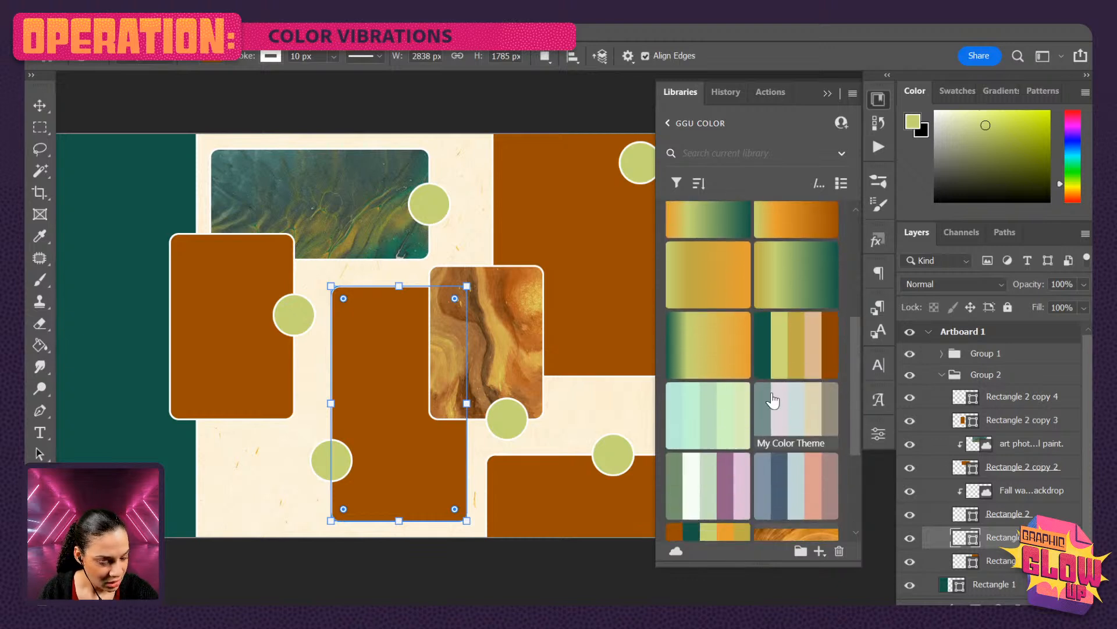
scroll(774, 400, down, 2)
drag(802, 473, 375, 420)
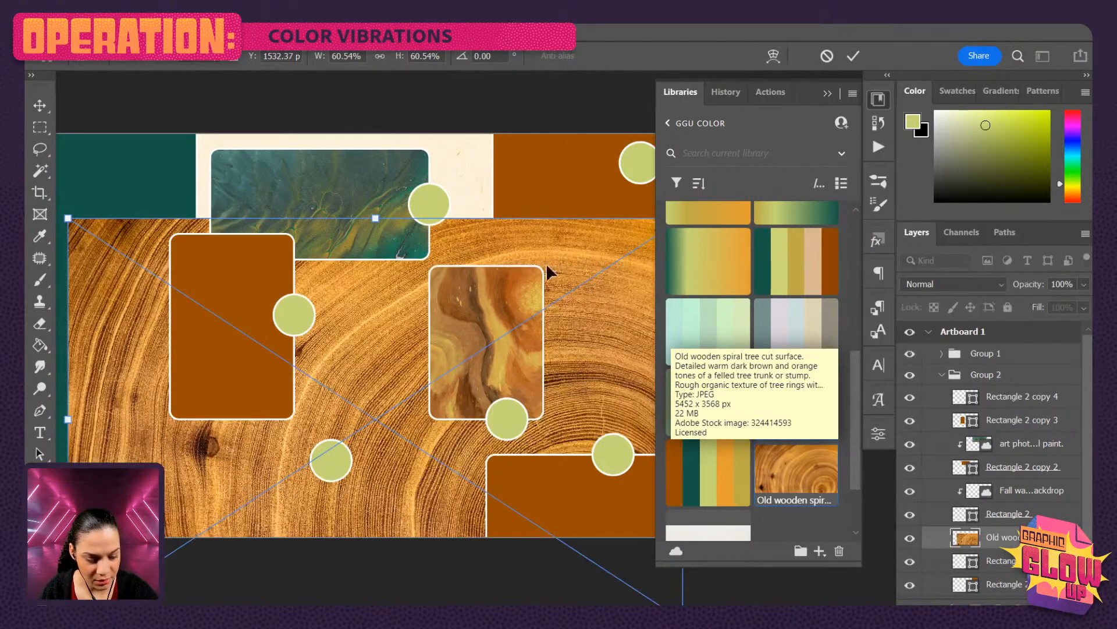
Rotate the wood photo 90°, scale it to about 28.8% and position it over the tall center rectangle.
click(878, 99)
drag(731, 230, 446, 553)
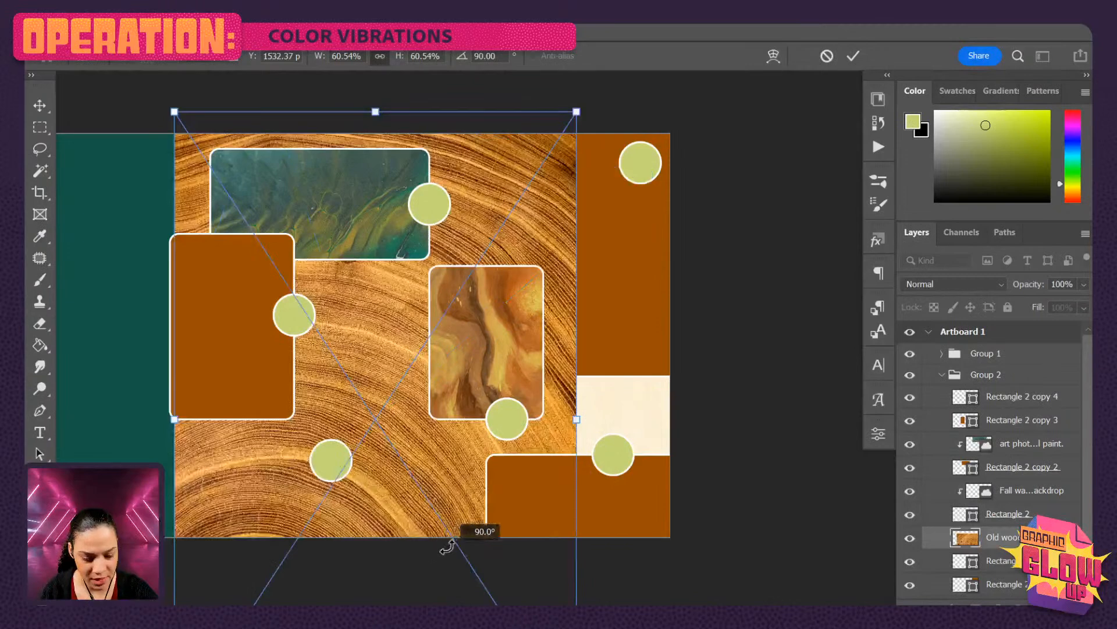
drag(578, 111, 474, 309)
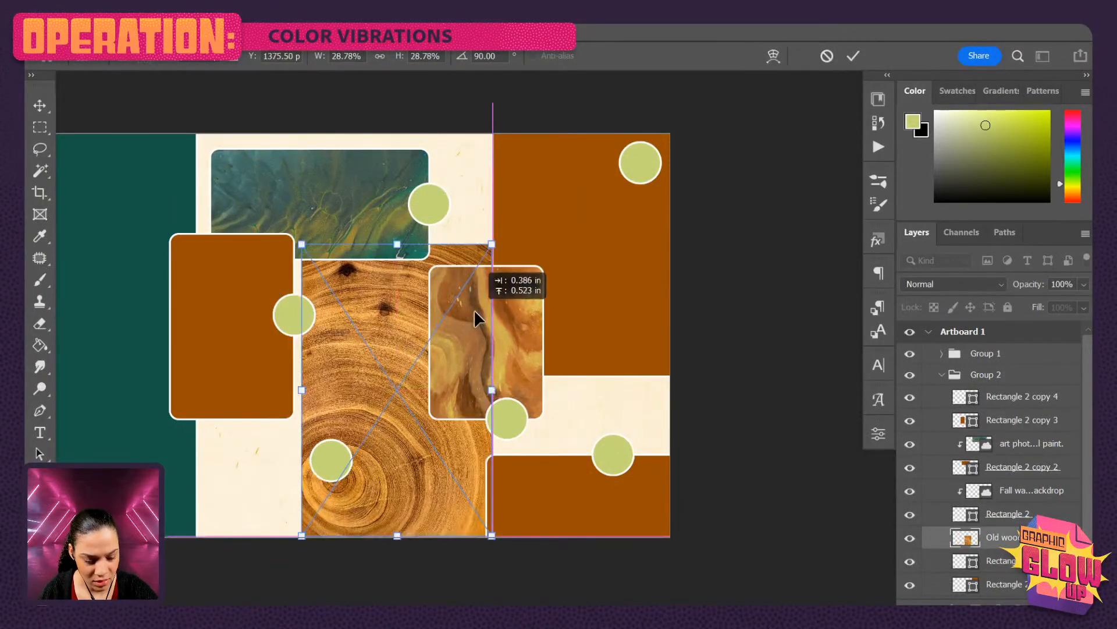
key(Return)
Clip the Old wooden spiral tree cut photo to the tall center rectangle and shift the photo slightly down and right.
right_click(1051, 537)
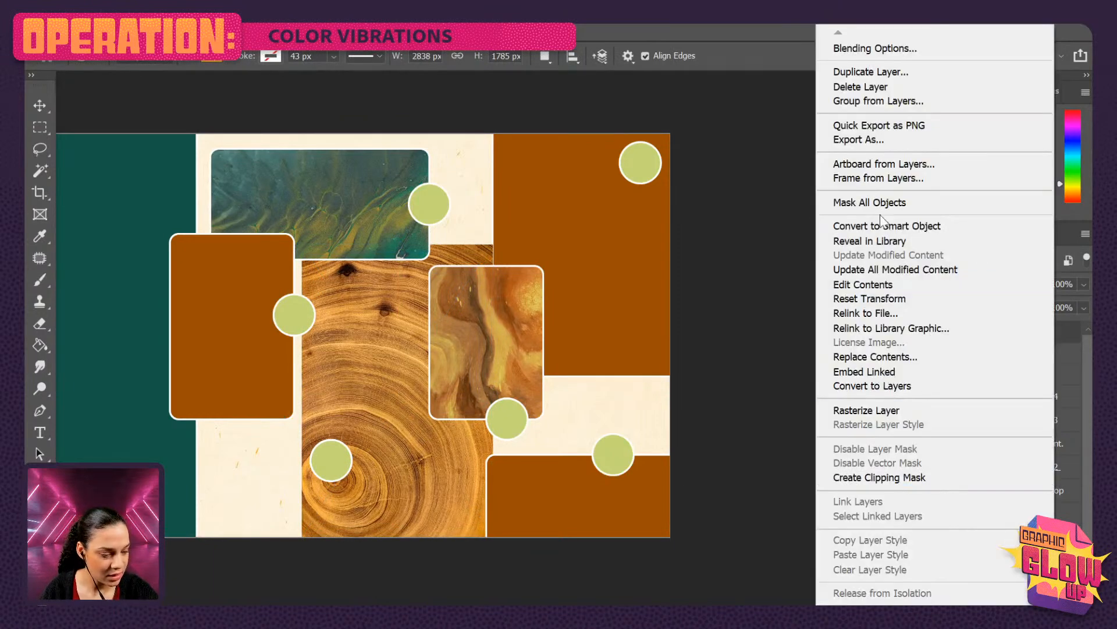
click(897, 478)
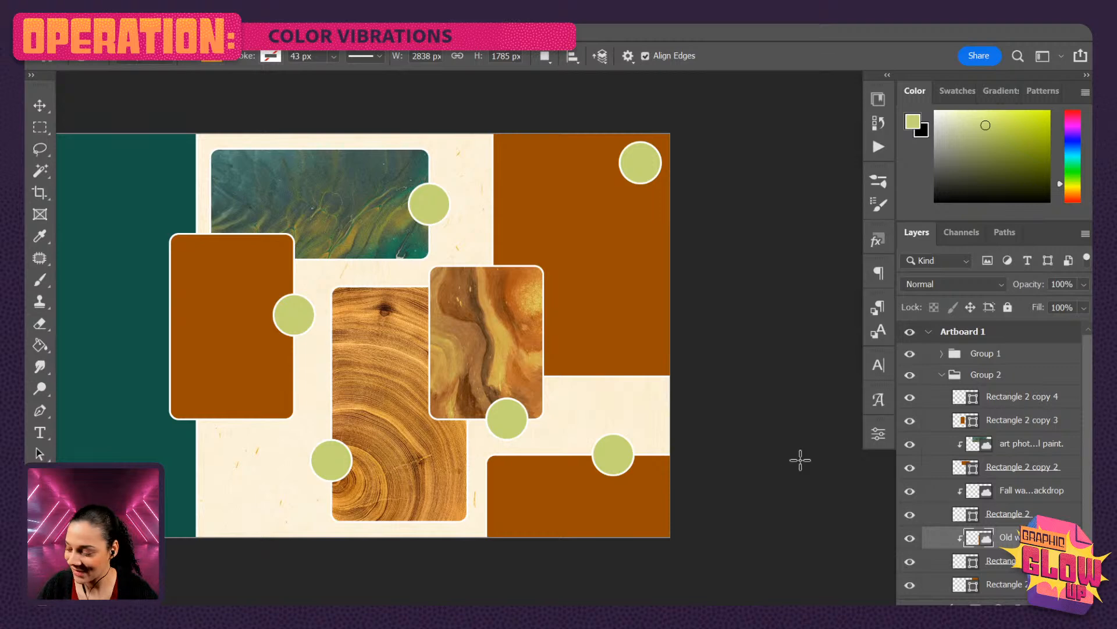
key(ctrl+t)
mouse_move(367, 396)
mouse_down()
mouse_move(379, 387)
mouse_move(369, 396)
mouse_up()
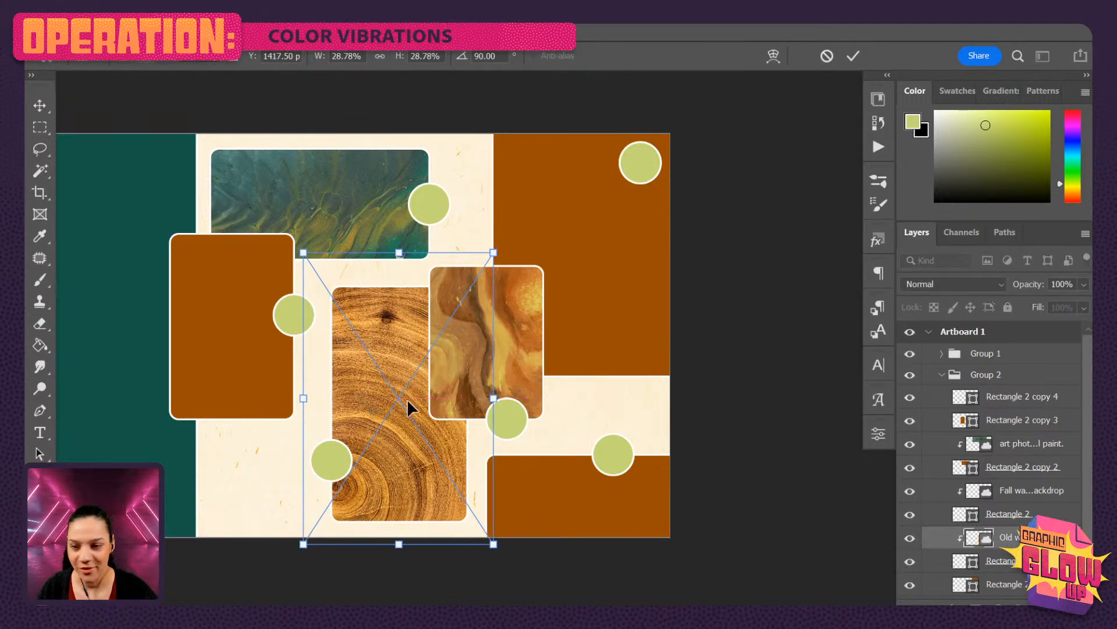
key(Return)
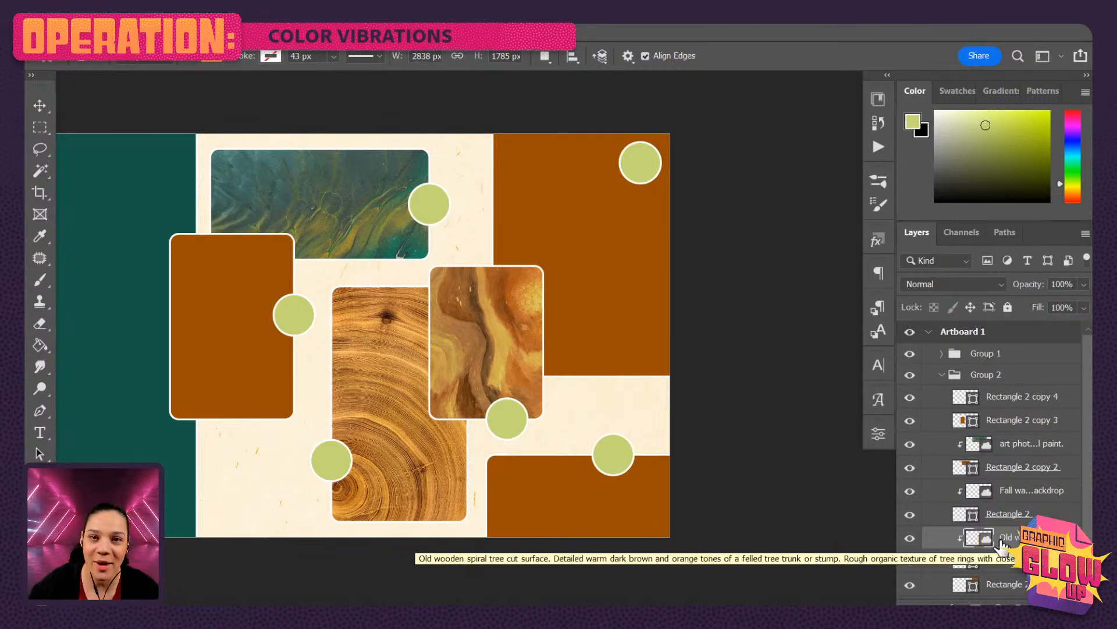
Place the Bedroom interior photo from the GGU COLOR library above the layer of the large upper-right rectangle.
scroll(1004, 550, down, 2)
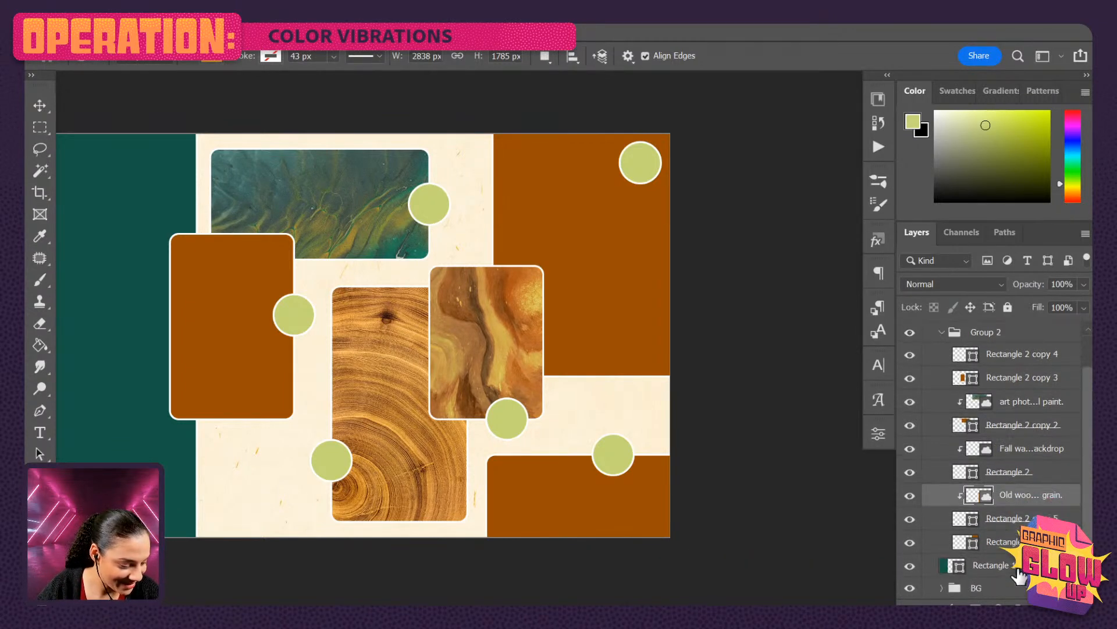
click(910, 542)
click(910, 542)
click(995, 542)
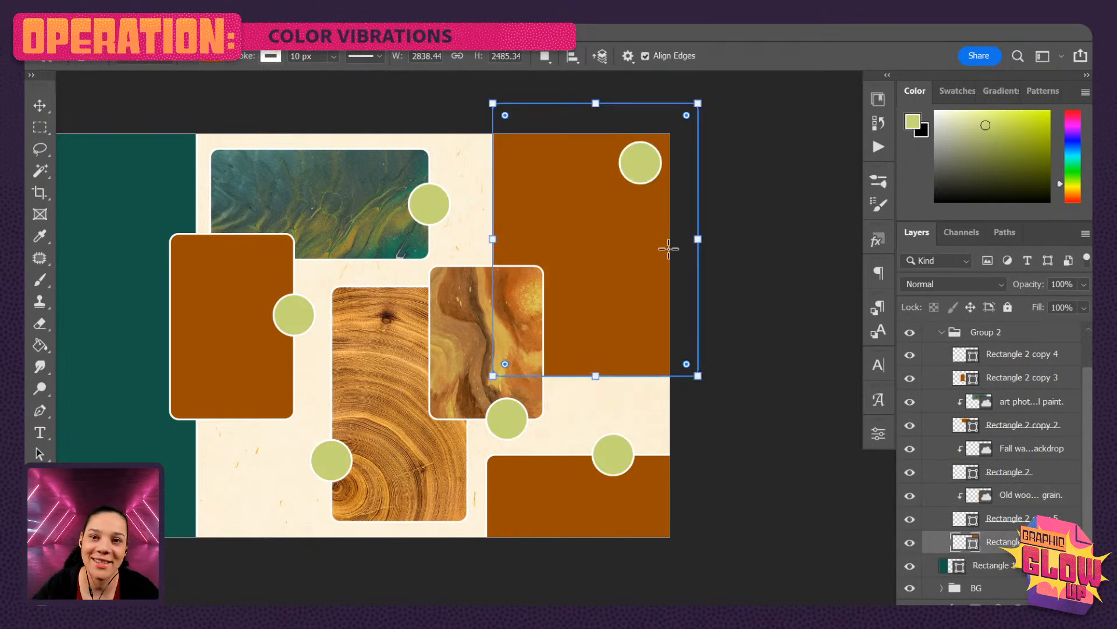
click(880, 100)
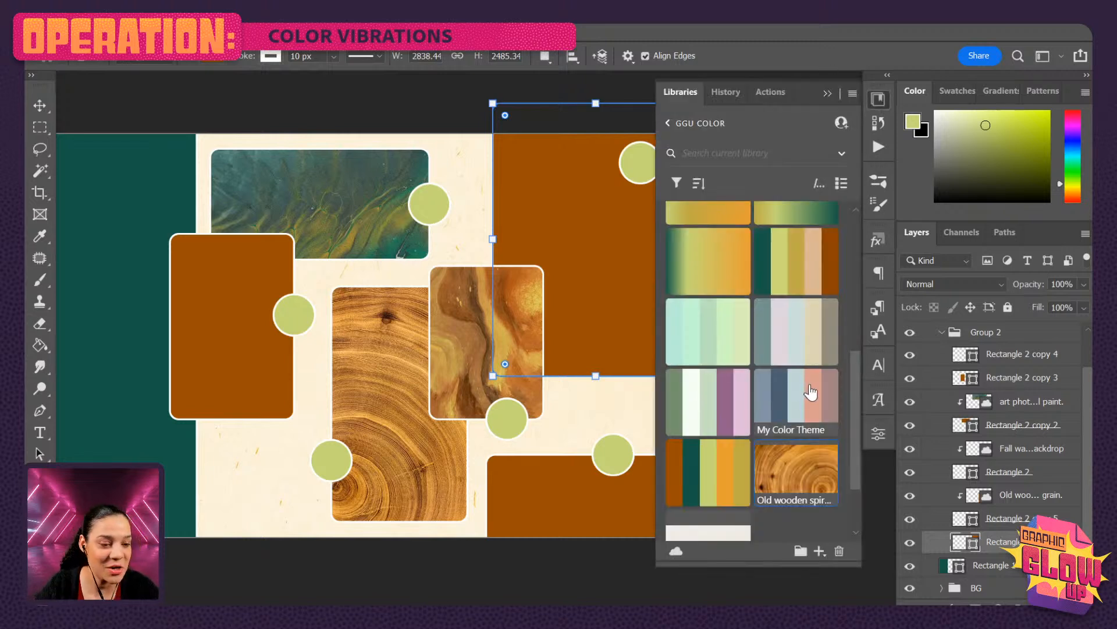
scroll(790, 353, up, 5)
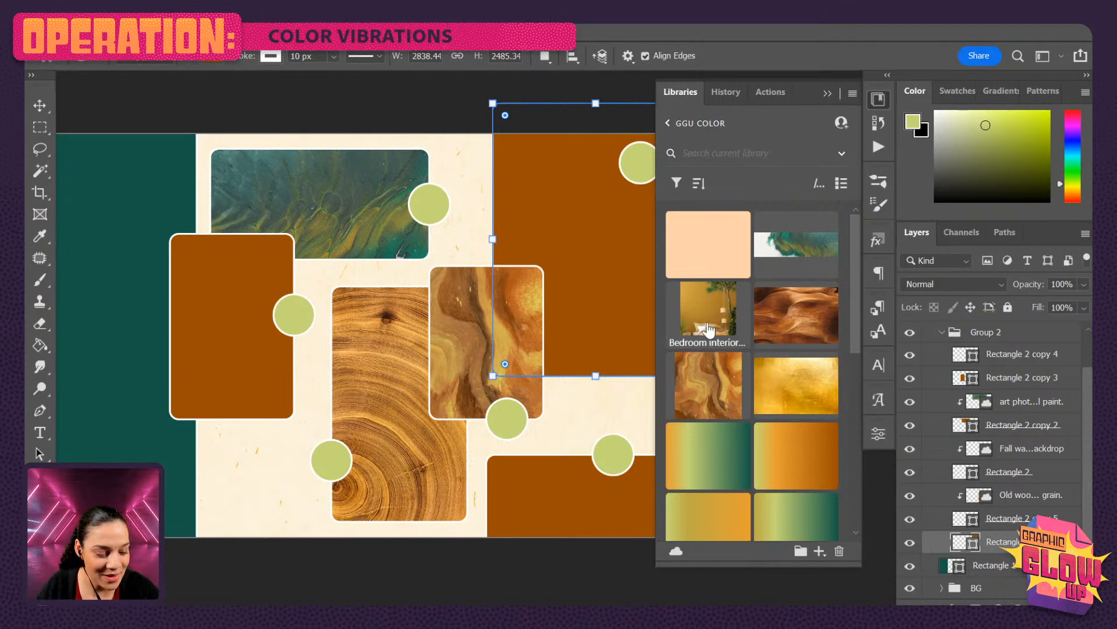
drag(708, 314, 556, 284)
click(875, 101)
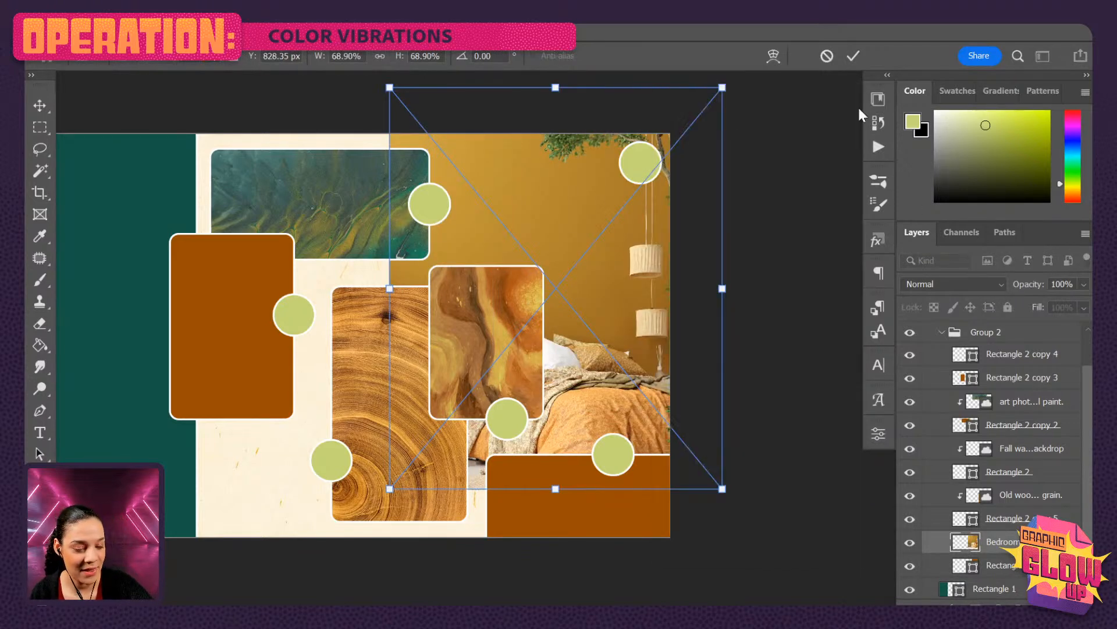
Scale the bedroom photo to about 42%, fit it over the upper-right rectangle and clip it to that rectangle.
drag(643, 361, 595, 316)
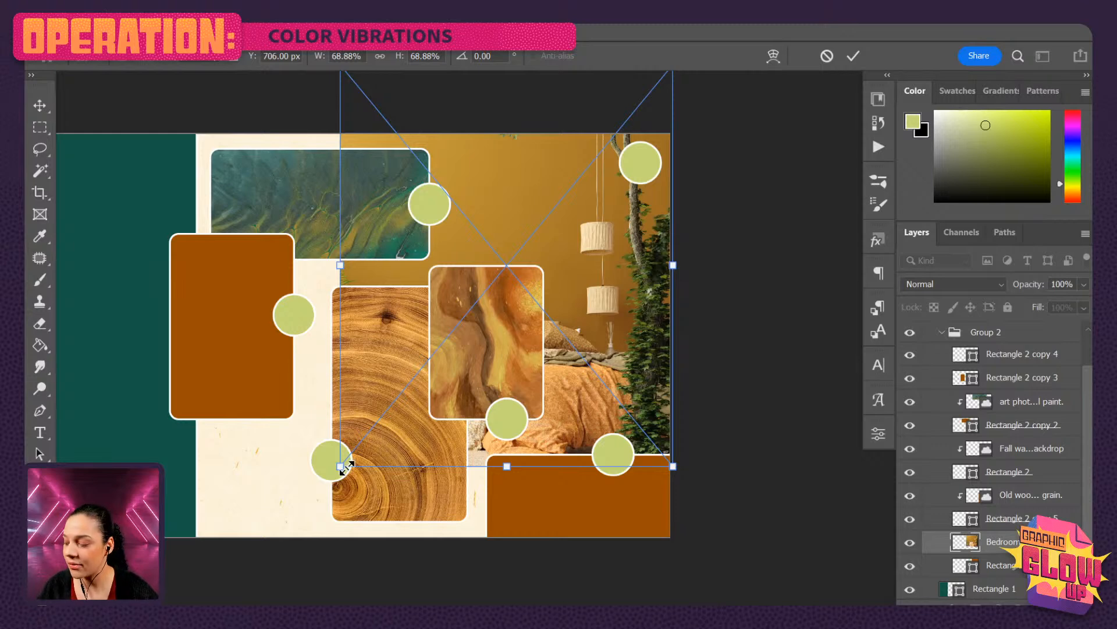
drag(341, 466, 392, 392)
drag(529, 287, 617, 285)
drag(450, 399, 471, 376)
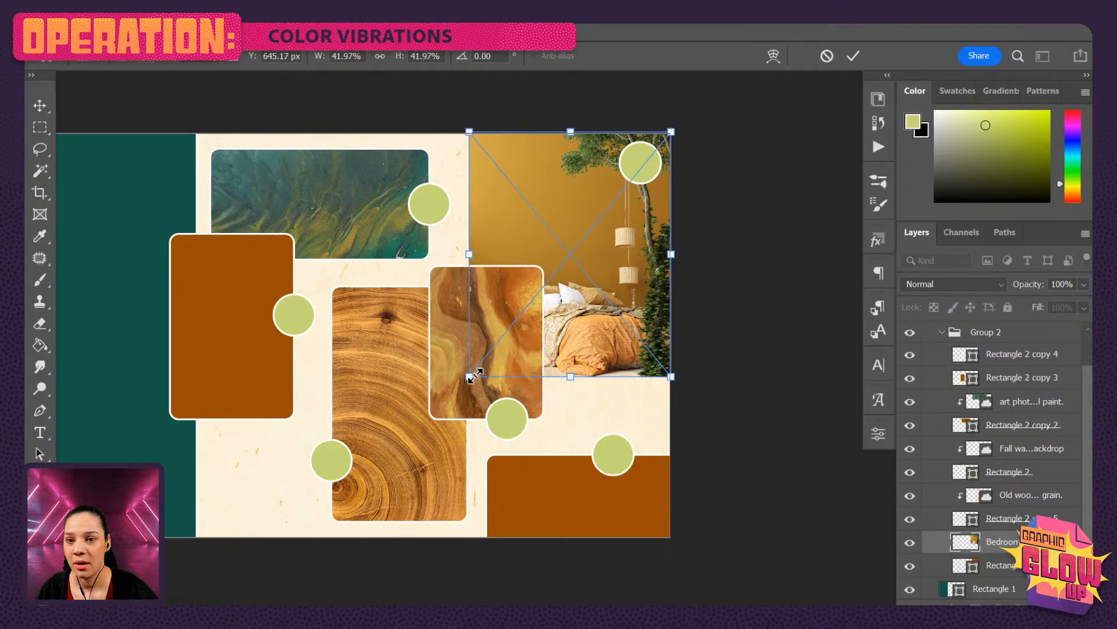
key(Return)
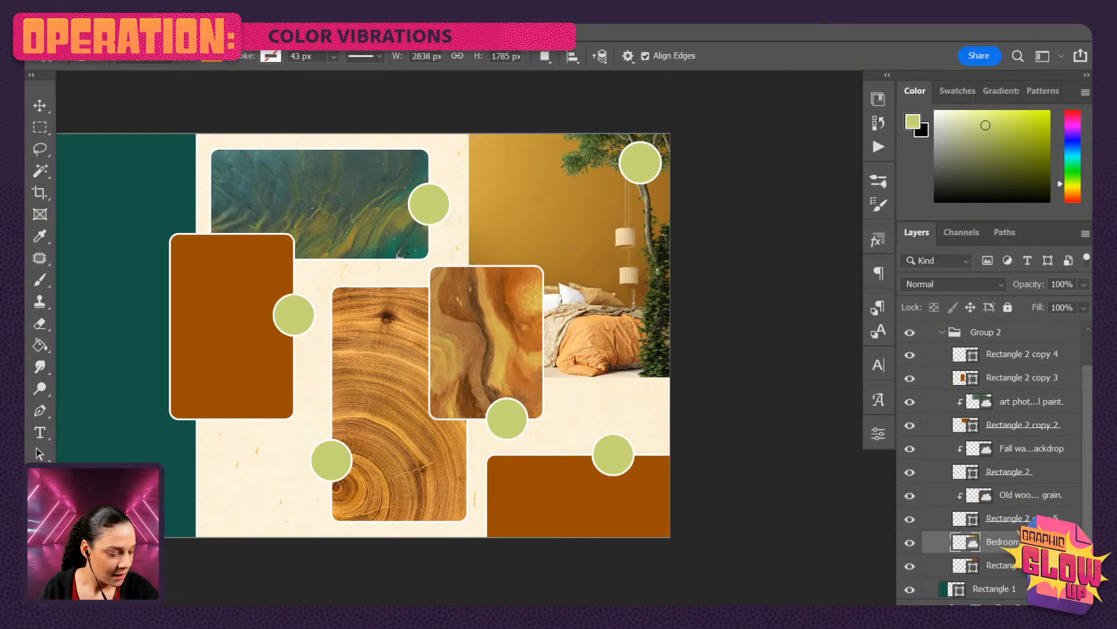
right_click(1024, 541)
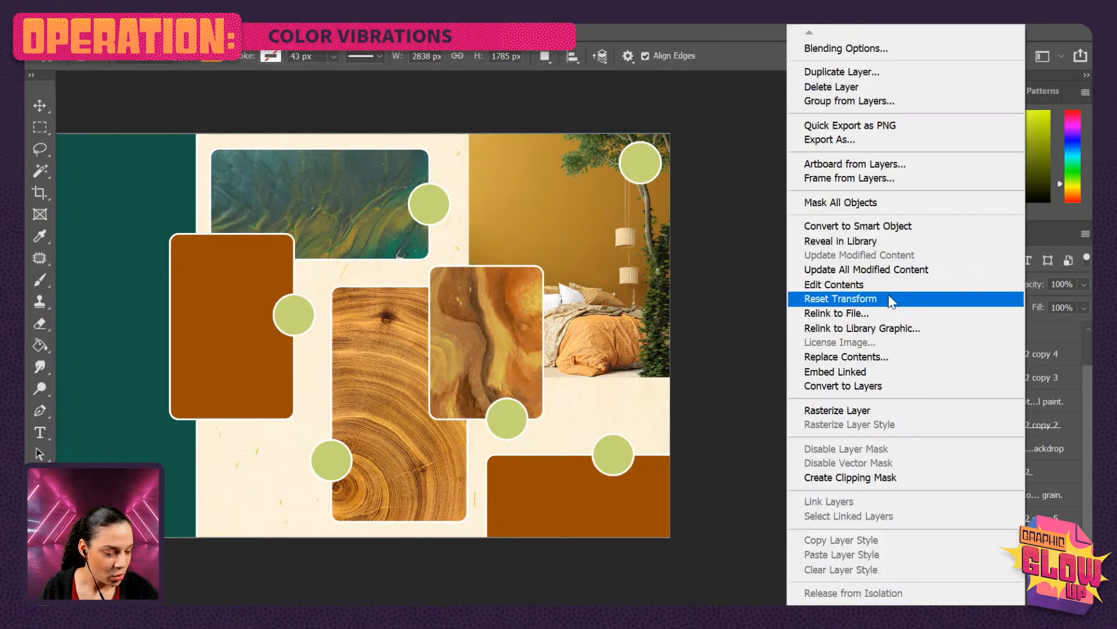
click(885, 477)
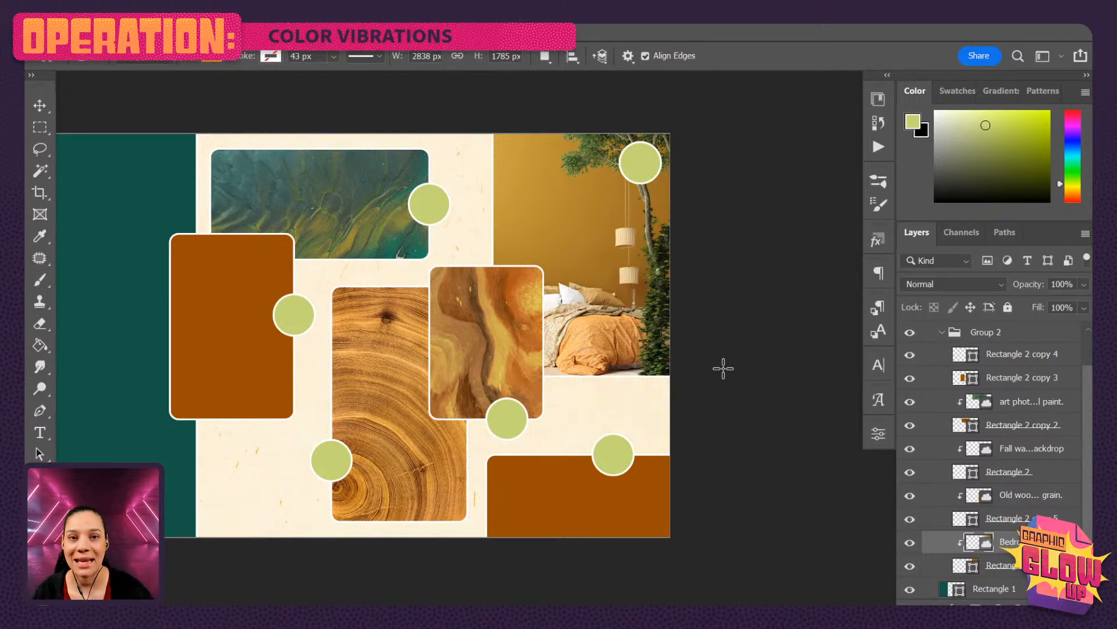
Move the bedroom photo's green circle off the tree onto the plain wall, and raise the circle on the teal paint photo's right edge.
drag(414, 339, 518, 332)
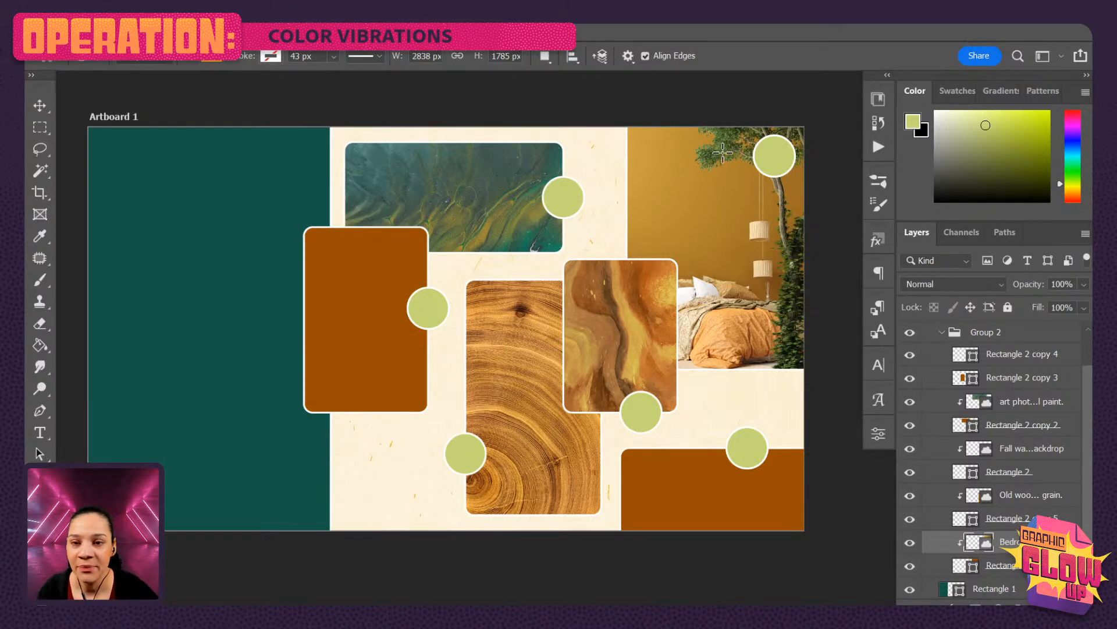
key(v)
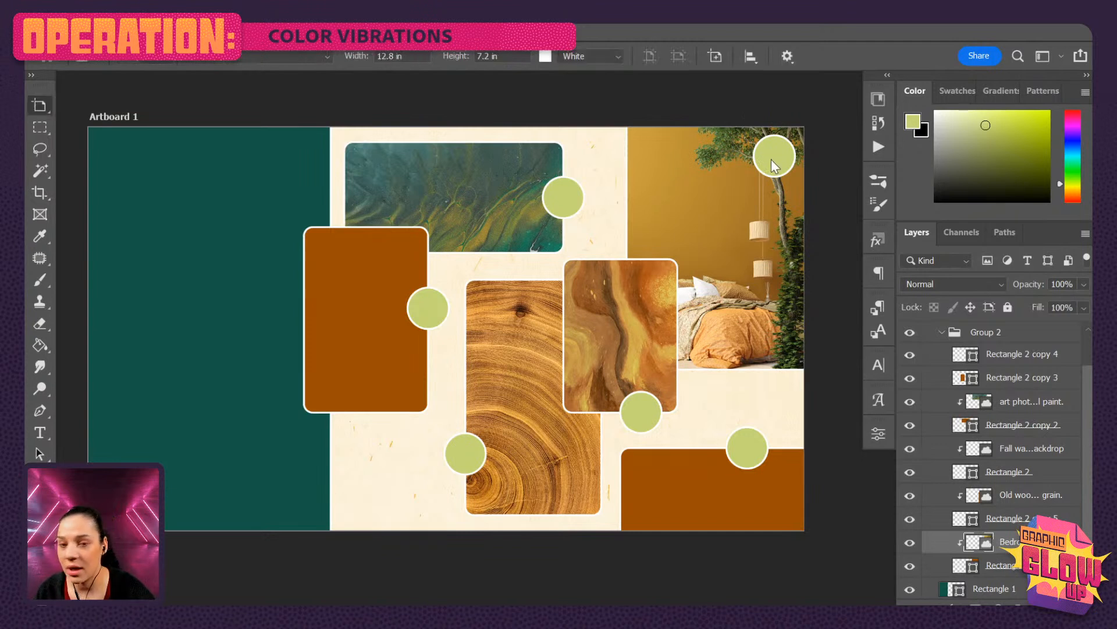
key(v)
click(779, 161)
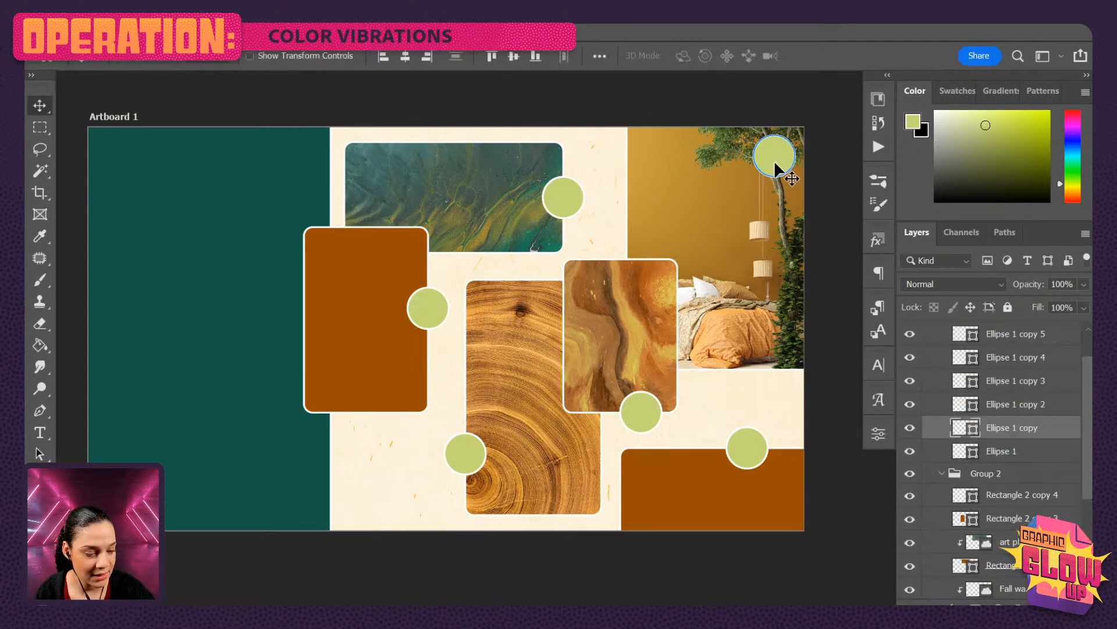
drag(778, 156, 697, 215)
drag(563, 197, 564, 175)
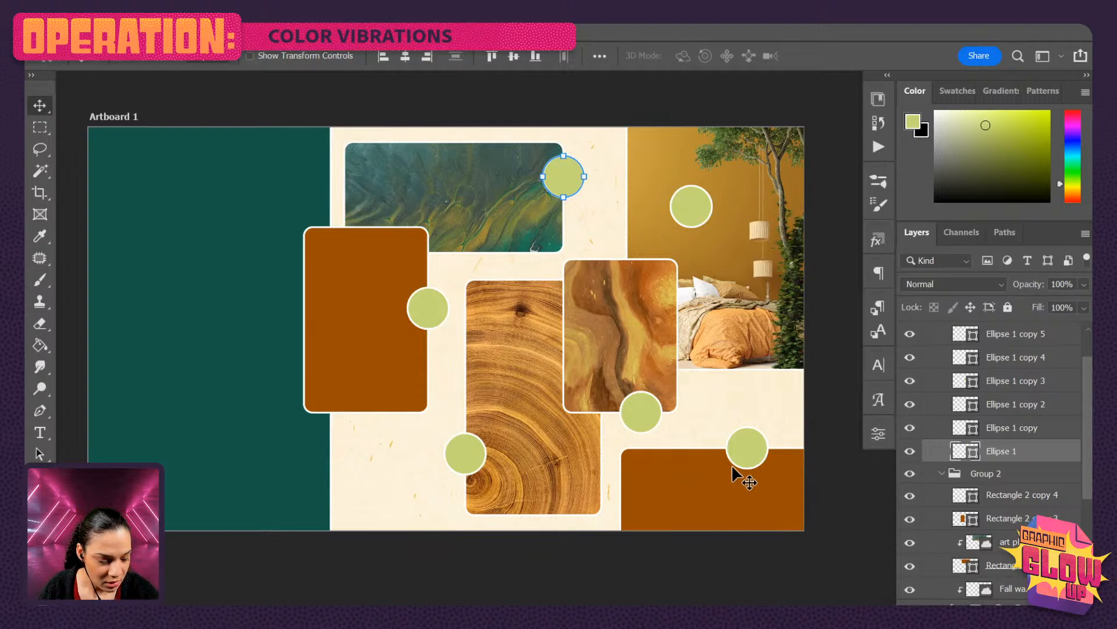
Place the Closeup of wood texture from the GGU COLOR library above Rectangle 2 copy 4, the lower-right rectangle.
key(ctrl)
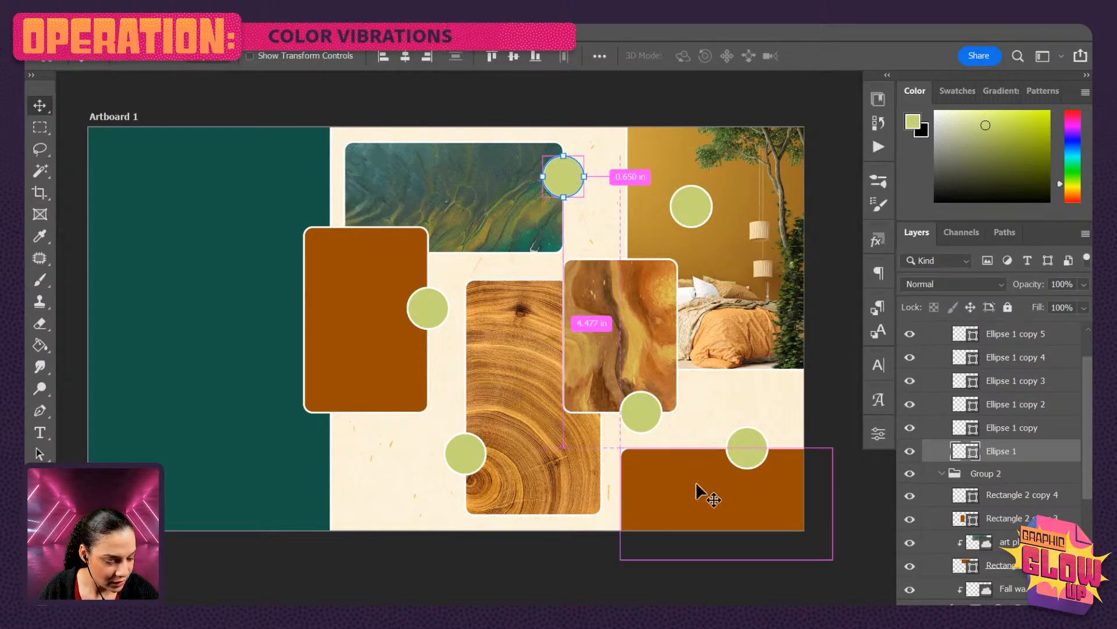
ctrl+click(698, 492)
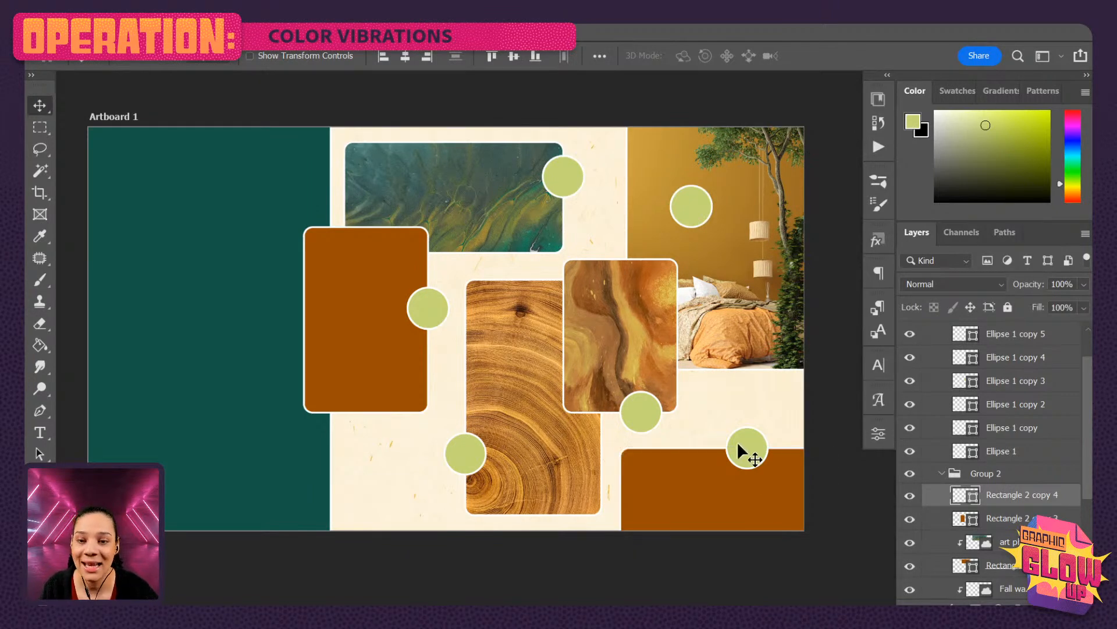
click(622, 352)
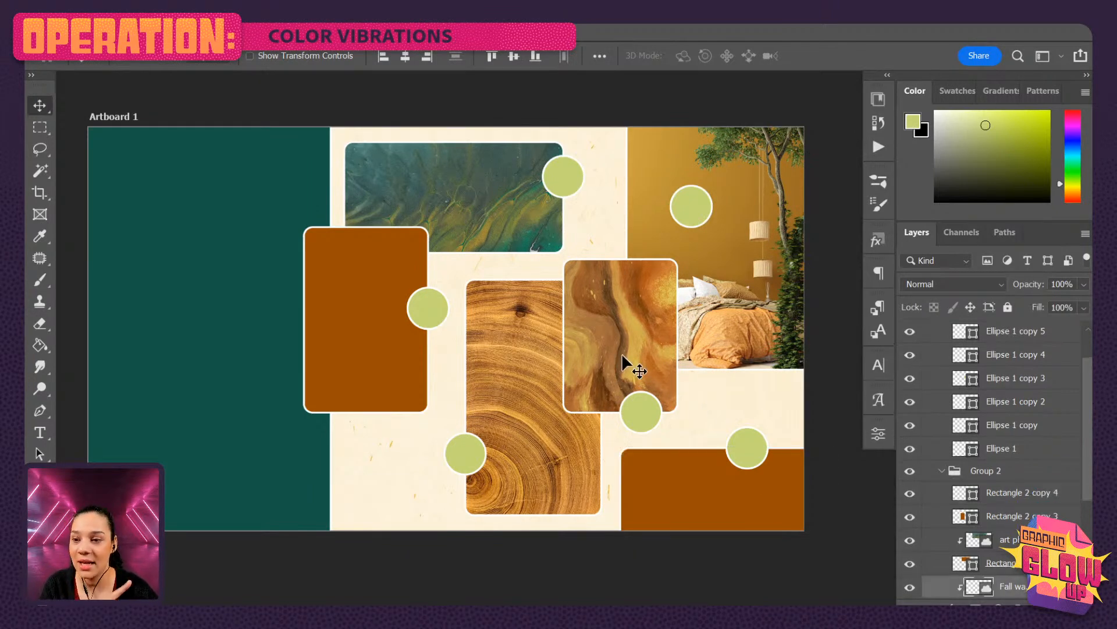
click(385, 336)
click(450, 209)
click(711, 259)
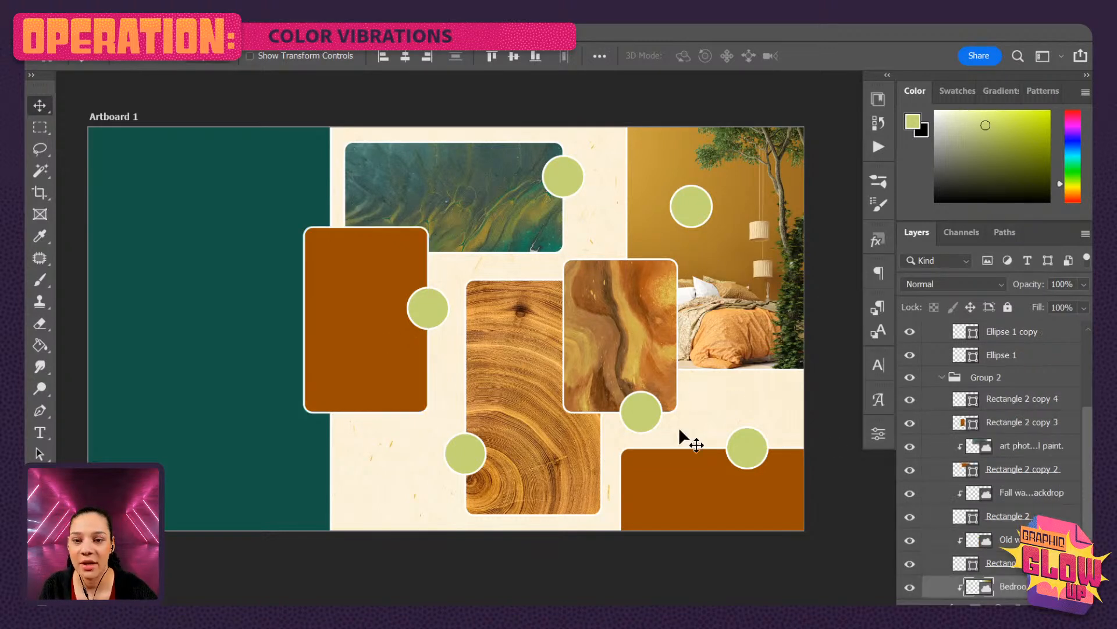
click(693, 484)
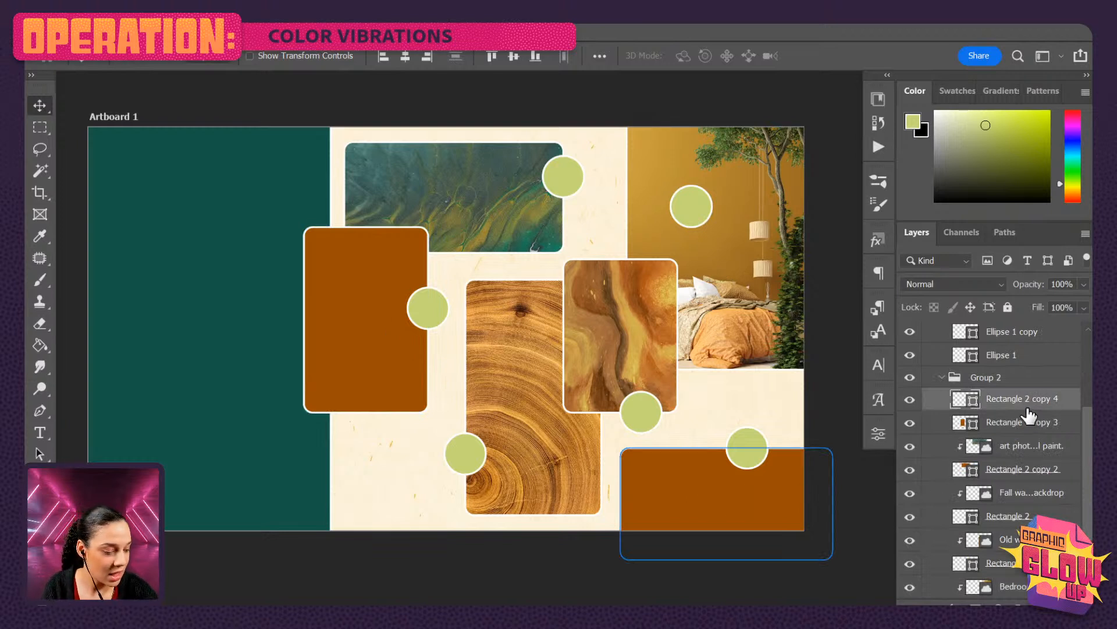
click(877, 99)
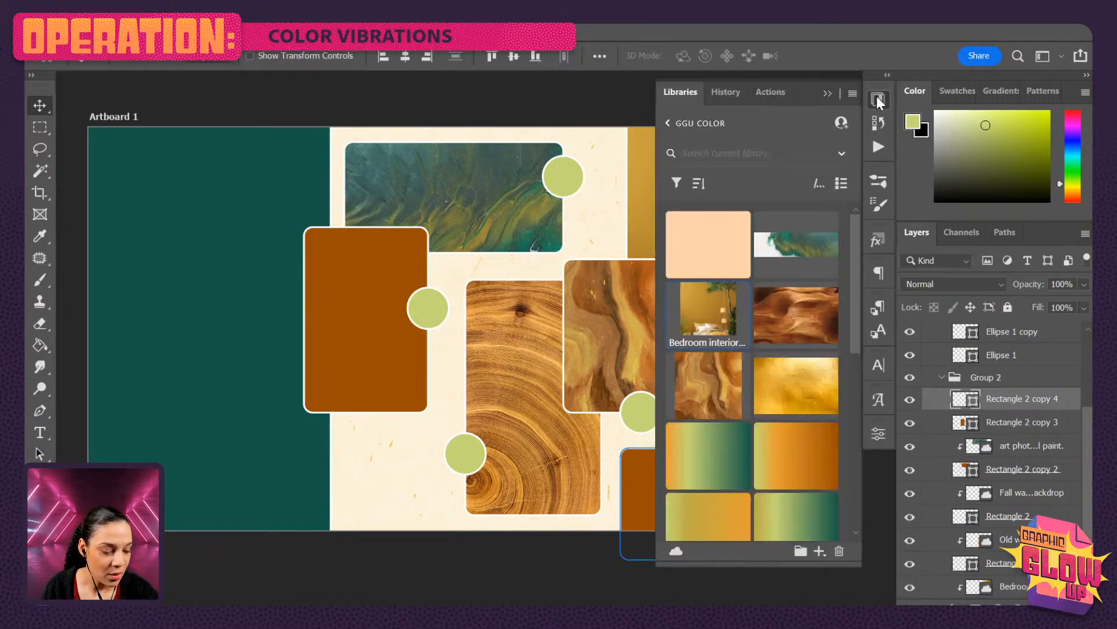
drag(815, 313, 510, 304)
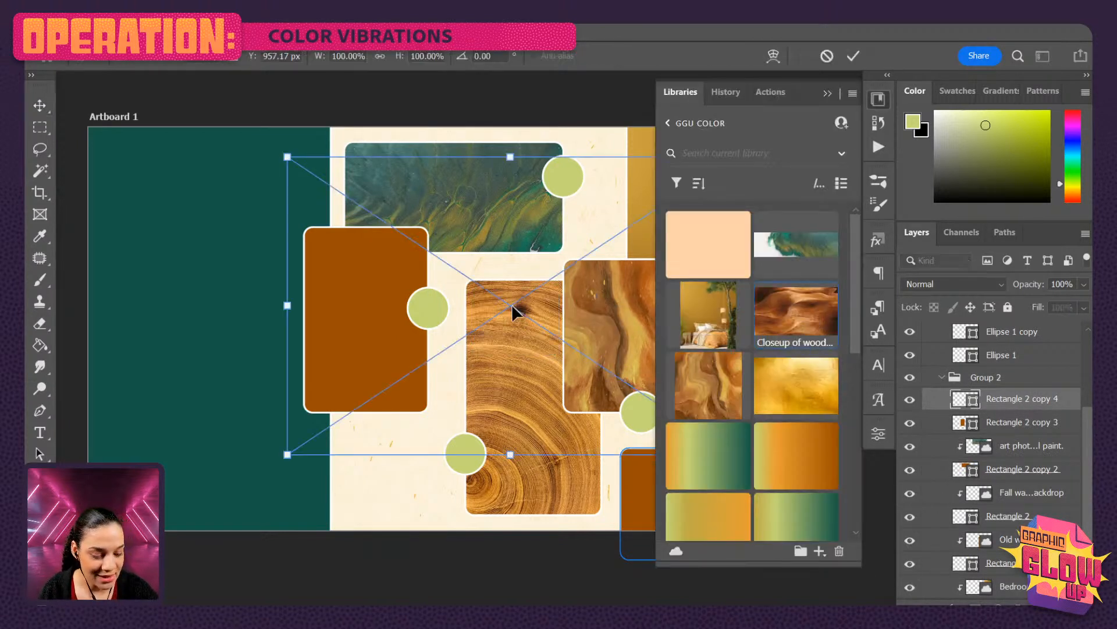
click(879, 100)
Scale the closeup wood texture to about 47.3%, position it over the lower-right rectangle and clip it to that rectangle.
drag(583, 290, 657, 393)
drag(379, 260, 611, 423)
drag(755, 466, 757, 491)
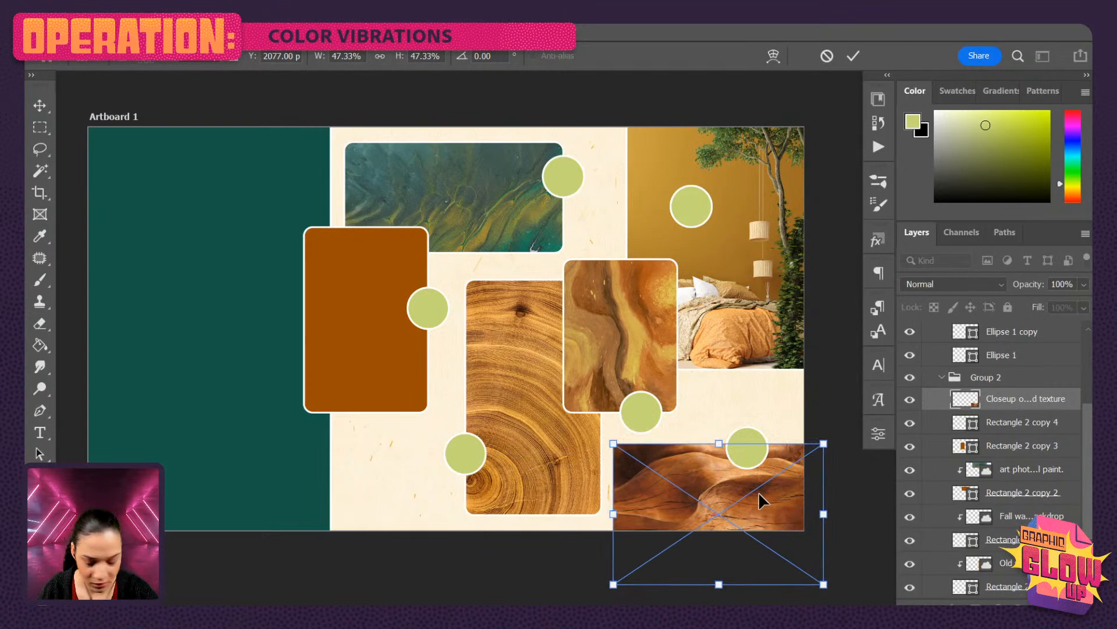
click(1036, 408)
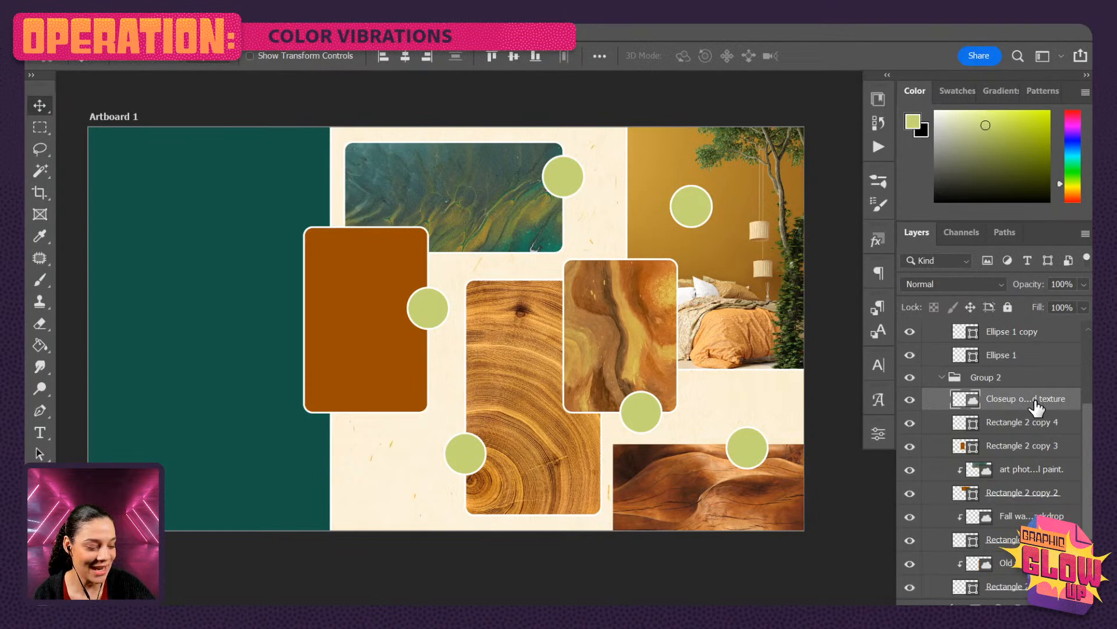
right_click(1038, 407)
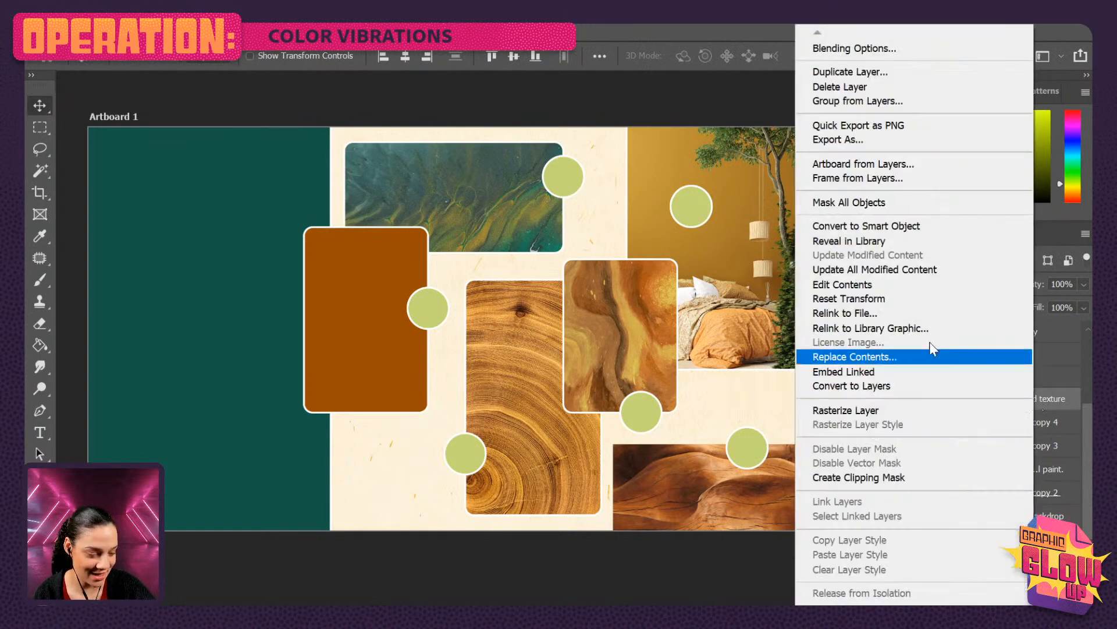
click(906, 477)
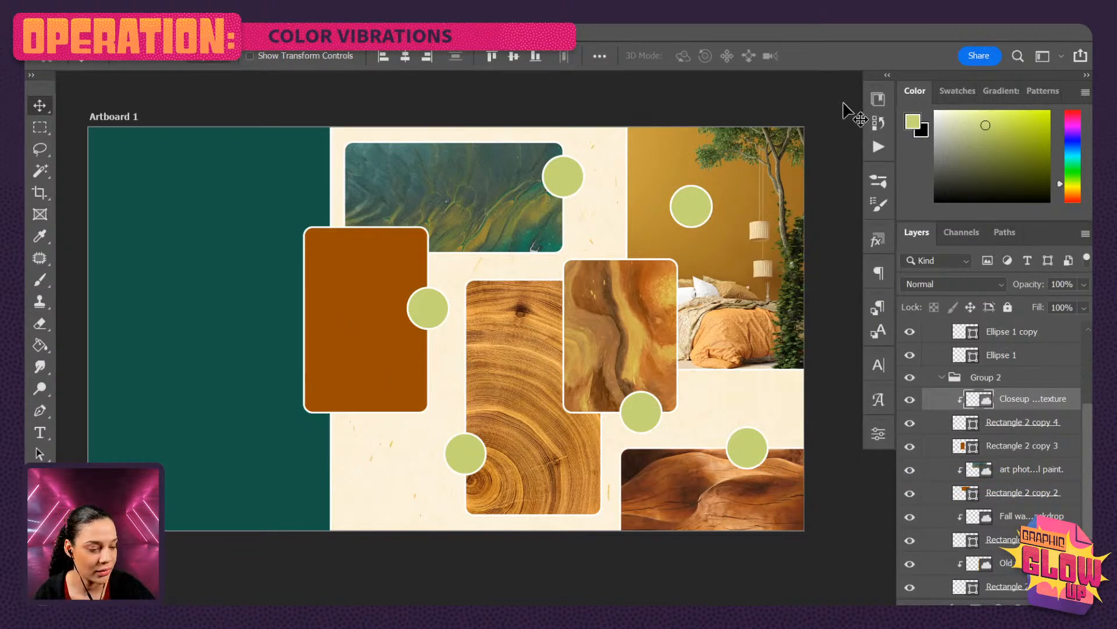
Place the Gold shiny wall texture from the GGU COLOR library above Rectangle 2 copy 3, the rectangle overlapping the green panel.
click(339, 364)
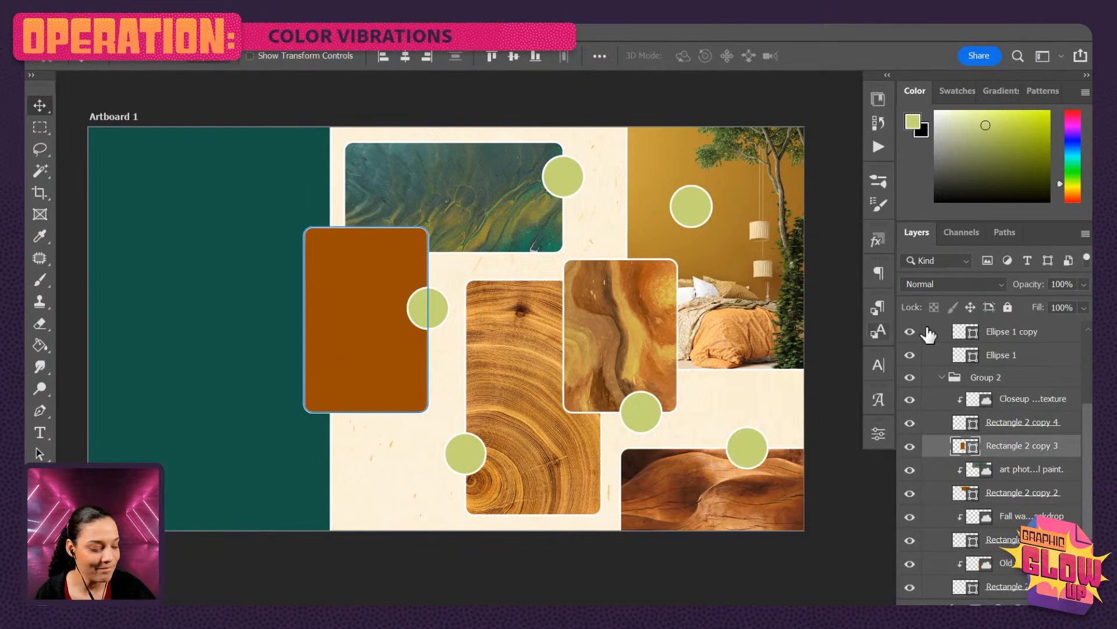
click(878, 99)
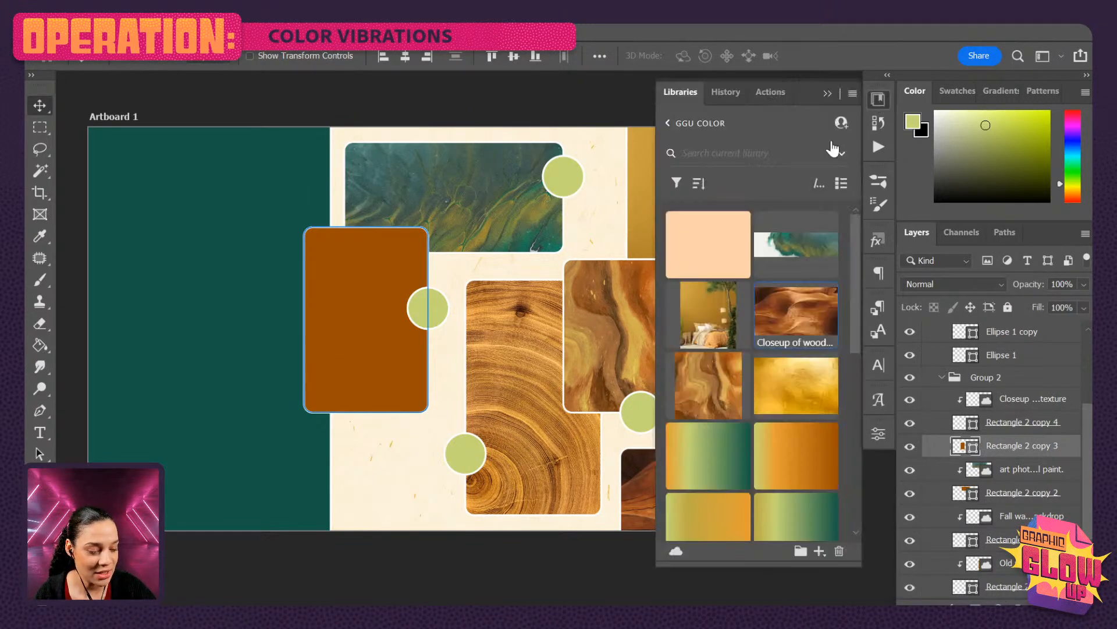
drag(786, 385, 352, 320)
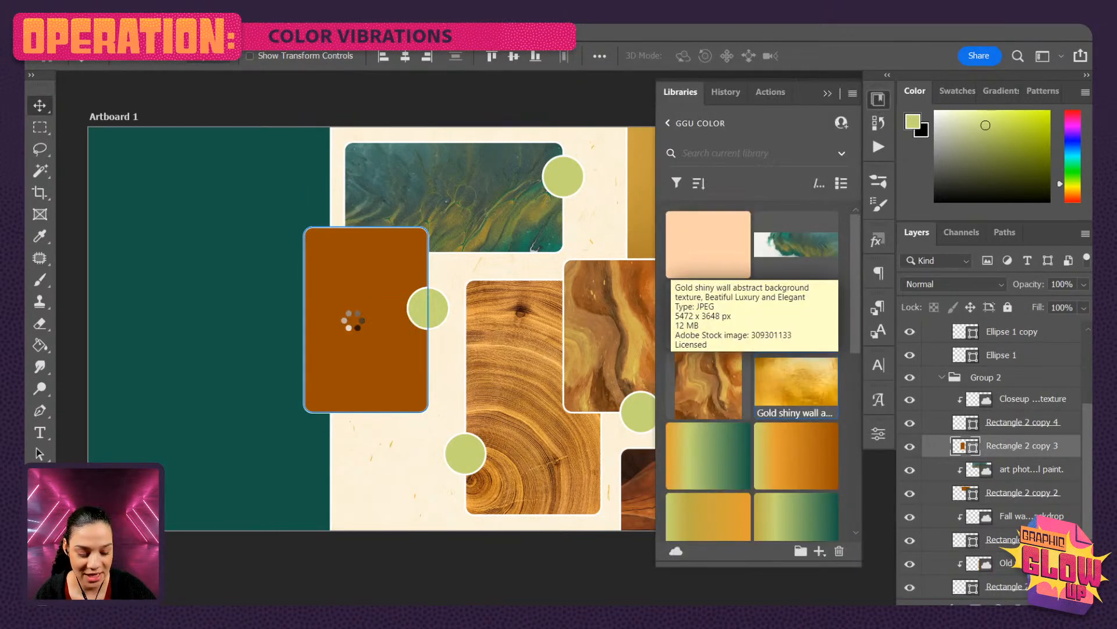
click(873, 101)
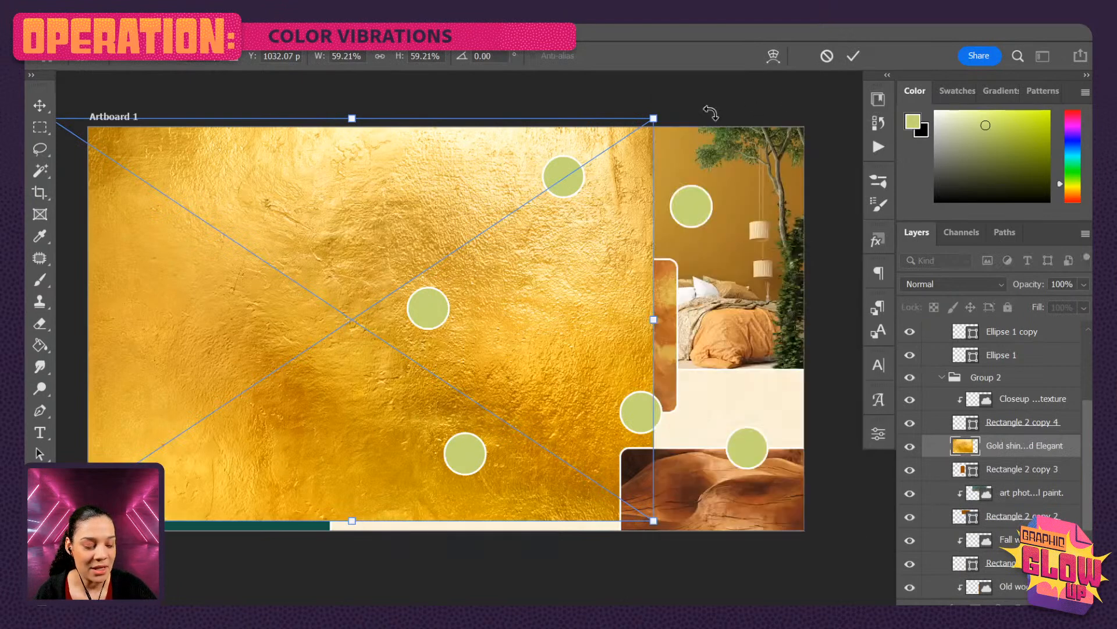
Rotate the gold texture 90°, scale it to about 20.32%, position it over the rectangle overlapping the green panel and clip it to Rectangle 2 copy 3.
drag(653, 118, 472, 465)
mouse_move(372, 361)
mouse_down()
mouse_move(371, 340)
mouse_move(370, 353)
mouse_up()
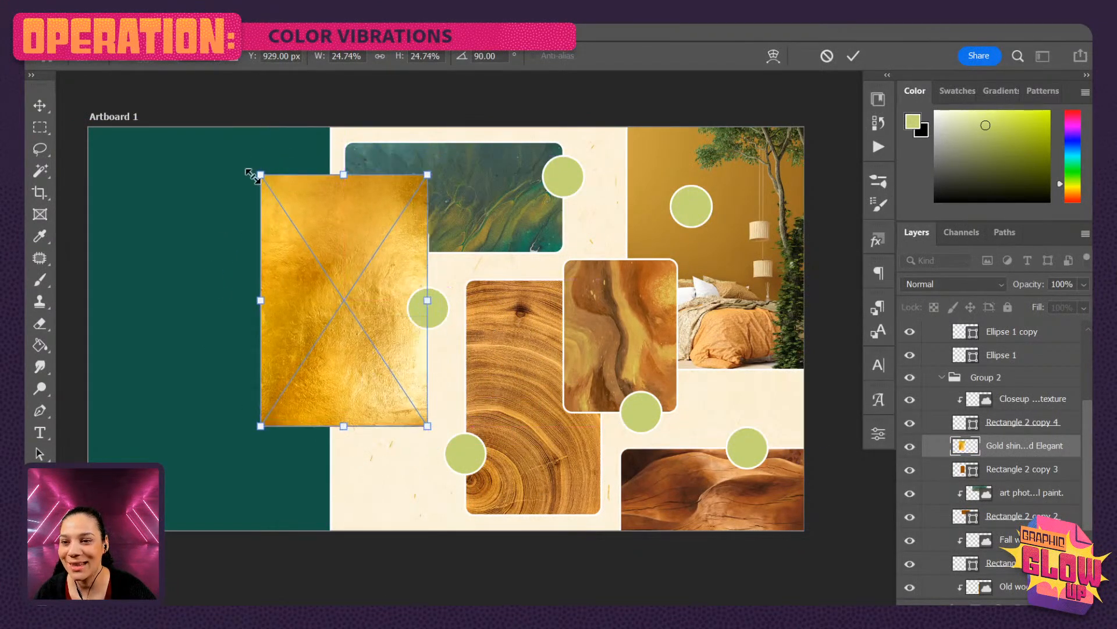
drag(262, 177, 309, 209)
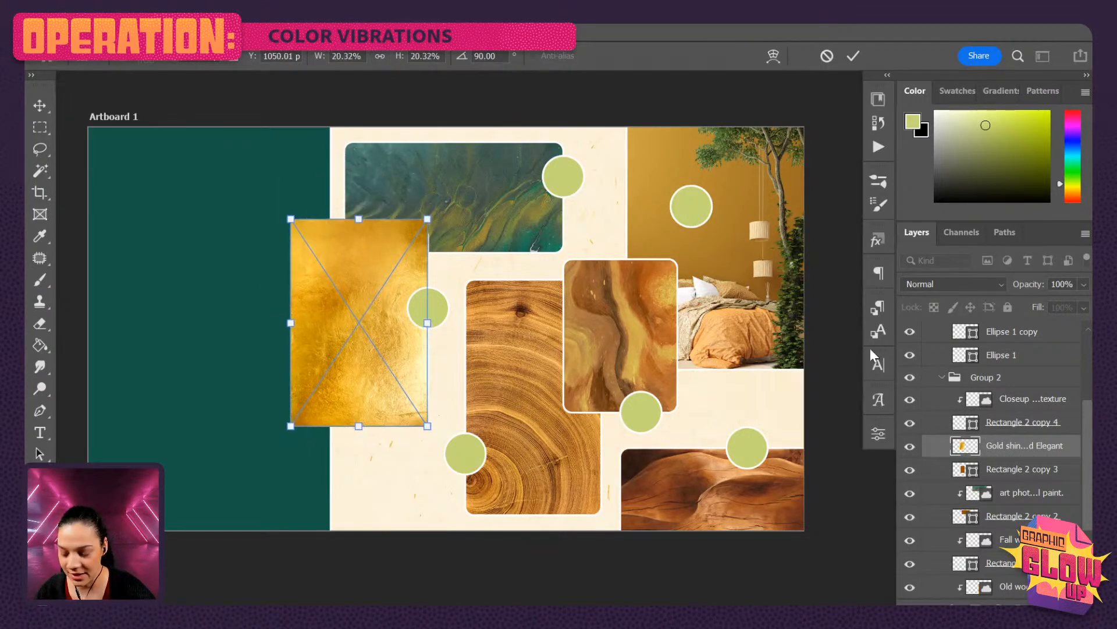
key(Return)
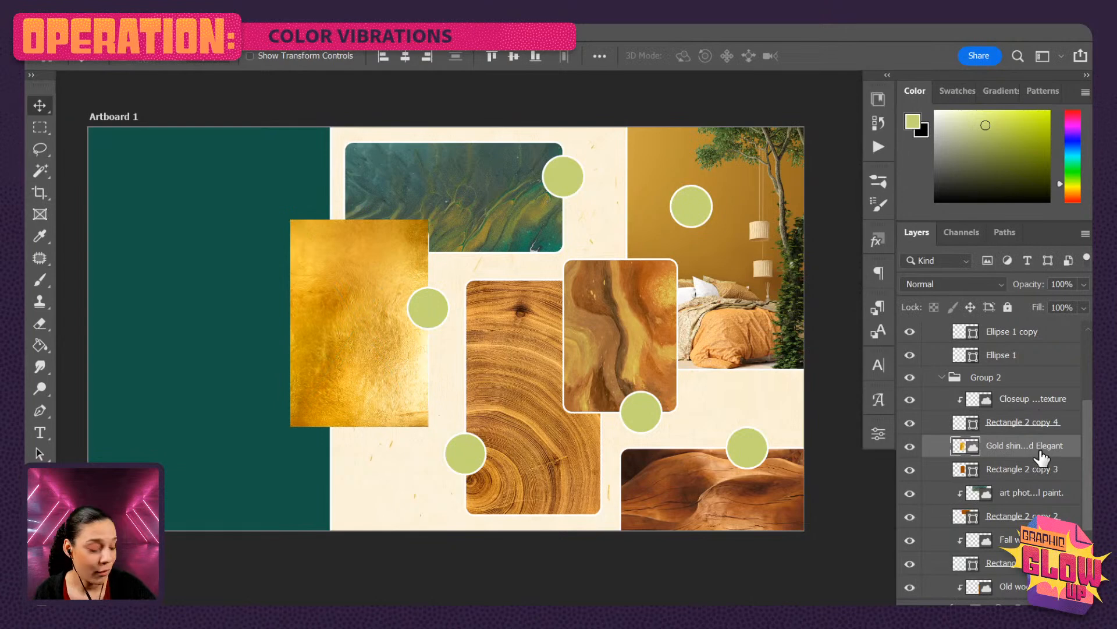
right_click(1039, 449)
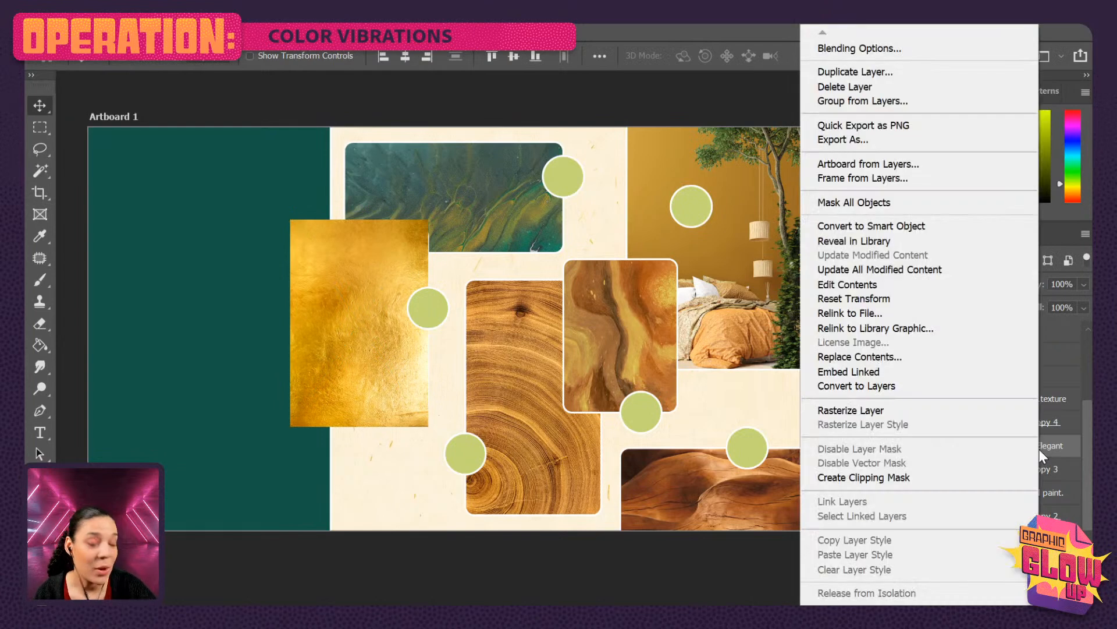
click(900, 478)
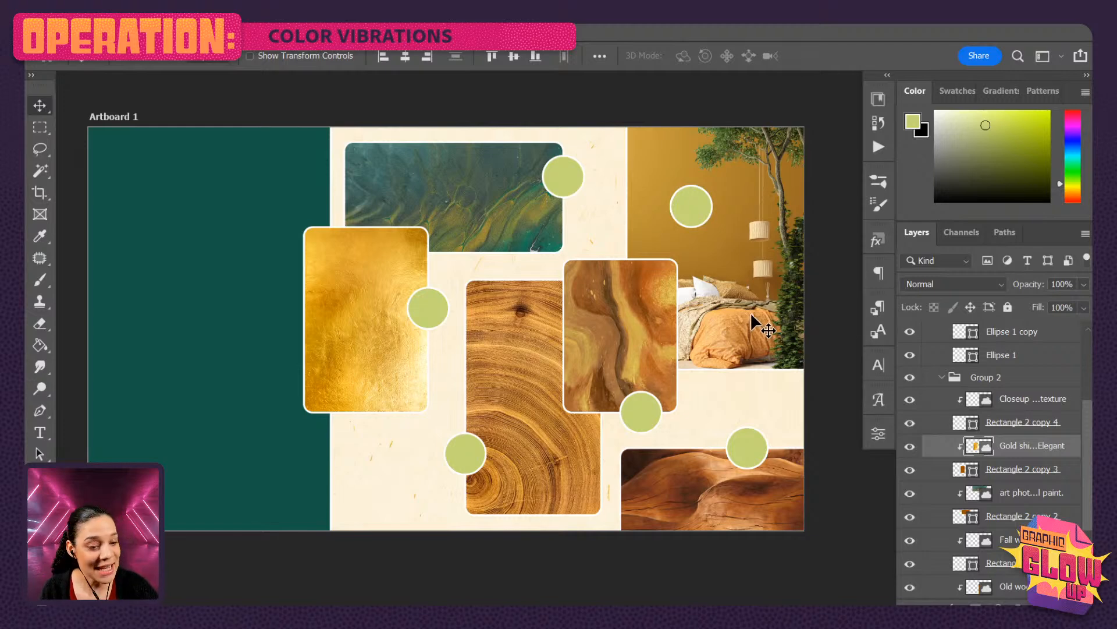
Recolor the circle on the gold texture's edge with the bright golden orange #efad20 sampled from that texture.
key(ctrl+plus)
key(ctrl+minus)
key(ctrl+plus)
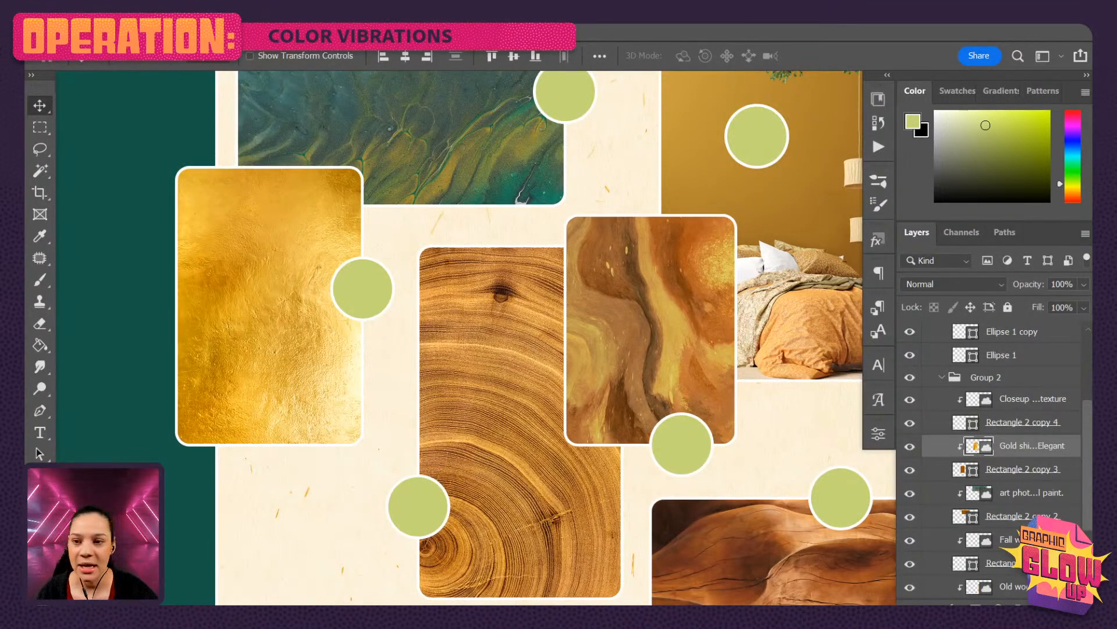
click(363, 283)
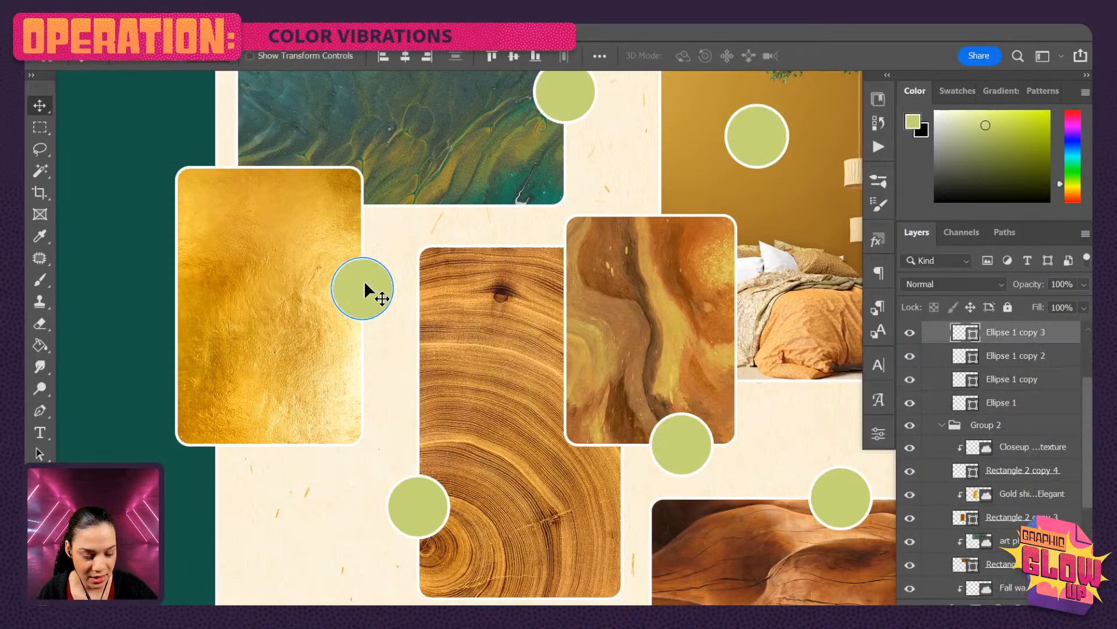
click(882, 434)
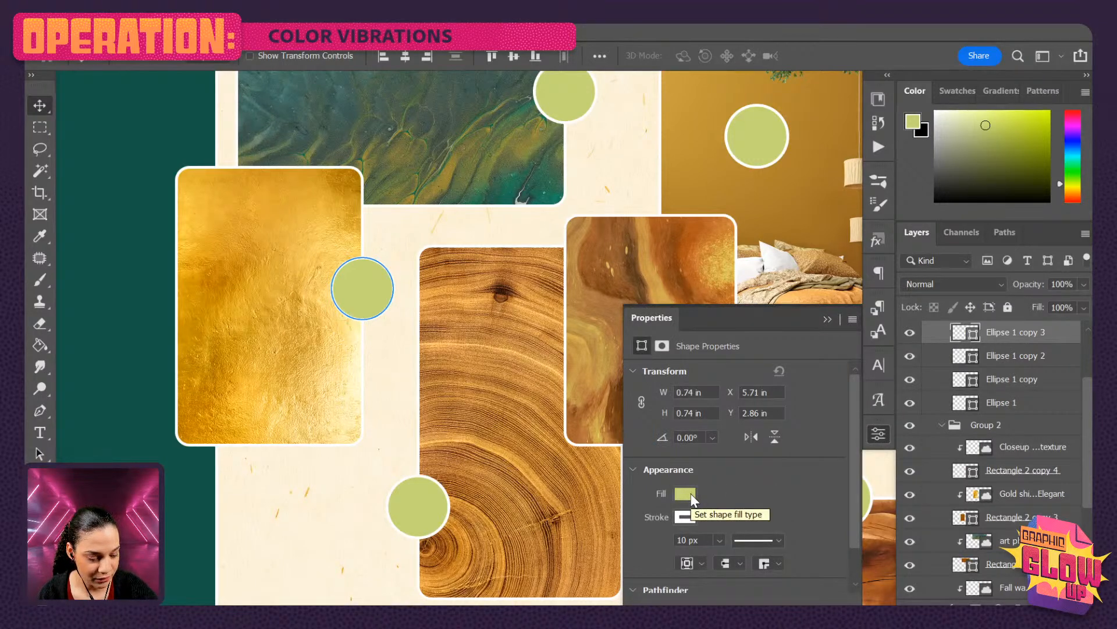
click(685, 494)
click(859, 359)
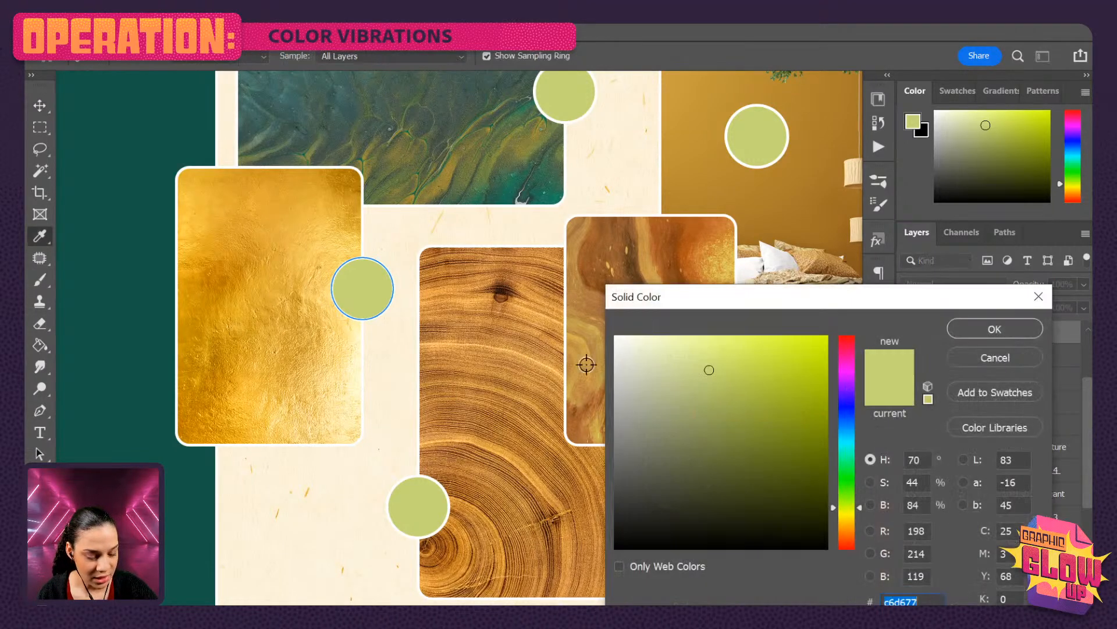
click(219, 276)
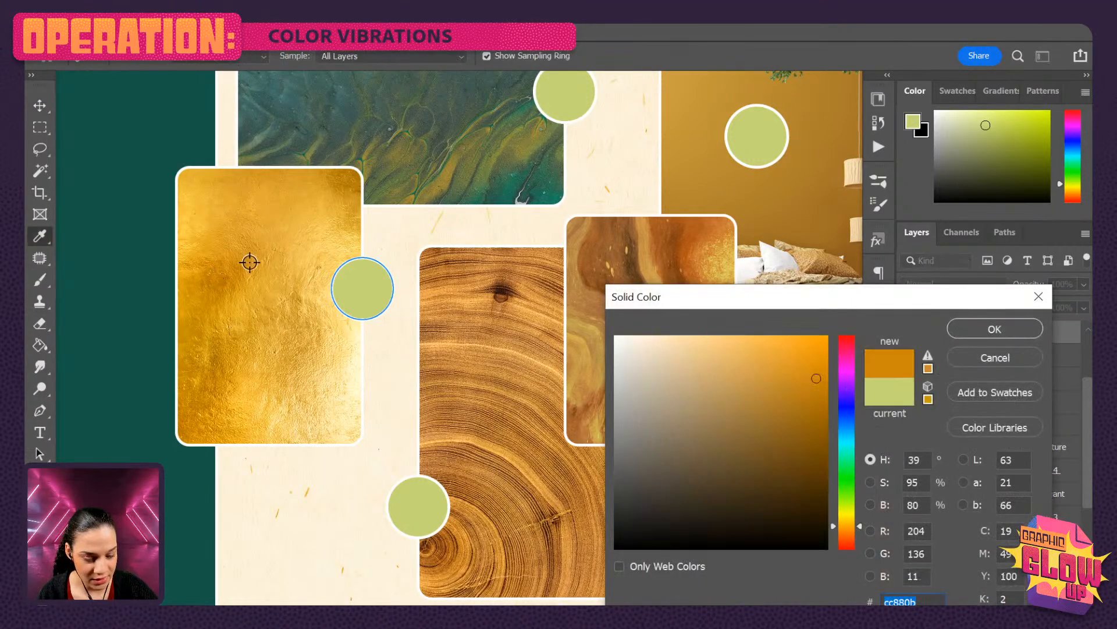
click(338, 378)
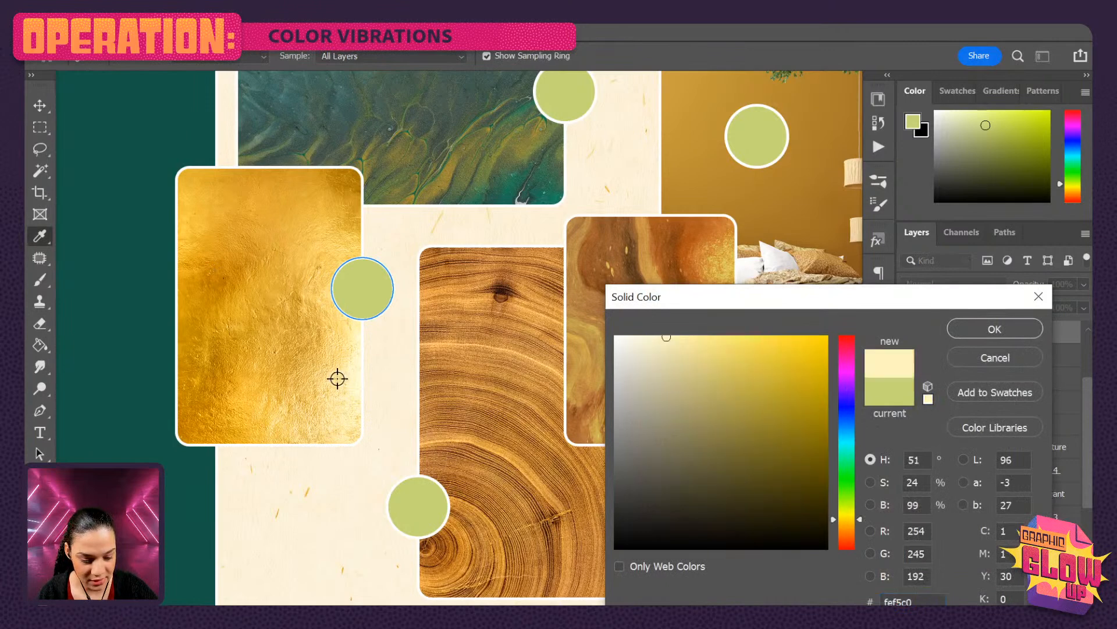
click(296, 393)
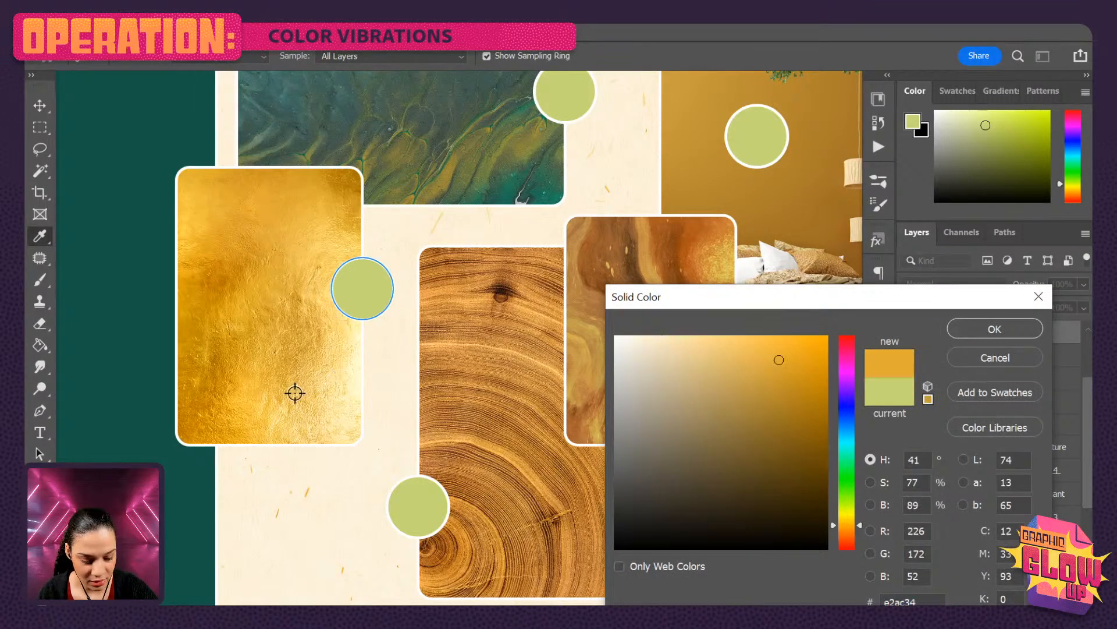
click(251, 391)
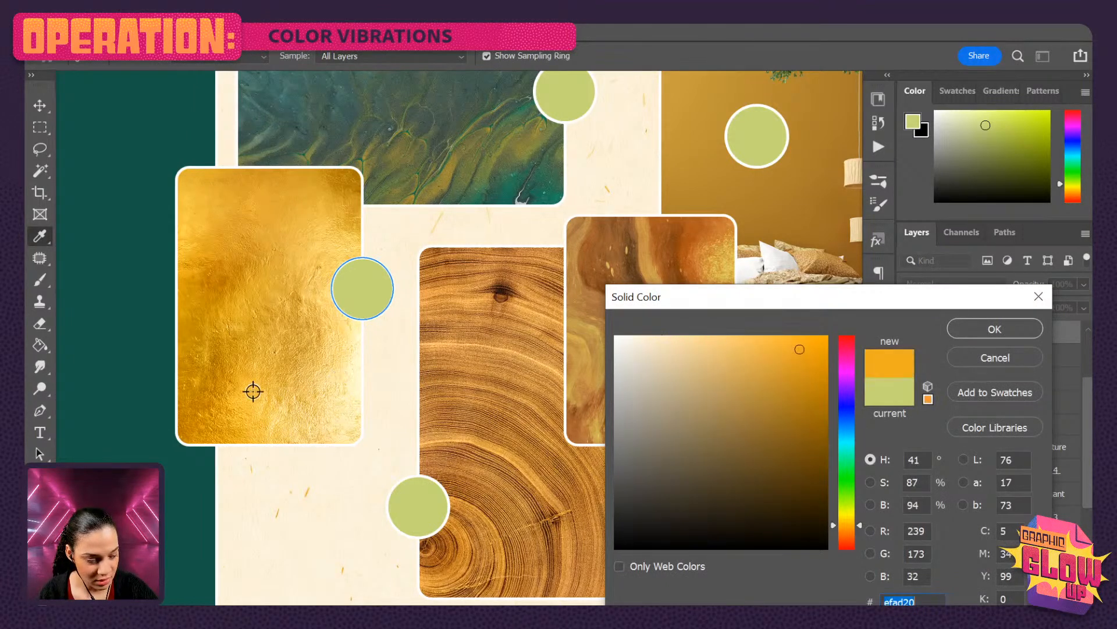
click(1013, 327)
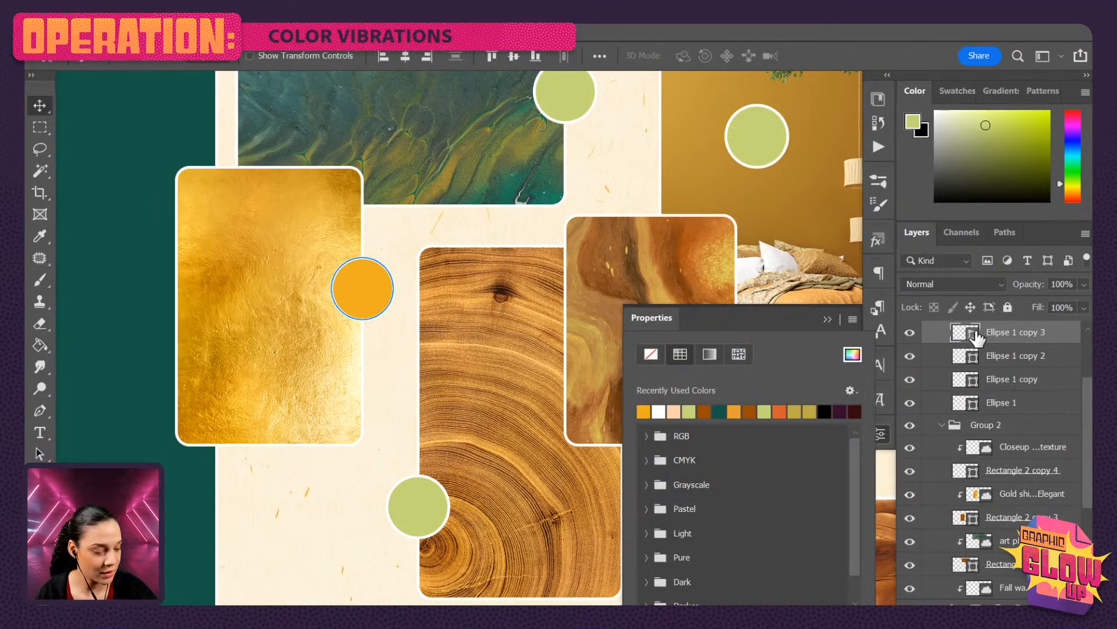
Recolor the circle on the tree-ring wood photo's edge with the brown #b16825 sampled from the wood.
click(417, 499)
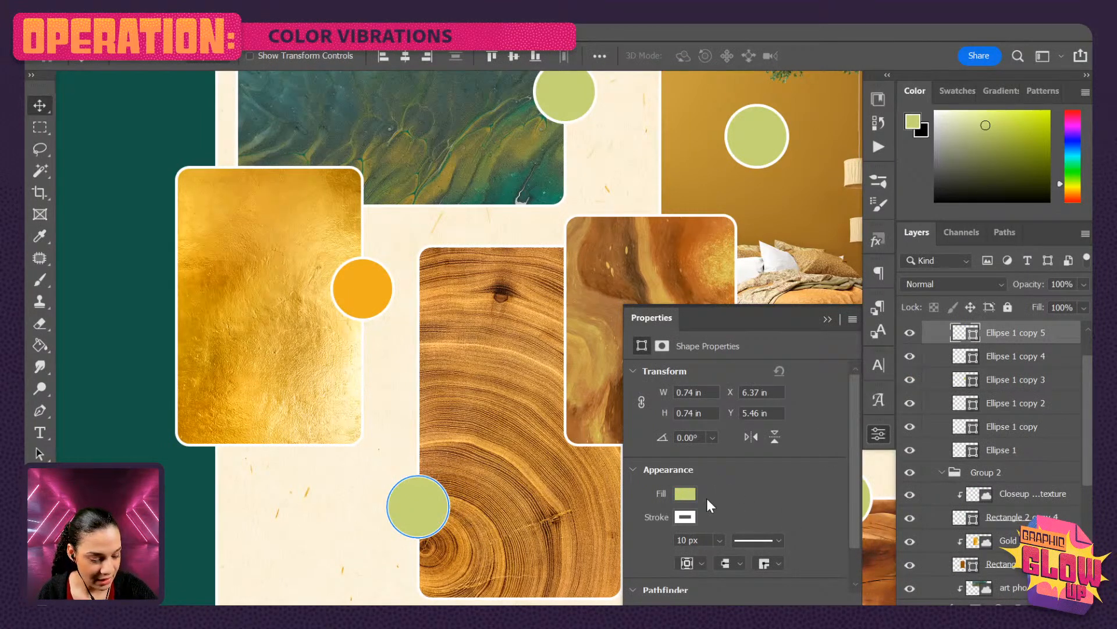
click(687, 495)
click(855, 358)
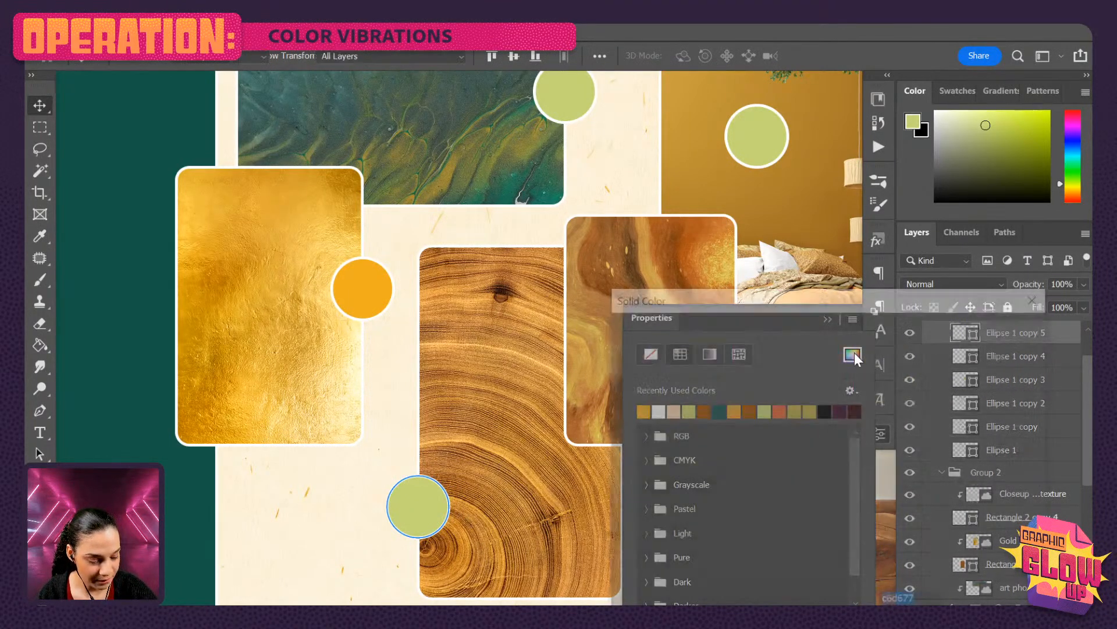
click(450, 533)
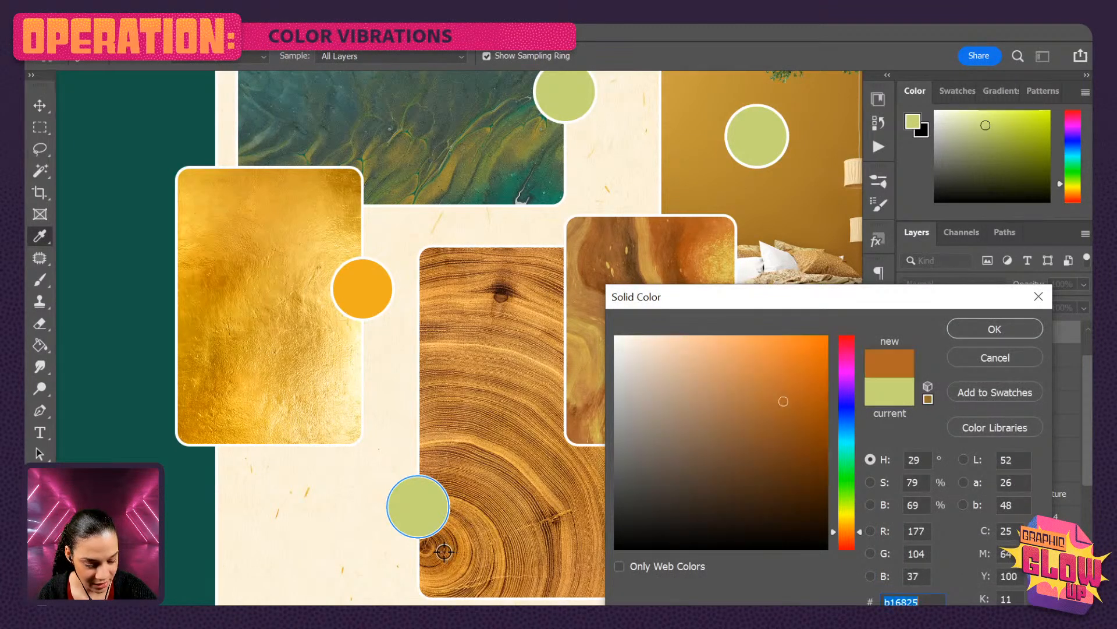
click(1017, 330)
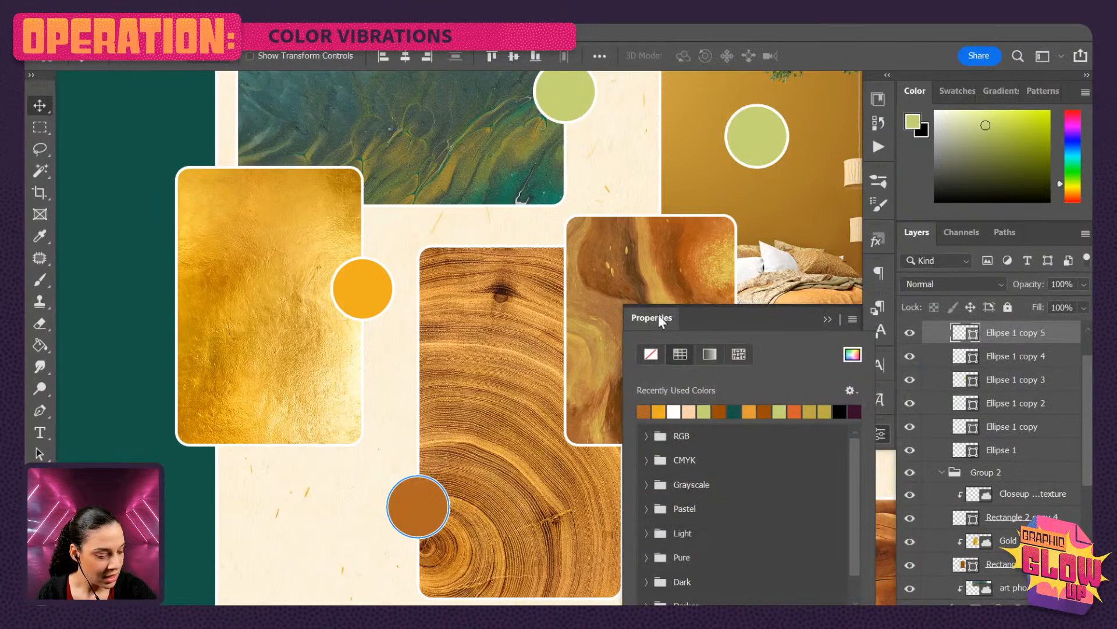
click(1050, 332)
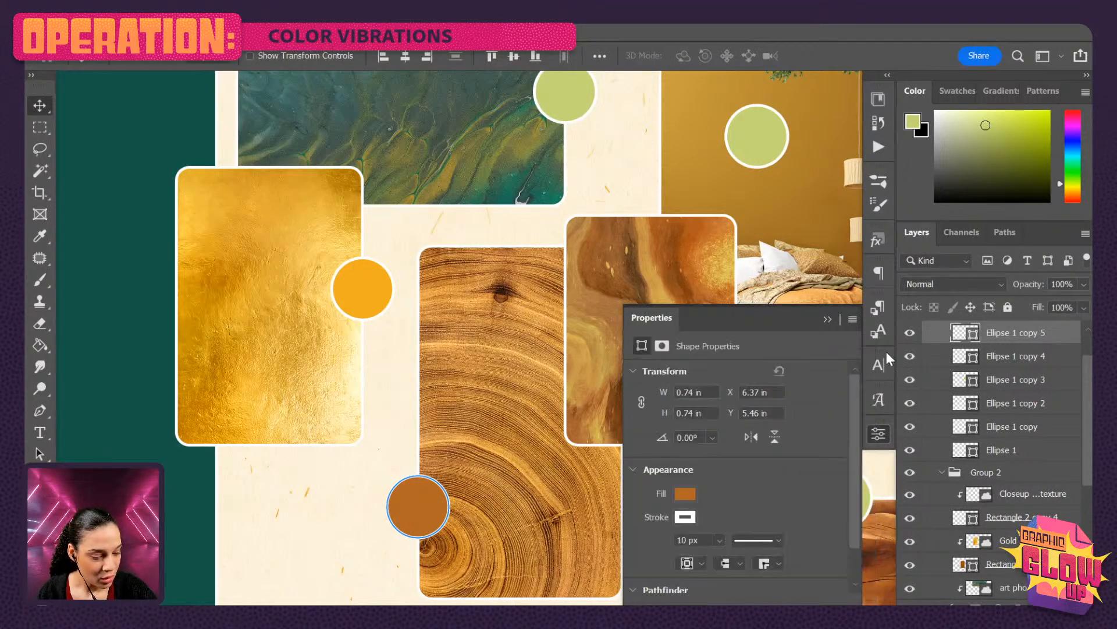
Recolor the circle at the marbled paint photo's lower edge, trying the orange #cc8335 before settling on the sampled yellow #decd66.
drag(668, 232, 402, 237)
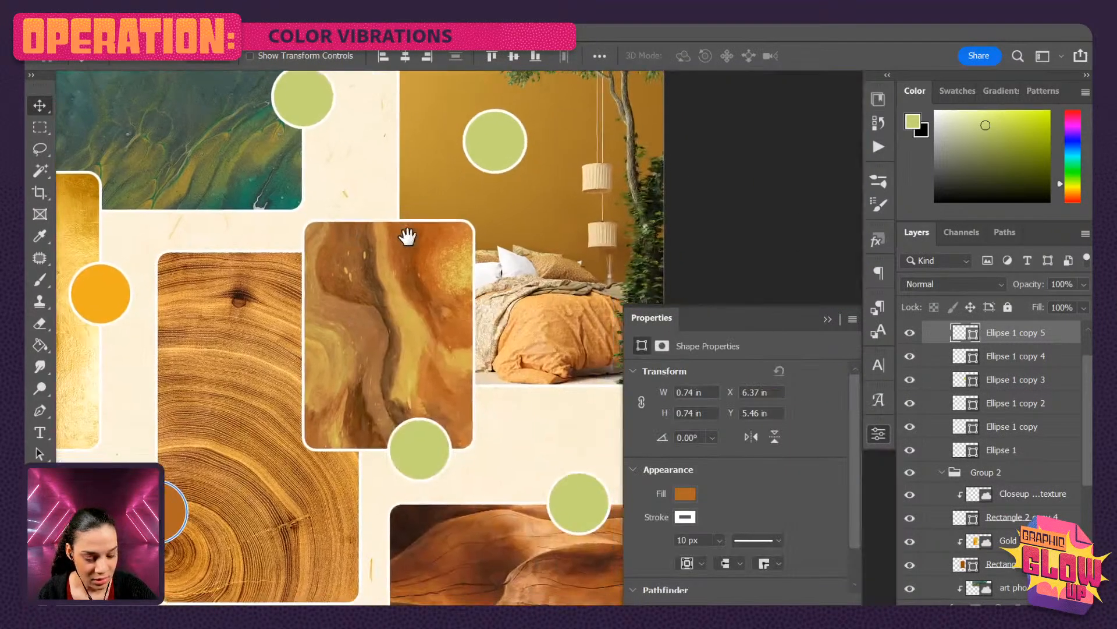
click(422, 448)
click(685, 494)
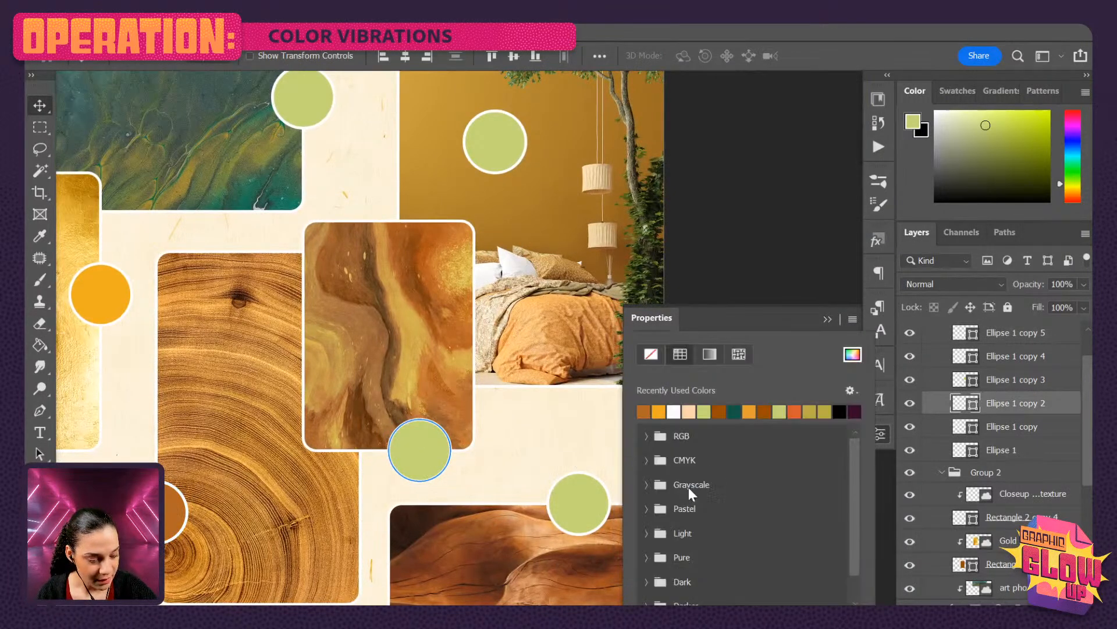
click(852, 354)
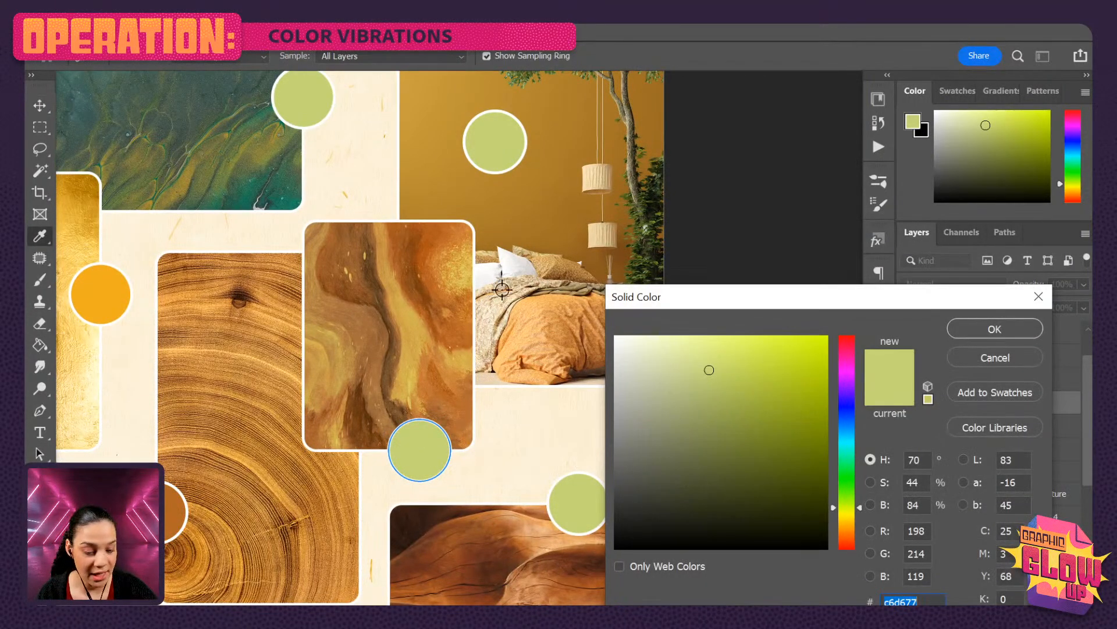
click(434, 235)
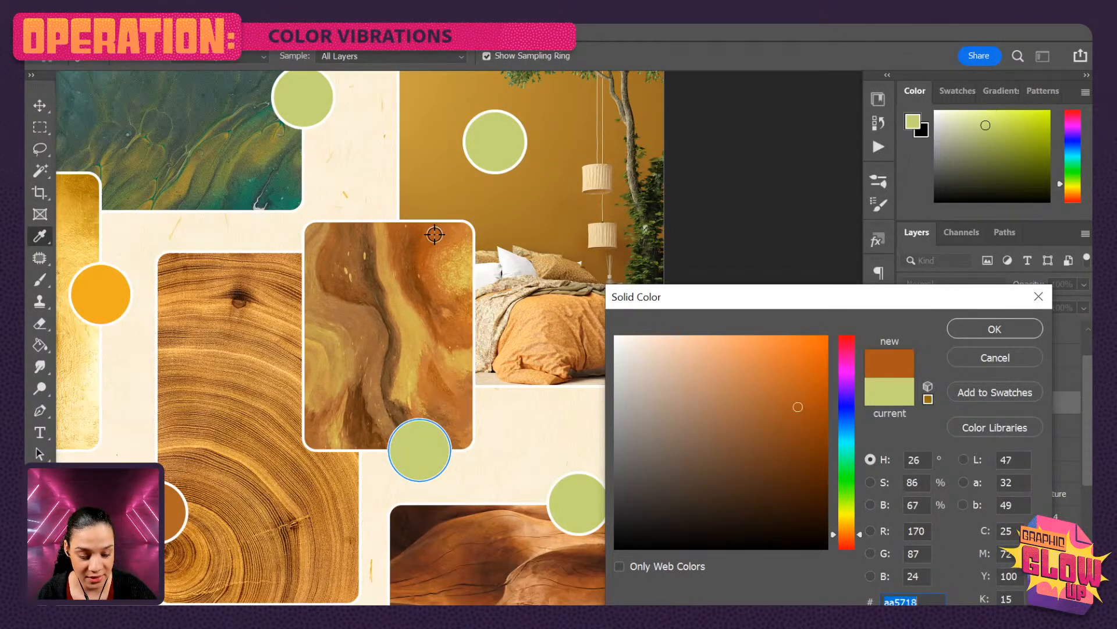
click(435, 271)
click(432, 271)
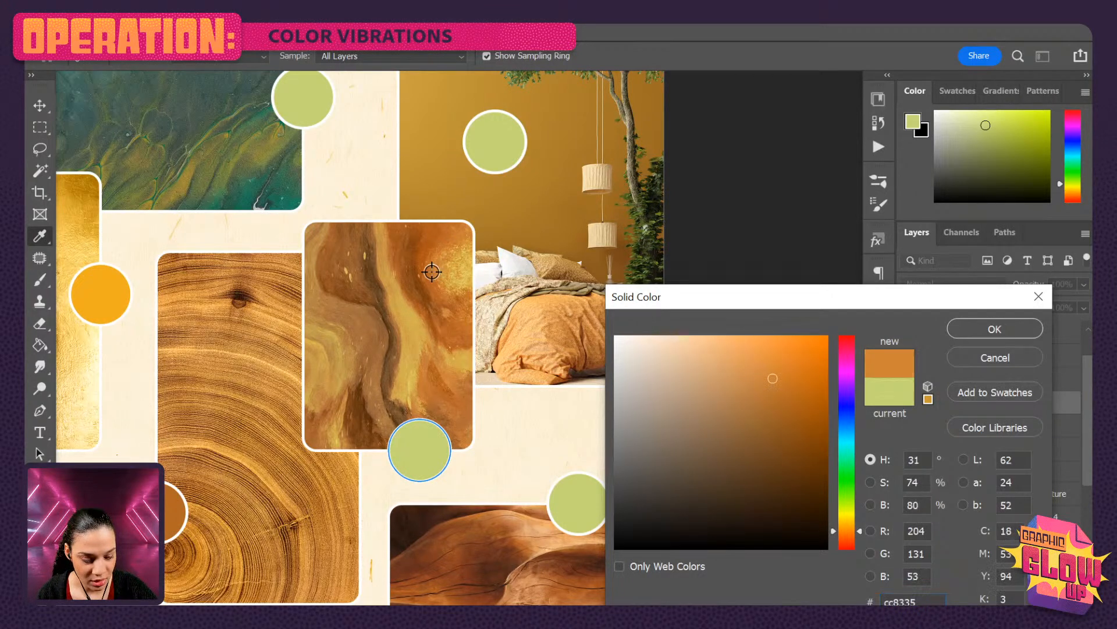
click(997, 329)
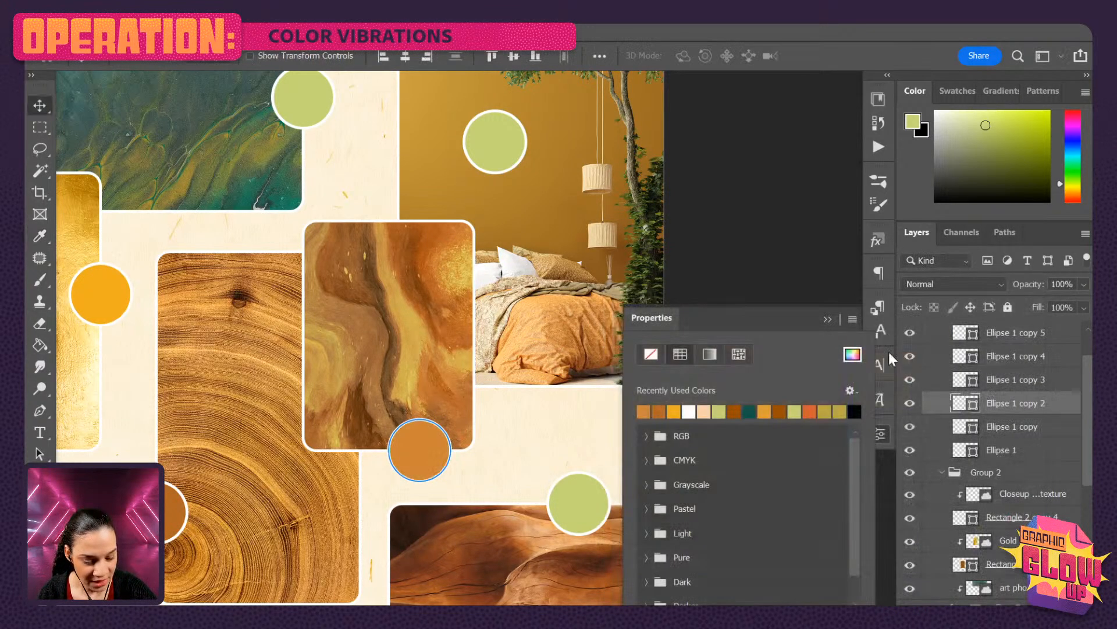
click(853, 354)
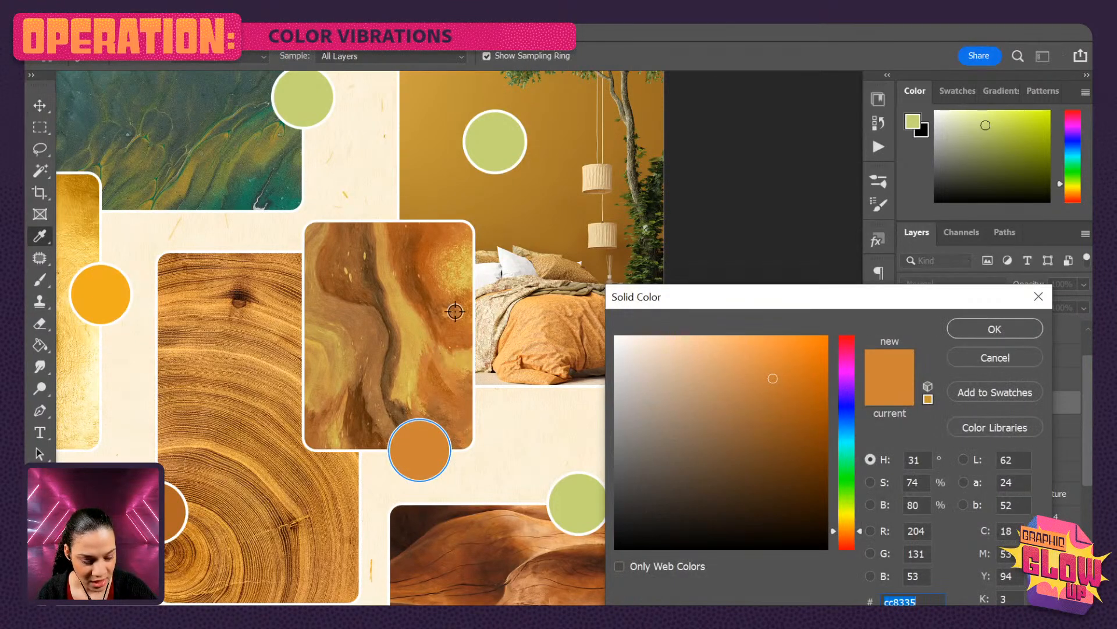
click(410, 403)
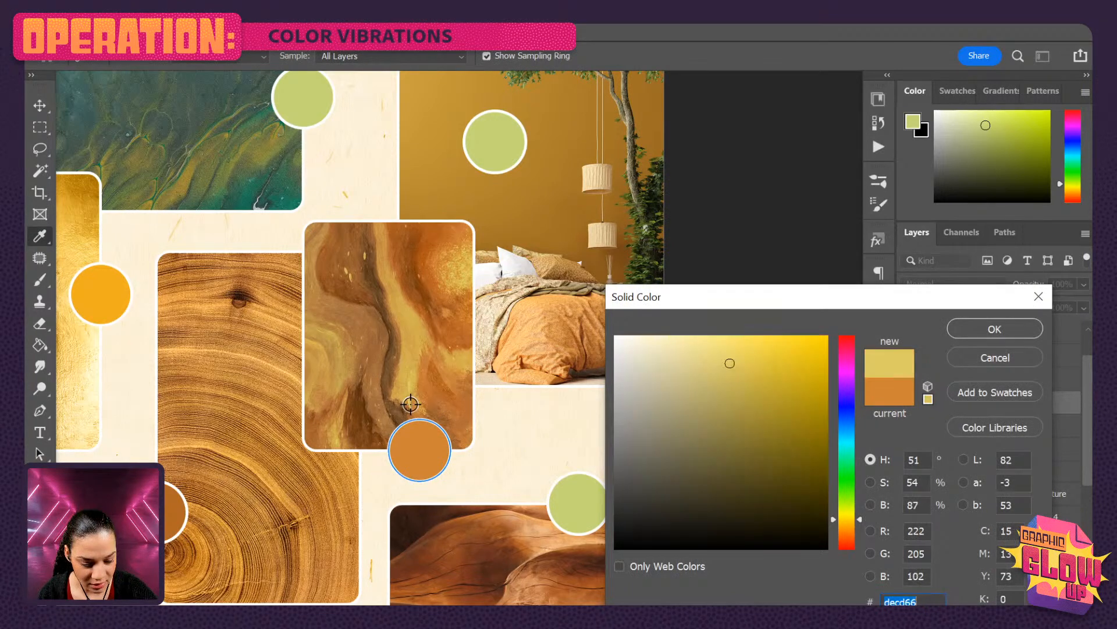
click(979, 329)
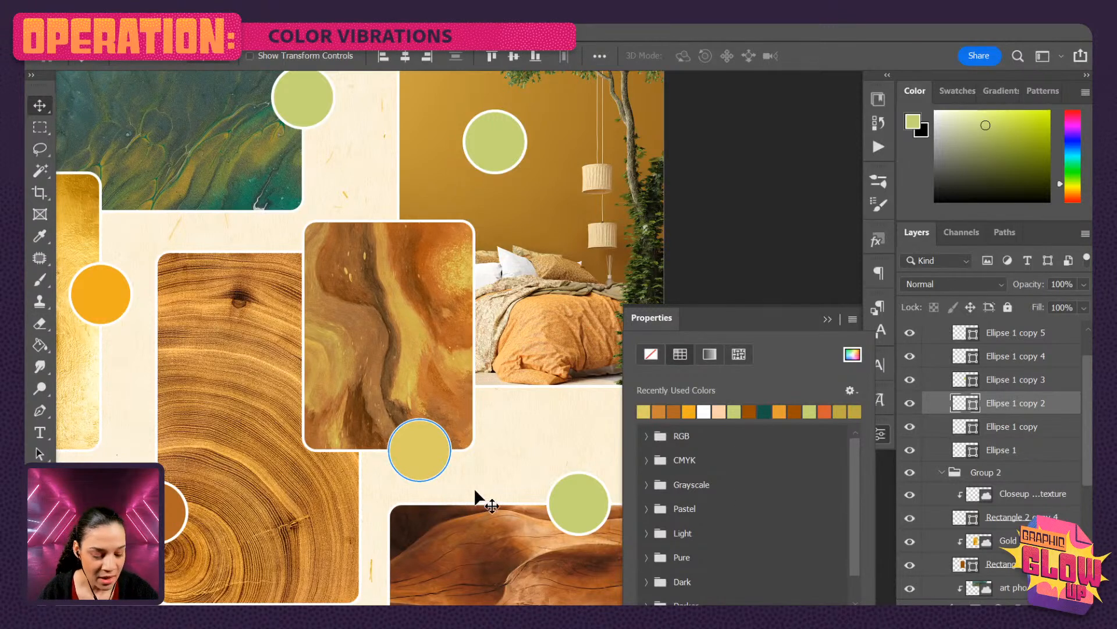
Recolor the circle above the lower-right closeup wood texture with the dark brown #2f1c15 sampled from its shadow.
click(571, 514)
drag(540, 561, 506, 456)
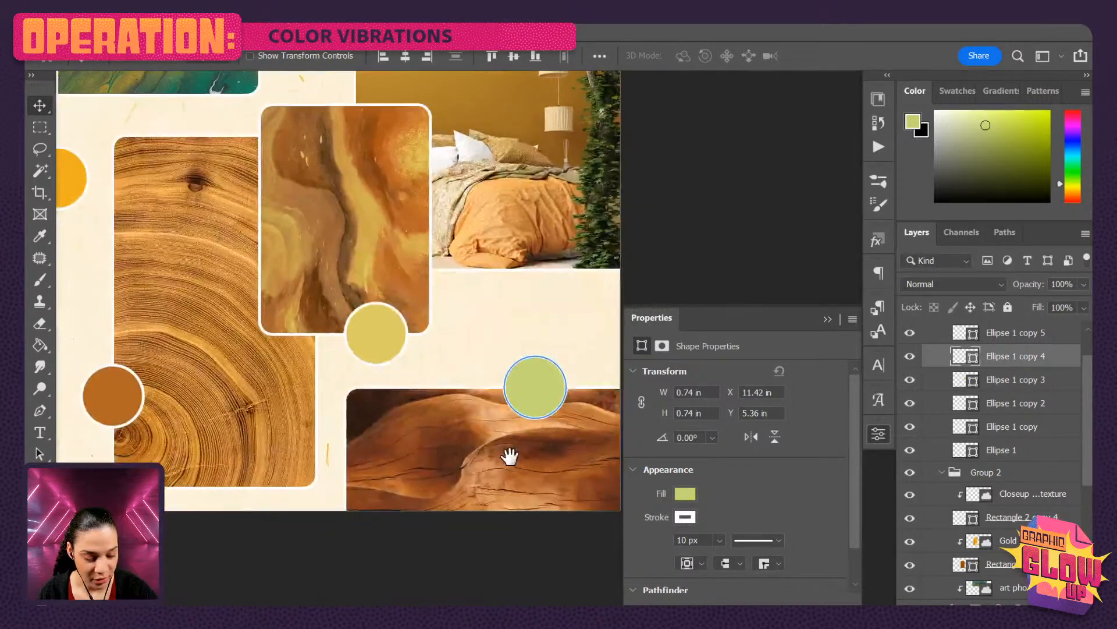
click(684, 495)
click(832, 356)
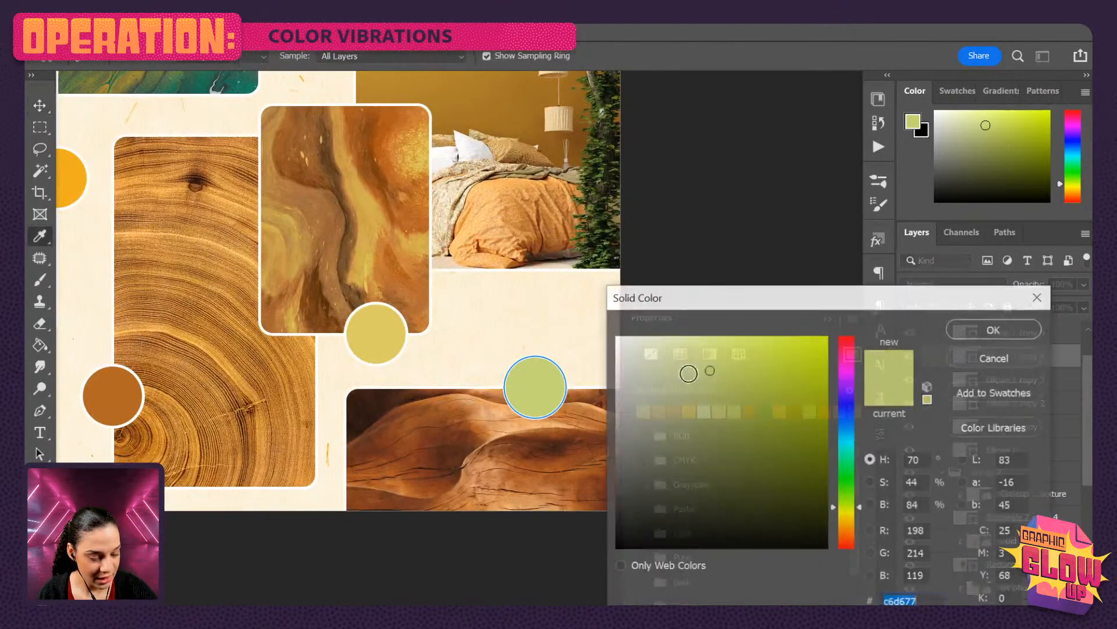
click(362, 406)
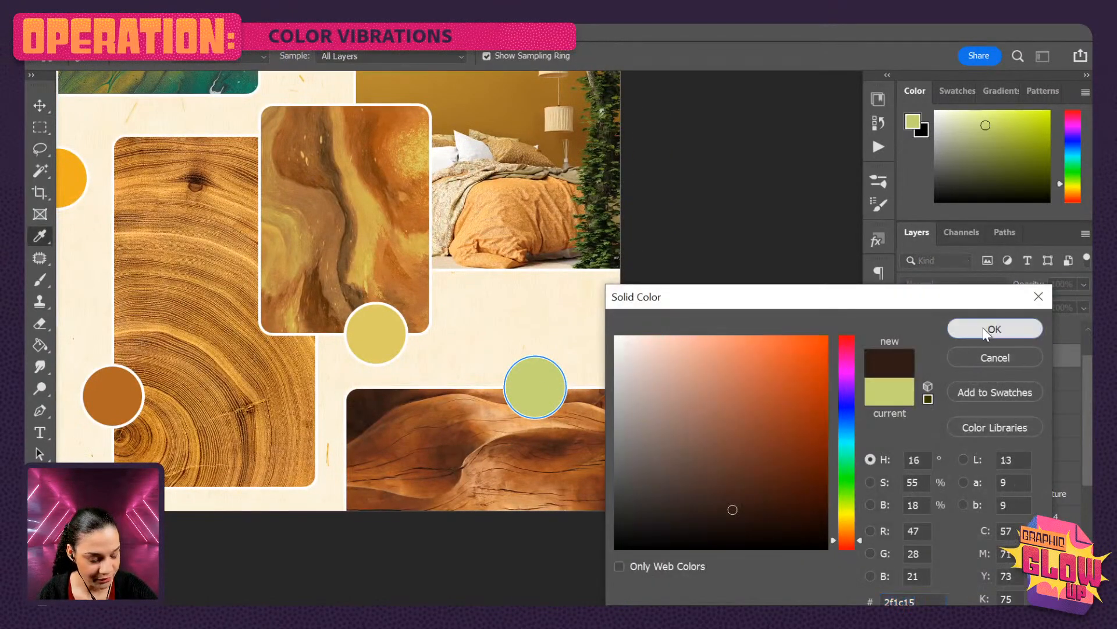
click(995, 329)
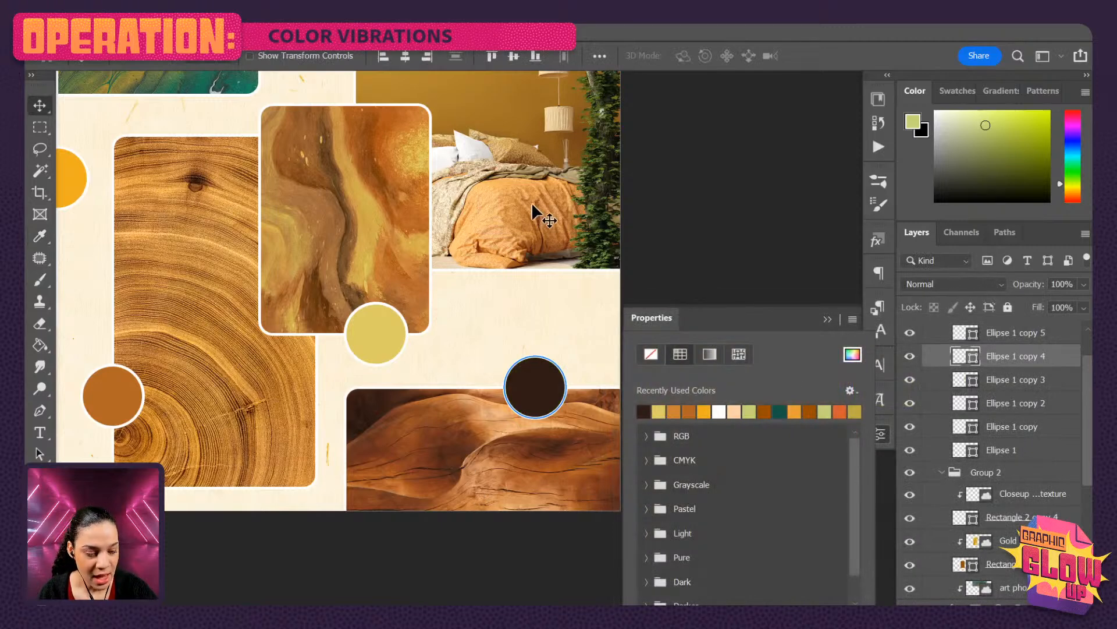
click(541, 189)
drag(532, 207, 587, 380)
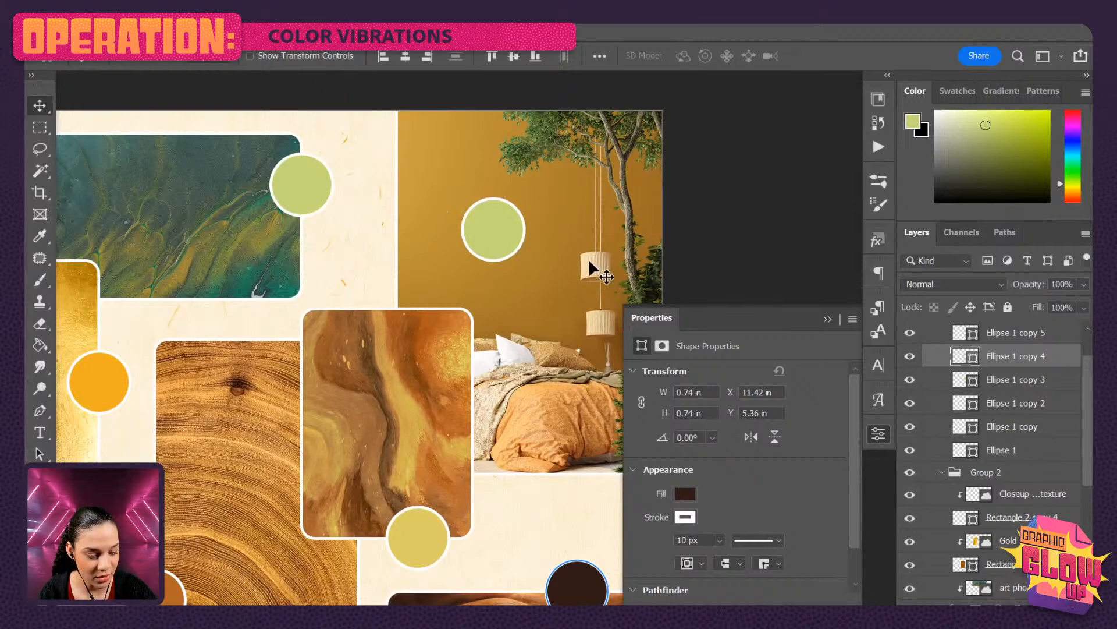
click(688, 494)
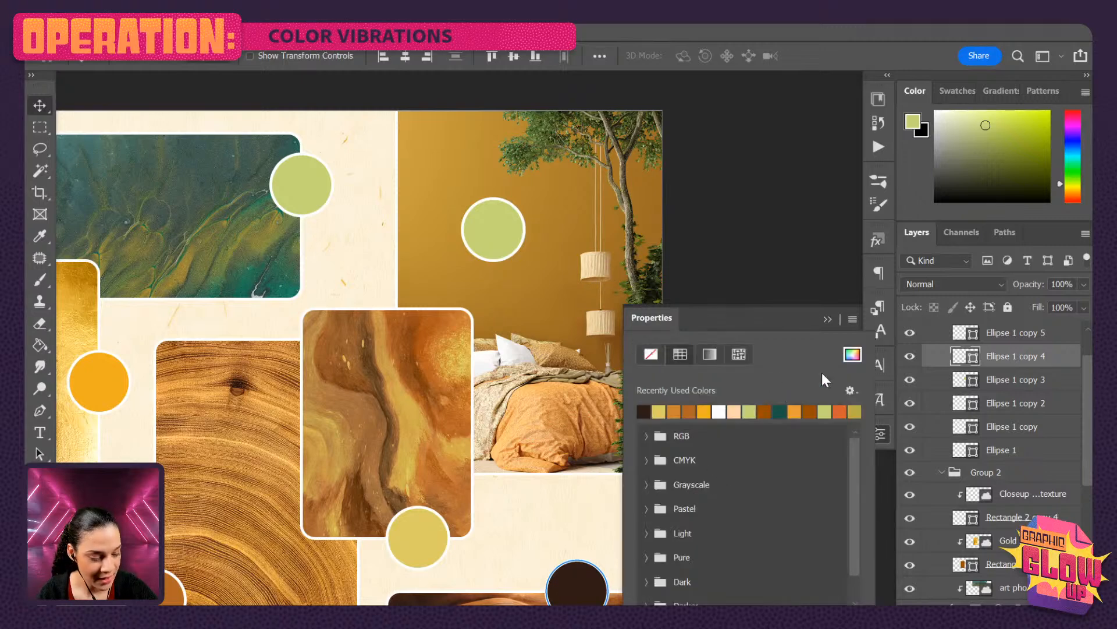
click(852, 353)
click(587, 262)
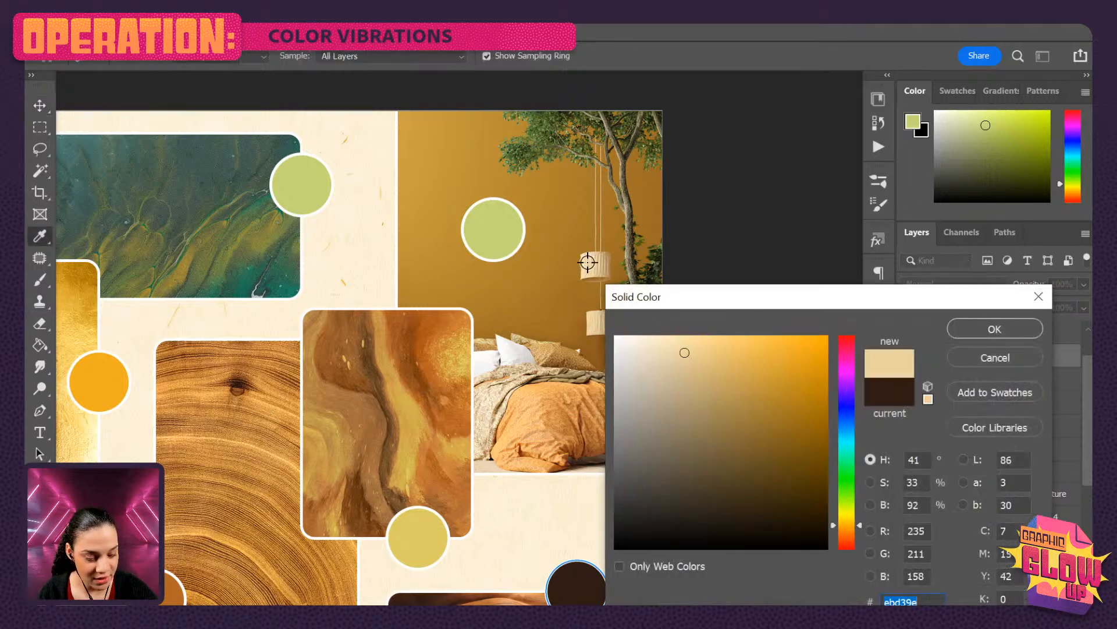
click(1021, 328)
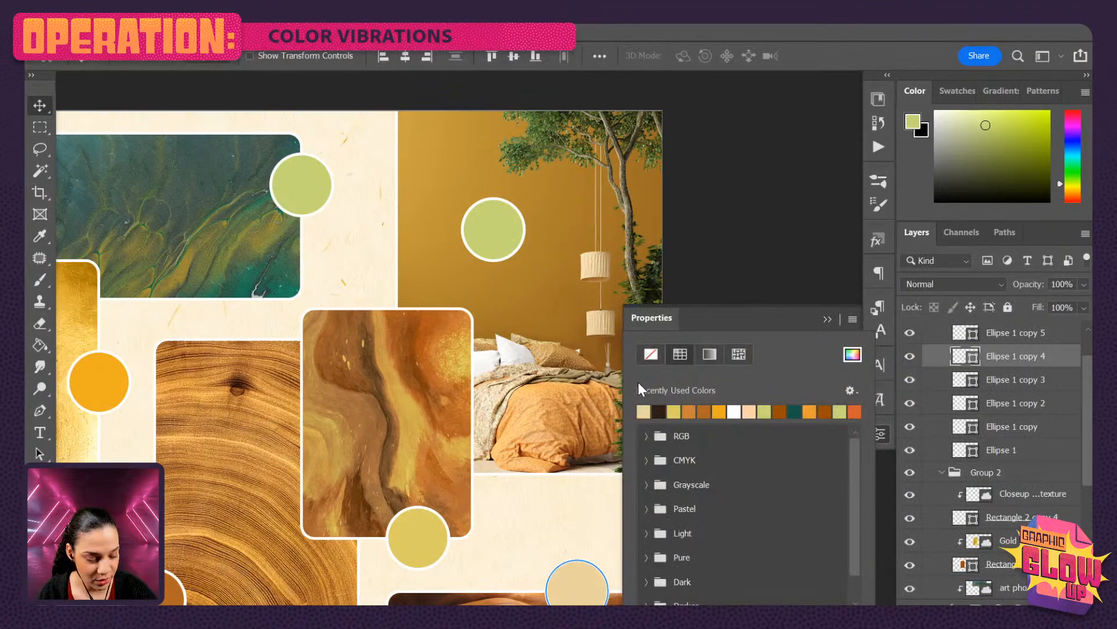
key(ctrl+z)
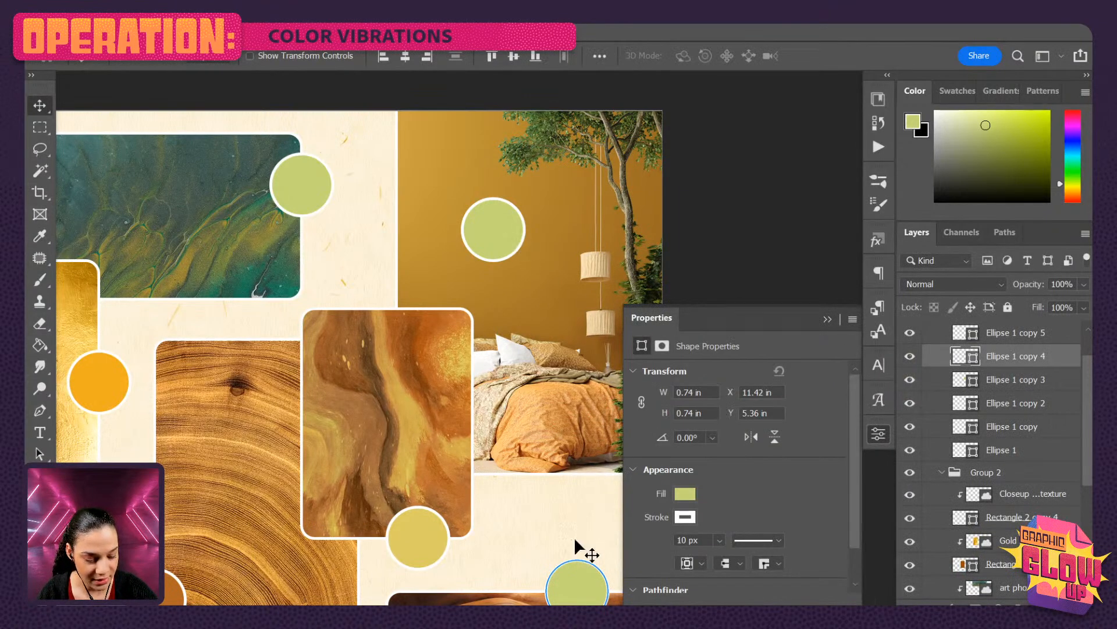
click(685, 495)
click(659, 412)
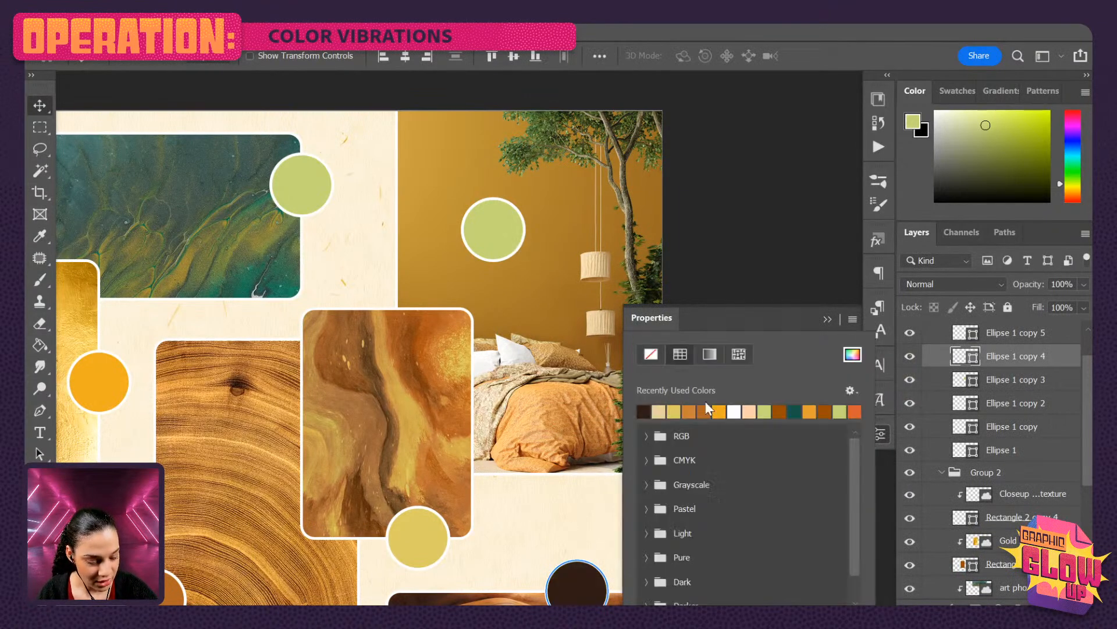
click(1010, 356)
Recolor the circle on the bedroom photo with the light cream #f5d9a0 sampled from the hanging lamp.
click(499, 227)
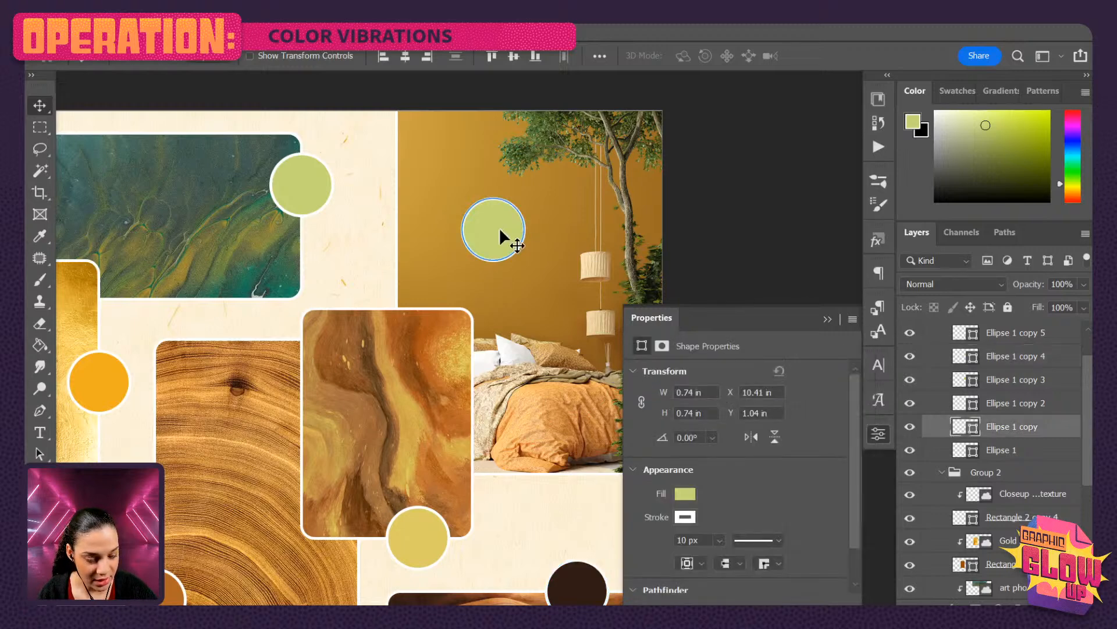
click(687, 494)
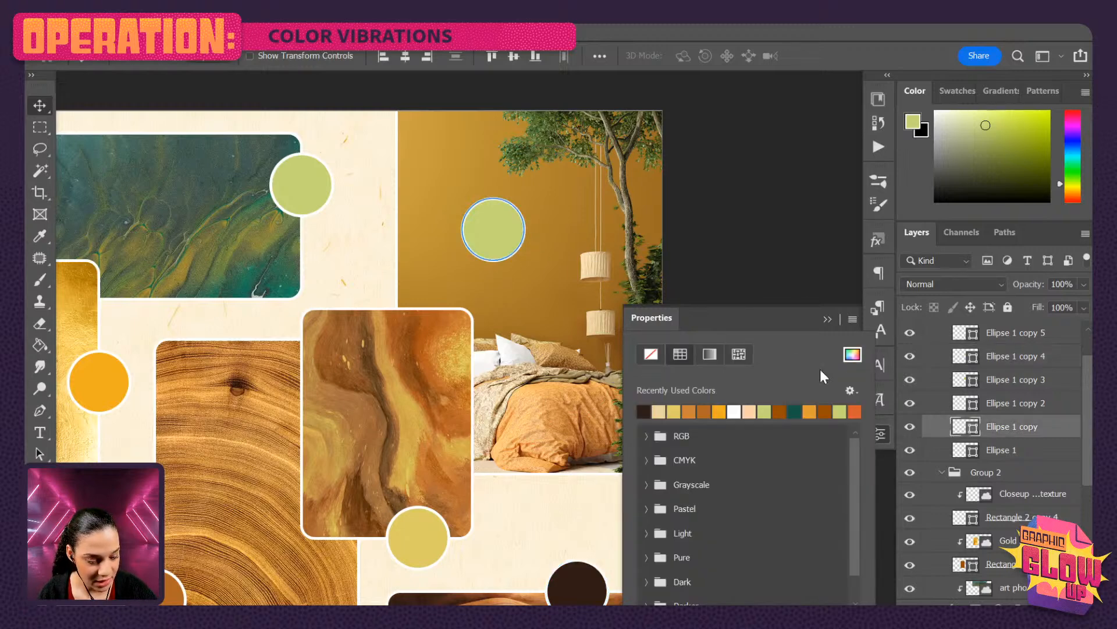
click(852, 354)
click(586, 272)
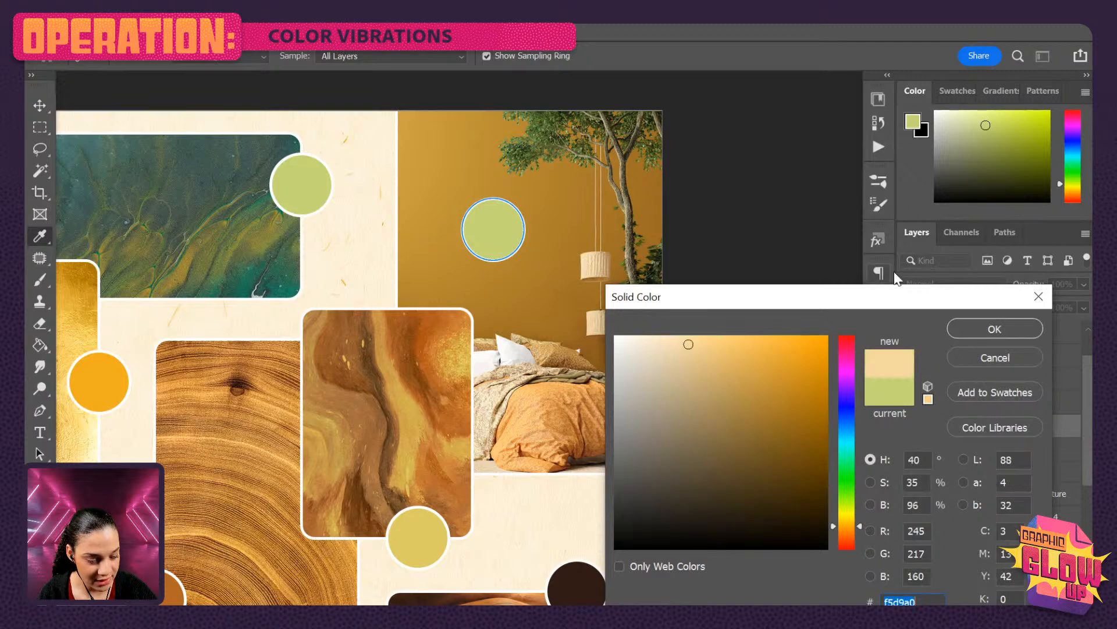
click(1024, 327)
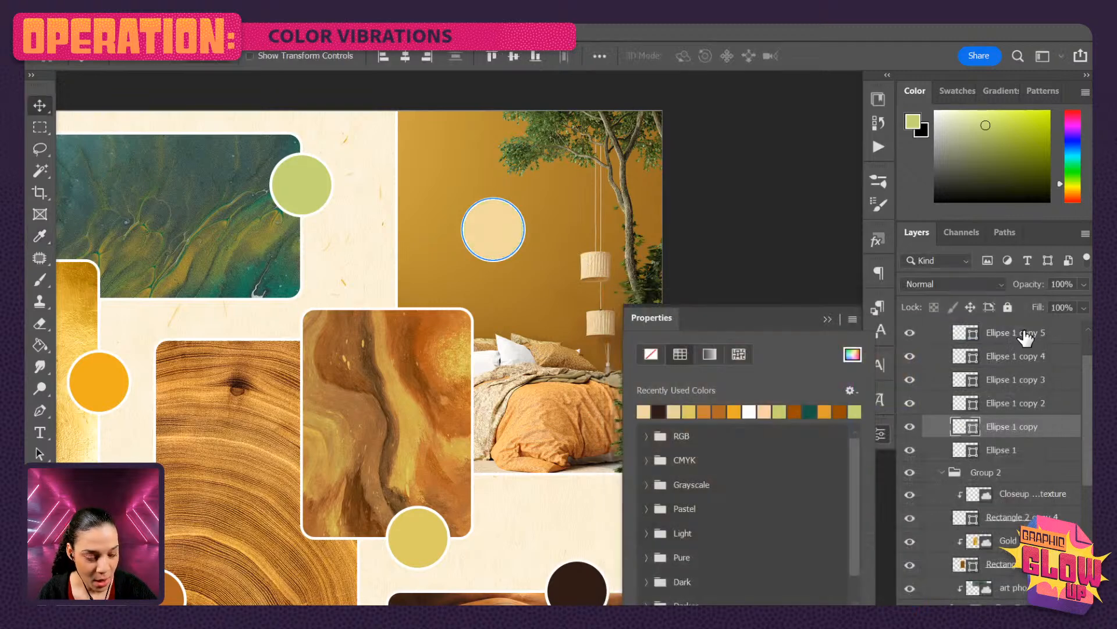
Recolor the circle on the green art texture's edge with the deep green #326d52 sampled from that texture.
click(304, 188)
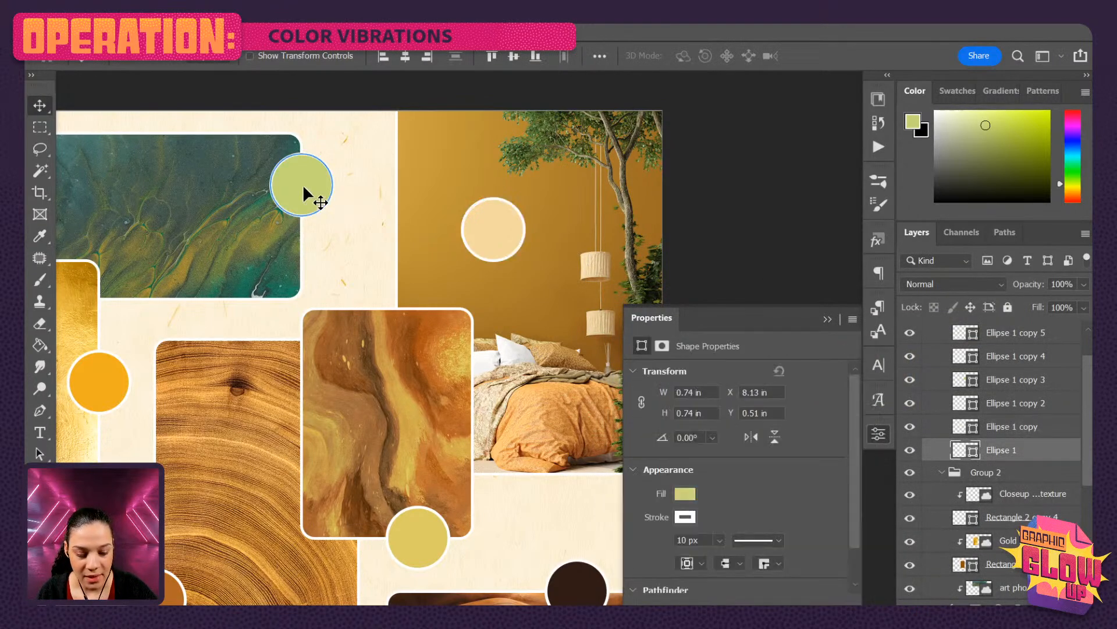
click(688, 494)
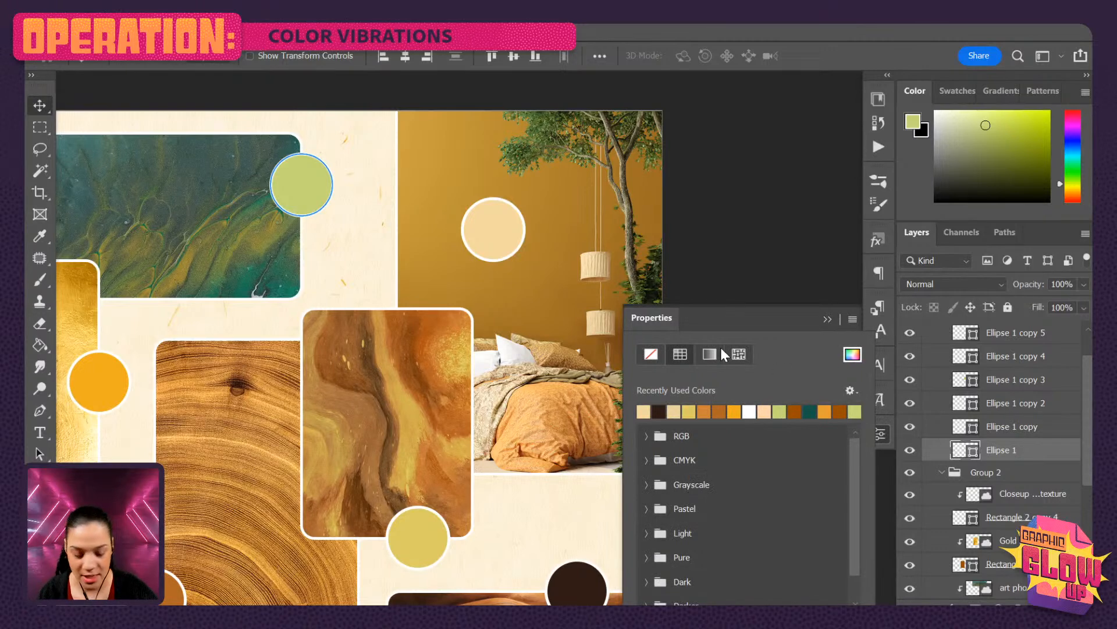
click(853, 356)
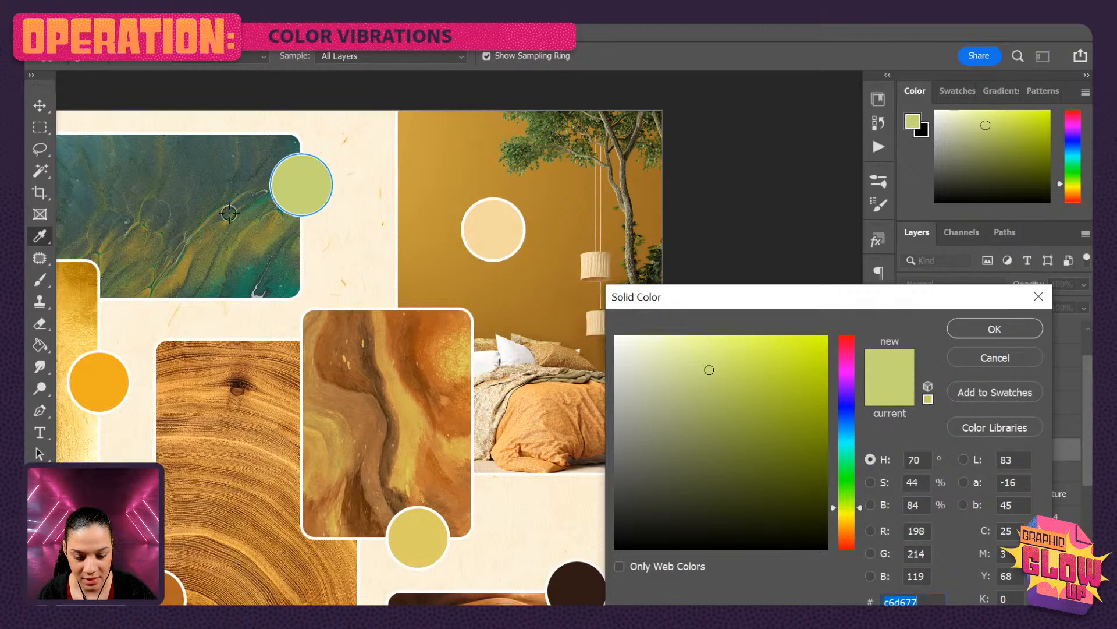
click(237, 277)
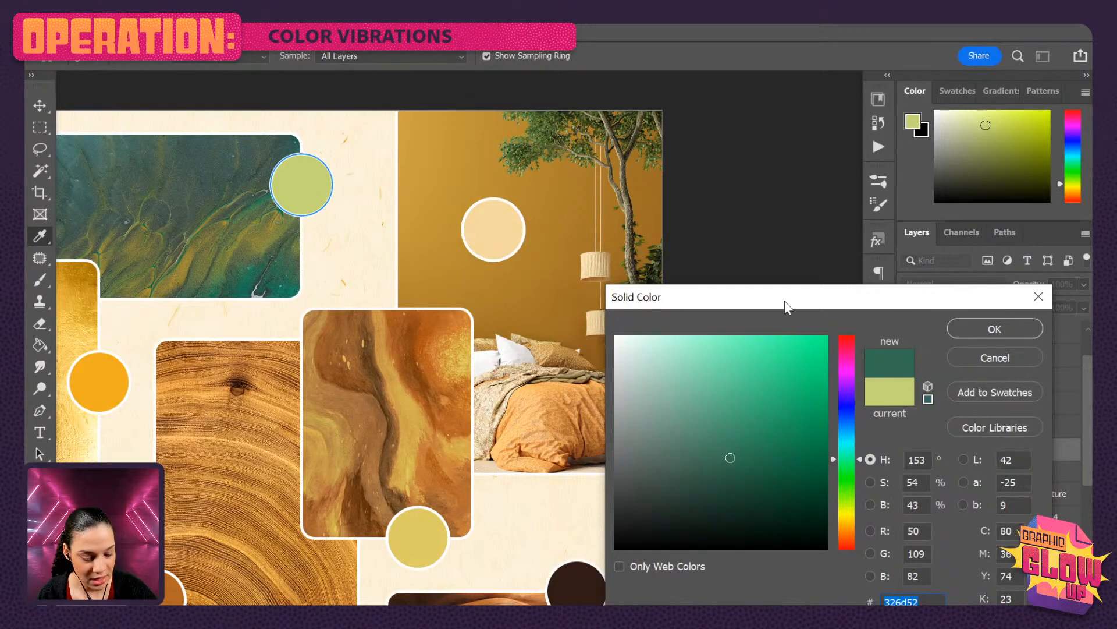
click(995, 330)
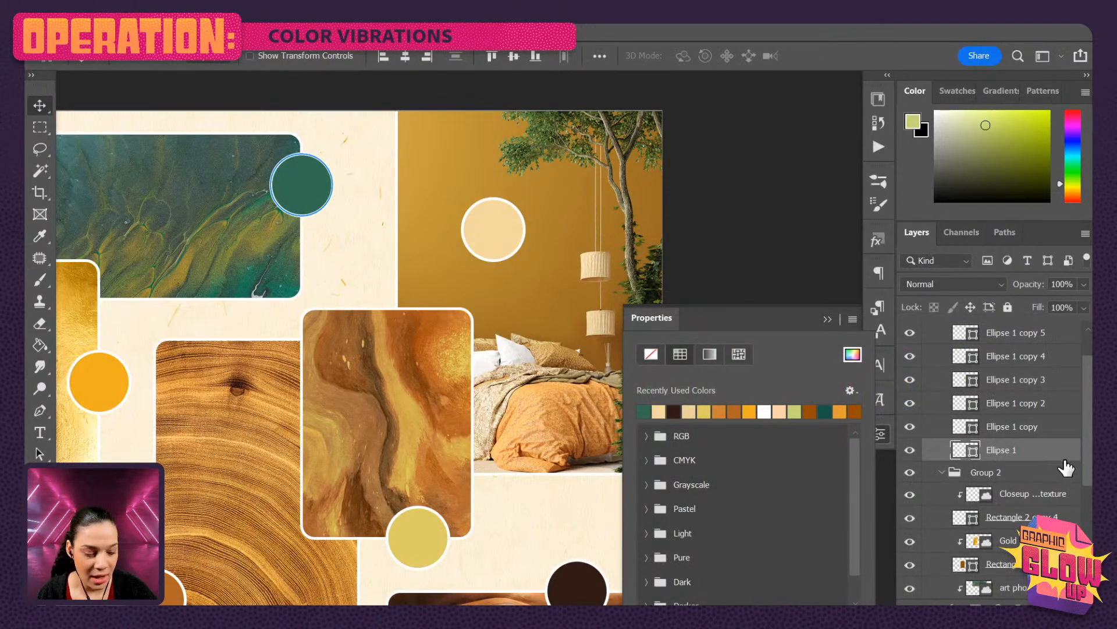
Collapse Group 1 with the circles and Group 2 with the photo rectangles in the layer list.
scroll(996, 380, up, 2)
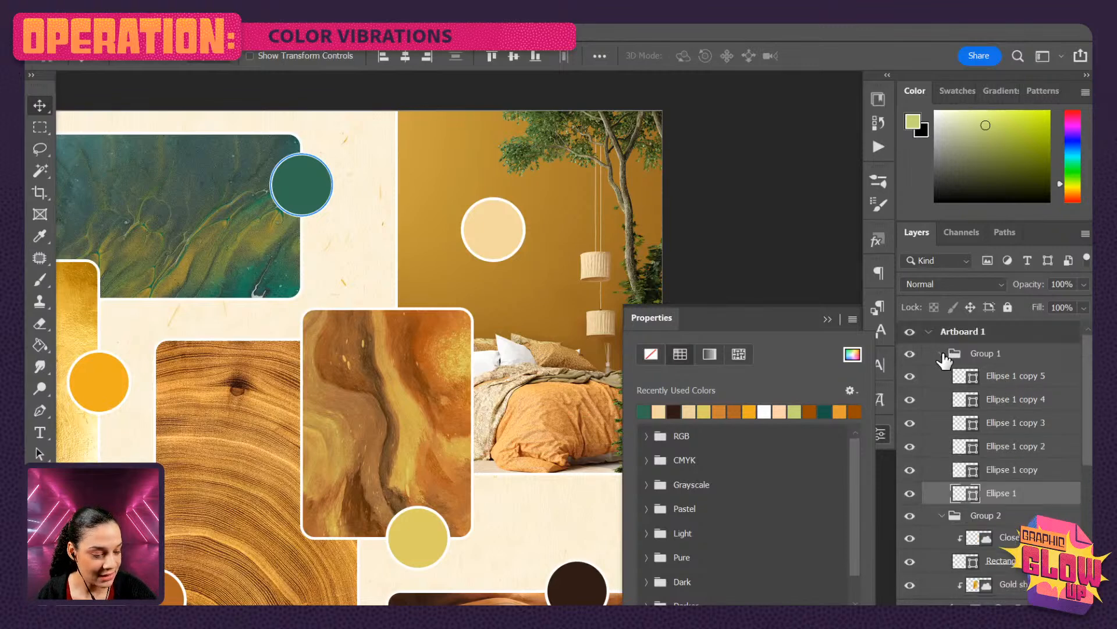
click(941, 353)
click(941, 374)
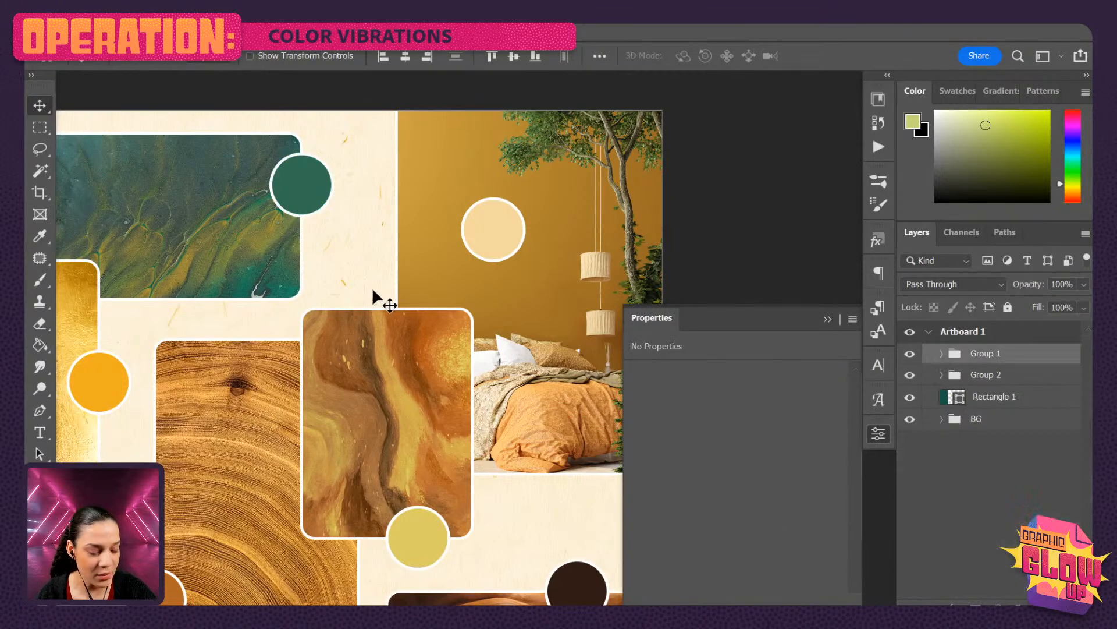
Move the gold-textured rectangle down together with its orange circle, to about X 3.95 in and Y 2.54 in.
scroll(401, 302, down, 1)
key(ctrl+minus)
drag(328, 373, 440, 226)
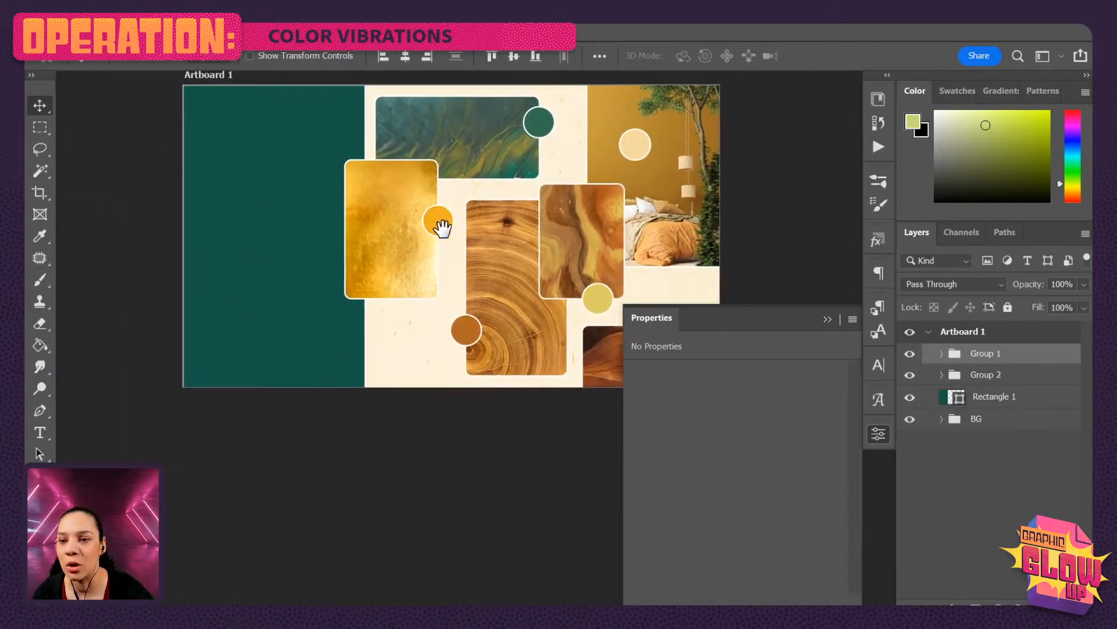
click(435, 220)
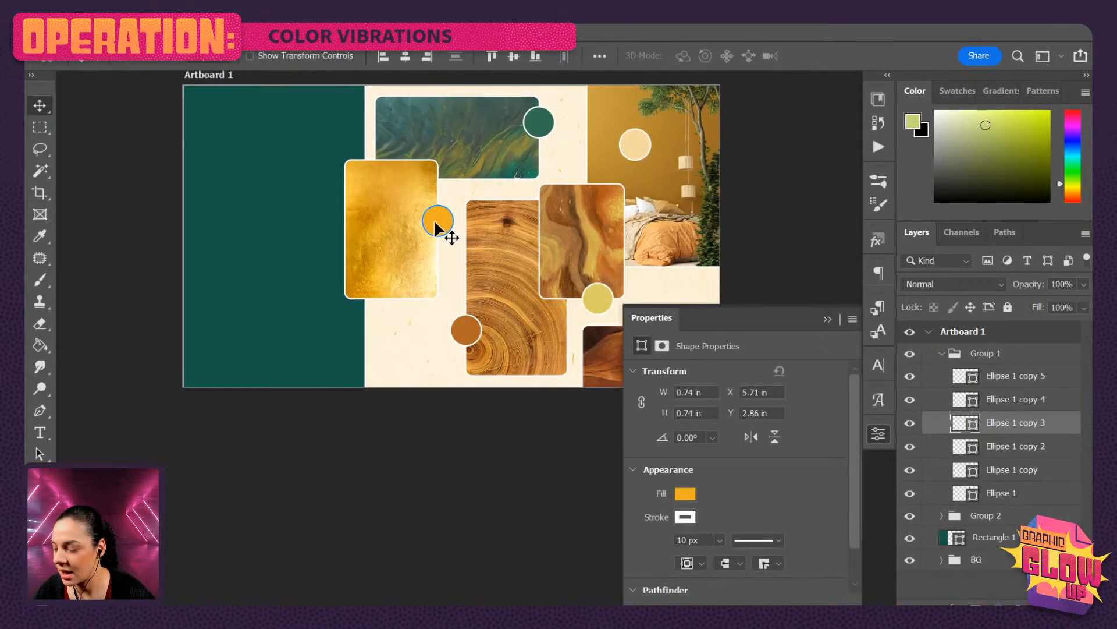
click(383, 228)
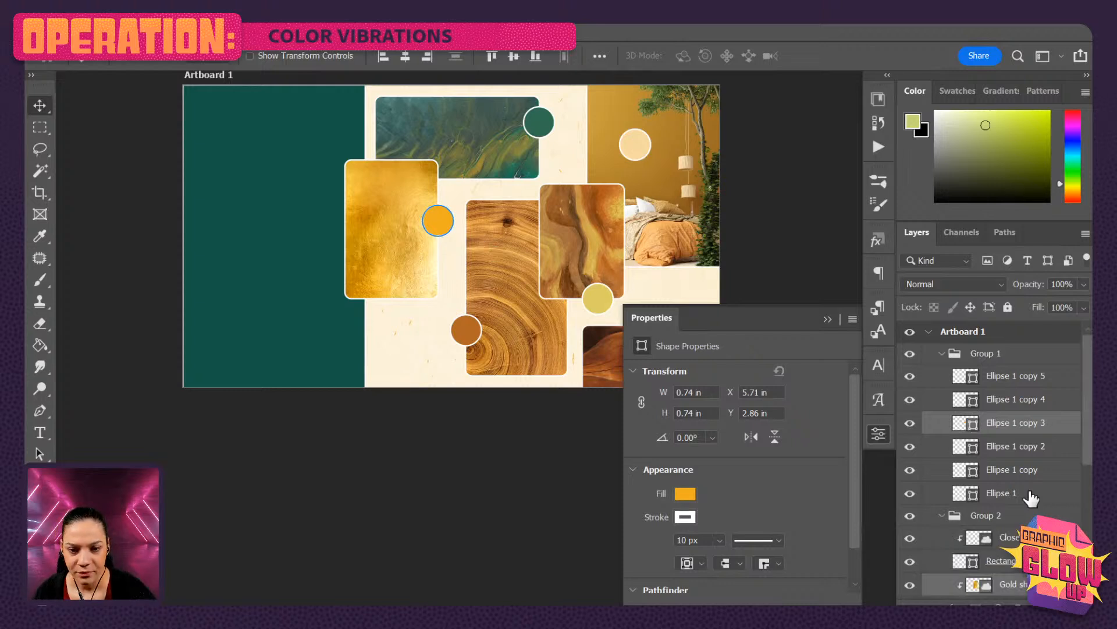
scroll(973, 449, down, 2)
shift+click(989, 562)
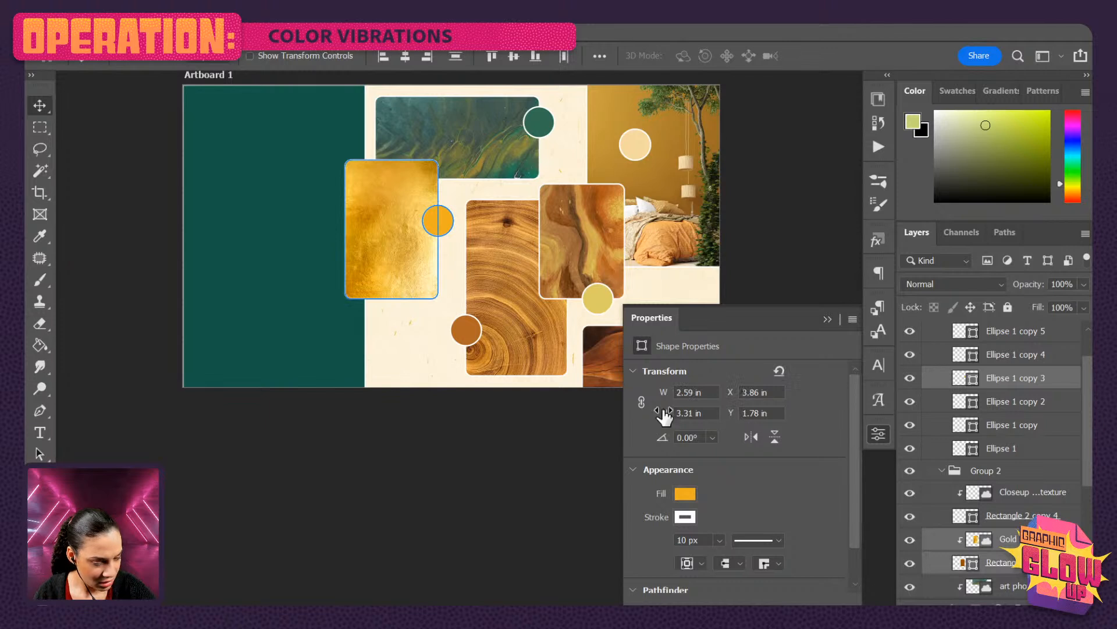
key(ctrl+t)
mouse_move(402, 256)
mouse_down()
mouse_move(404, 283)
mouse_move(410, 270)
mouse_up()
key(Return)
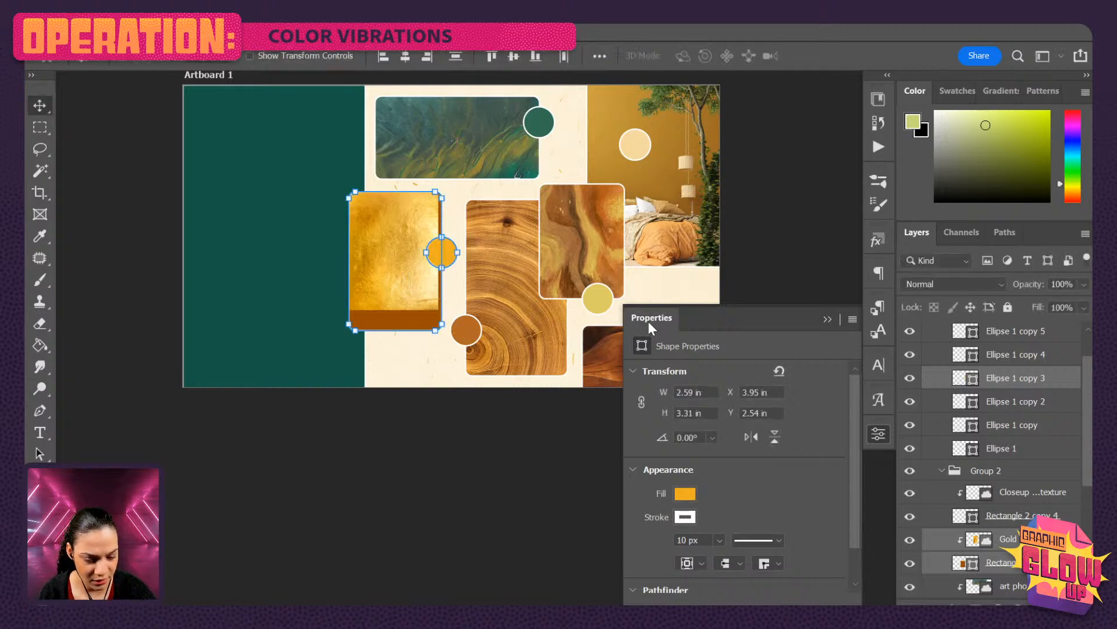
Shift the gold texture image down to about X 3.77 in, Y 2.39 in so it fills its rectangle.
click(1009, 540)
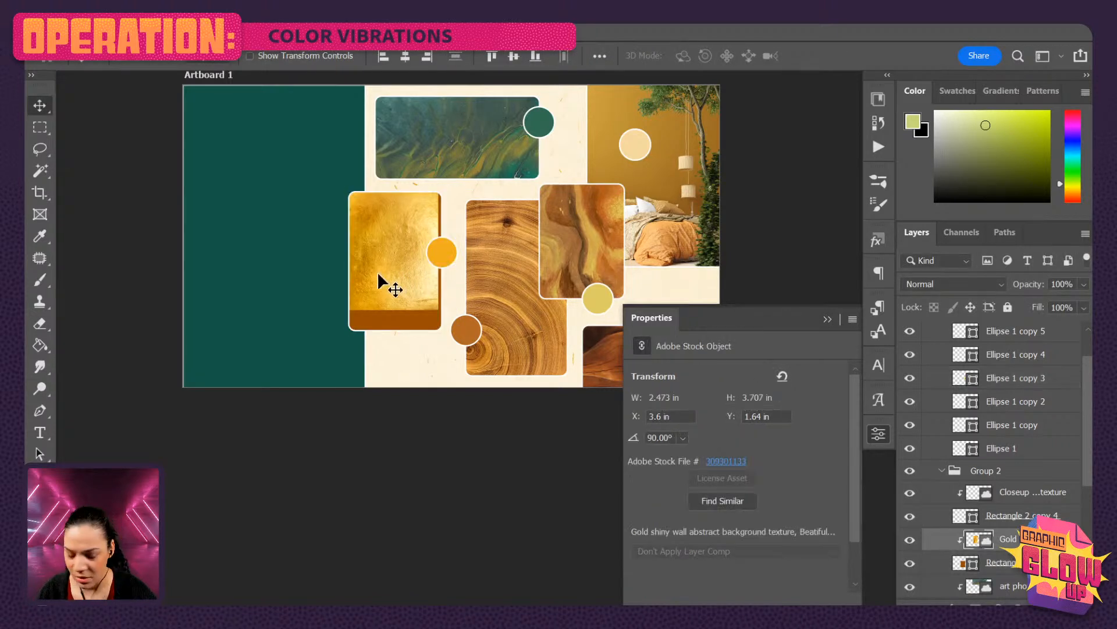
key(ctrl+t)
drag(389, 267, 393, 296)
key(Return)
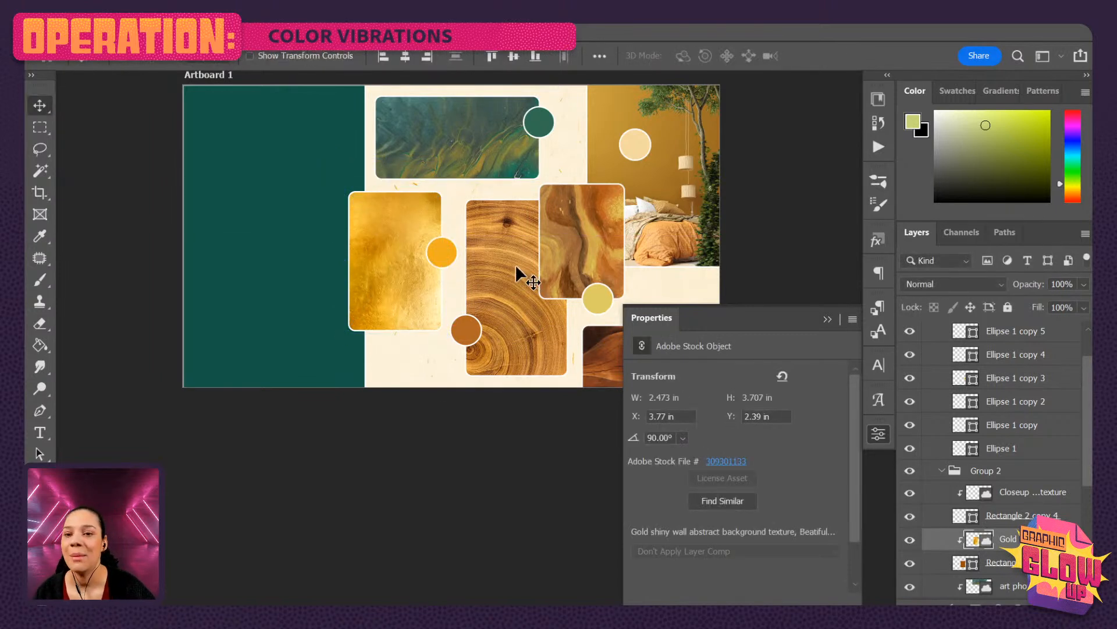
Hide the floating object properties to uncover the lower-right part of the artboard.
key(ctrl+minus)
key(ctrl+plus)
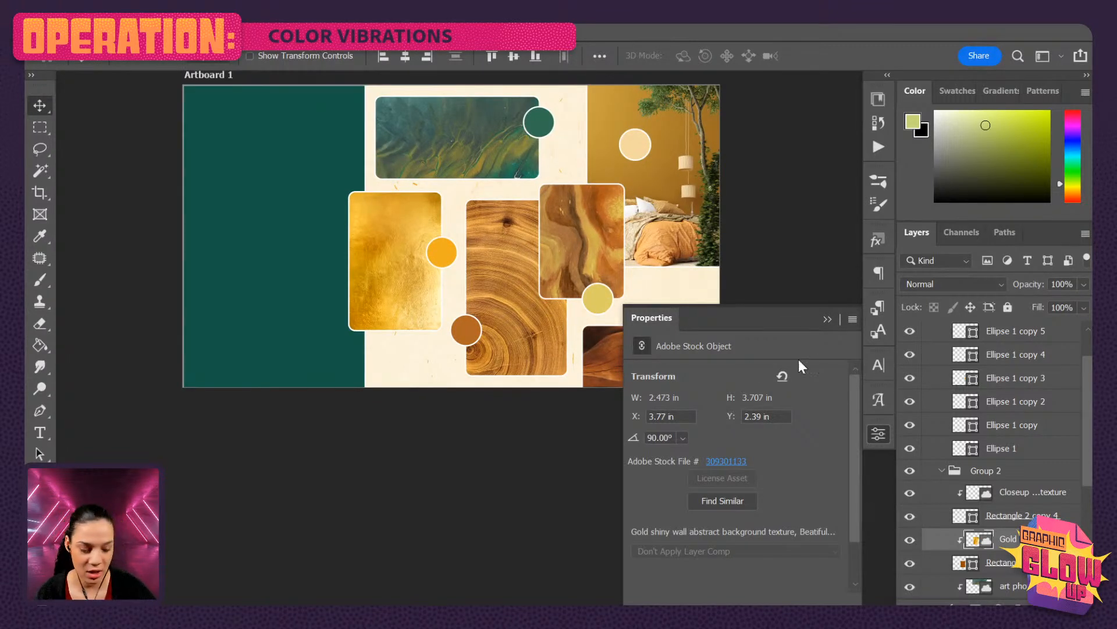
click(880, 434)
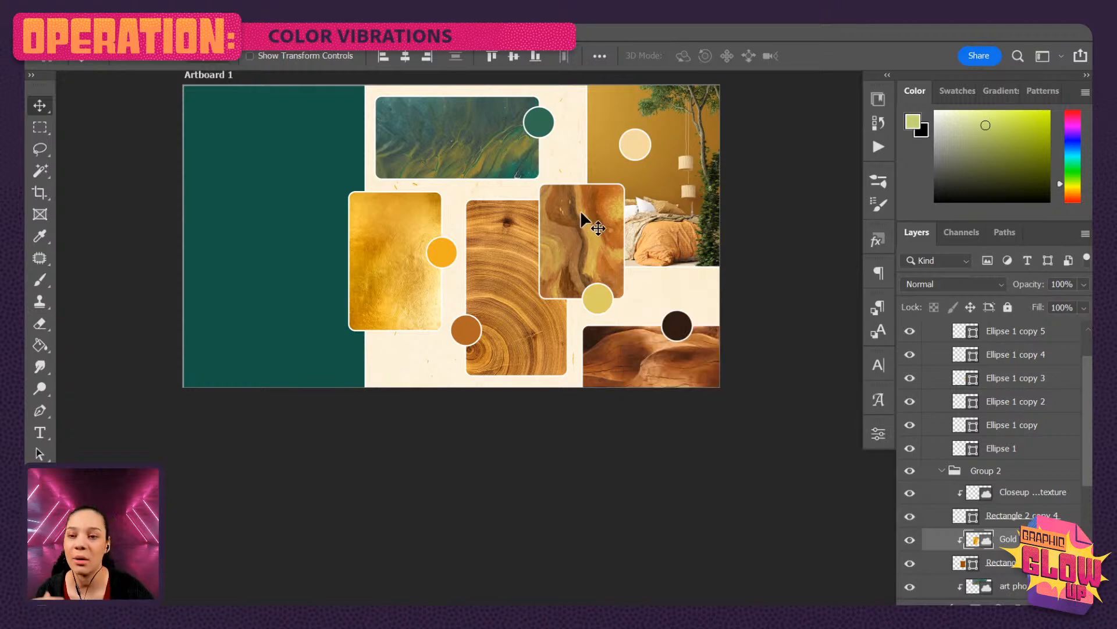
key(ctrl+plus)
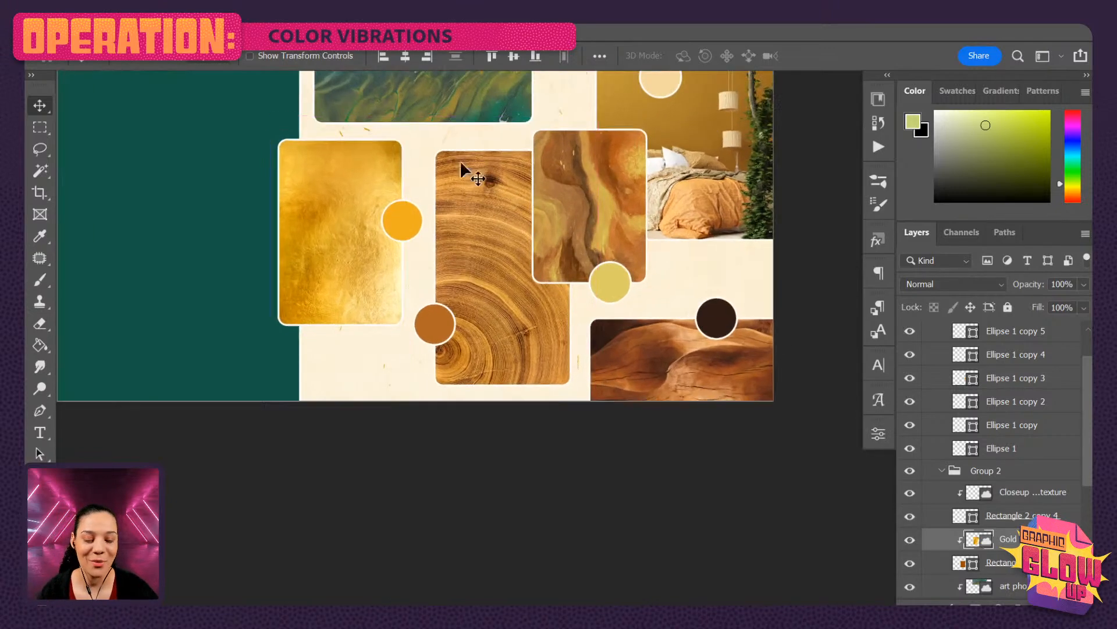
drag(250, 117, 322, 231)
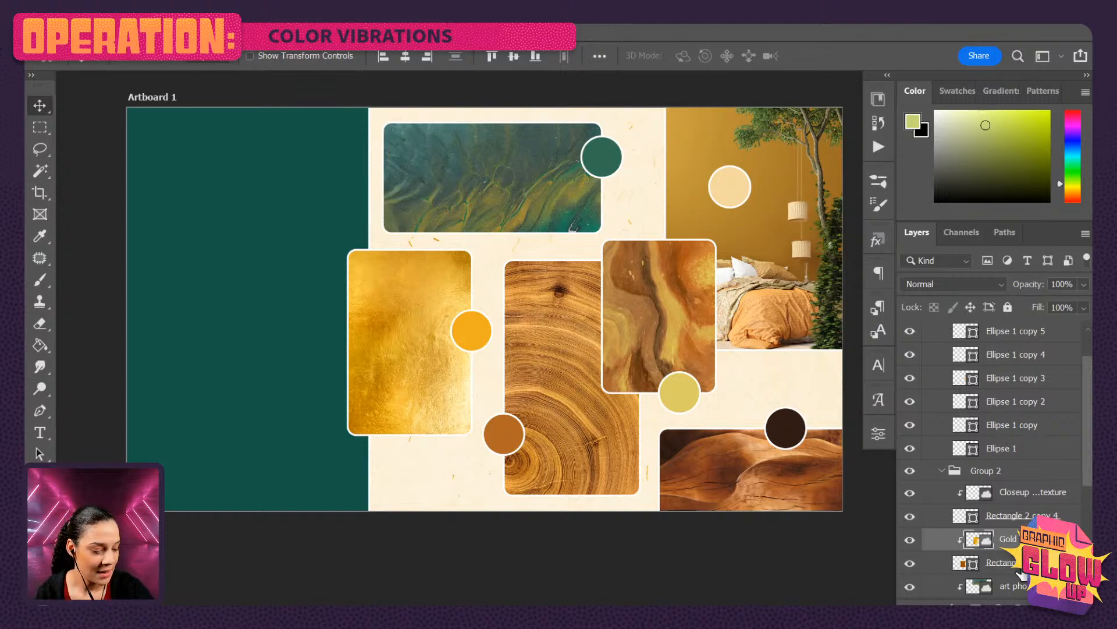
Group the gold texture with its rectangle, and the closeup wood texture with its rectangle, as two separate groups.
shift+click(1001, 562)
key(ctrl+g)
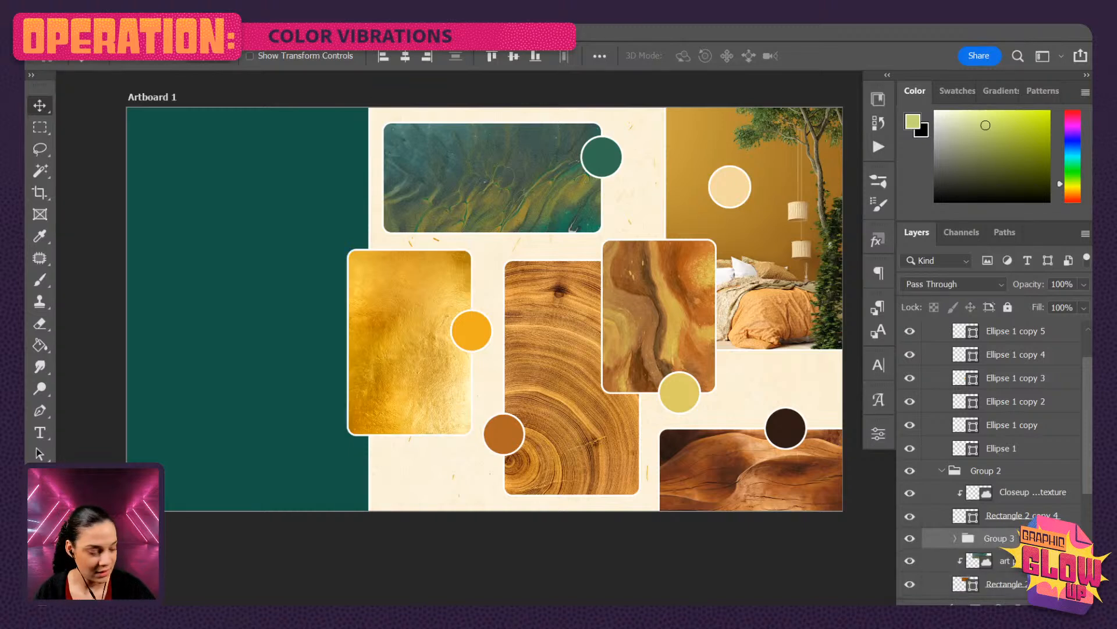
click(1030, 492)
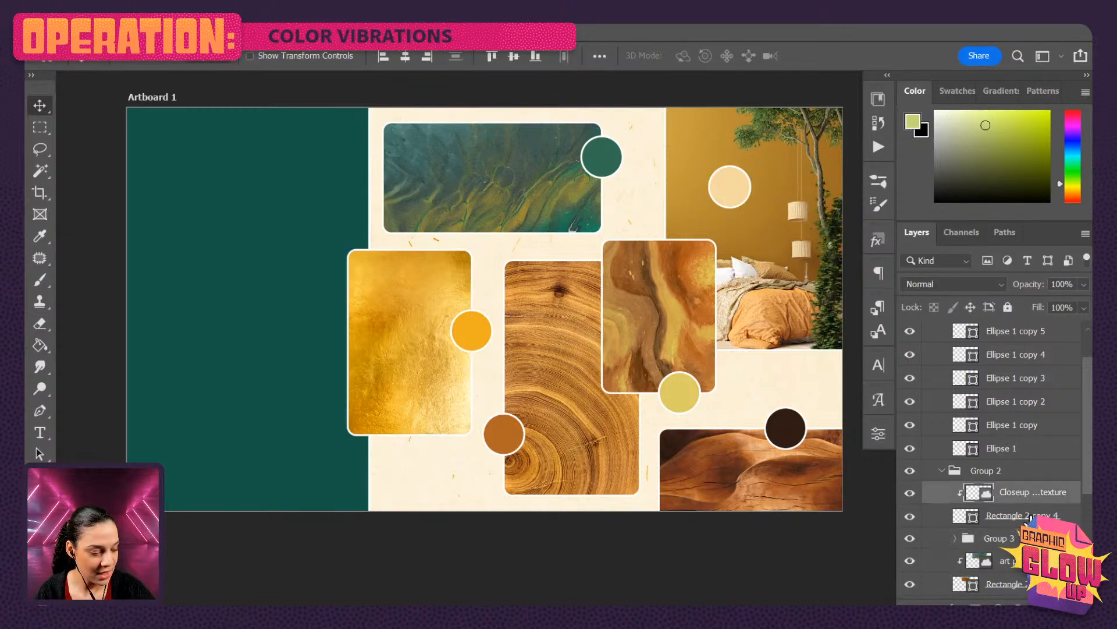
shift+click(1033, 516)
key(ctrl+g)
Group the green art photo and the brown marbled photo each with its own clipping rectangle.
click(1006, 534)
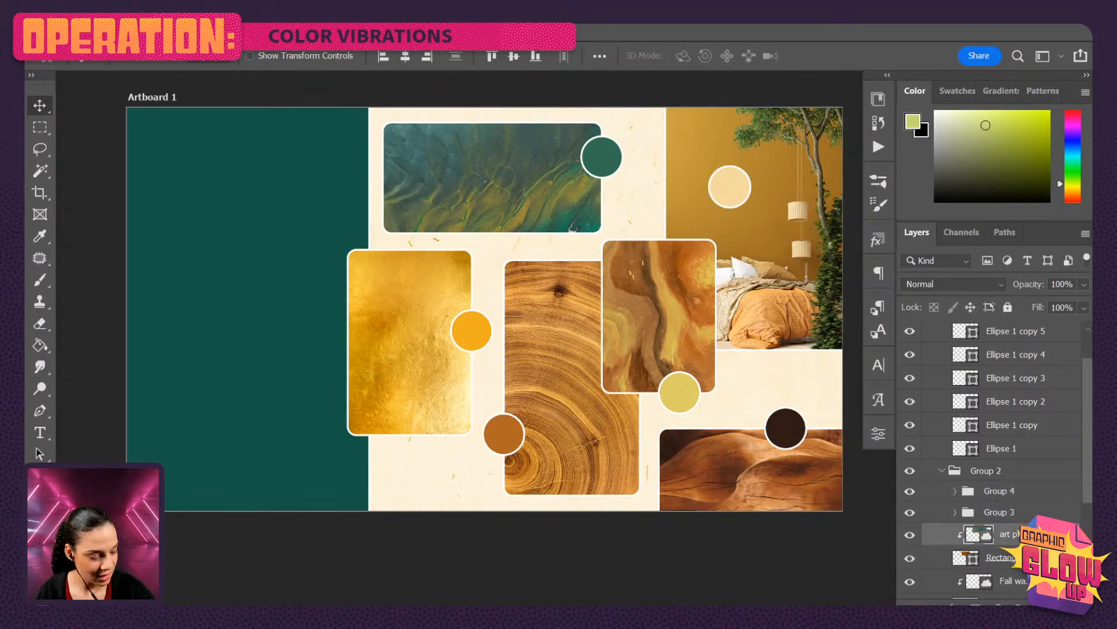
shift+click(1001, 558)
key(ctrl+g)
scroll(1007, 534, down, 1)
click(1007, 534)
shift+click(1002, 557)
key(ctrl+g)
Group the old wood grain photo with its rectangle, and the bedroom render with its rectangle, as separate groups.
scroll(1018, 521, down, 1)
click(1017, 485)
shift+click(1020, 509)
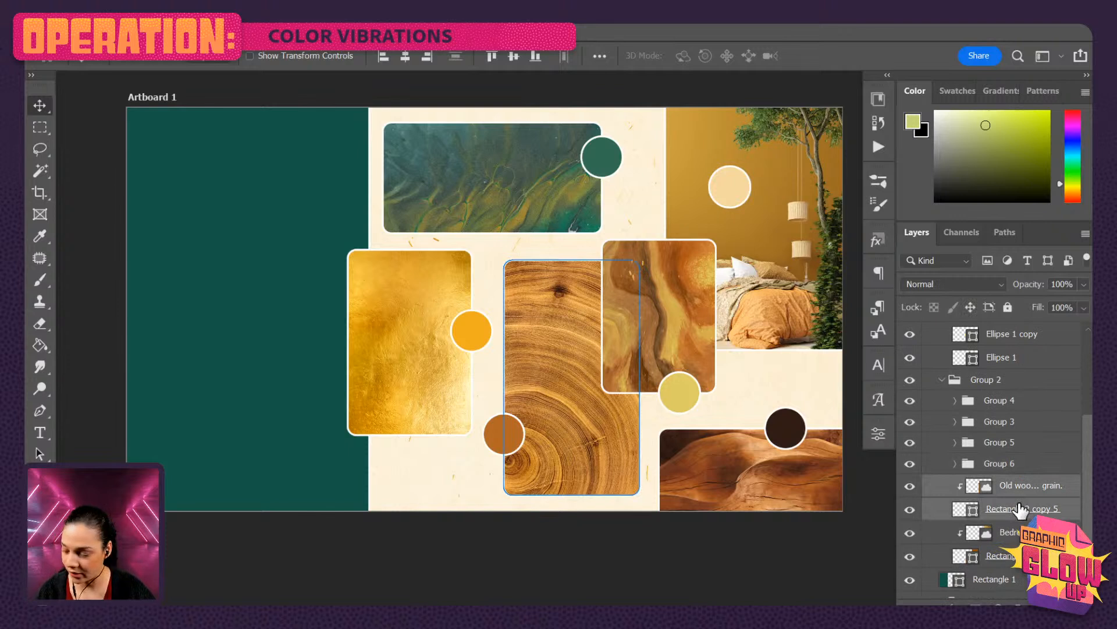
key(ctrl+g)
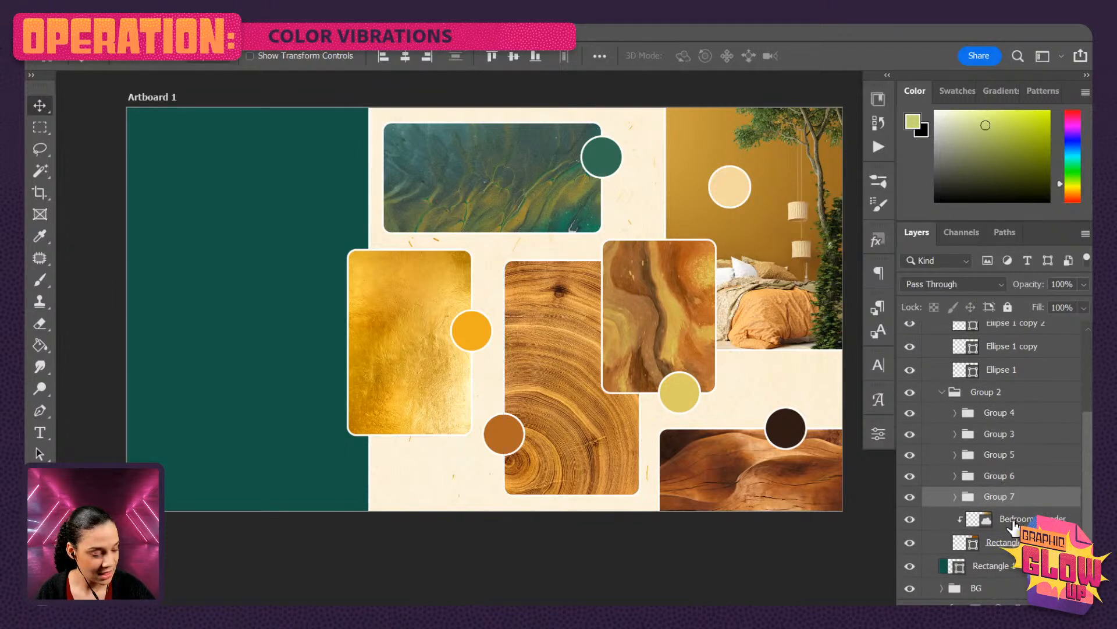
click(1017, 519)
shift+click(1002, 542)
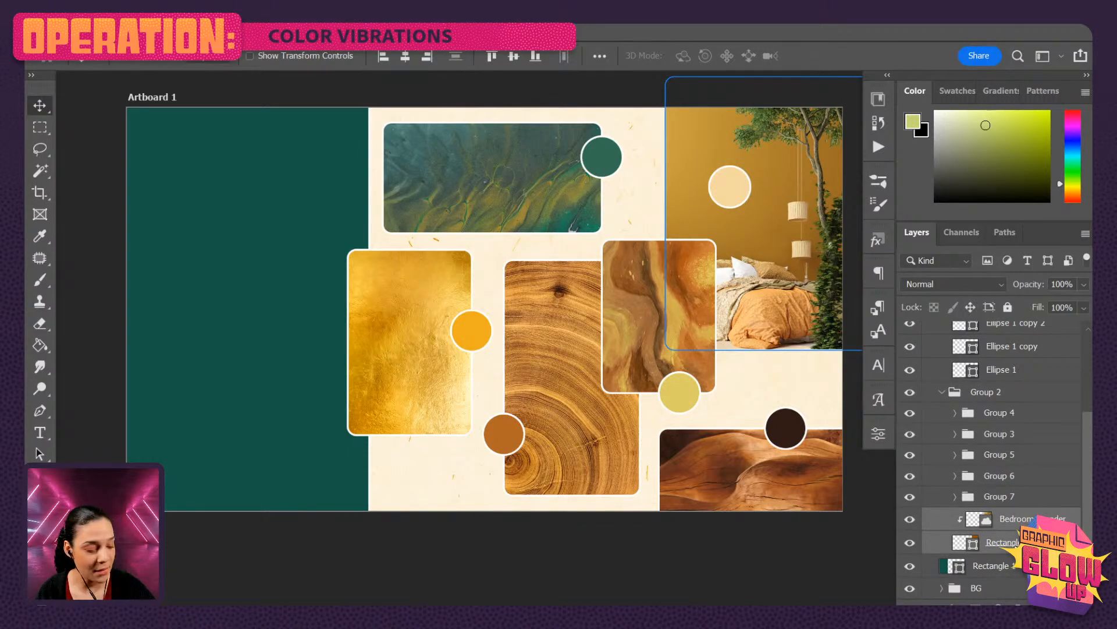
key(ctrl+g)
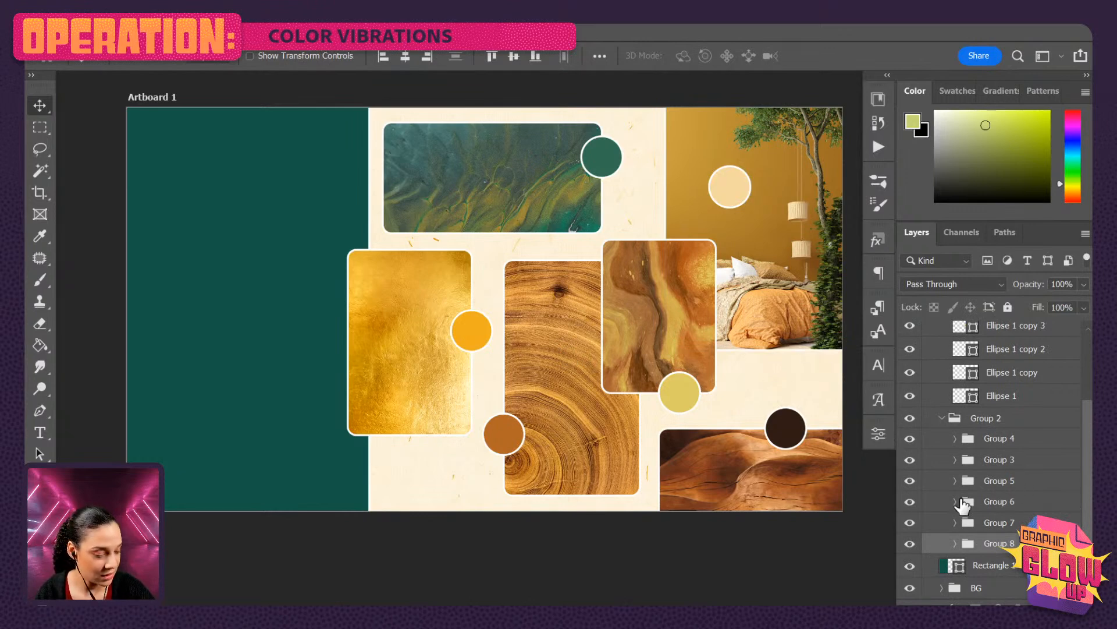
Move the gold texture group right so it clears the green panel, and shift its orange circle onto its right edge.
click(448, 352)
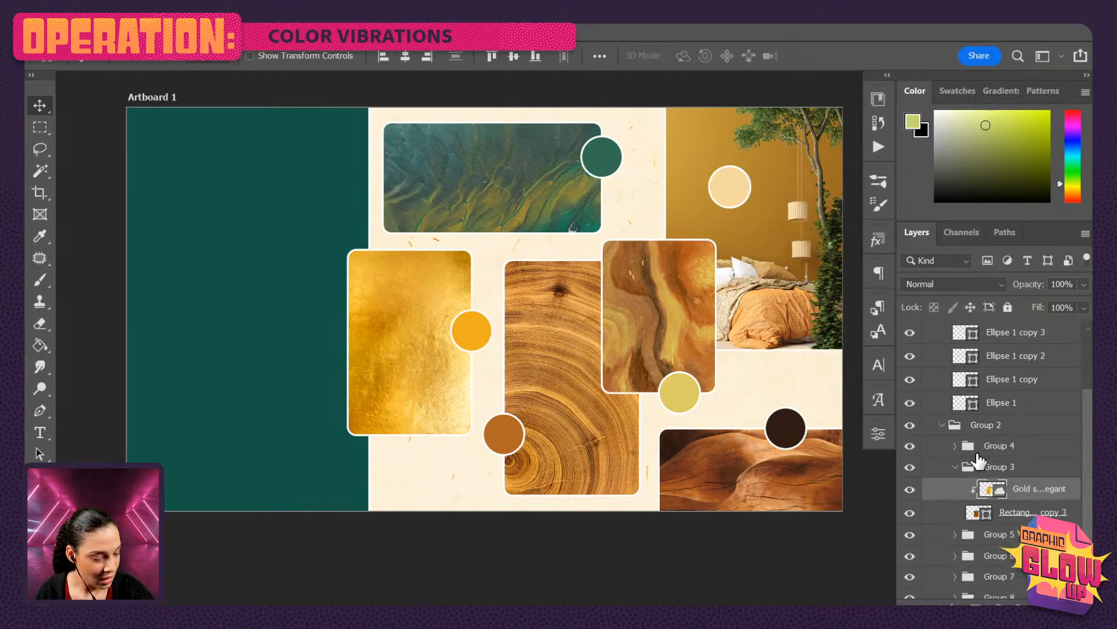
click(1002, 468)
key(ctrl+t)
drag(391, 338, 417, 337)
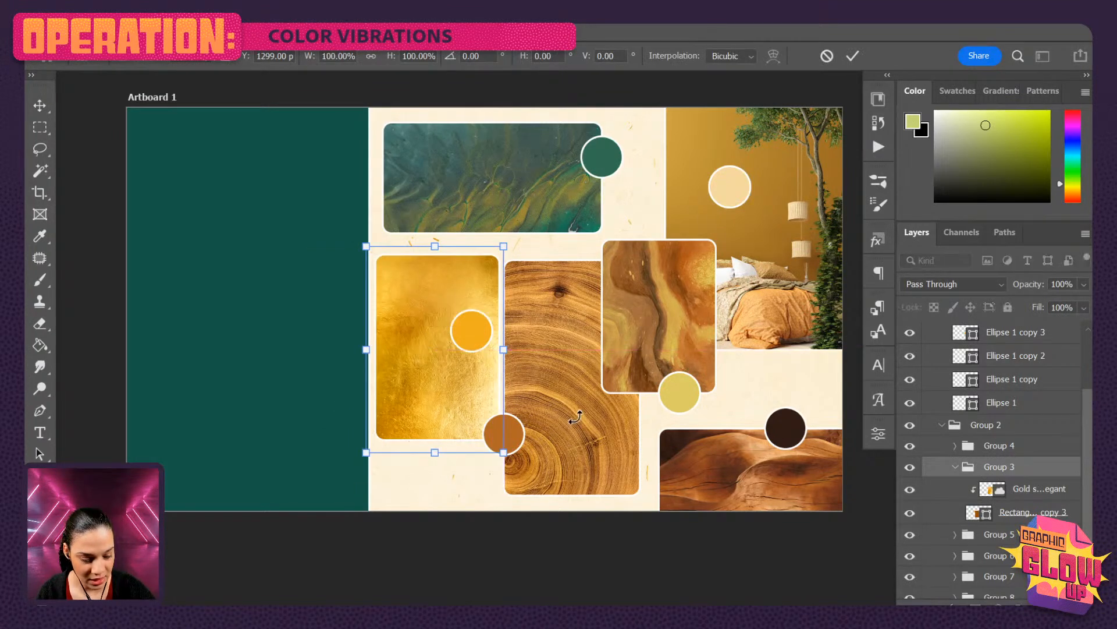
key(Return)
drag(476, 335, 504, 337)
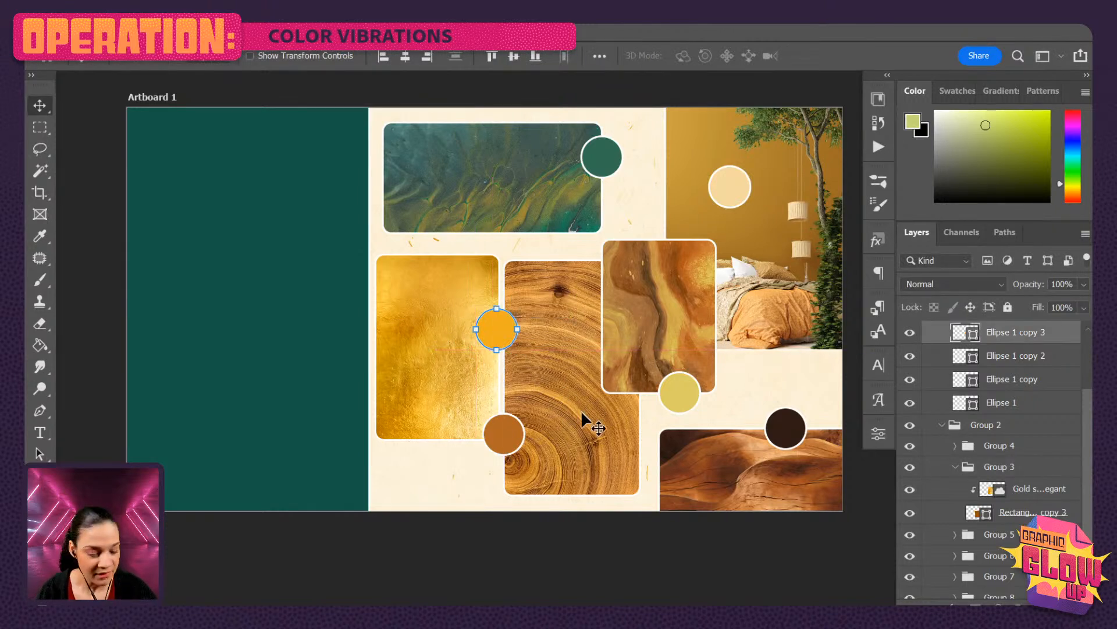
Move the tree-ring wood grain group slightly right and down, away from the gold texture.
click(591, 422)
click(771, 476)
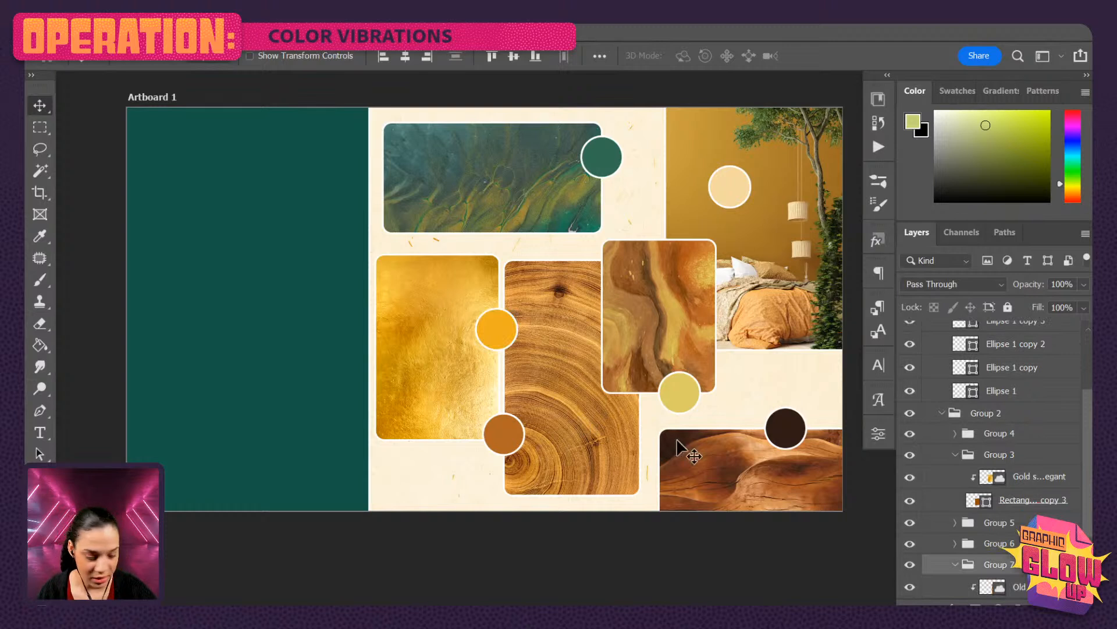
key(ctrl+t)
drag(564, 397, 580, 403)
key(Return)
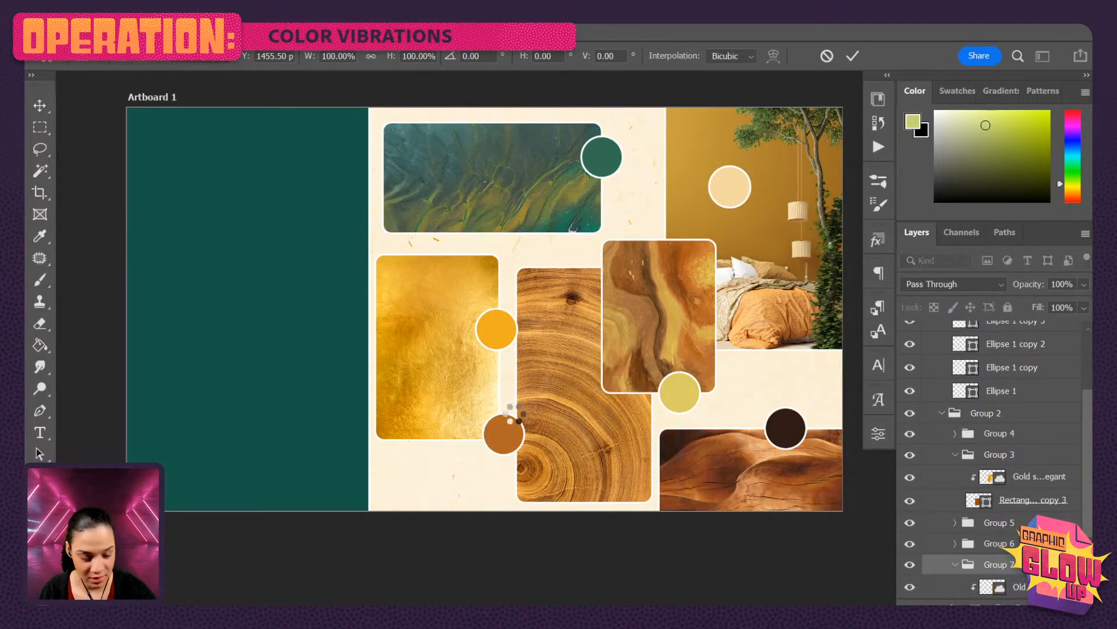
Reposition the brown circle on the wood grain's lower-left edge and the orange circle on the gold texture's bottom edge.
drag(511, 441, 518, 473)
drag(508, 341, 412, 444)
click(519, 474)
mouse_move(519, 474)
mouse_down()
mouse_move(547, 302)
mouse_move(527, 473)
mouse_up()
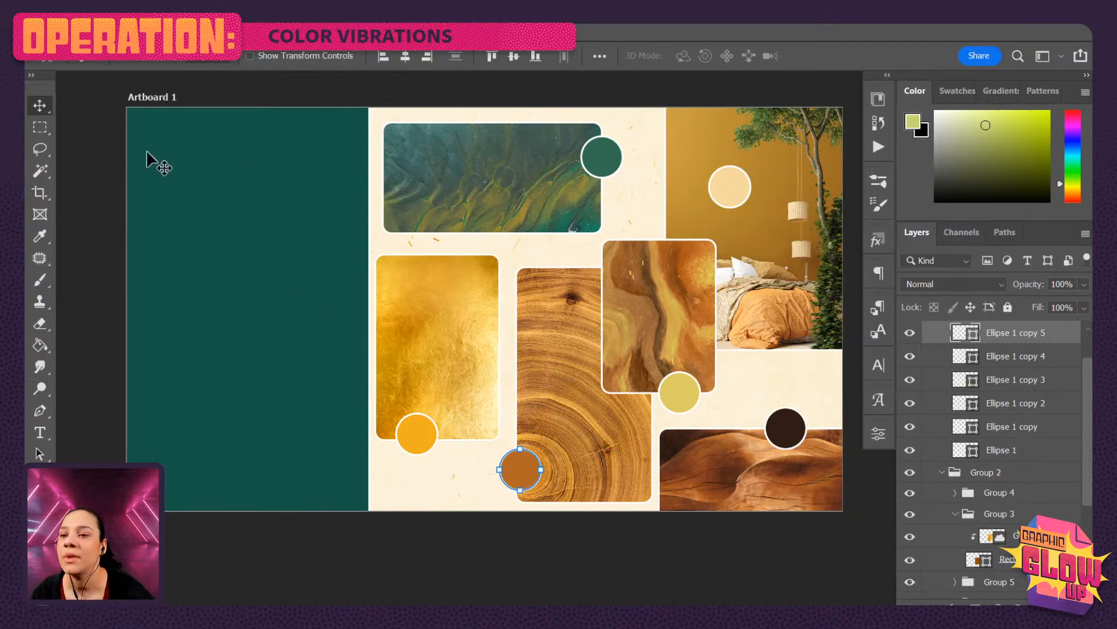
Add a paragraph text box with Lorem ipsum placeholder text in the upper part of the green panel.
key(t)
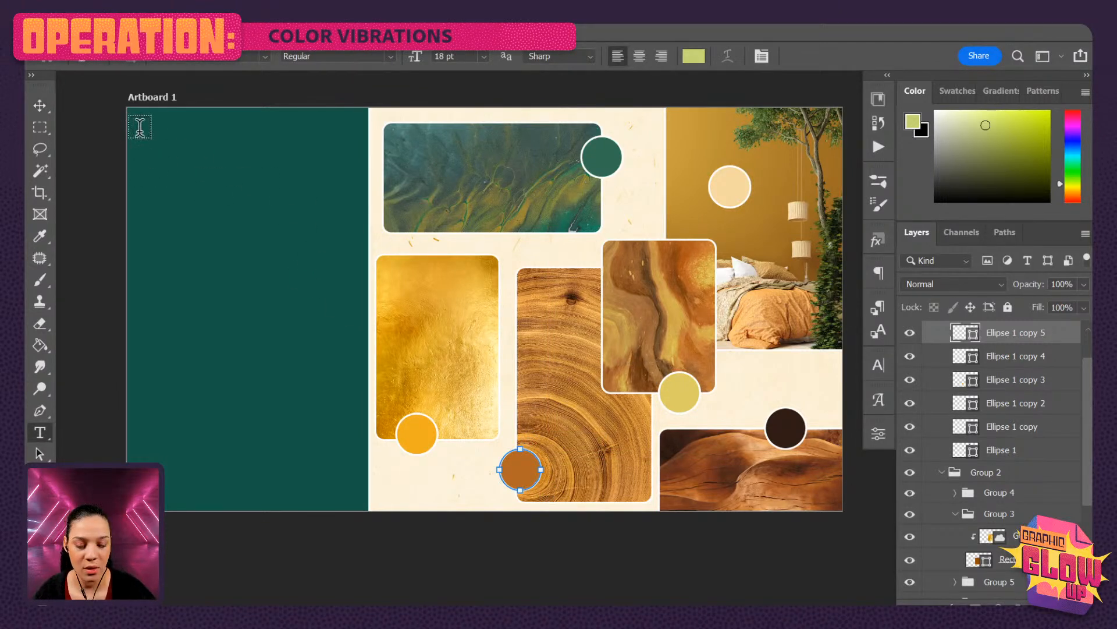
drag(144, 137, 307, 342)
click(1030, 344)
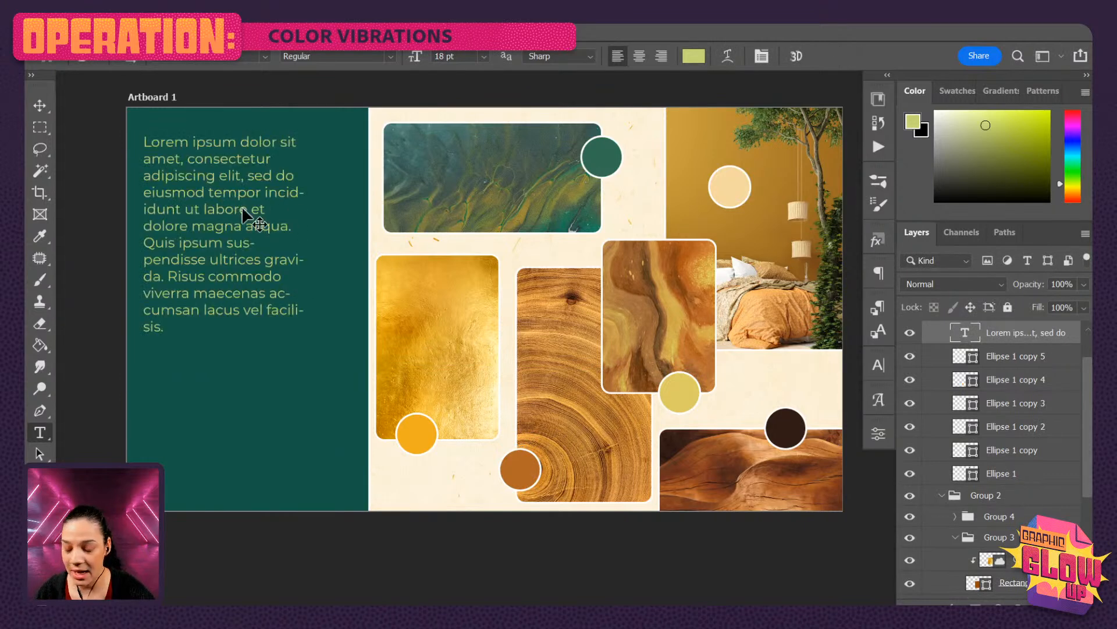
Move the paragraph straight down toward the middle of the green panel without resizing it.
drag(228, 201, 242, 294)
drag(306, 321, 344, 321)
key(ctrl+z)
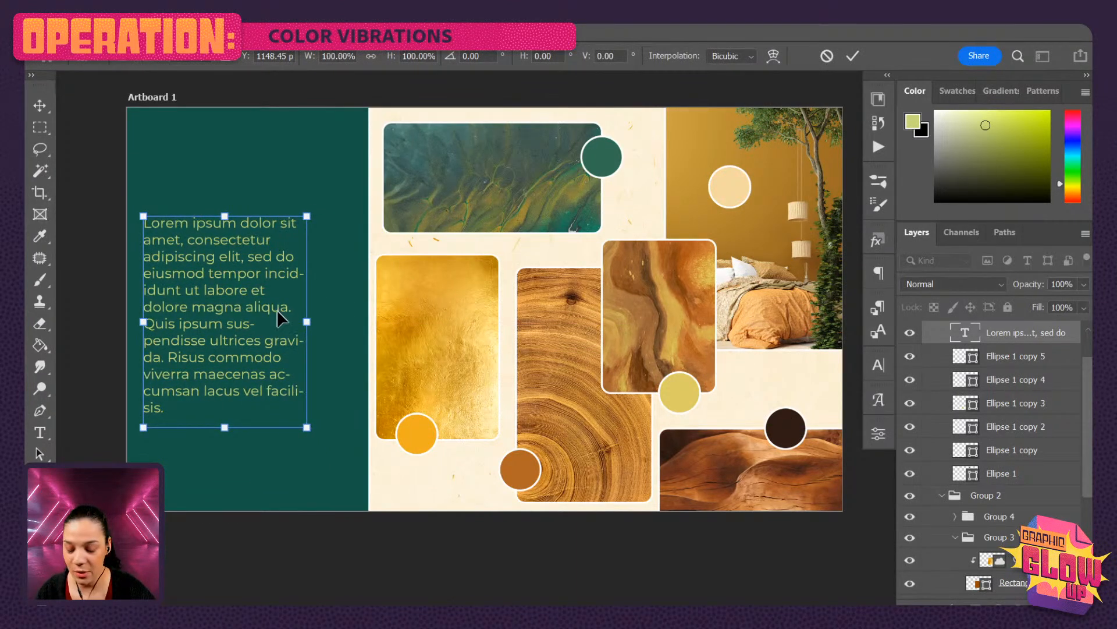
key(Return)
Widen the paragraph's text box to nearly the green panel's width and shorten its height so the text reflows.
key(t)
click(267, 300)
drag(309, 319, 343, 322)
drag(239, 426, 250, 364)
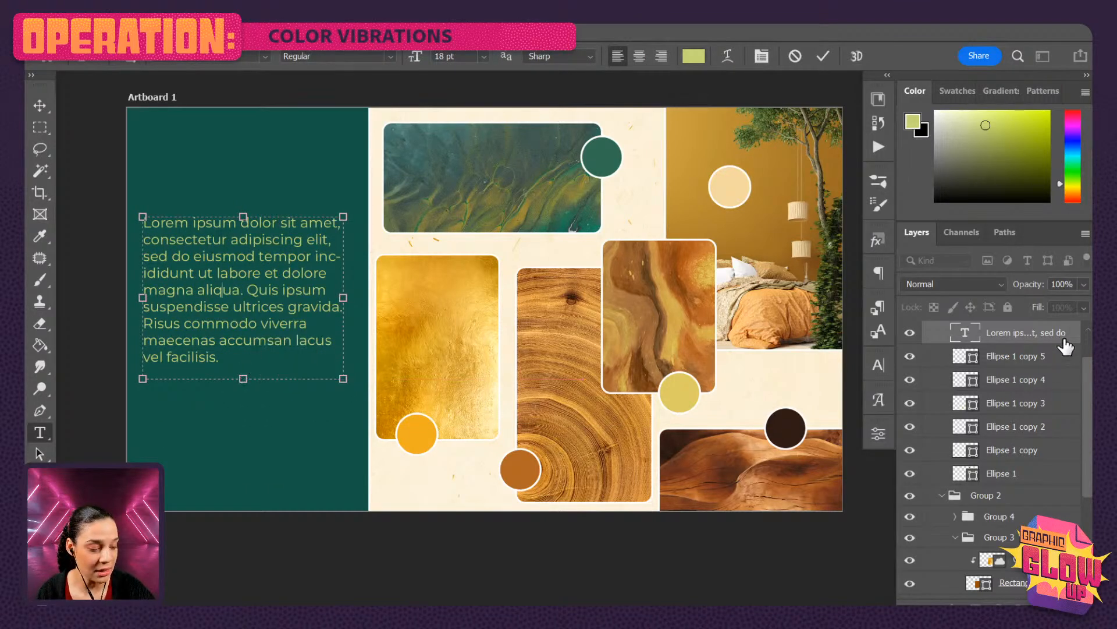
click(1047, 342)
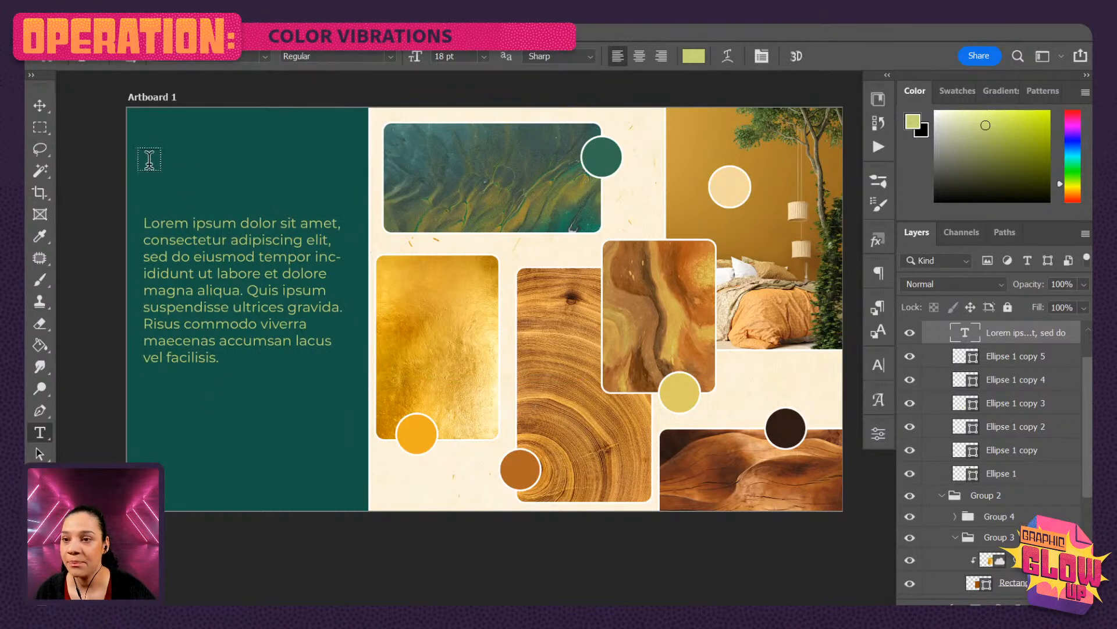
Add a "Lorem Ipsum" heading in ExtraBold at 24 pt above the paragraph, aligned with the paragraph's left edge.
click(143, 132)
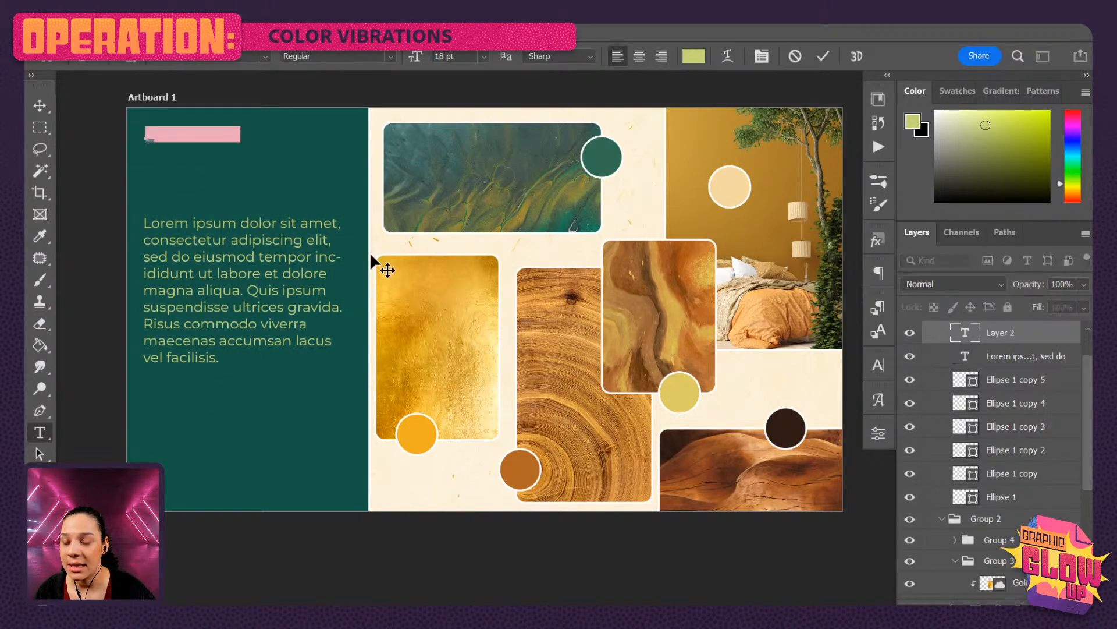
click(390, 55)
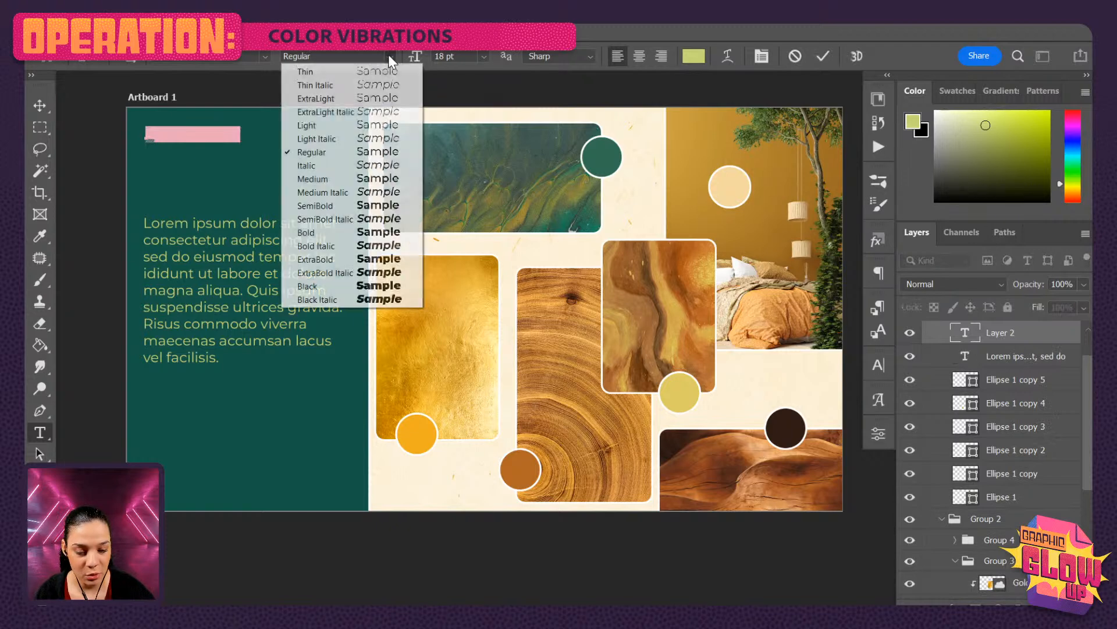
click(348, 260)
click(484, 57)
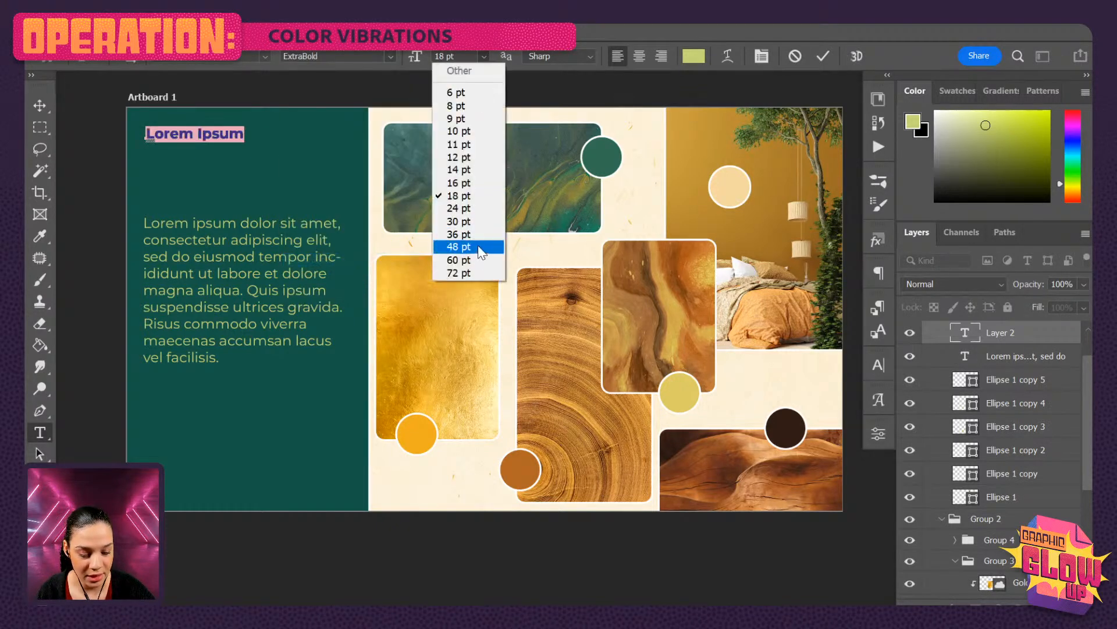
click(485, 208)
click(1040, 344)
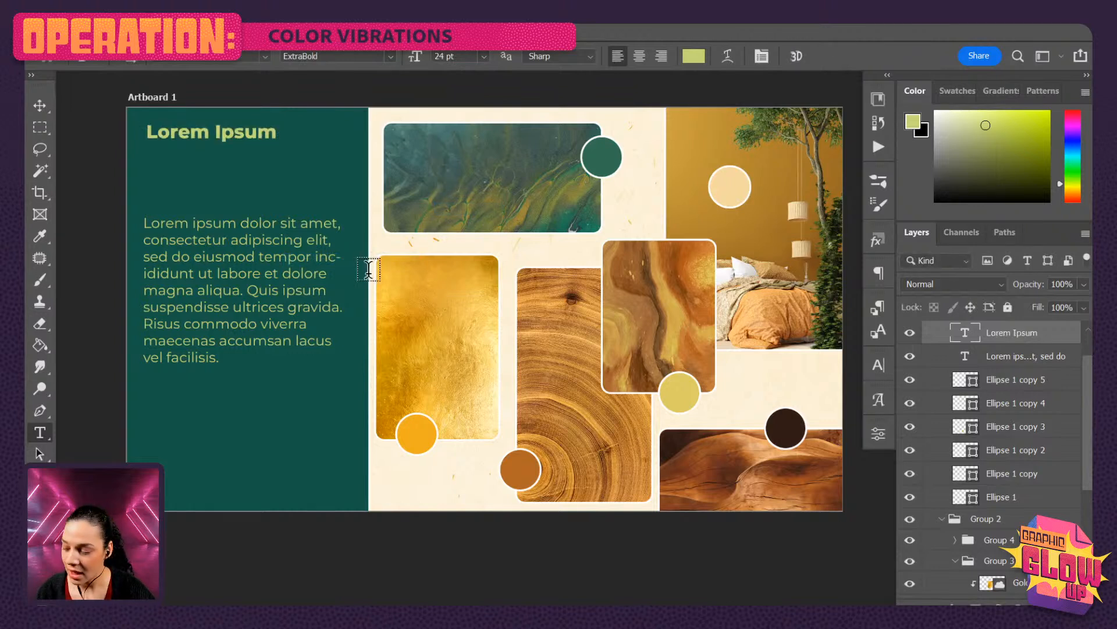
drag(221, 134, 217, 152)
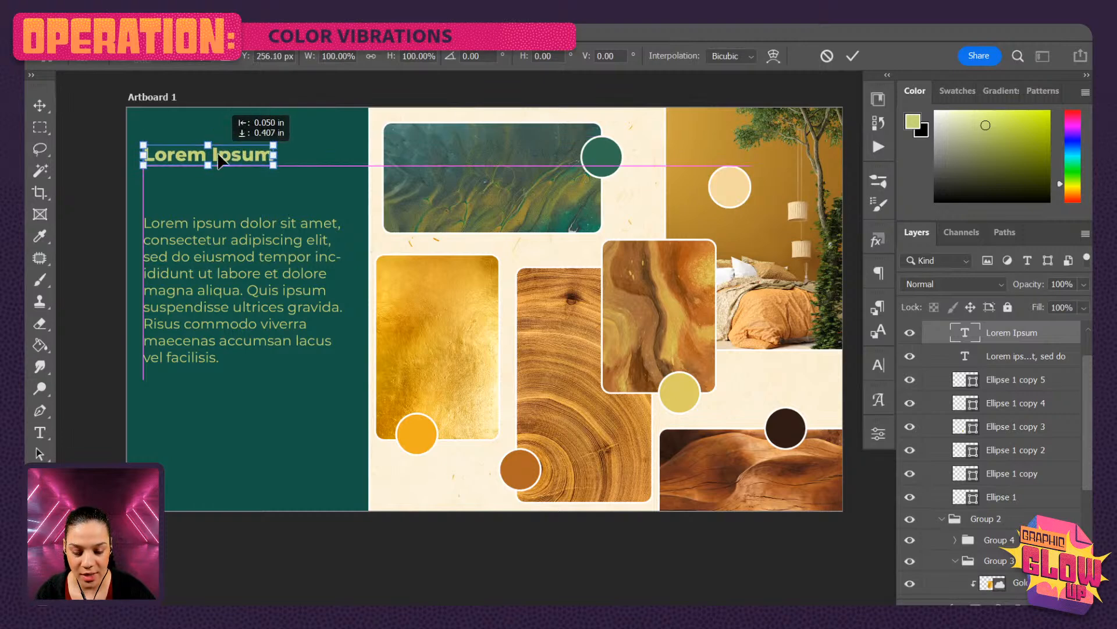
key(Return)
Draw a small circle about 93 px wide above the heading and fill it with the recently used light yellow-green.
key(t)
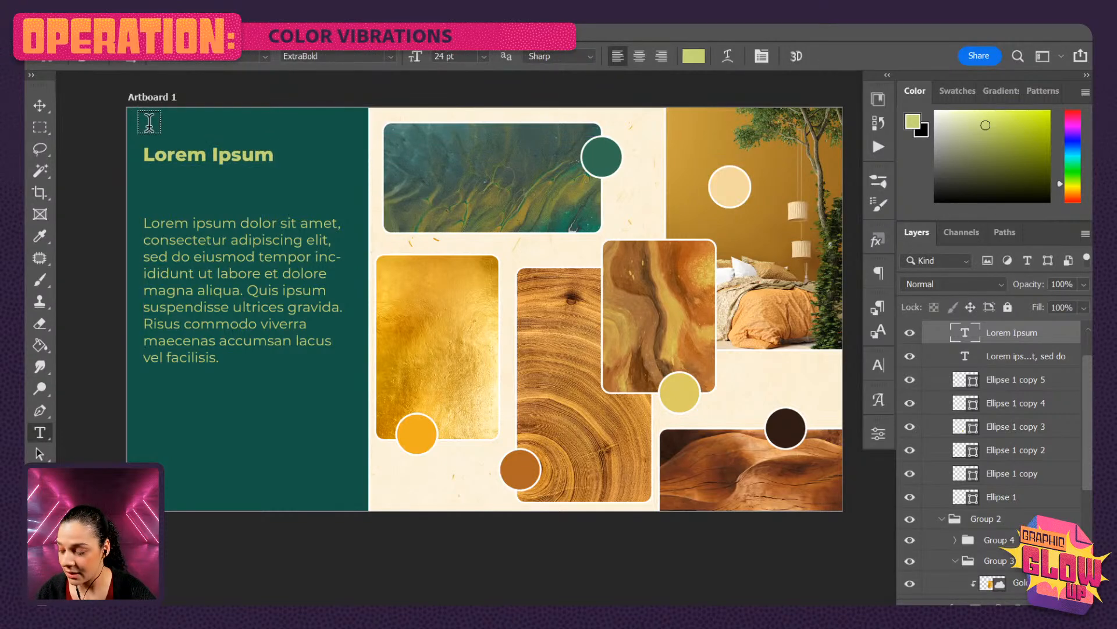
key(u)
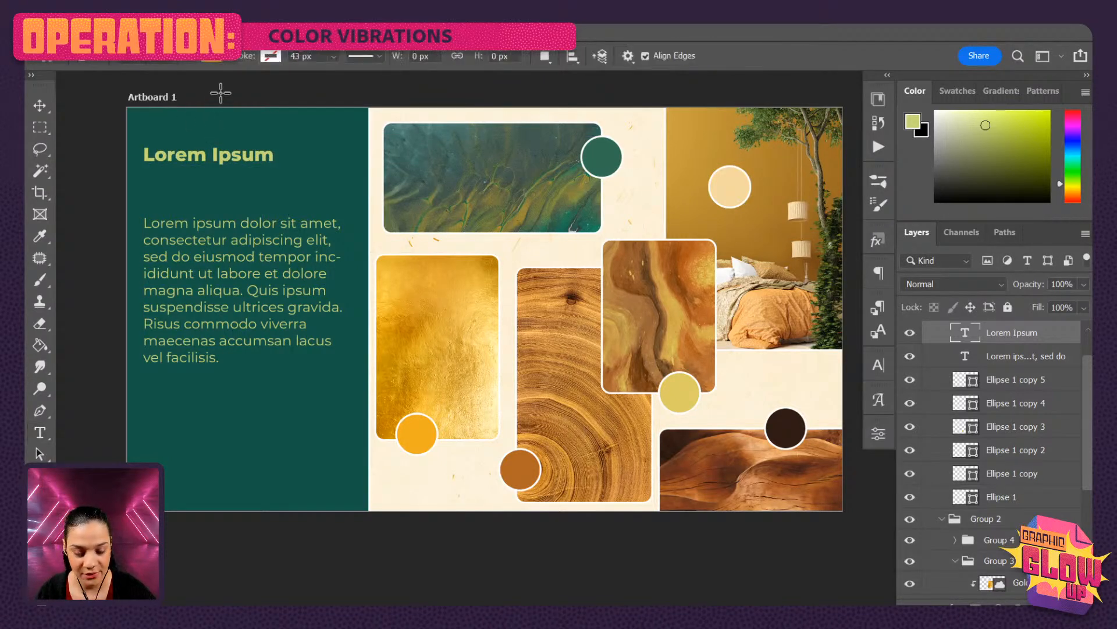
drag(144, 117, 165, 138)
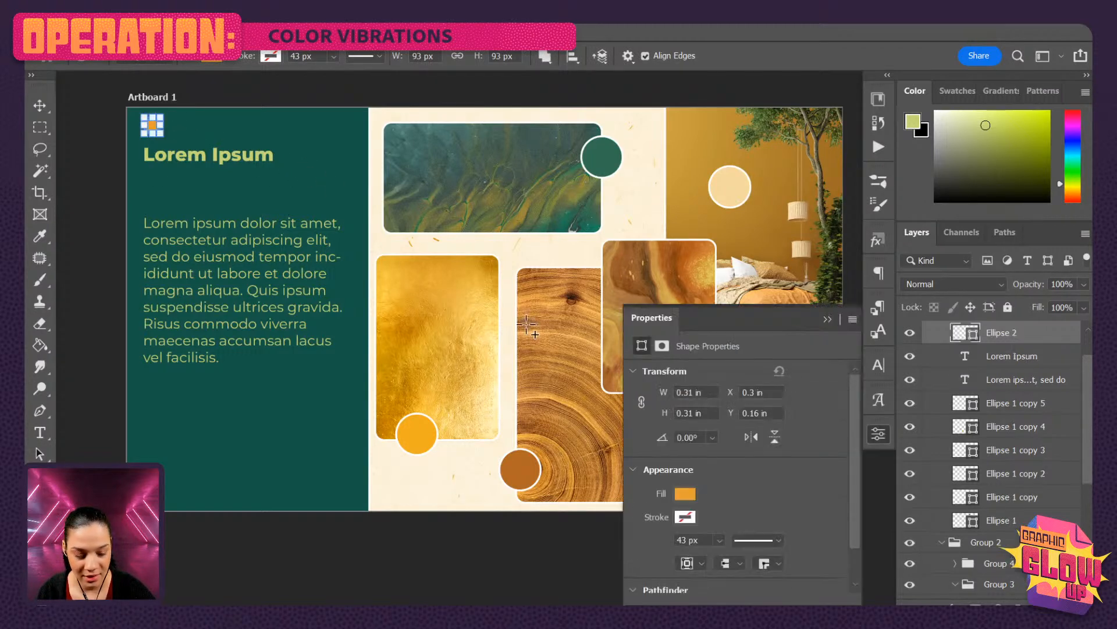
click(694, 499)
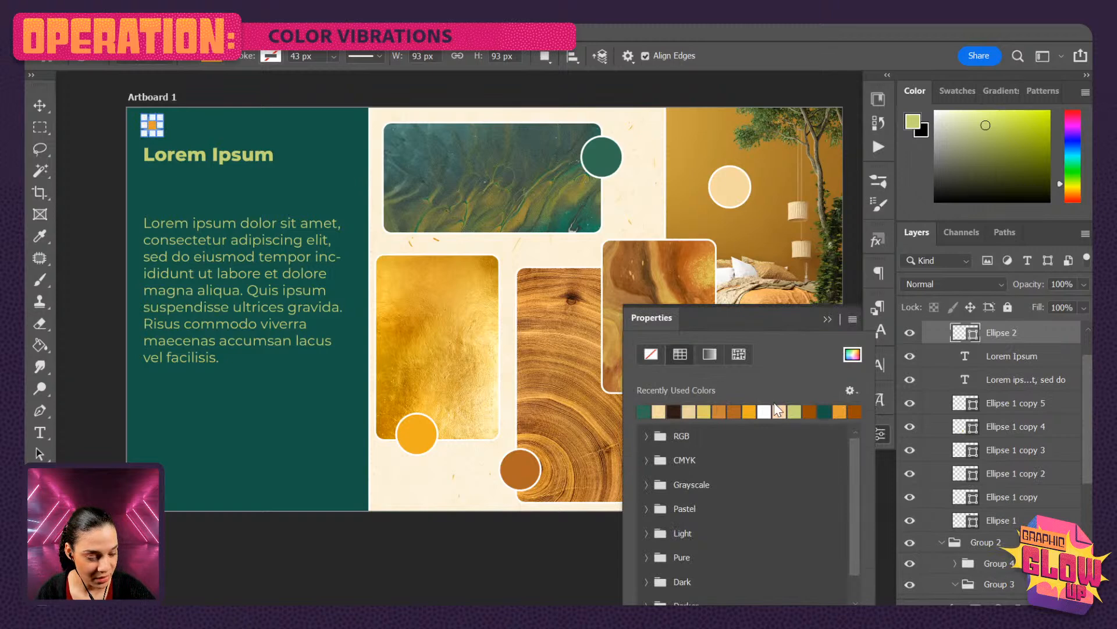
click(794, 412)
click(1068, 348)
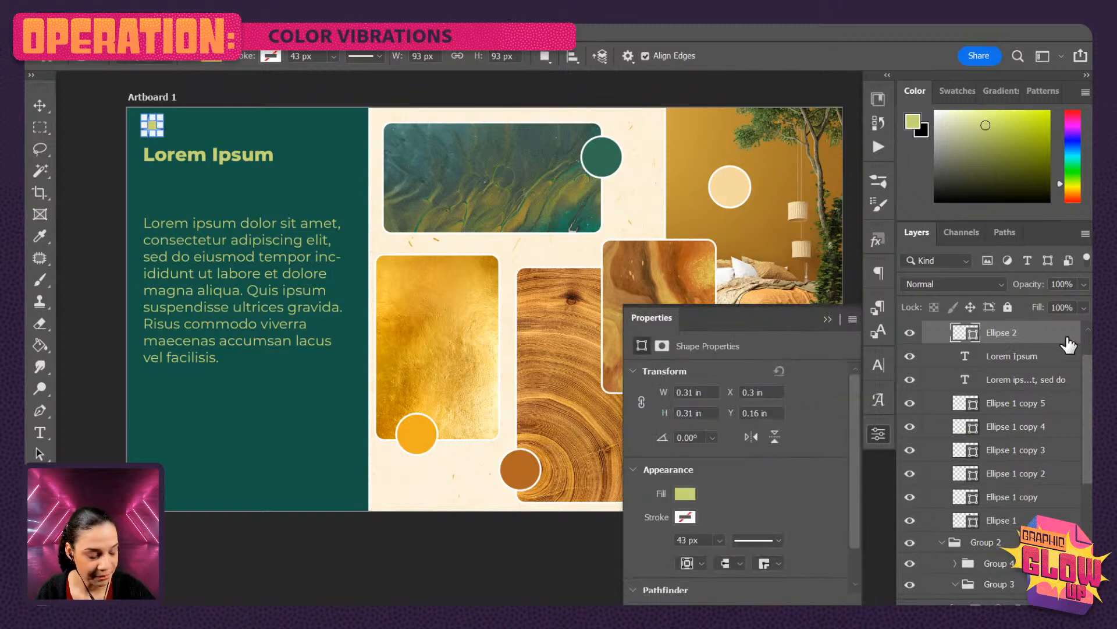
Move the heading up just below the small circle, and the paragraph up beneath the heading, keeping them left-aligned.
click(1041, 359)
drag(240, 163, 235, 149)
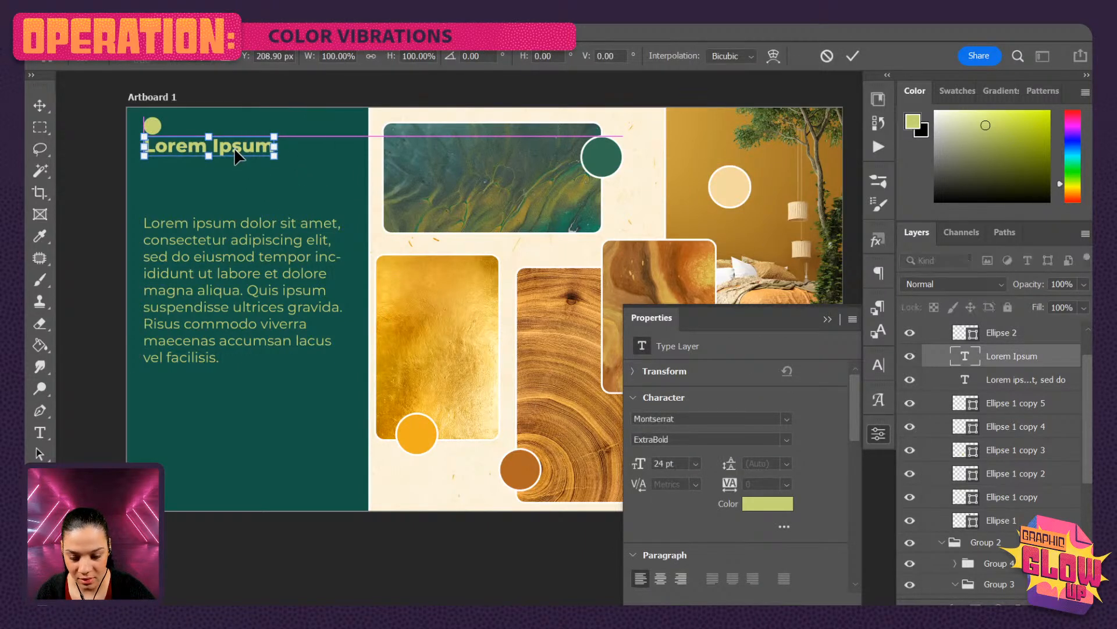
key(Return)
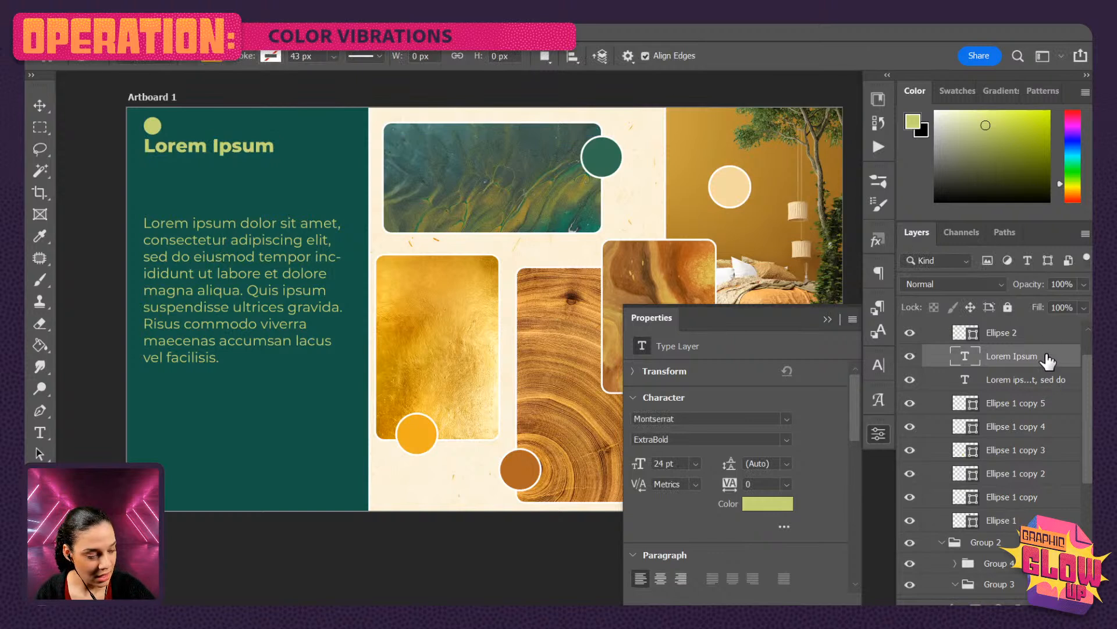
click(1042, 379)
key(ctrl+t)
drag(258, 278, 259, 246)
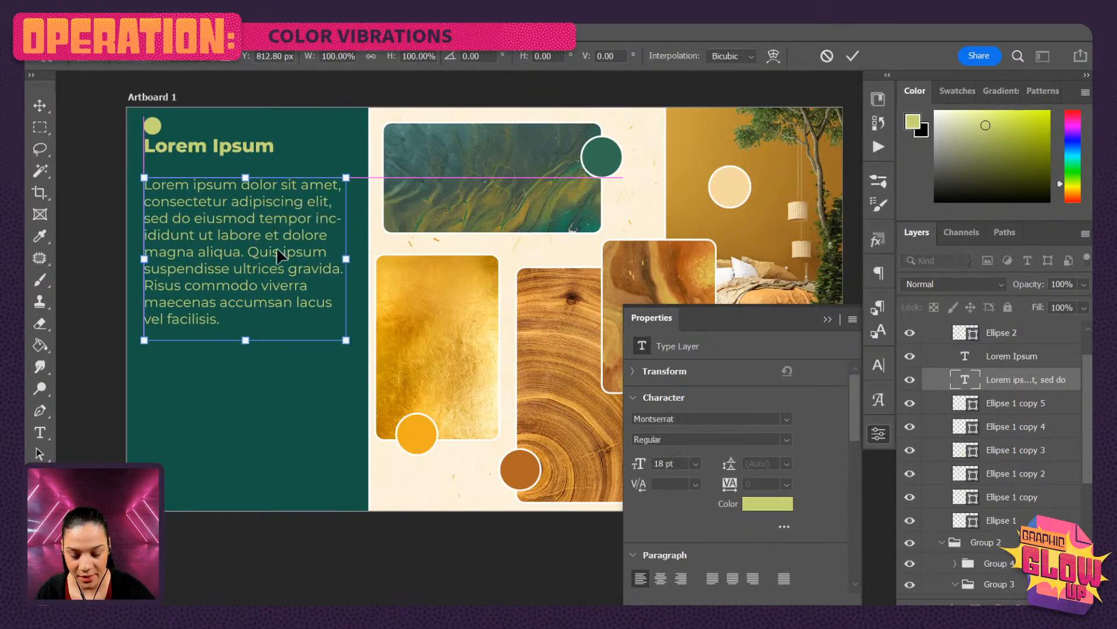
key(Return)
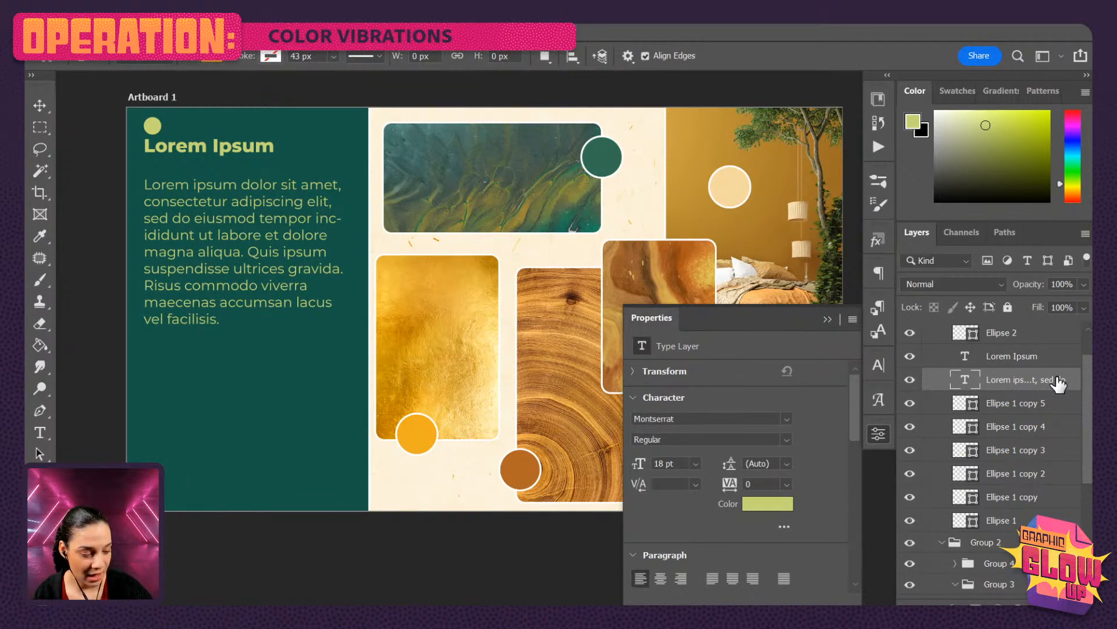
Add a footer text line near the bottom of the green panel with "Lorem Ipsum" repeated four times.
key(t)
click(196, 492)
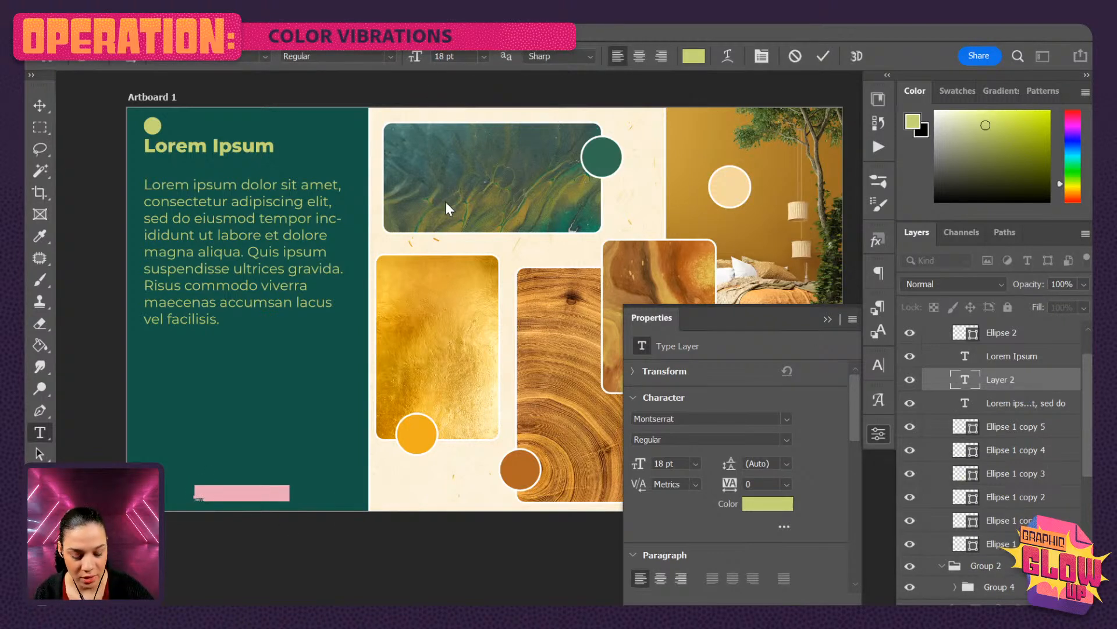
key(ctrl+c)
key(ctrl+v)
key(ctrl+v)
key(ctrl+v)
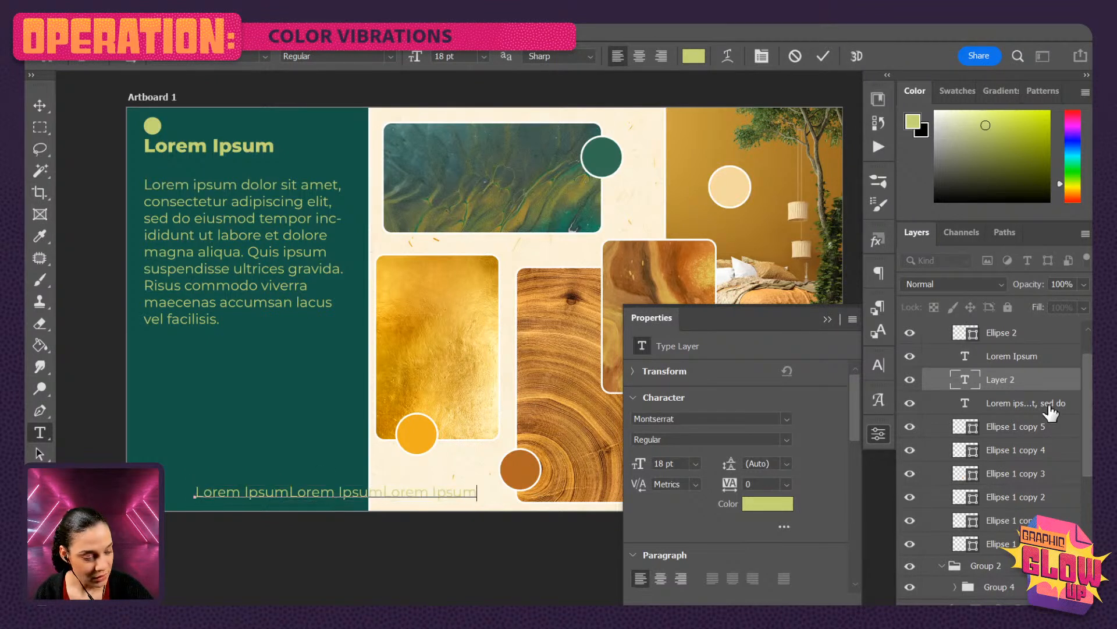
key(ctrl+v)
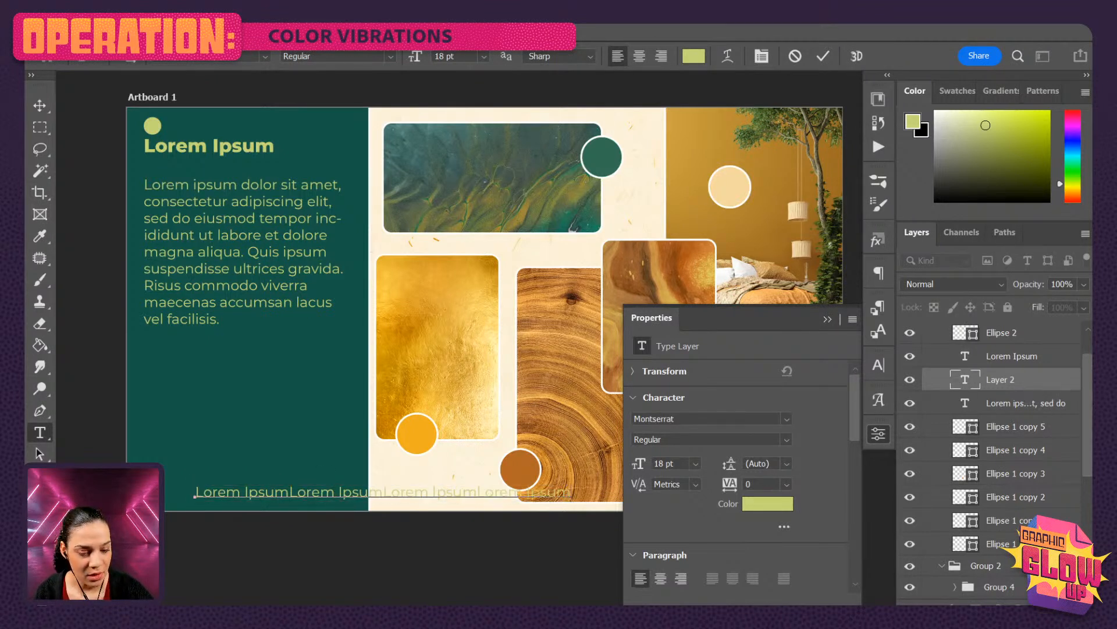
Set the whole footer line's font size to 10 pt.
drag(342, 492, 336, 492)
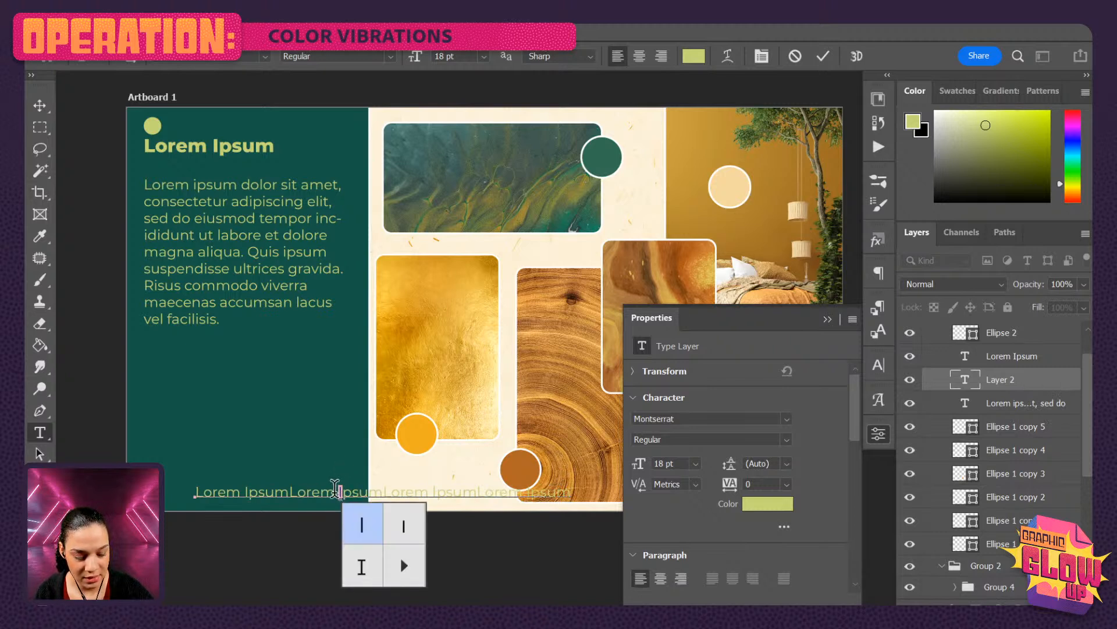
key(ctrl+a)
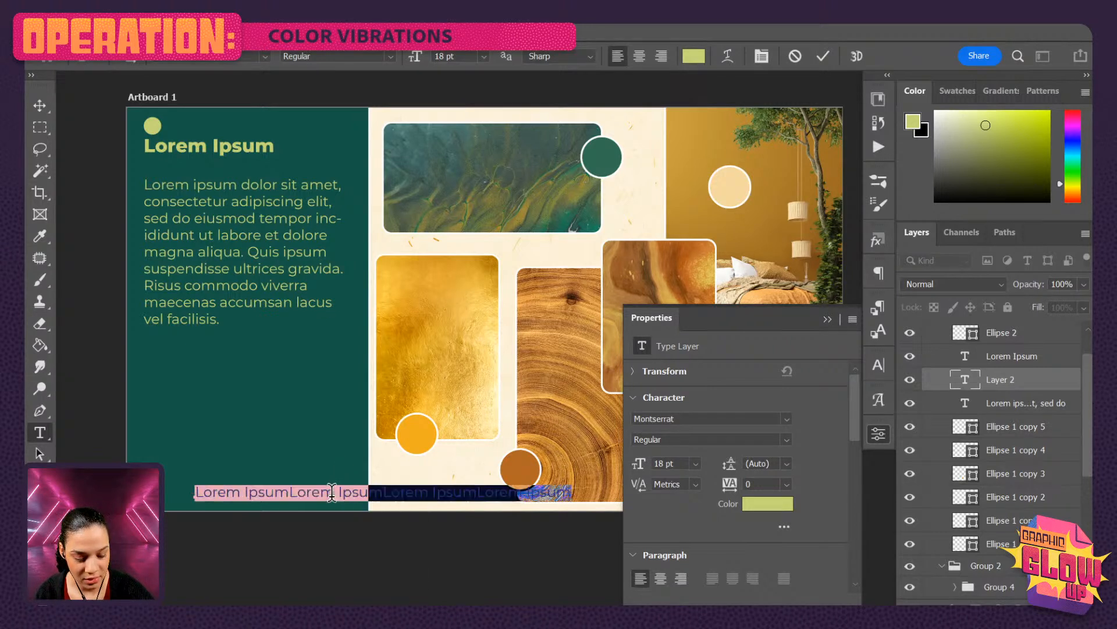
click(487, 55)
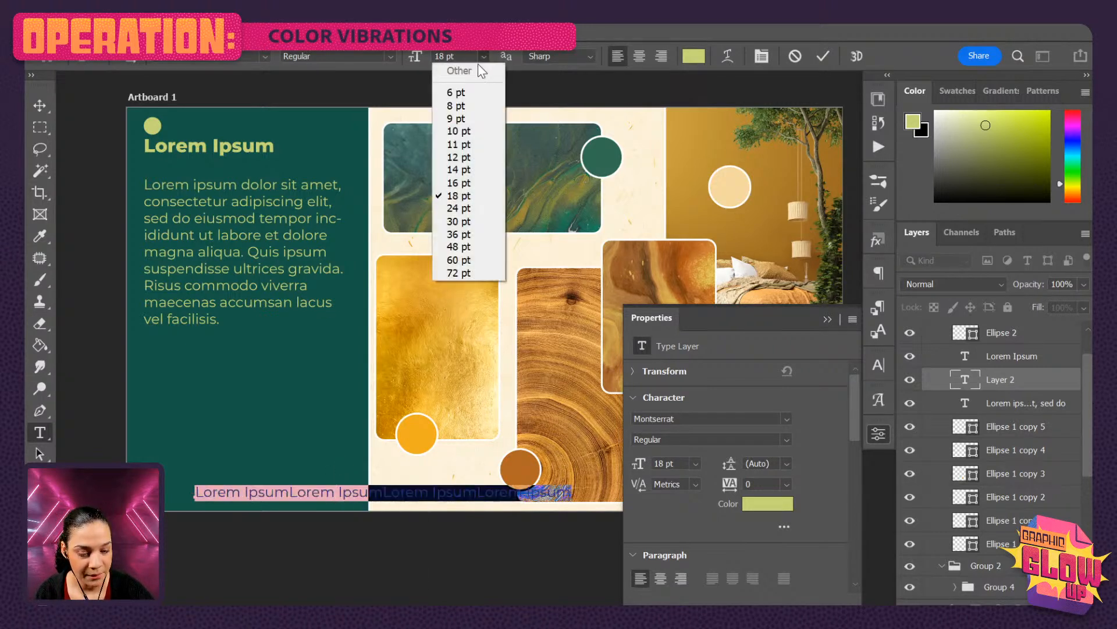
click(459, 131)
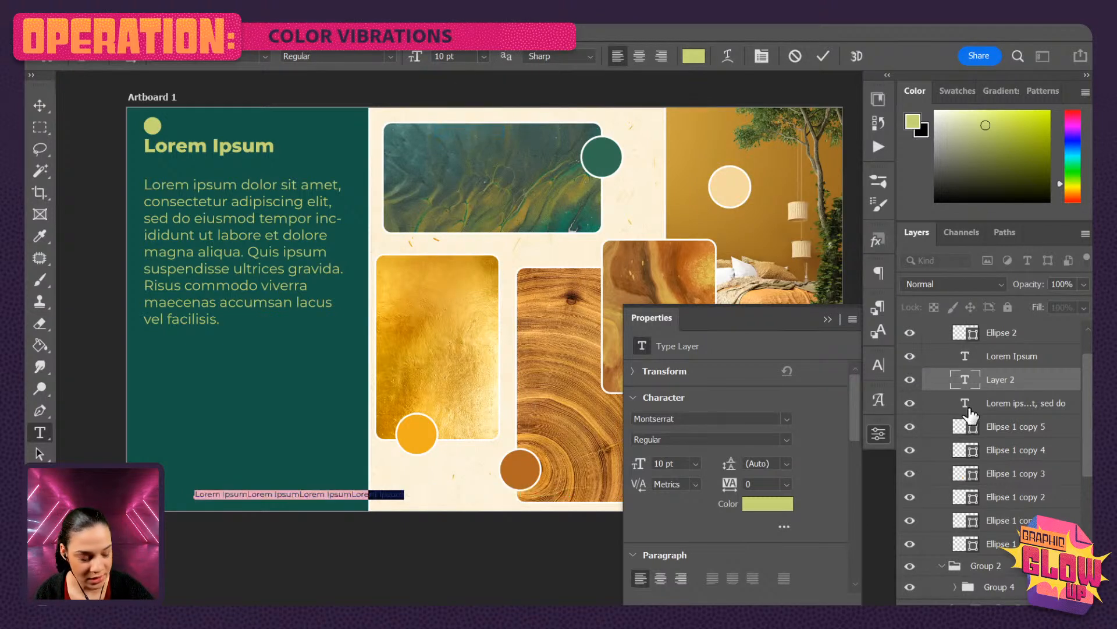
click(1036, 384)
Move the footer line left and slightly down so it sits within the green panel, aligned with the paragraph.
key(ctrl+t)
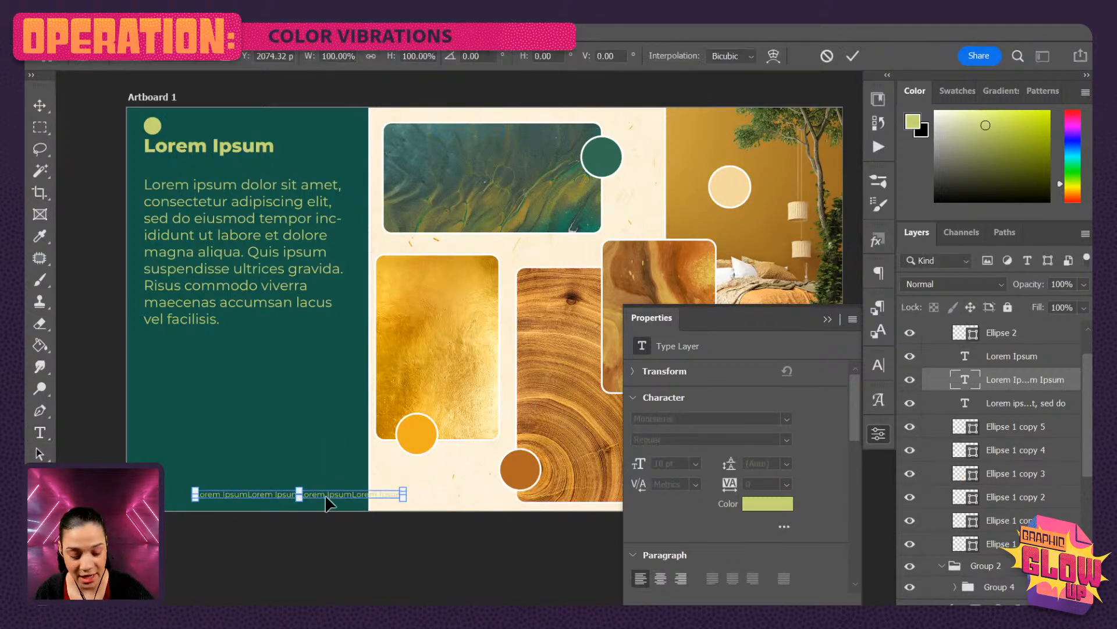
drag(338, 492, 295, 502)
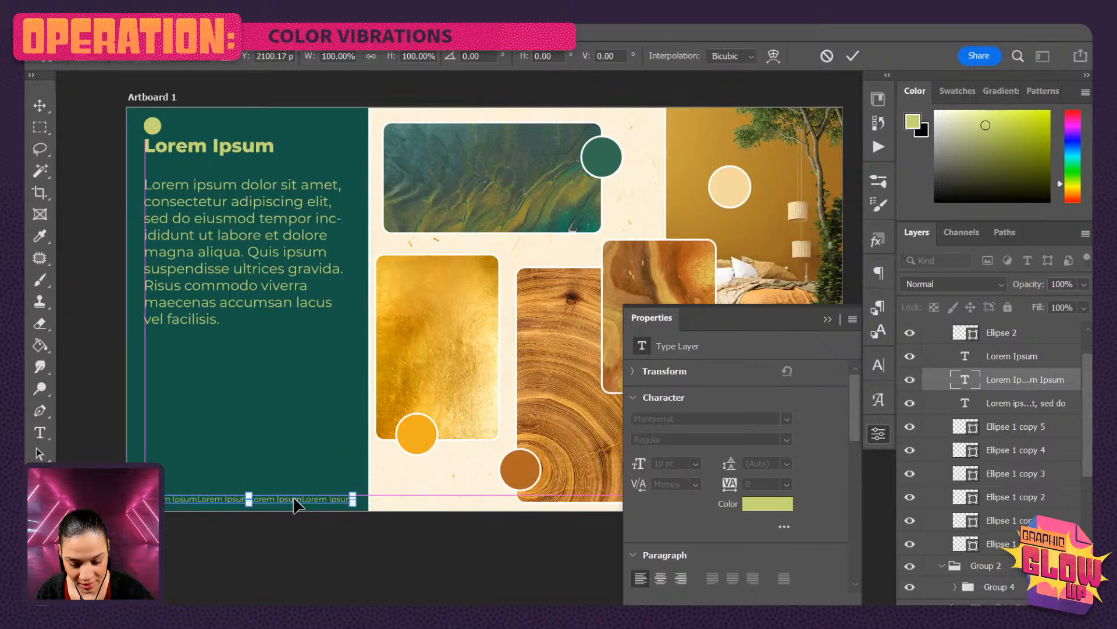
click(1065, 380)
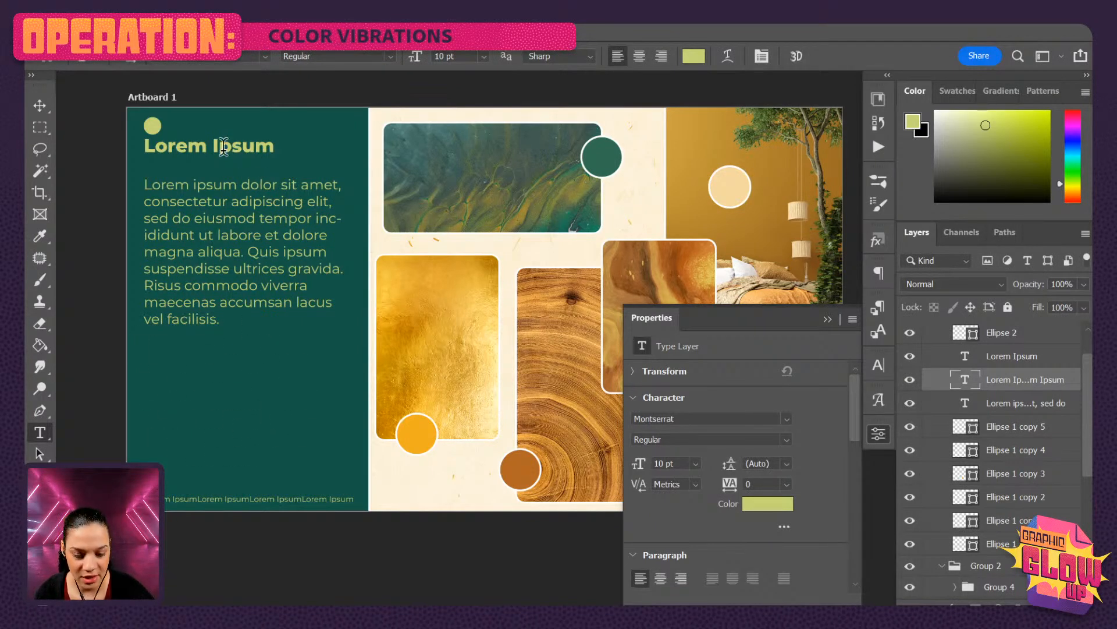
Move the heading down to sit evenly between the small circle and the paragraph, and collapse the layer properties.
drag(221, 149, 222, 162)
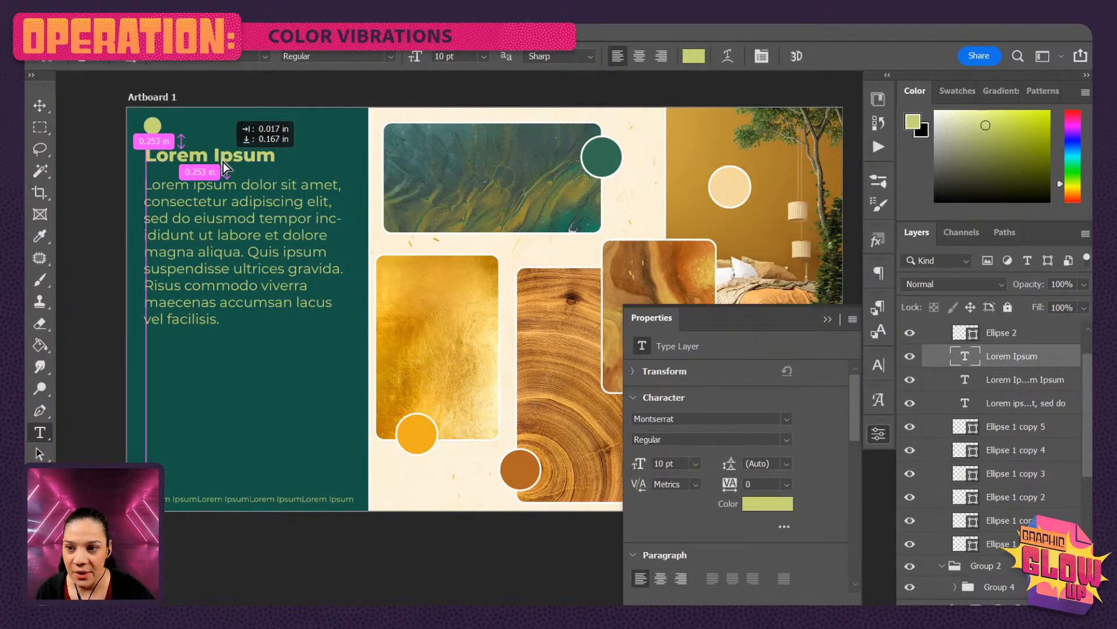
drag(222, 162, 223, 161)
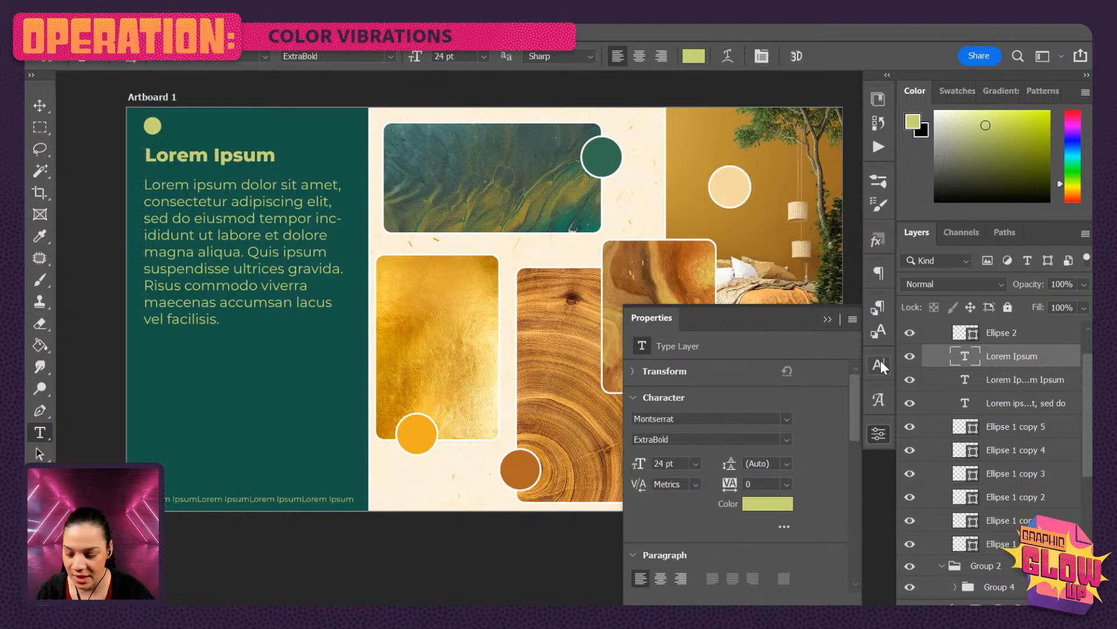
key(ctrl+minus)
key(ctrl+minus)
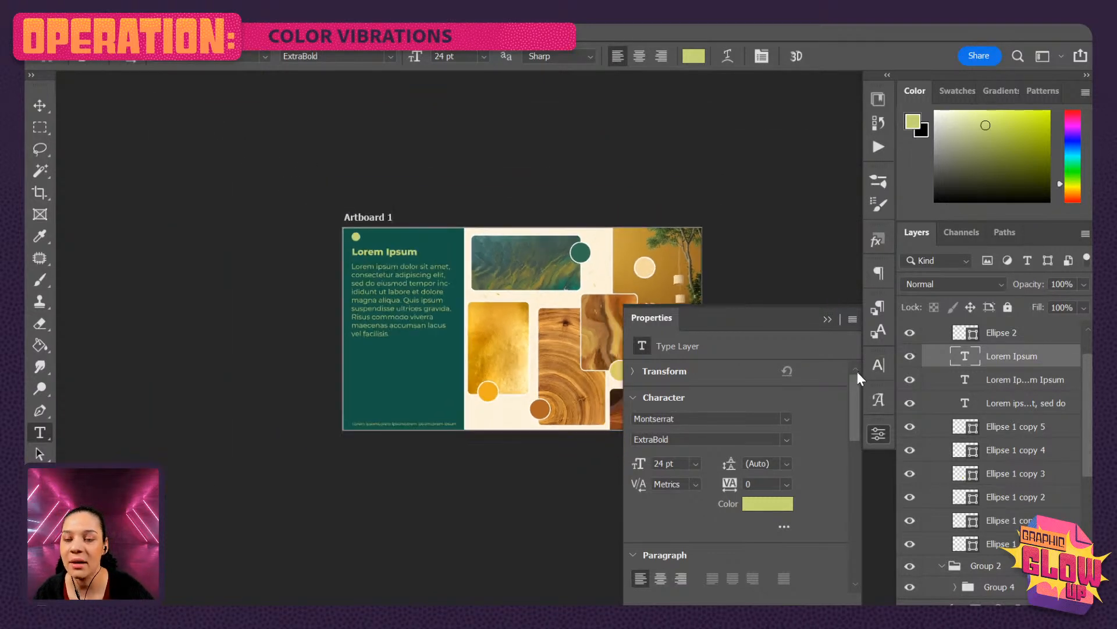
key(ctrl+plus)
click(877, 434)
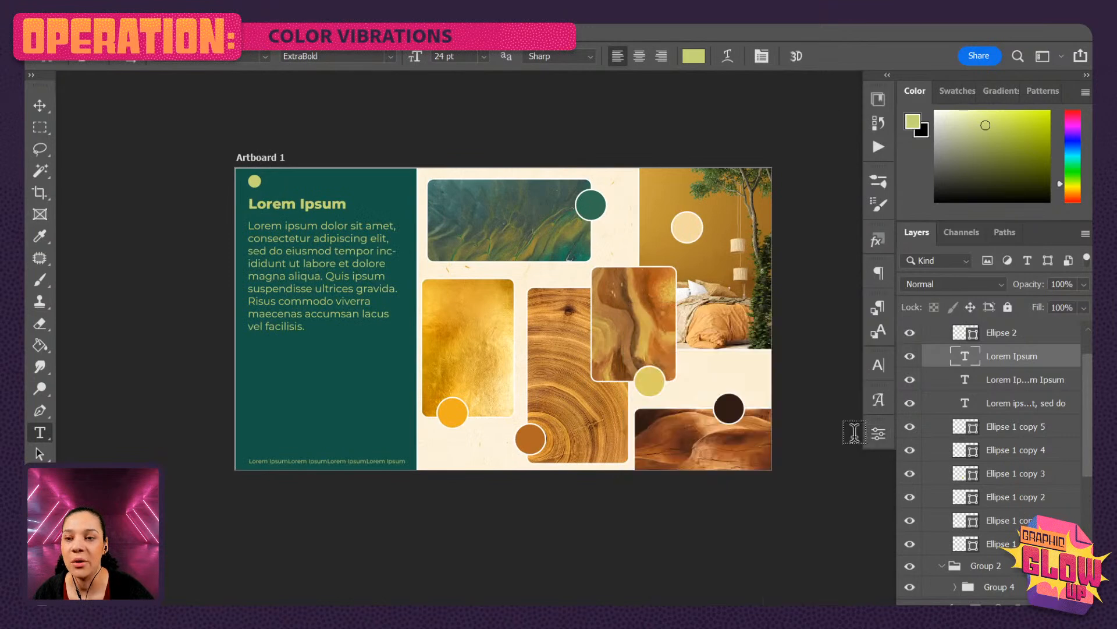
key(ctrl+plus)
key(ctrl+minus)
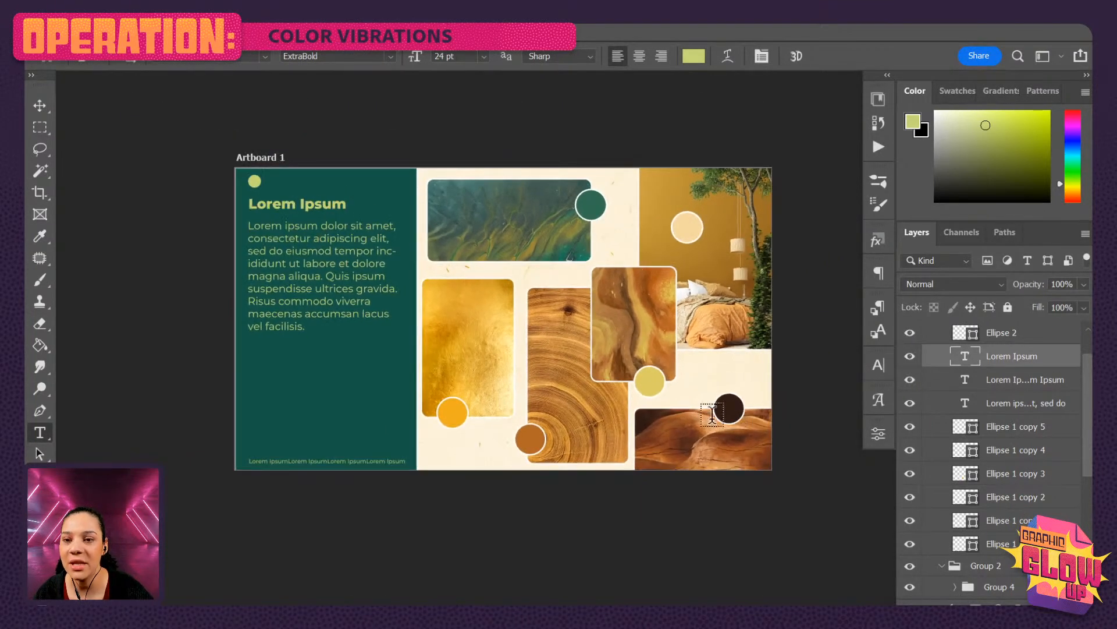
key(ctrl+plus)
drag(654, 307, 663, 293)
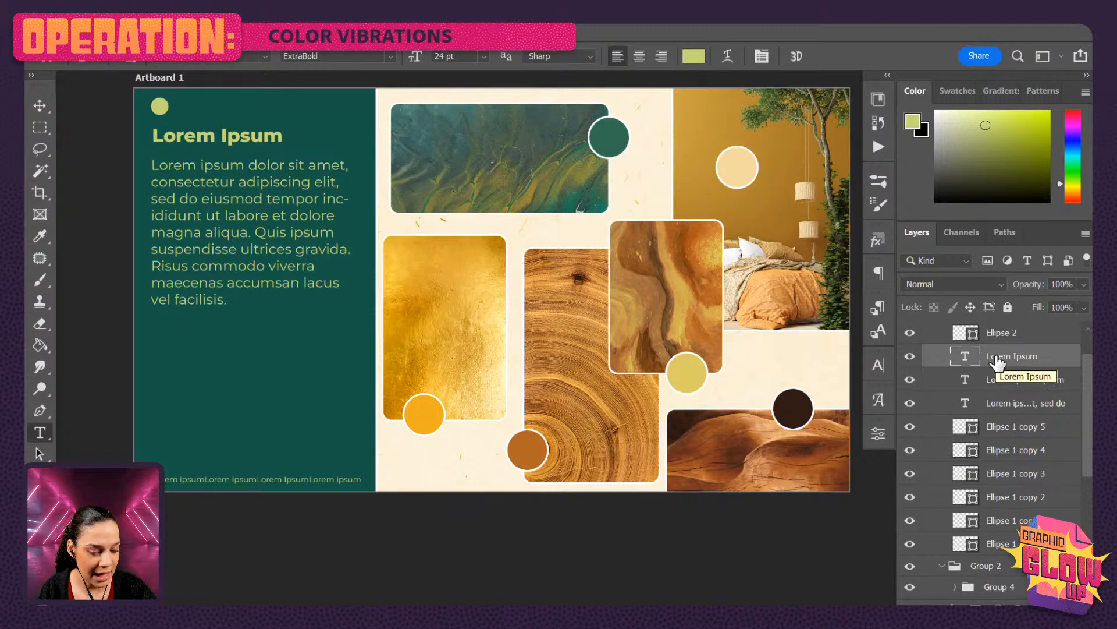
Recolor the heading, paragraph and footer text to pale cream ffefcf, starting from the peach circle's sampled color.
click(1010, 336)
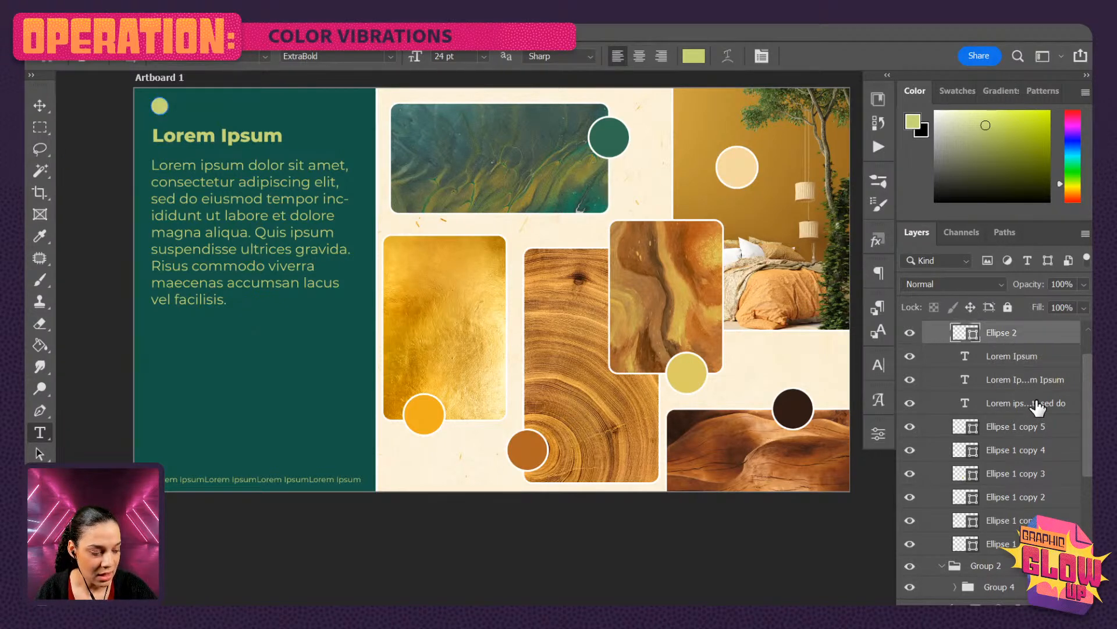
click(1026, 357)
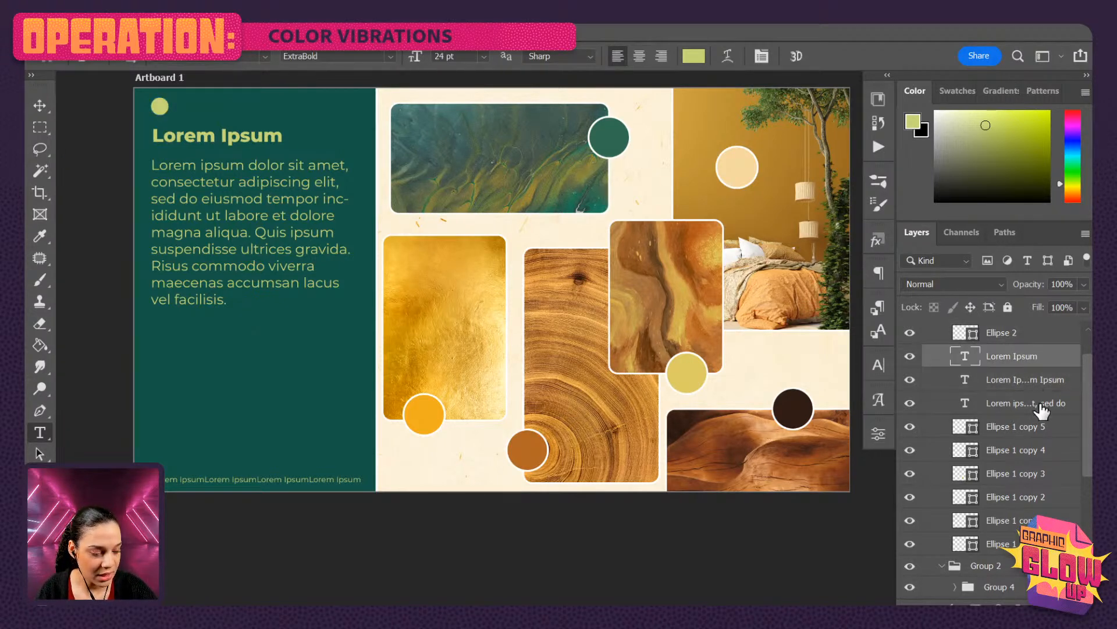
click(694, 56)
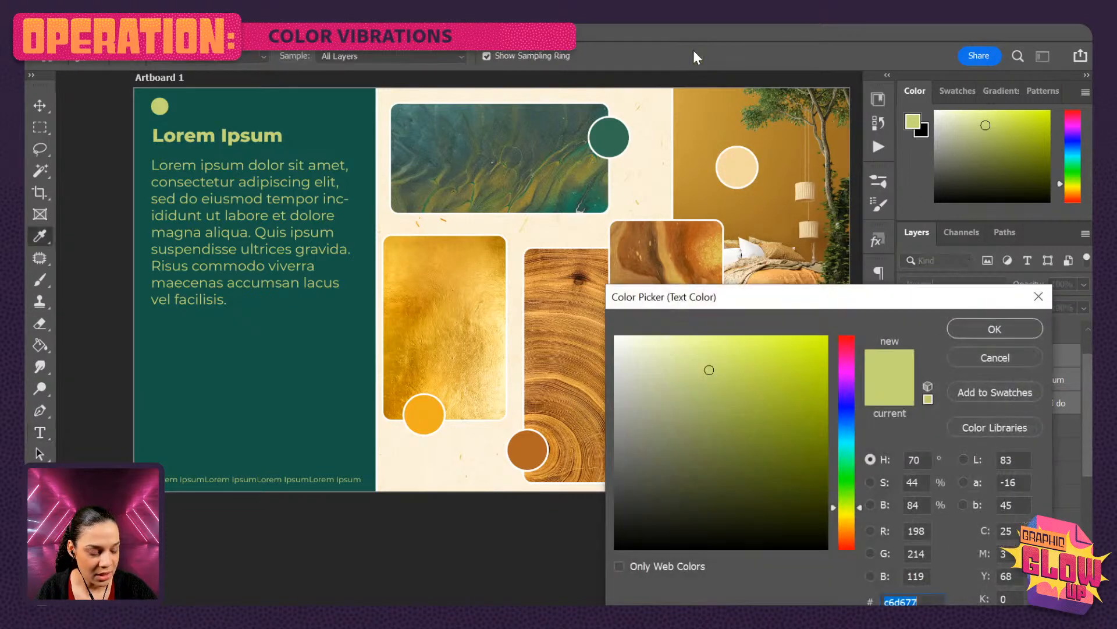
click(742, 163)
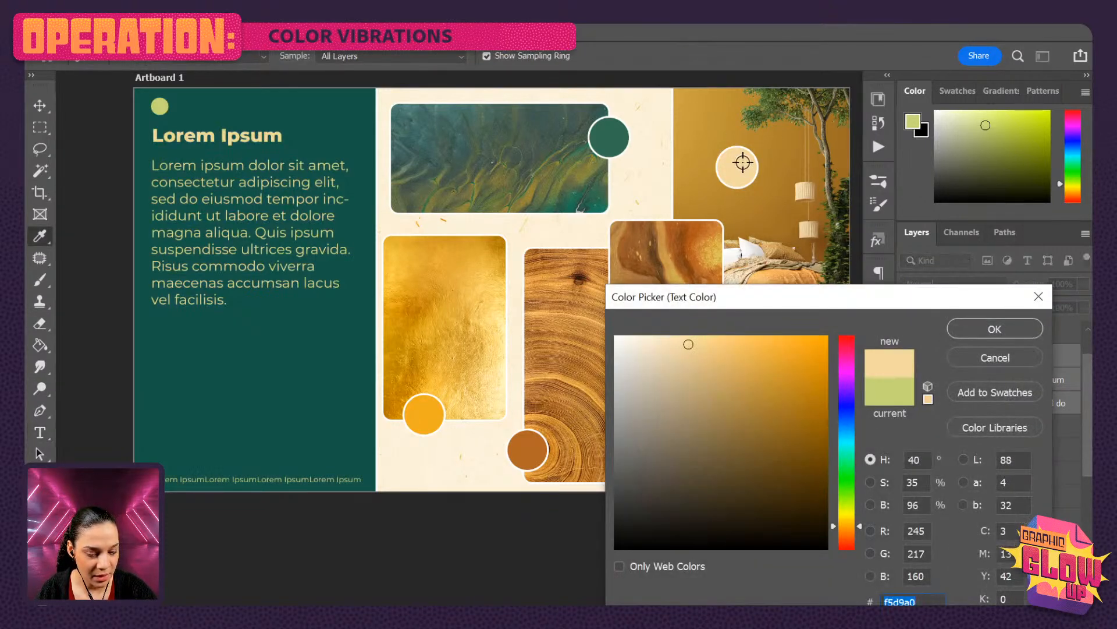
drag(674, 347, 655, 336)
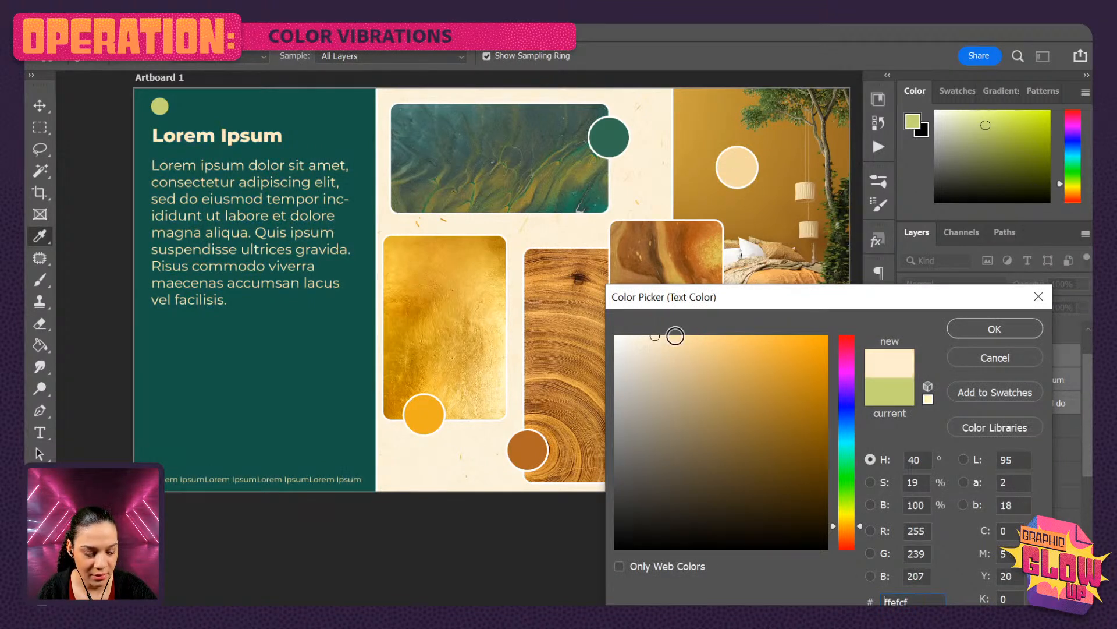
click(1010, 335)
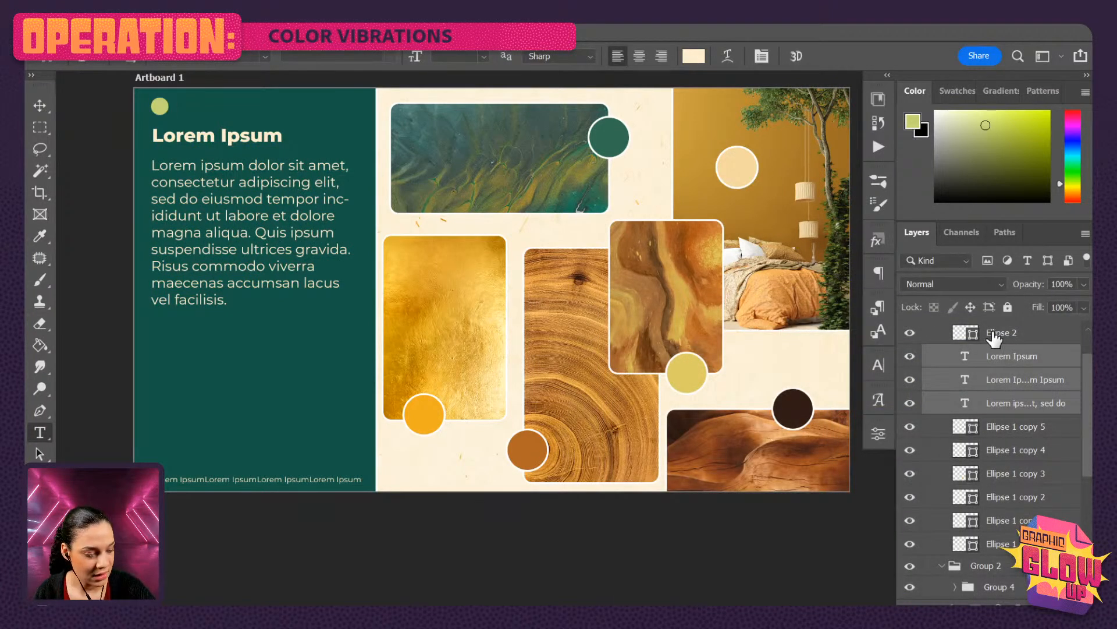
Fill the small circle above the heading with the same pale cream as the text.
click(991, 336)
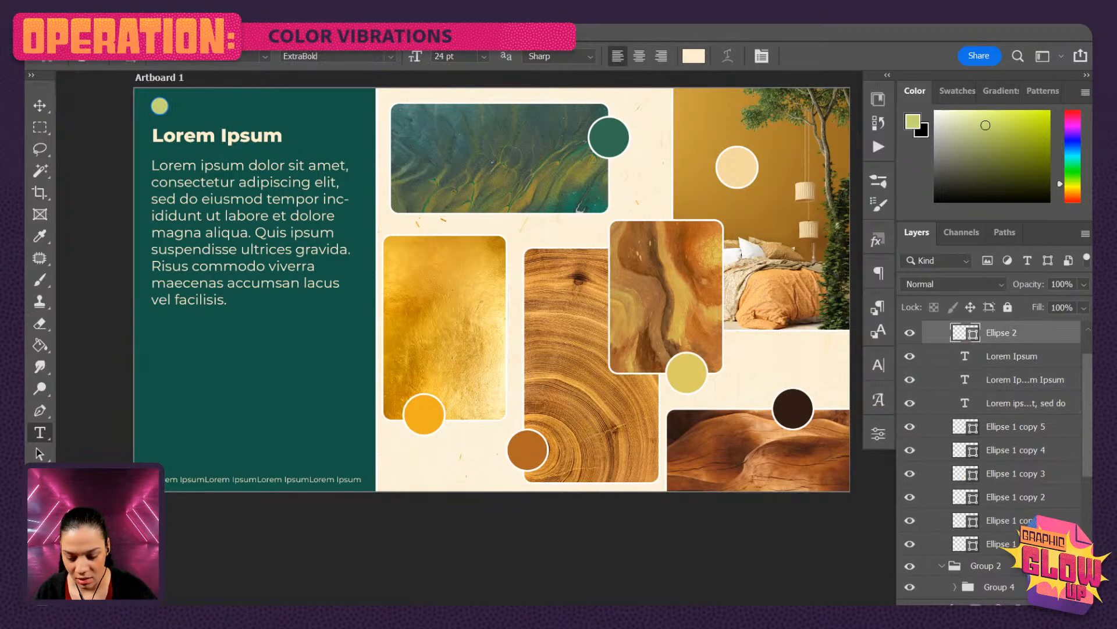
click(40, 476)
click(211, 58)
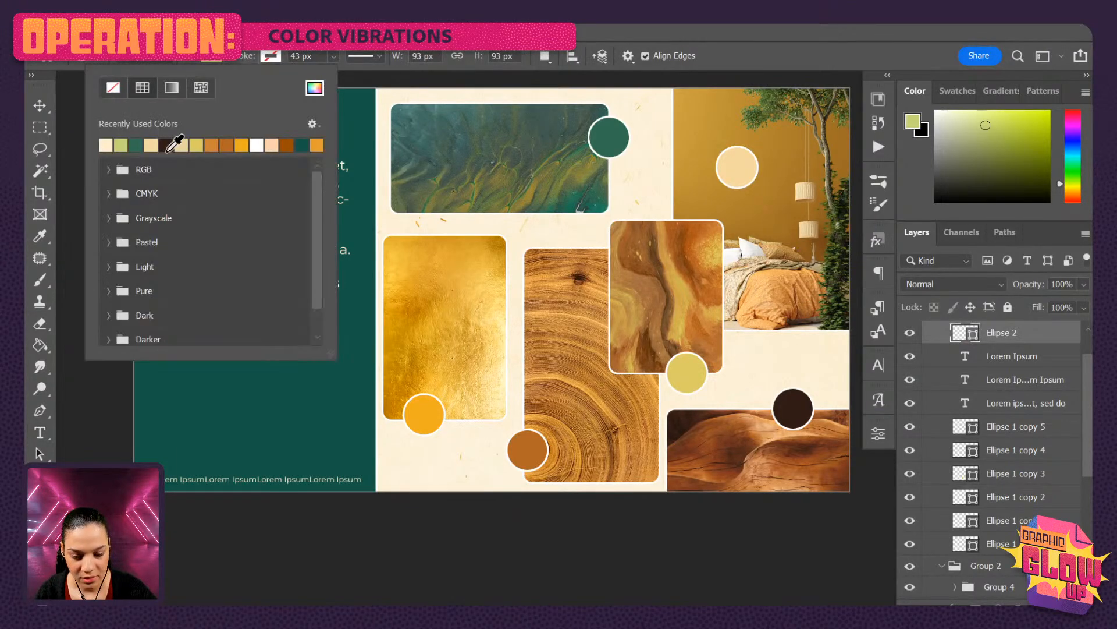
Group the small circle with the three text layers, place the group above Group 1, and collapse Groups 1 and 2.
click(1035, 342)
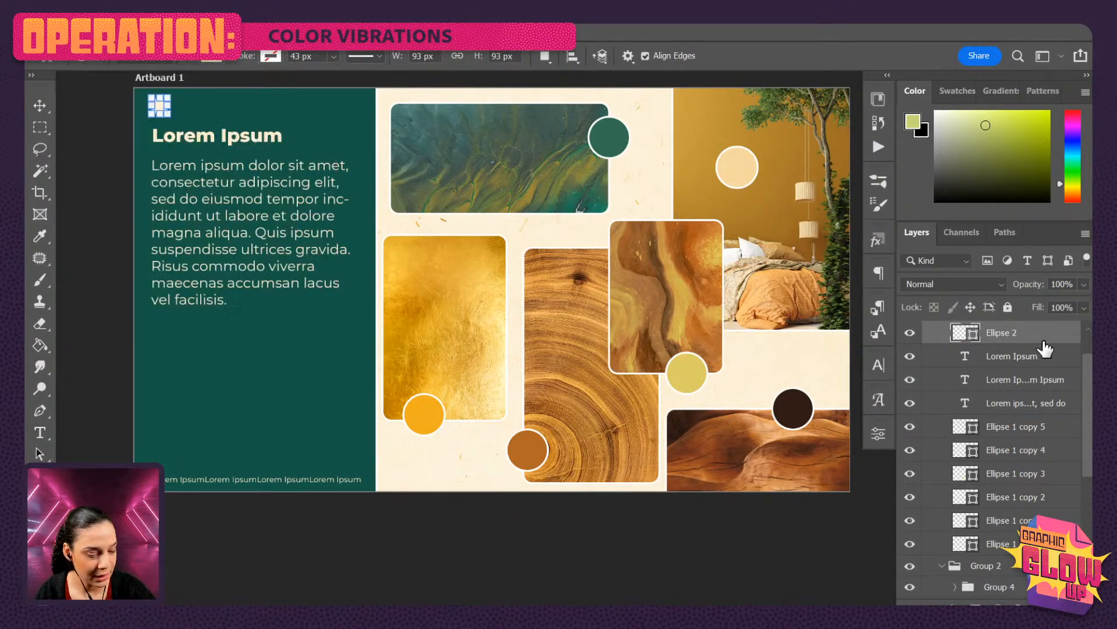
click(1026, 406)
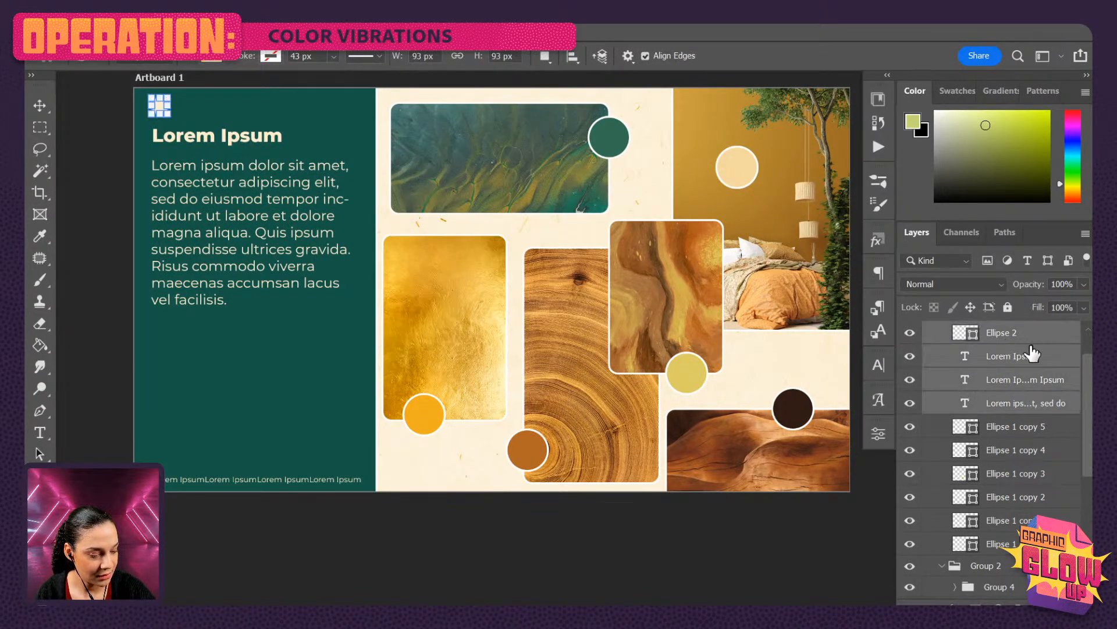
key(ctrl+g)
drag(1018, 370, 1015, 343)
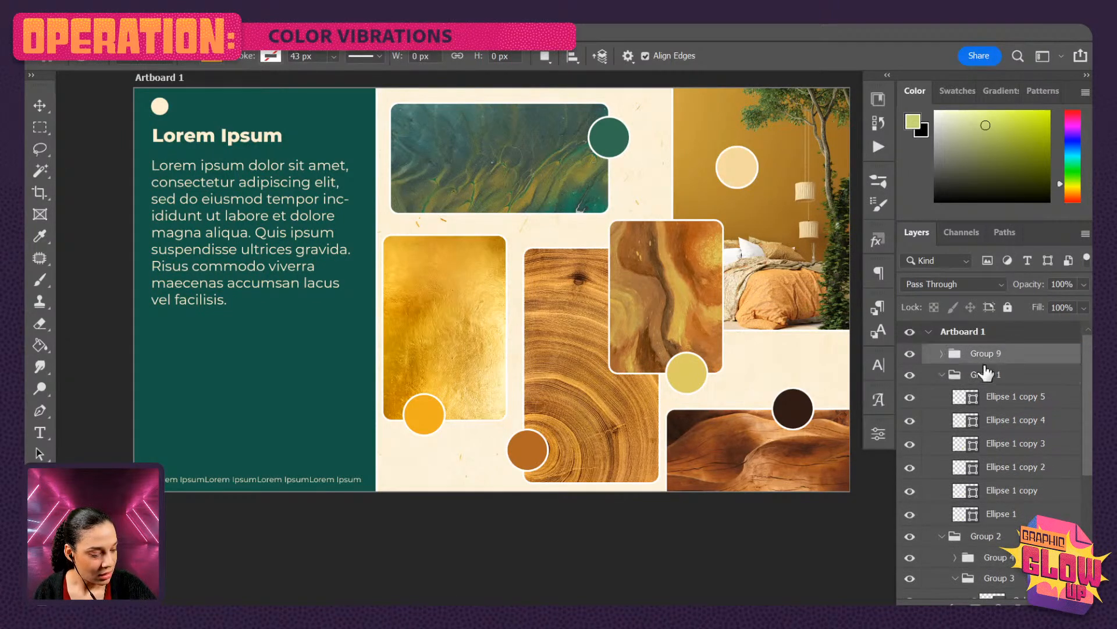
click(943, 375)
click(943, 396)
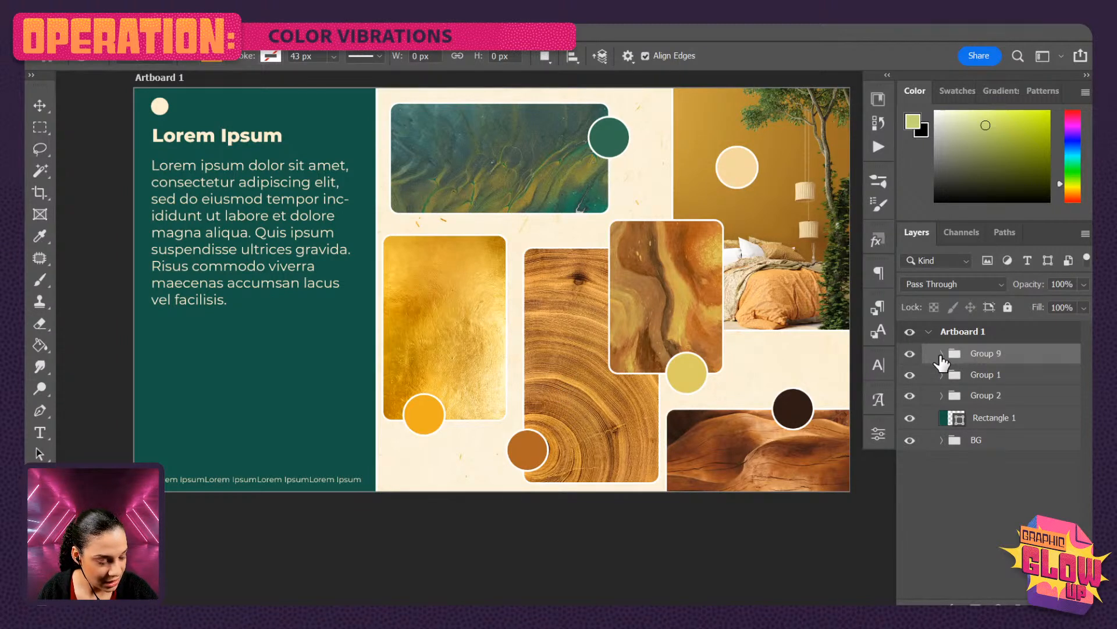
Locate the gold texture's group and nudge it left until the card overlaps the green panel's edge.
click(941, 375)
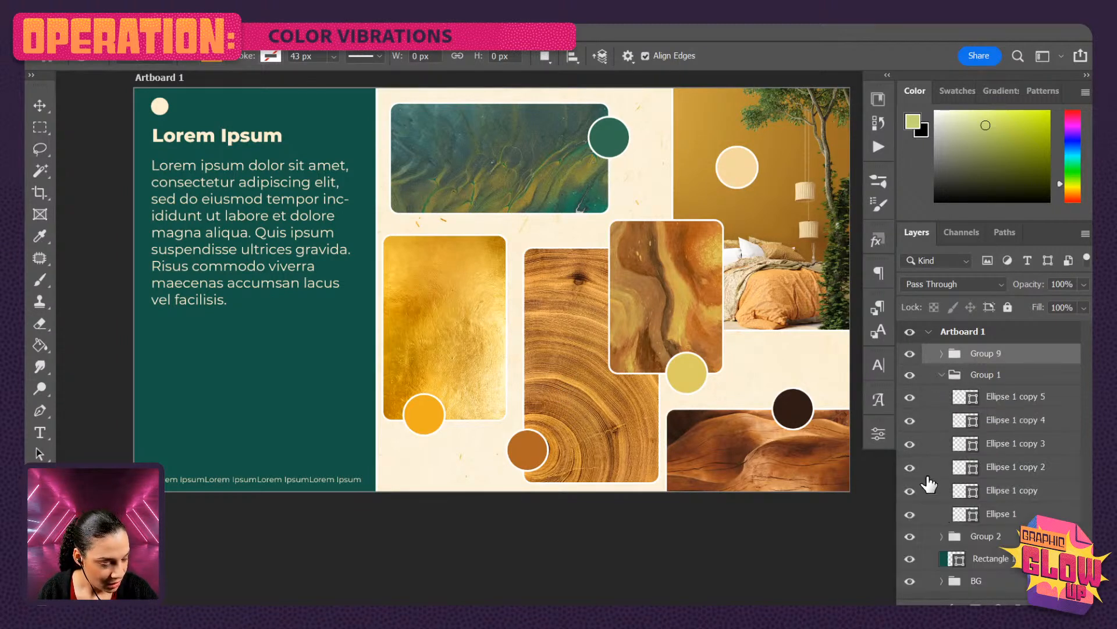
click(910, 468)
click(909, 467)
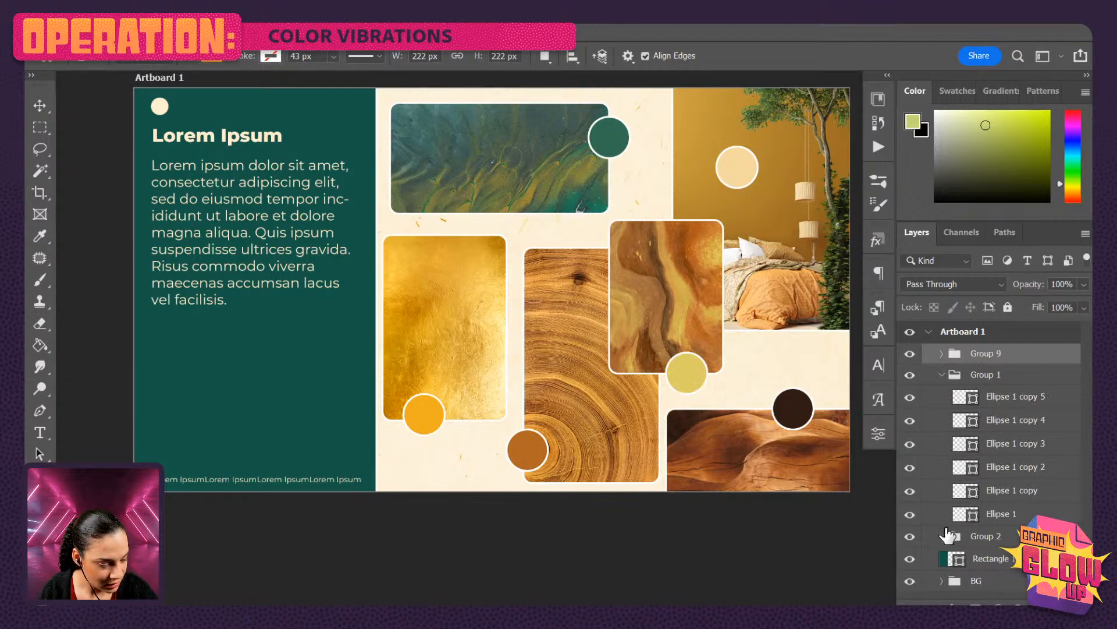
click(942, 536)
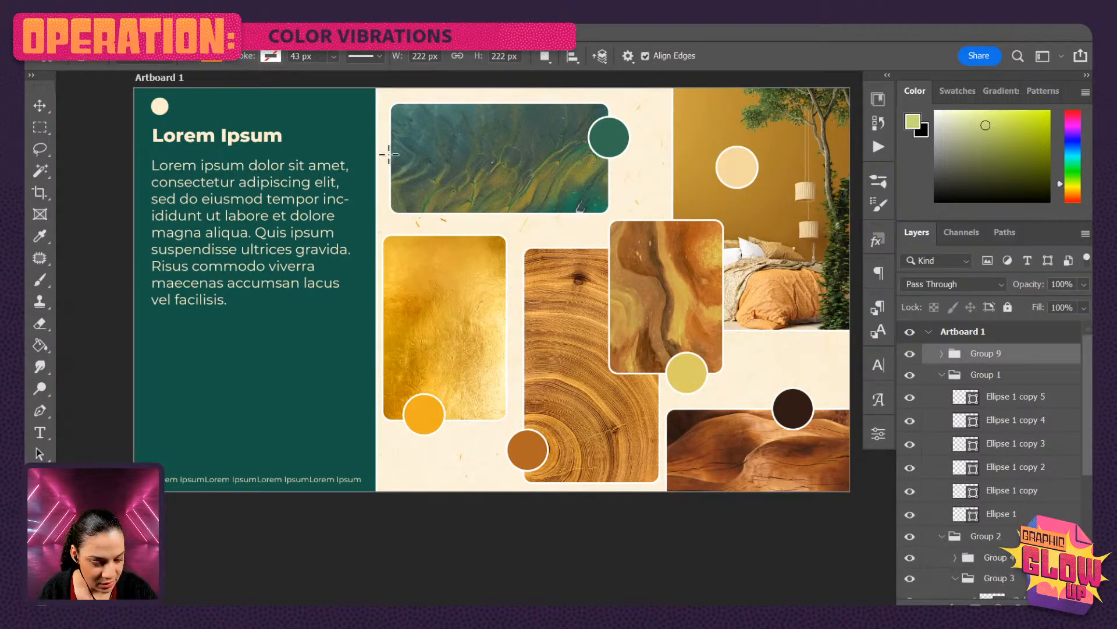
scroll(1015, 565, down, 2)
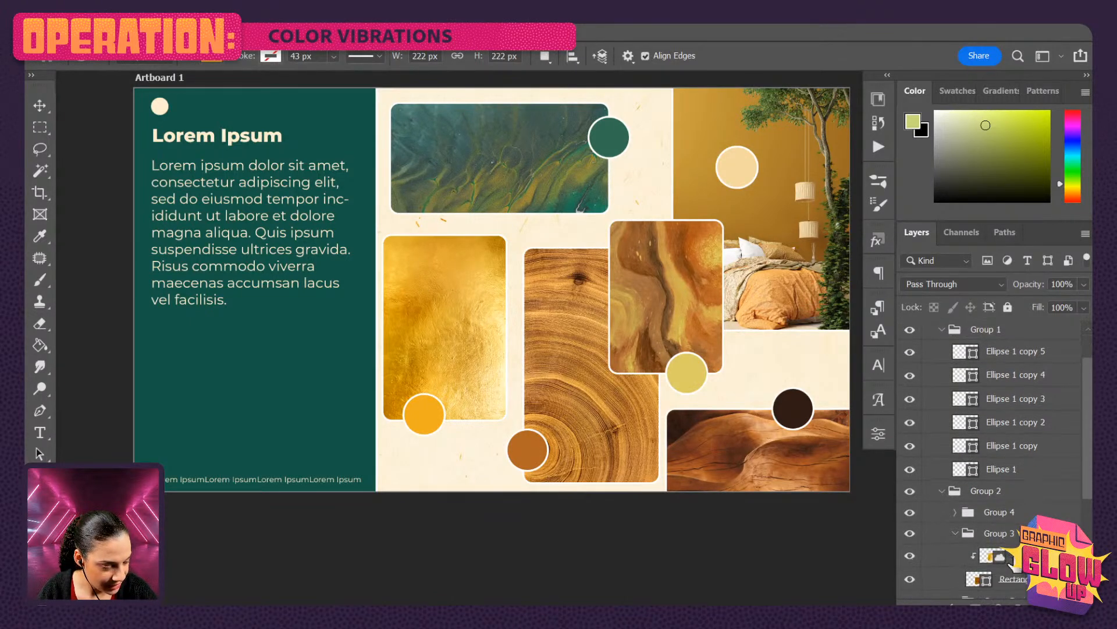
scroll(1015, 559, down, 4)
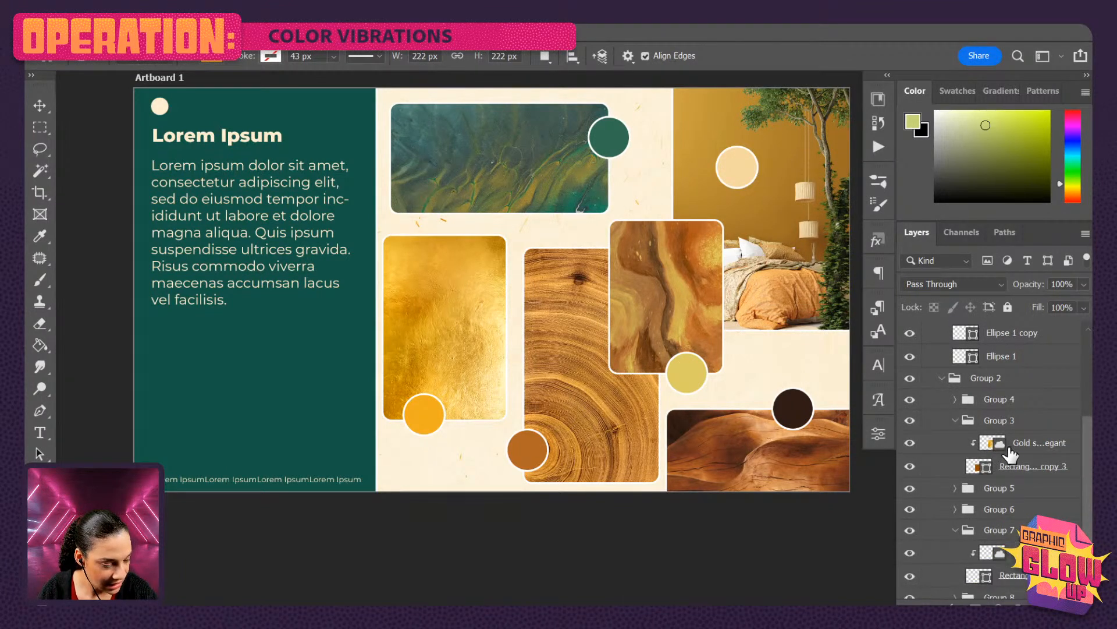
click(1002, 426)
key(ctrl+t)
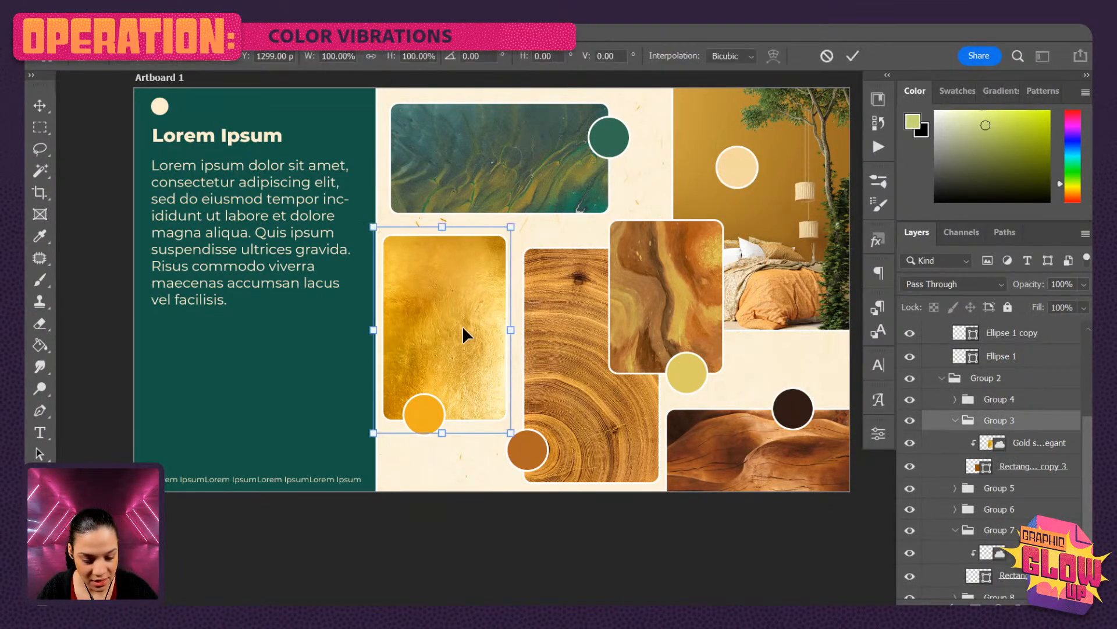
drag(463, 325, 472, 327)
key(Left)
key(Left)
key(Left)
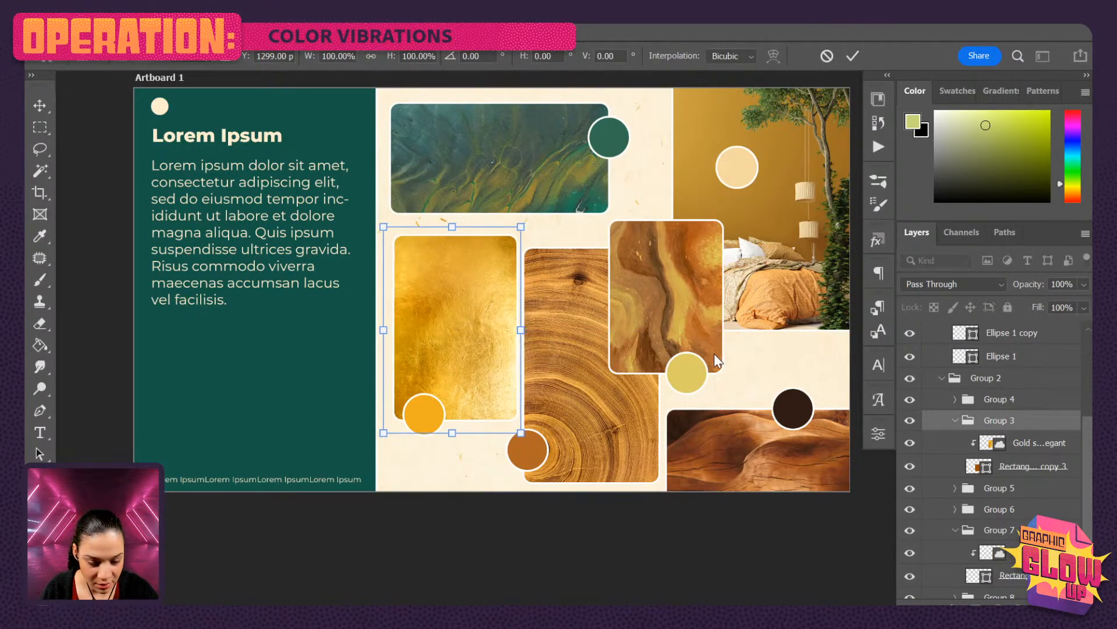
key(Left)
key(Left)
key(Left)
key(Left)
key(Left)
key(Left)
key(Left)
key(Left)
key(Left)
key(Left)
key(Left)
key(Left)
key(Left)
key(Left)
key(Left)
key(Left)
key(Left)
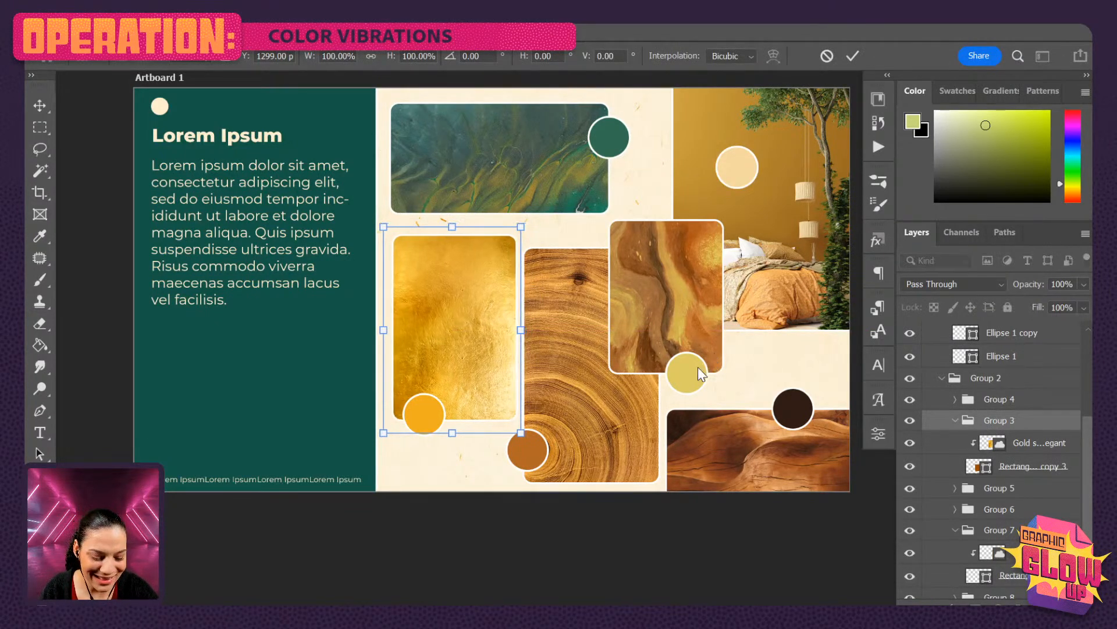
key(Left)
key(Left)
key(Left)
key(Left)
key(Left)
key(Left)
key(Left)
key(Left)
key(Left)
key(Left)
key(Left)
key(Left)
key(Left)
key(Left)
key(Left)
key(Left)
key(Left)
key(Left)
key(Left)
key(Left)
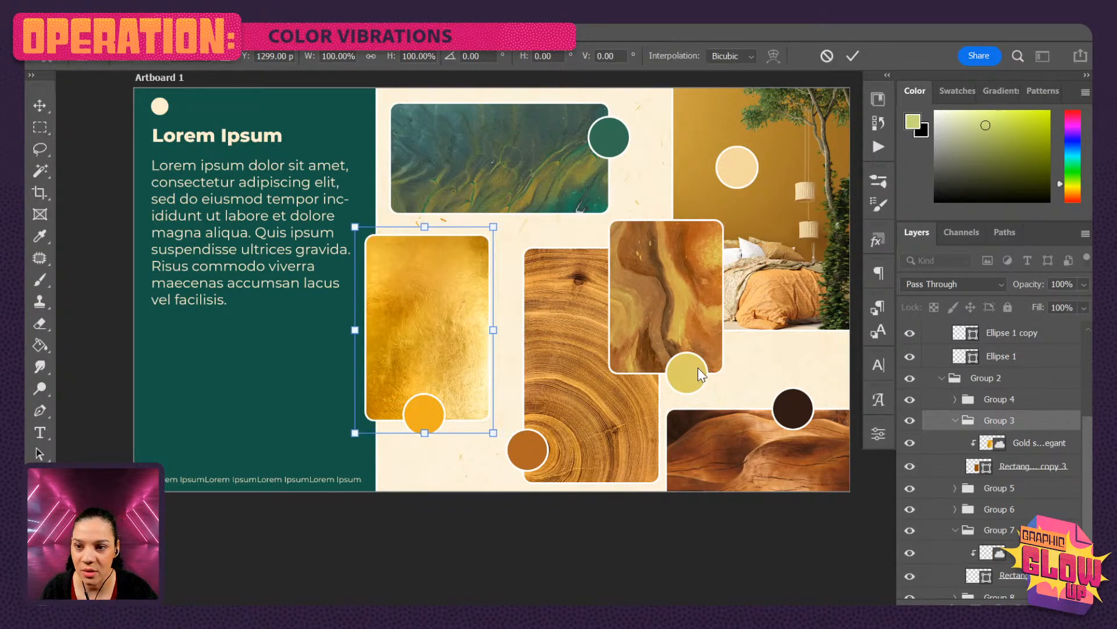
key(Left)
key(Left)
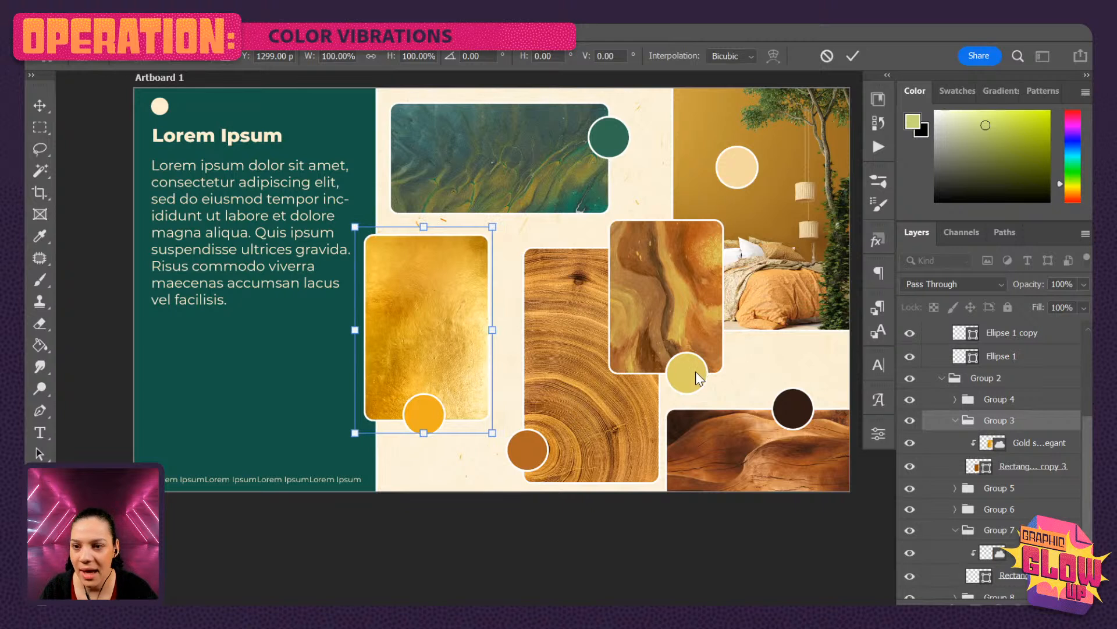
key(Return)
Preview the whole artboard with the interface hidden, and restore the interface.
key(u)
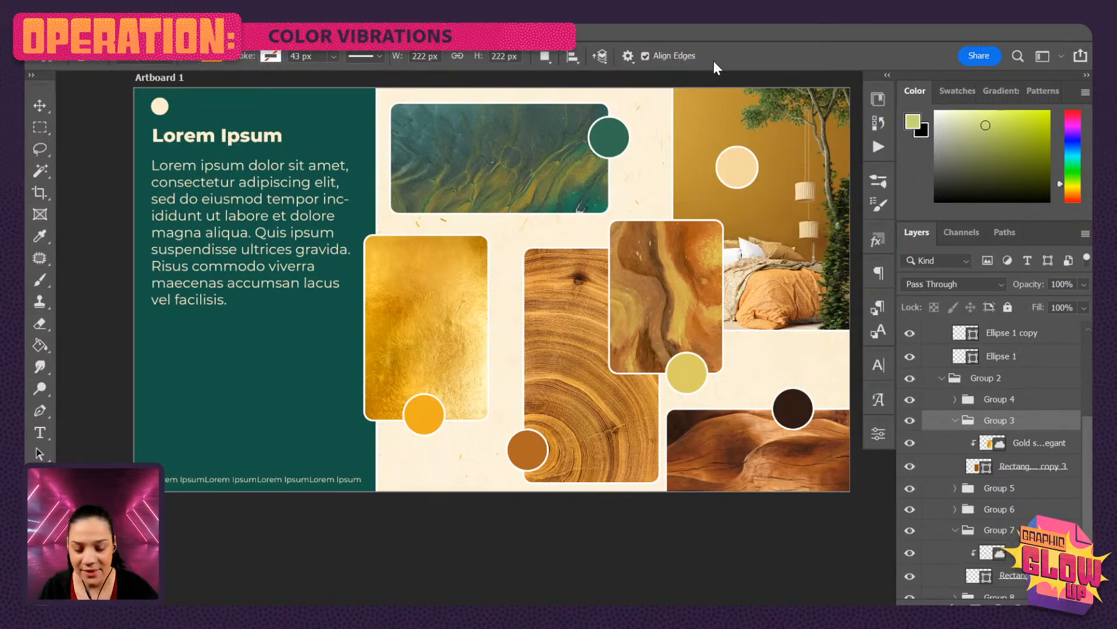
drag(662, 219, 640, 264)
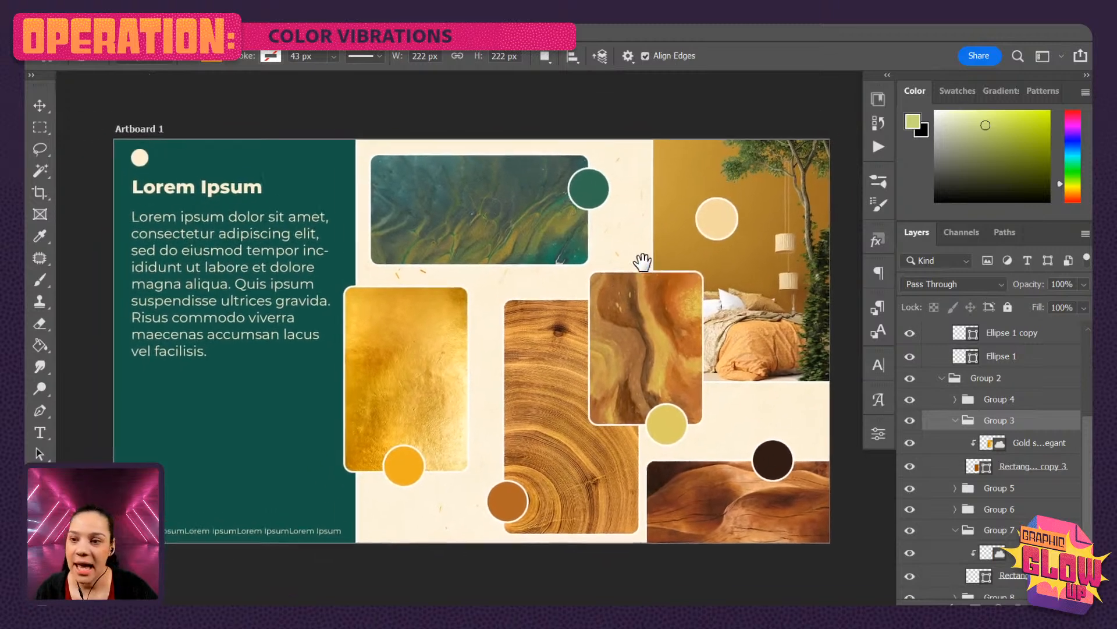
key(Tab)
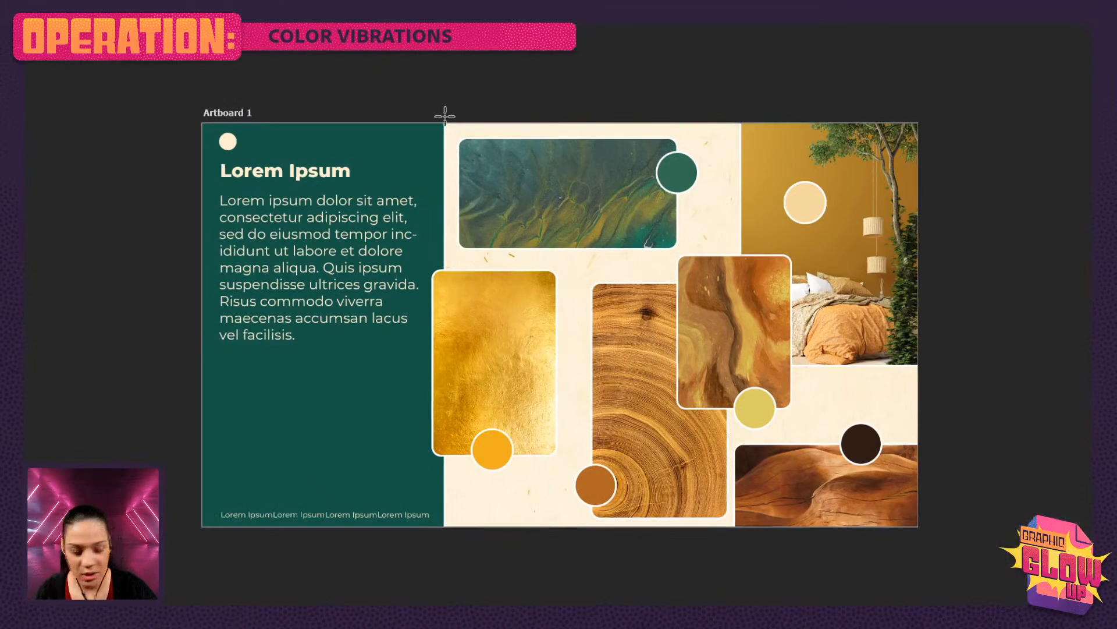
key(Tab)
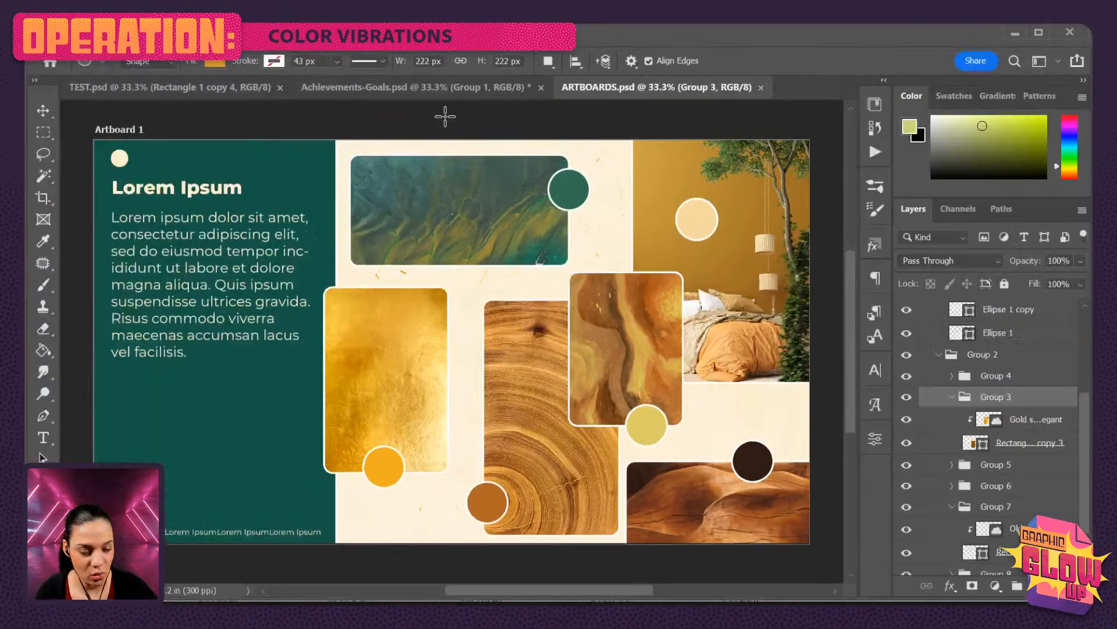
In Achievements-Goals.psd, edit the Personal goal text so it reads "Create moodboards that looks like a finished product".
click(442, 87)
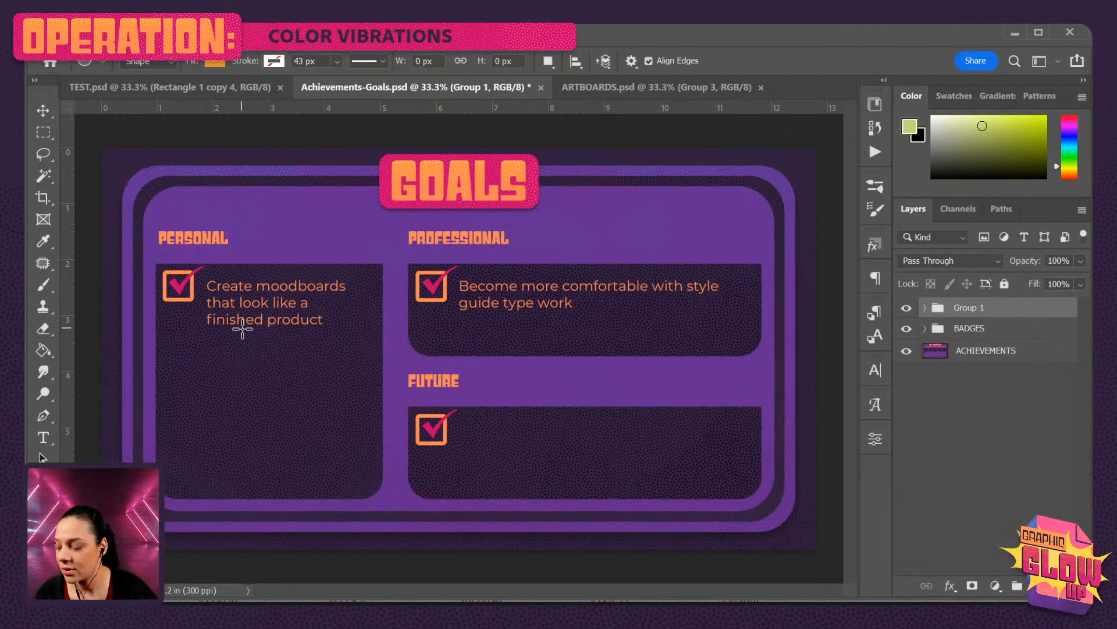
key(t)
click(268, 298)
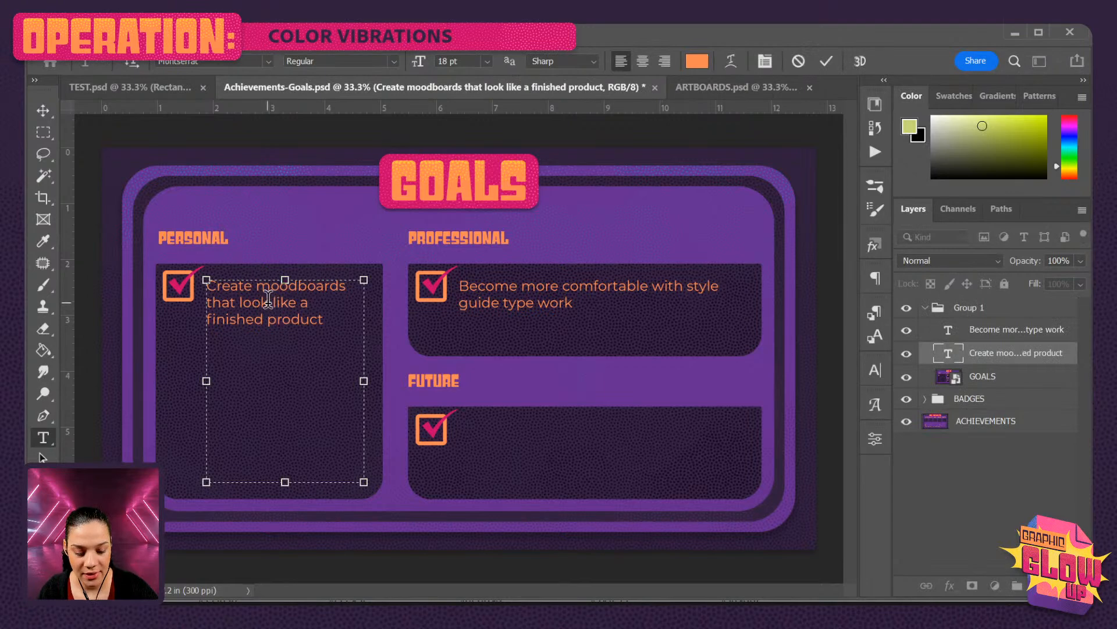
text(S)
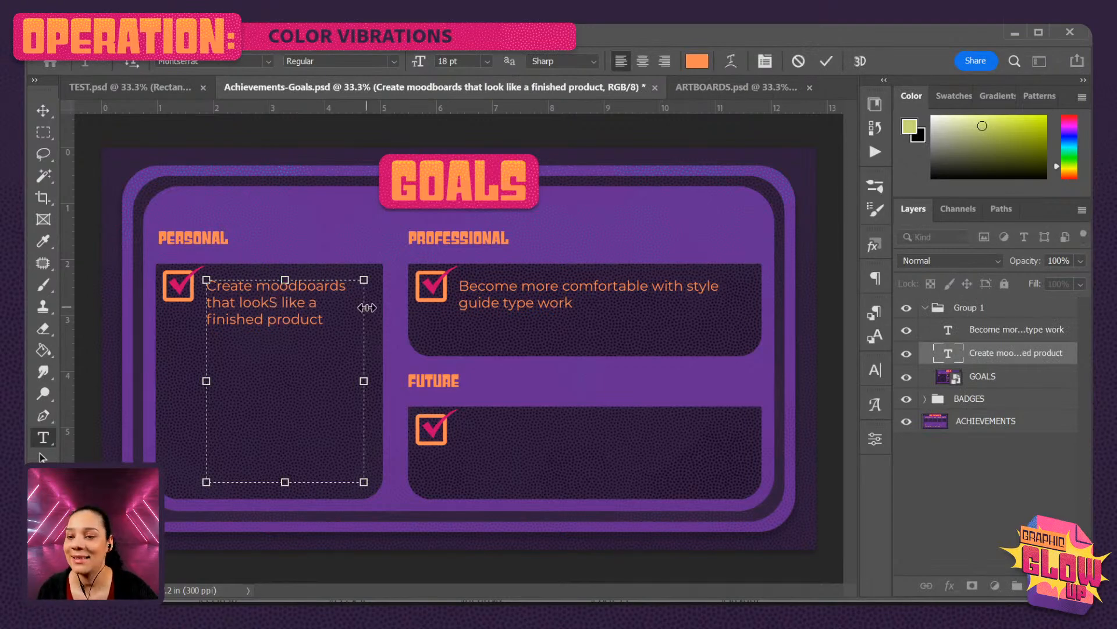
key(BackSpace)
text(s)
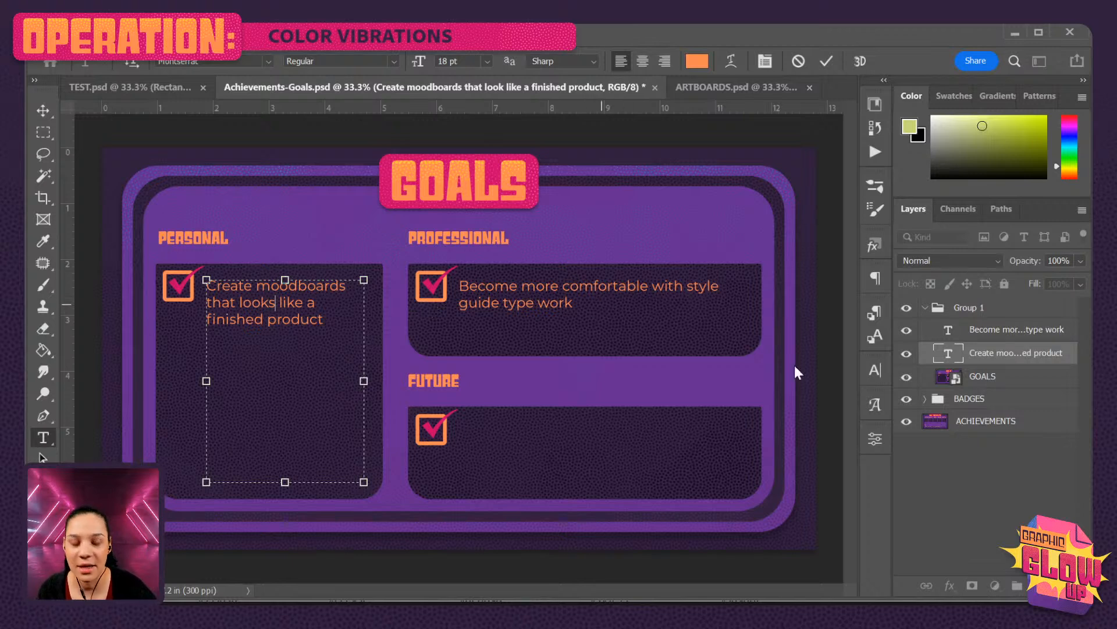
click(1023, 360)
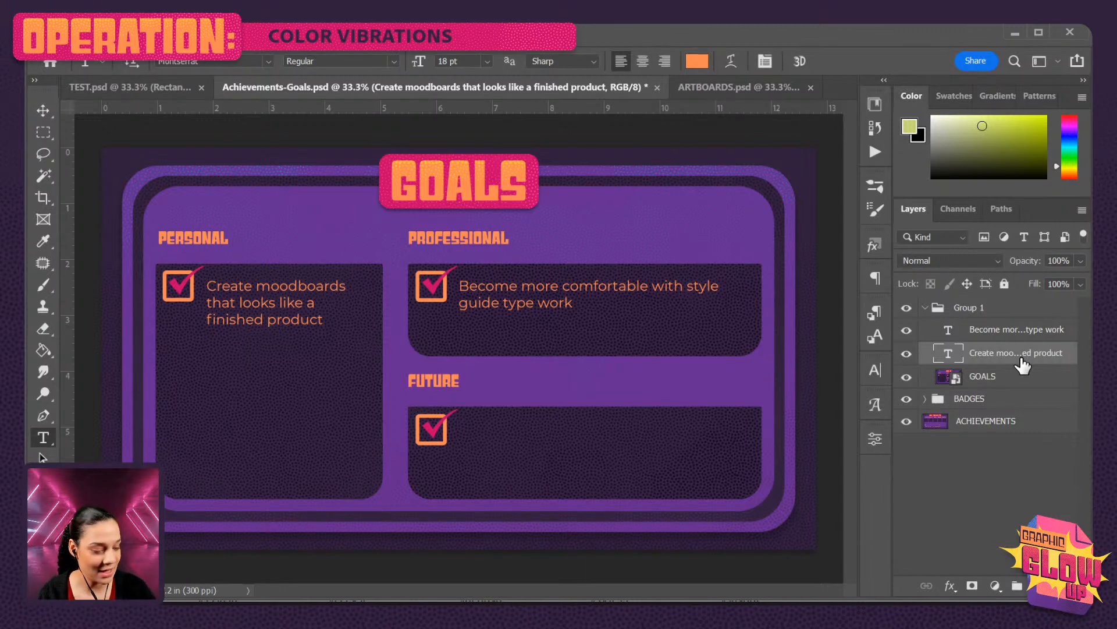
Collapse Group 1 containing the goals and hide it to show the Achievements page.
click(928, 309)
click(925, 307)
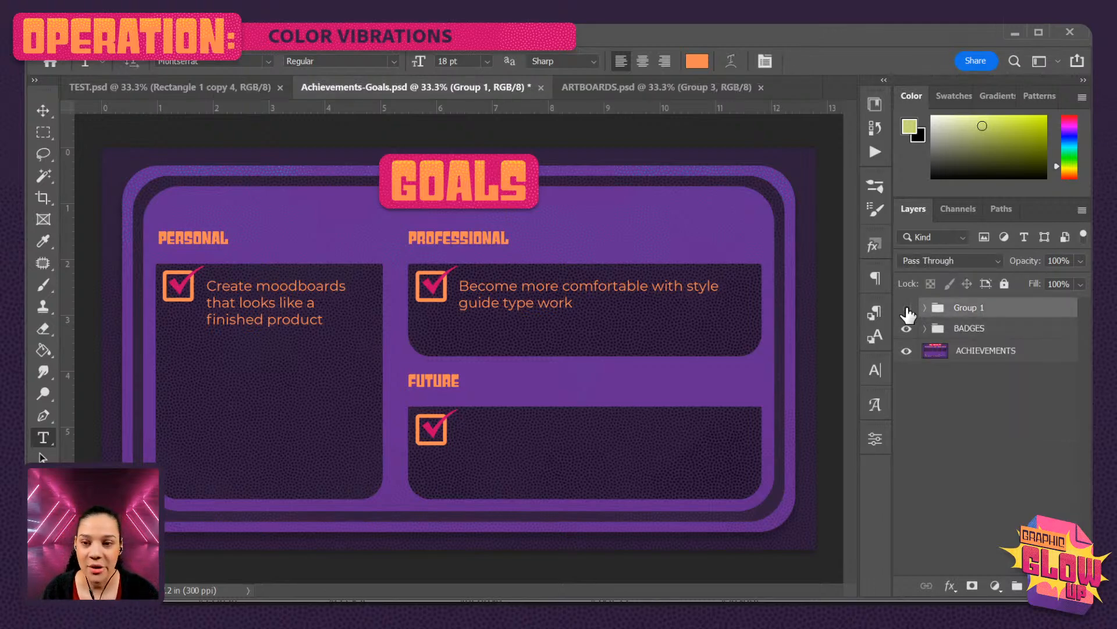
click(907, 308)
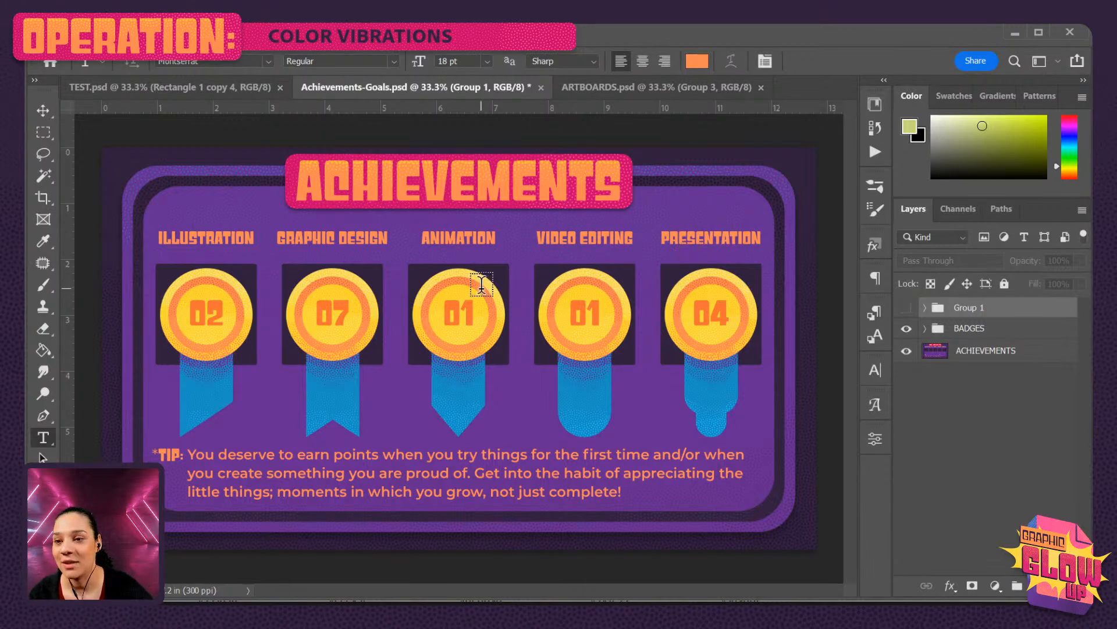
Change the Graphic Design badge number to 08 and the Presentation badge number to 05.
click(340, 313)
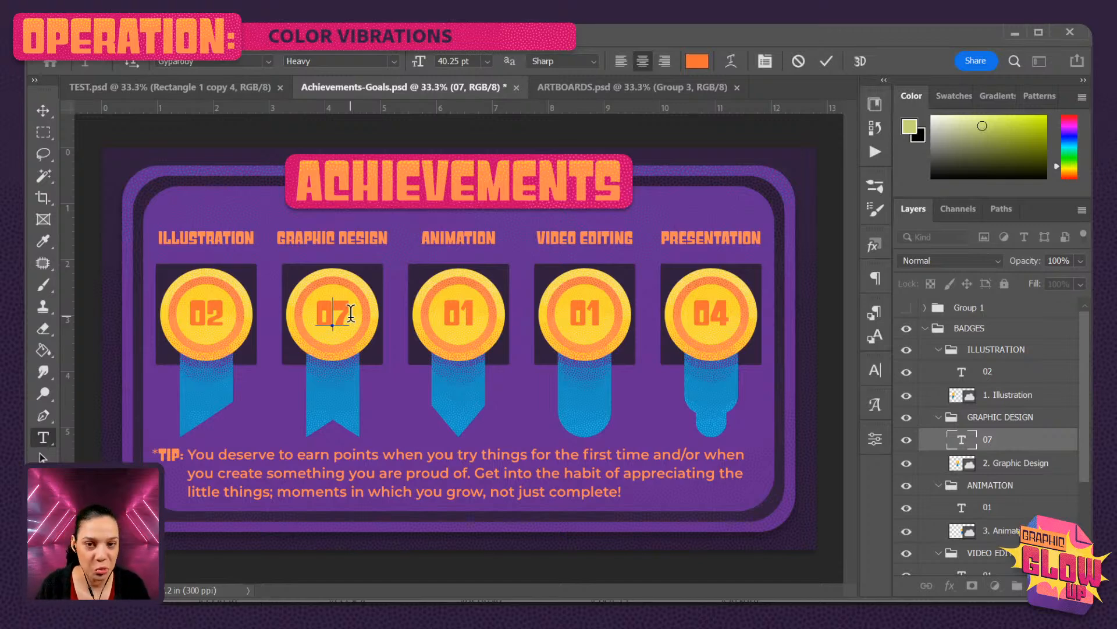
drag(332, 313, 346, 312)
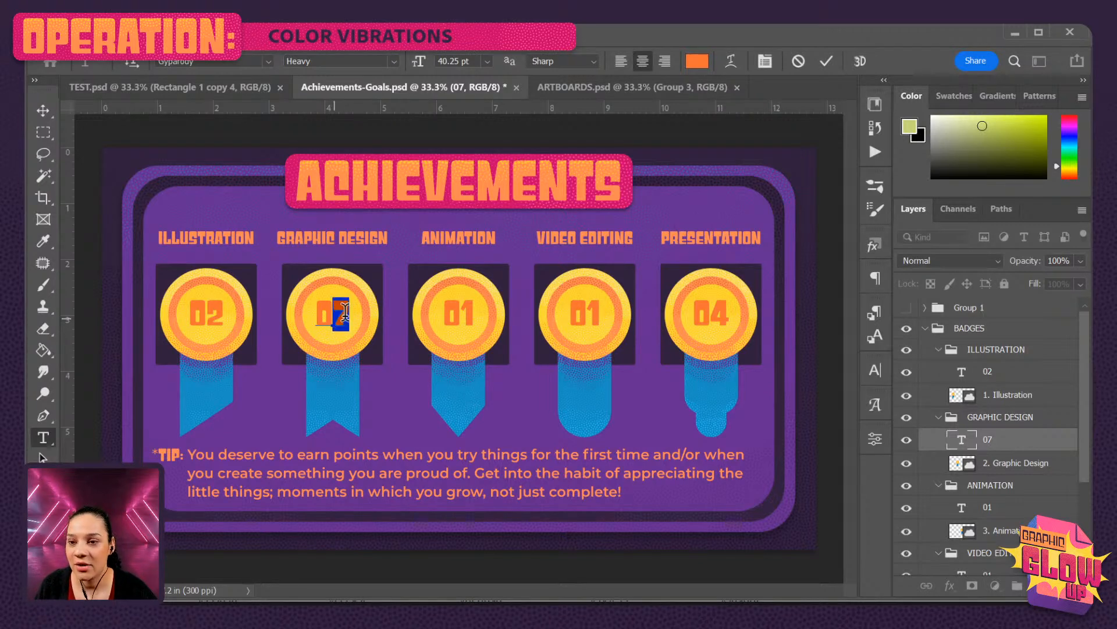
text(8)
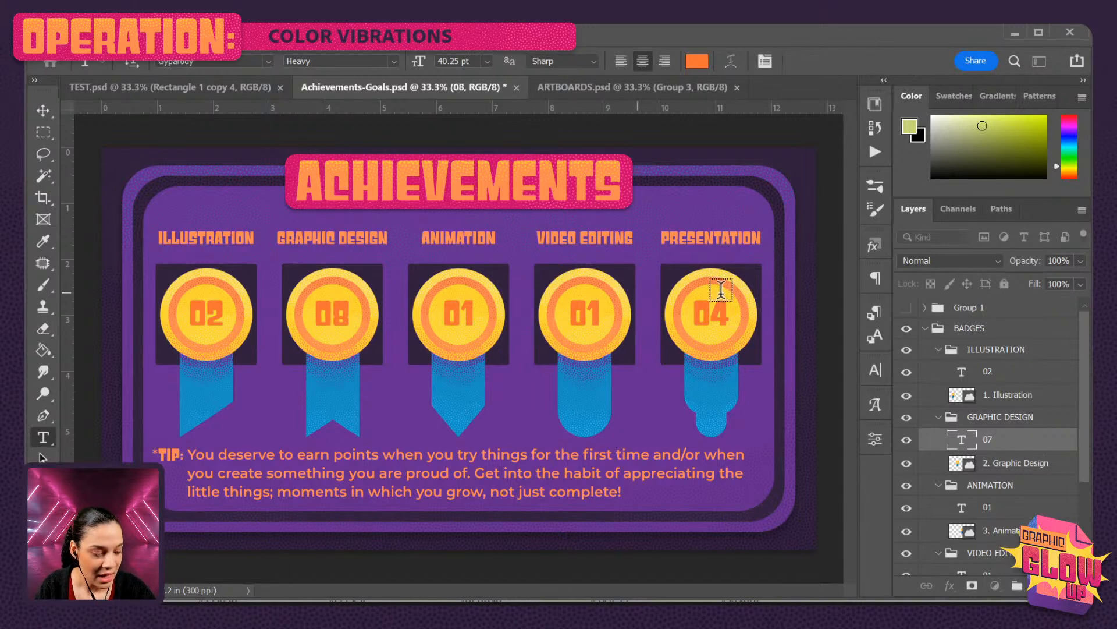
drag(711, 312, 731, 309)
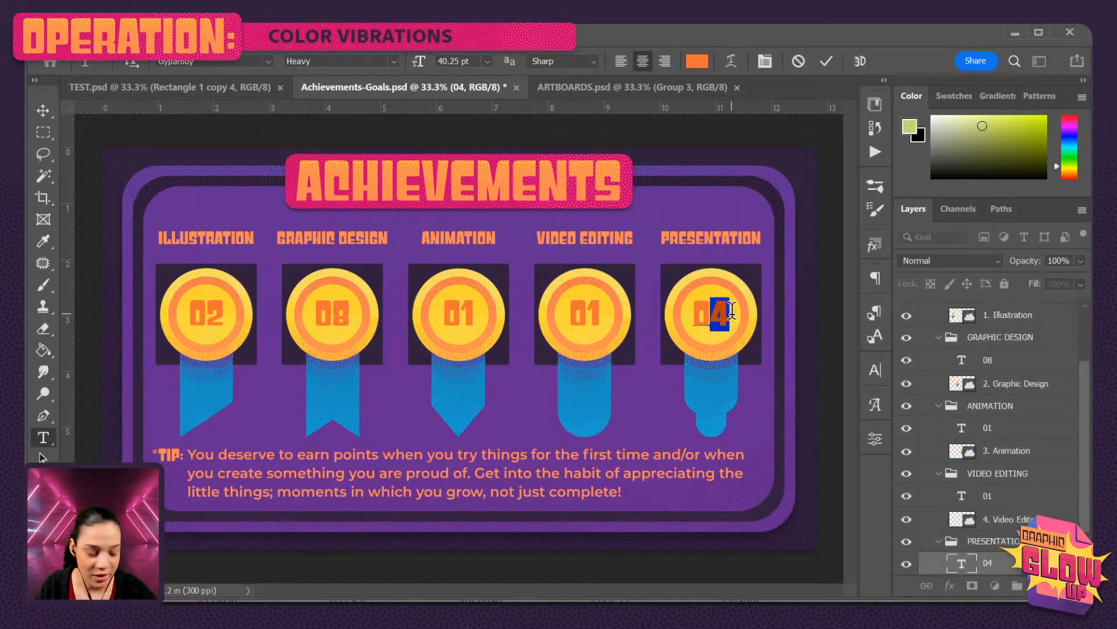
text(5)
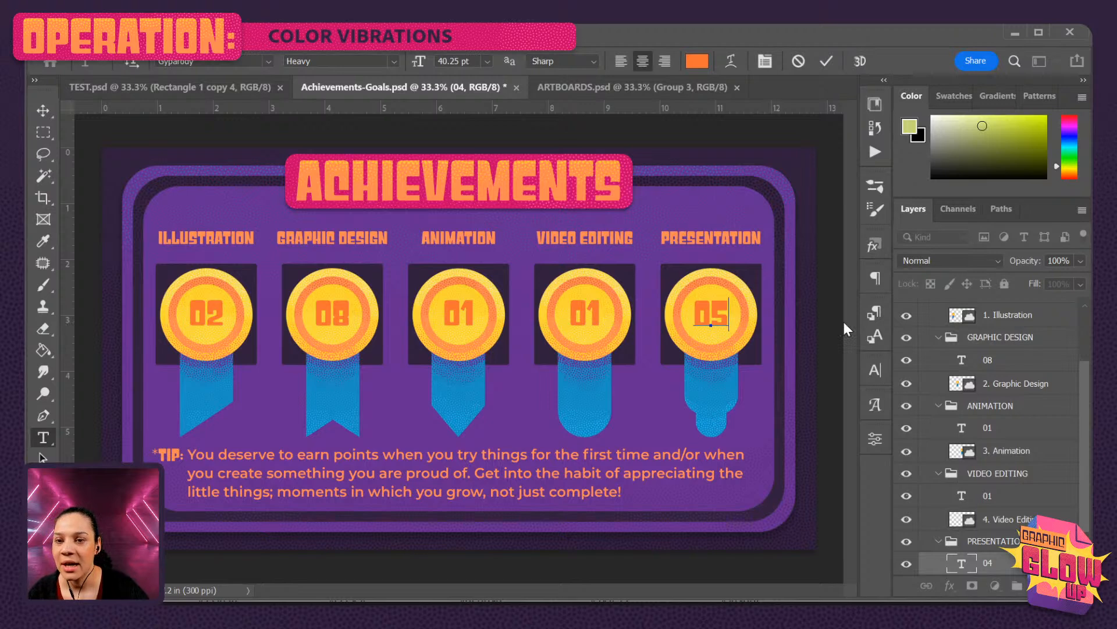
key(ctrl+Return)
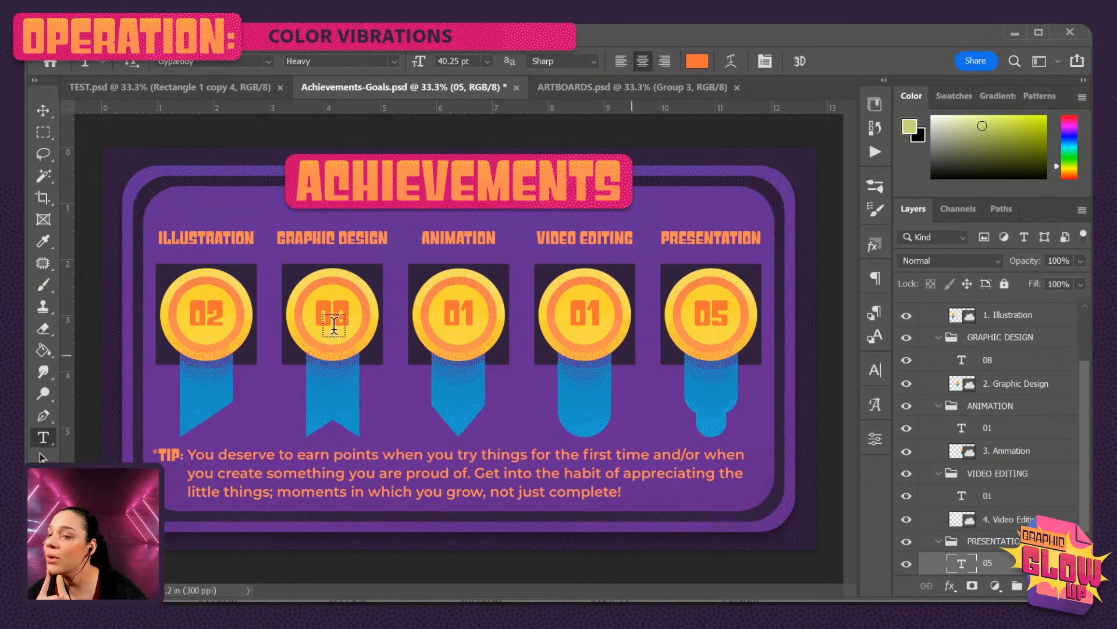
Change the Illustration badge number to 03 and commit the text.
click(217, 311)
drag(219, 310, 226, 311)
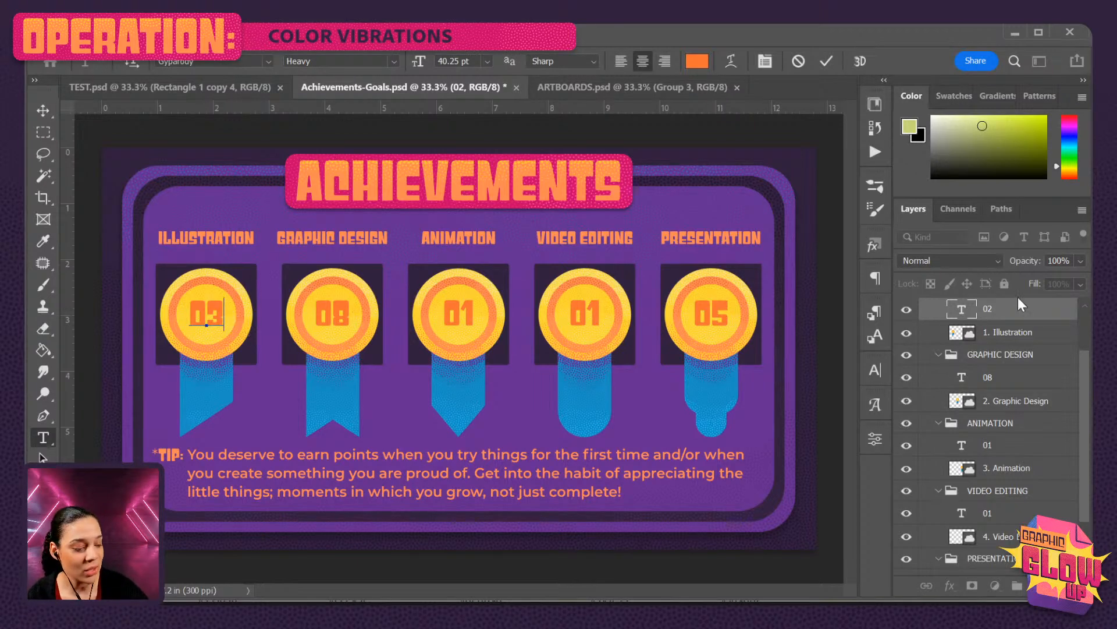
click(1029, 315)
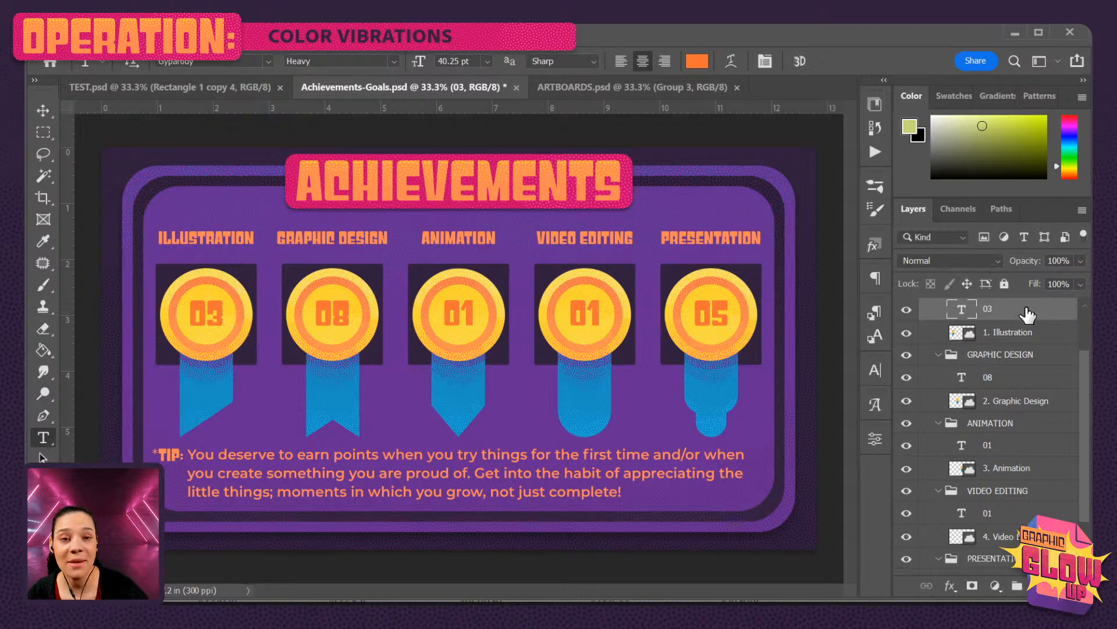